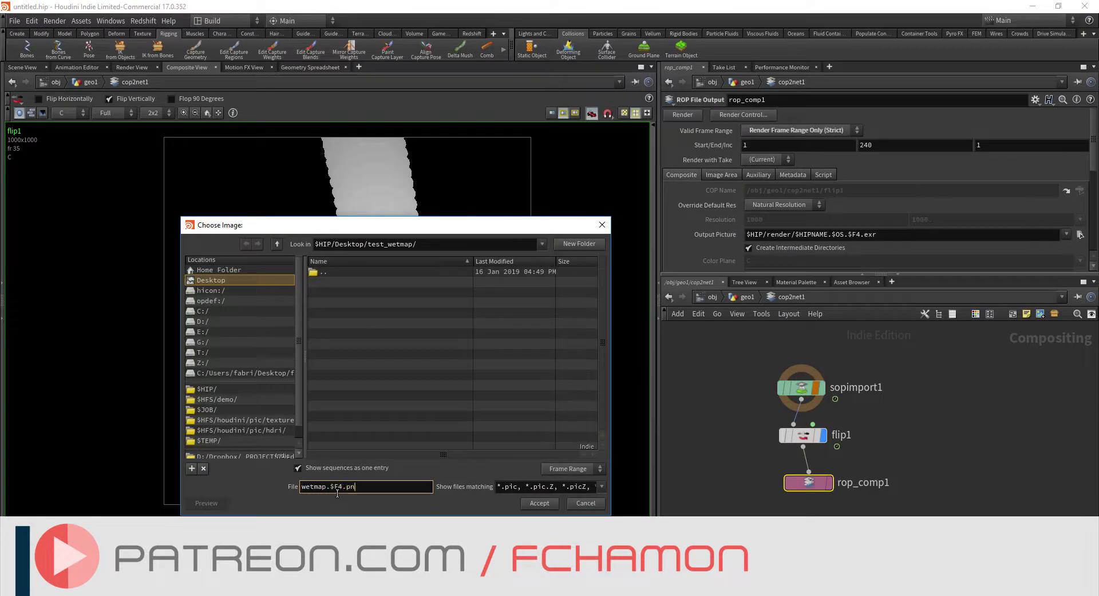
Step: Confirm wetmap.$F4 as the composite's output image sequence in the test_wetmap folder
key("Return")
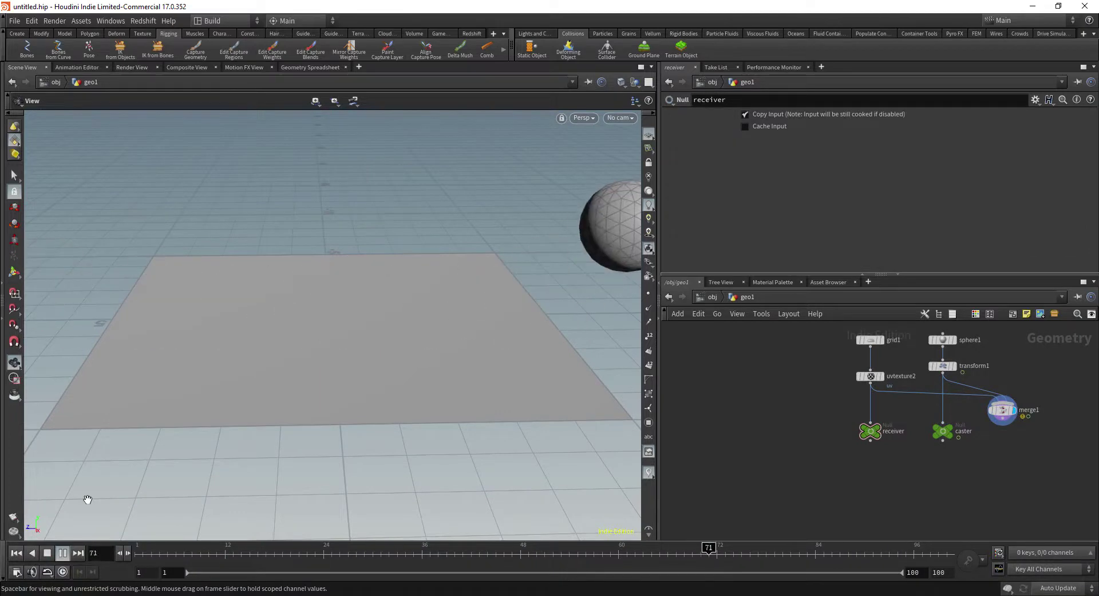
Step: Stop the animation playback and move the timeline back to frame 3
left_click_drag(255, 441, 213, 451)
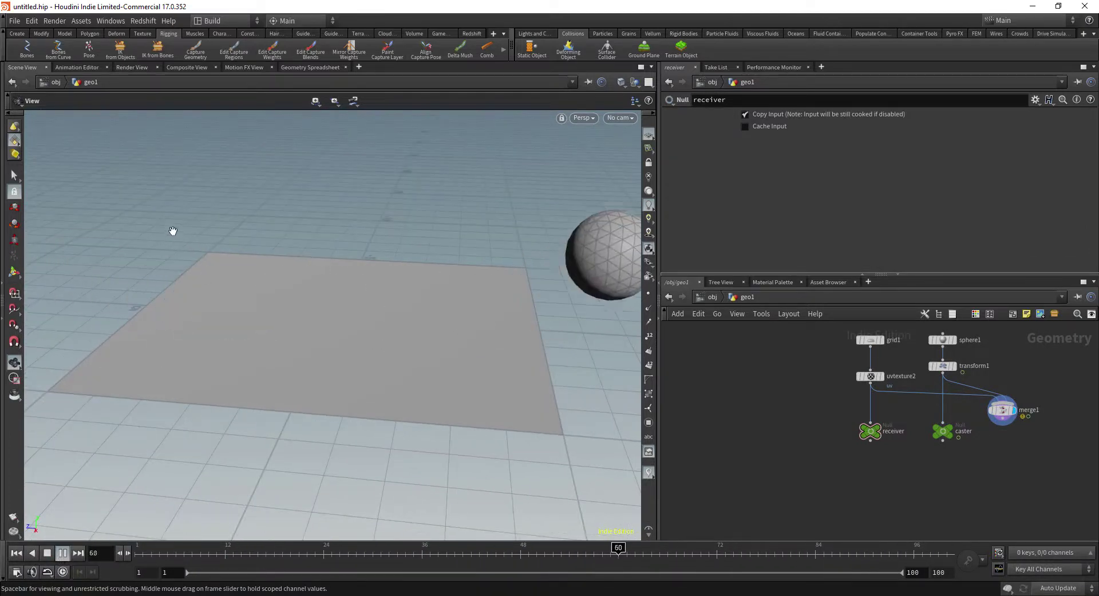
left_click(63, 554)
left_click_drag(200, 552, 151, 552)
left_click_drag(321, 431, 315, 299)
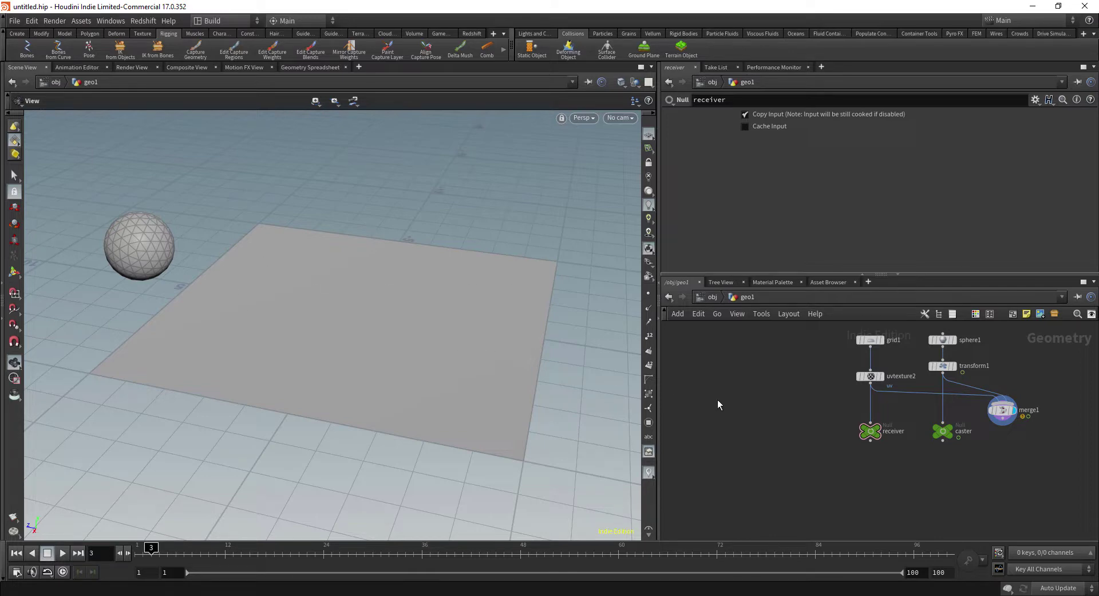
Step: Add a second Grid node beside grid1 in the geo1 network
middle_click_drag(795, 370, 761, 386)
key("Tab")
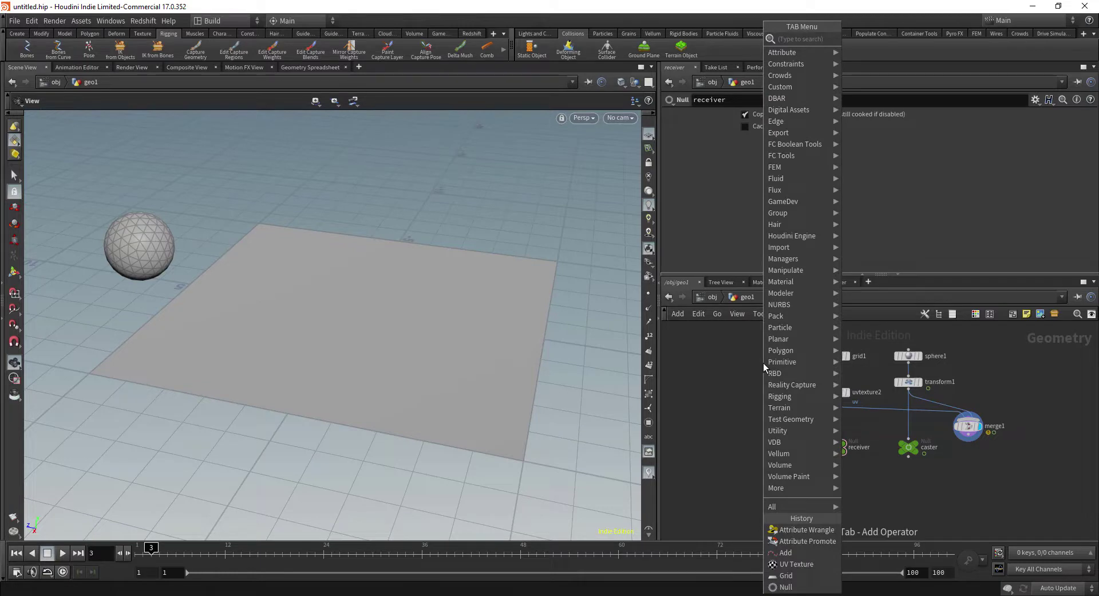
type("grid")
key("Return")
left_click(763, 362)
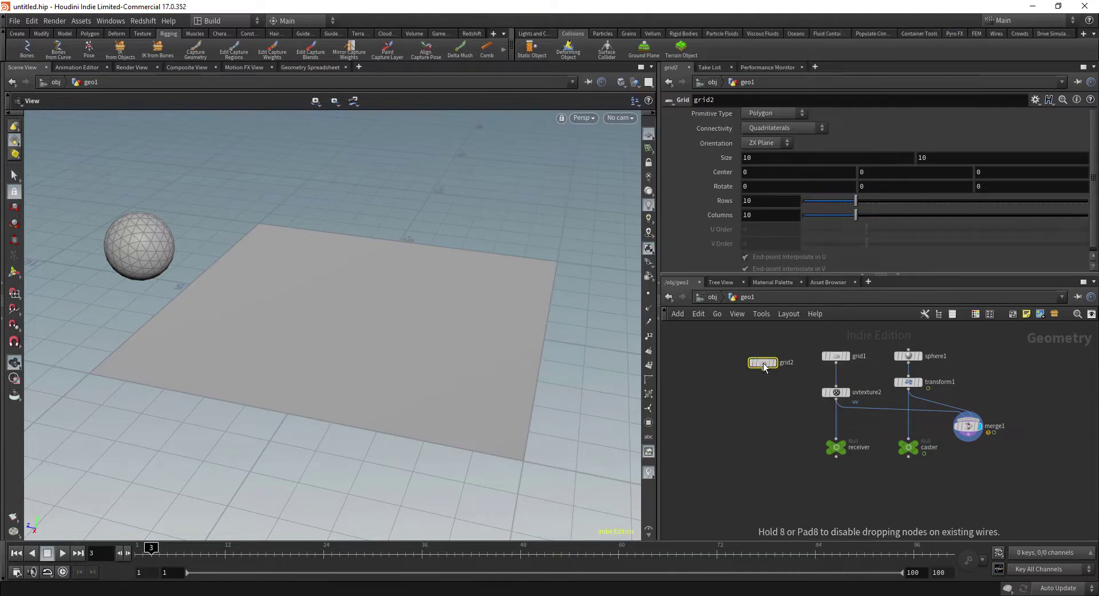
Step: Set the size of grid2 to 1 by 1 and display it framed in the viewport
left_click_drag(567, 274, 583, 275)
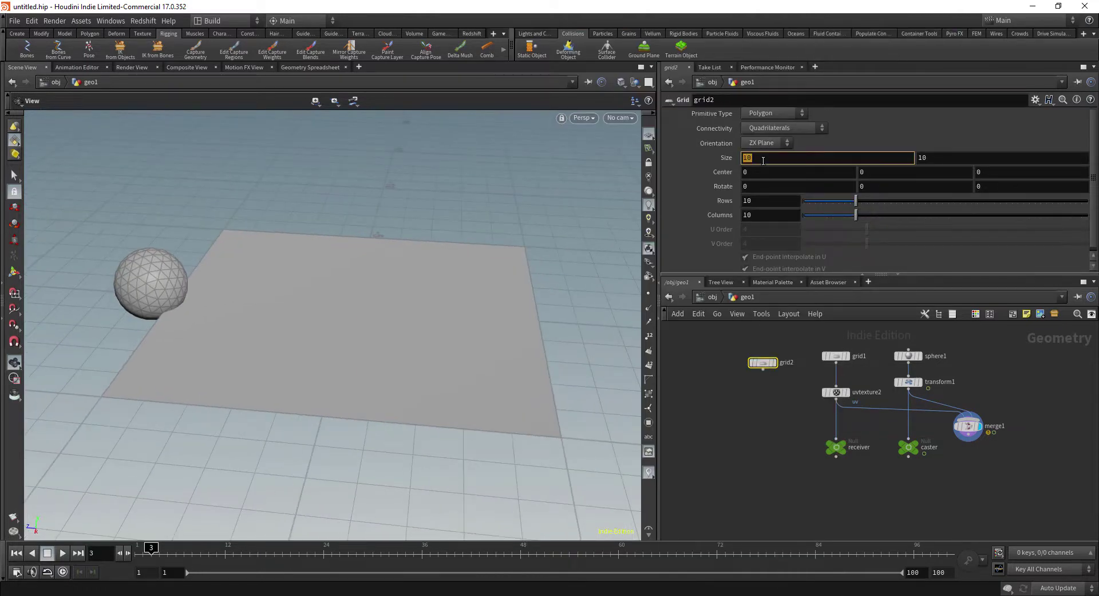
key("BackSpace")
key("Return")
left_click(776, 363)
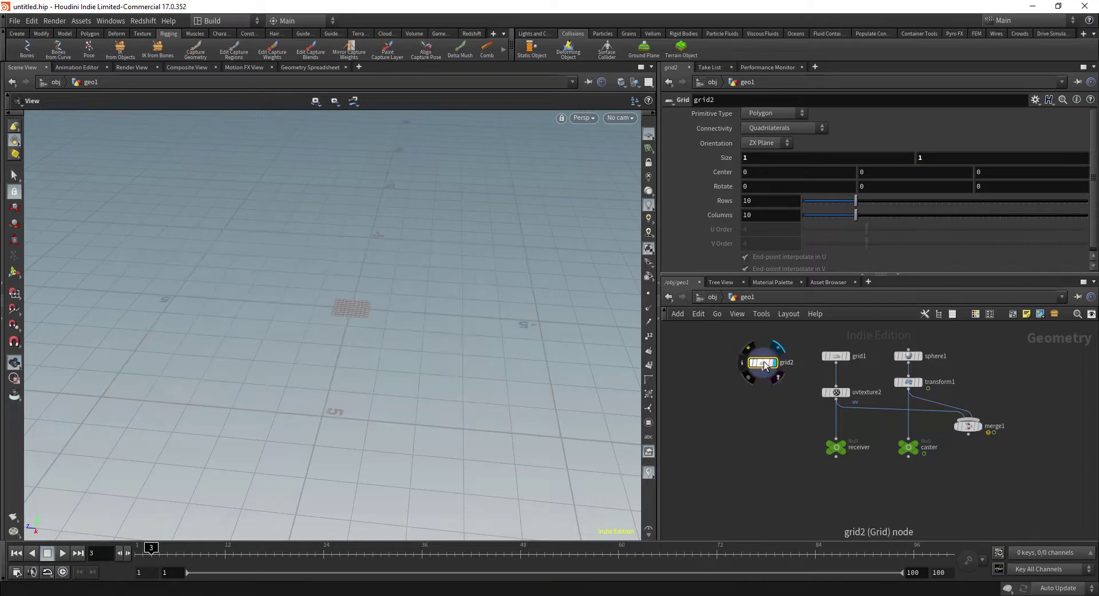
key("g")
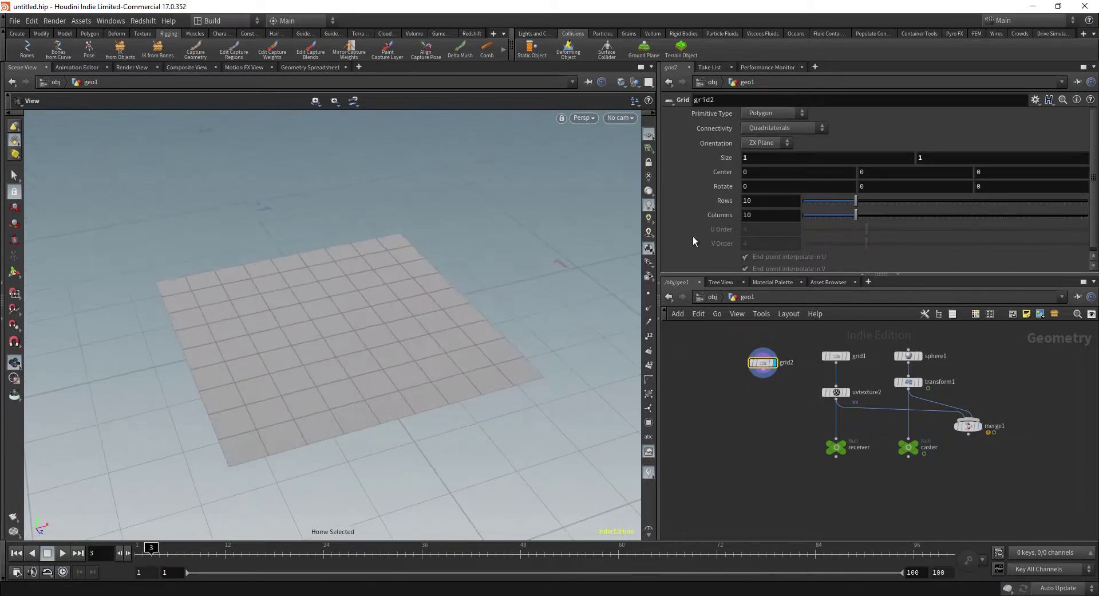
Step: Rotate grid2 by 90 degrees around X and set its X and Y center to 0.5
left_click(757, 190)
type("90")
key("Return")
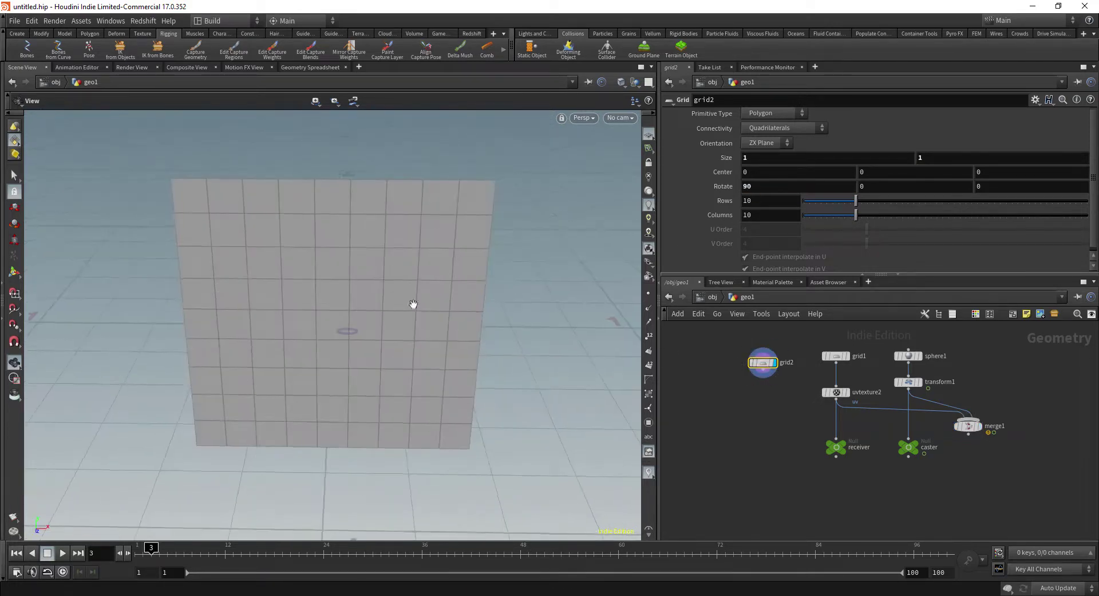
left_click(772, 177)
type("0.5")
key("Tab")
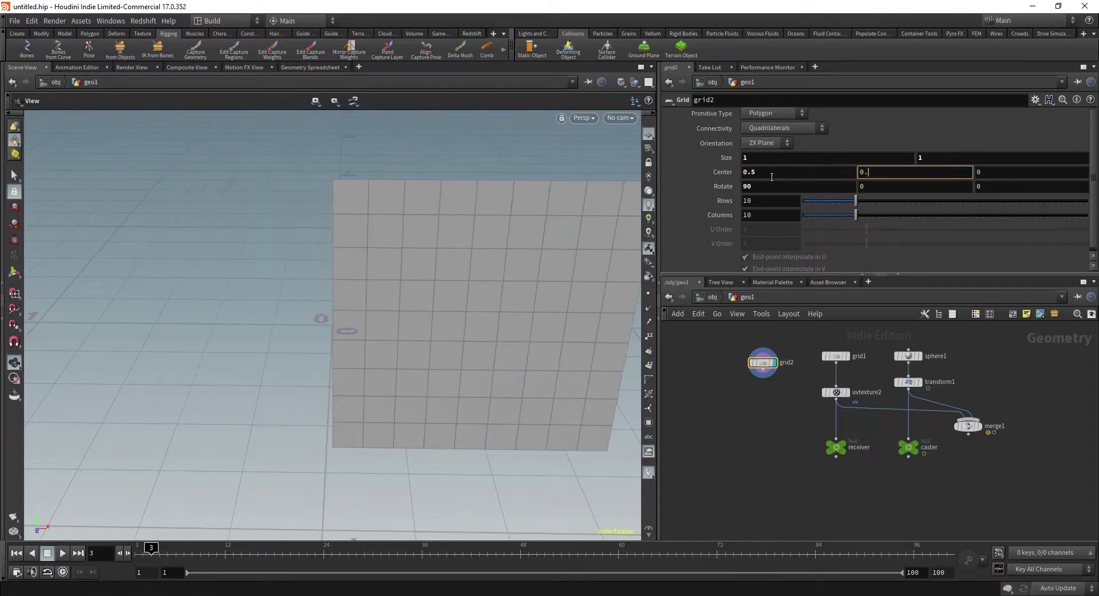
type("0.5")
key("Return")
Step: Link the column count of grid2 to its rows with a relative channel reference and set the rows to 50
scroll(402, 326, "down", 3)
left_click_drag(401, 325, 370, 361)
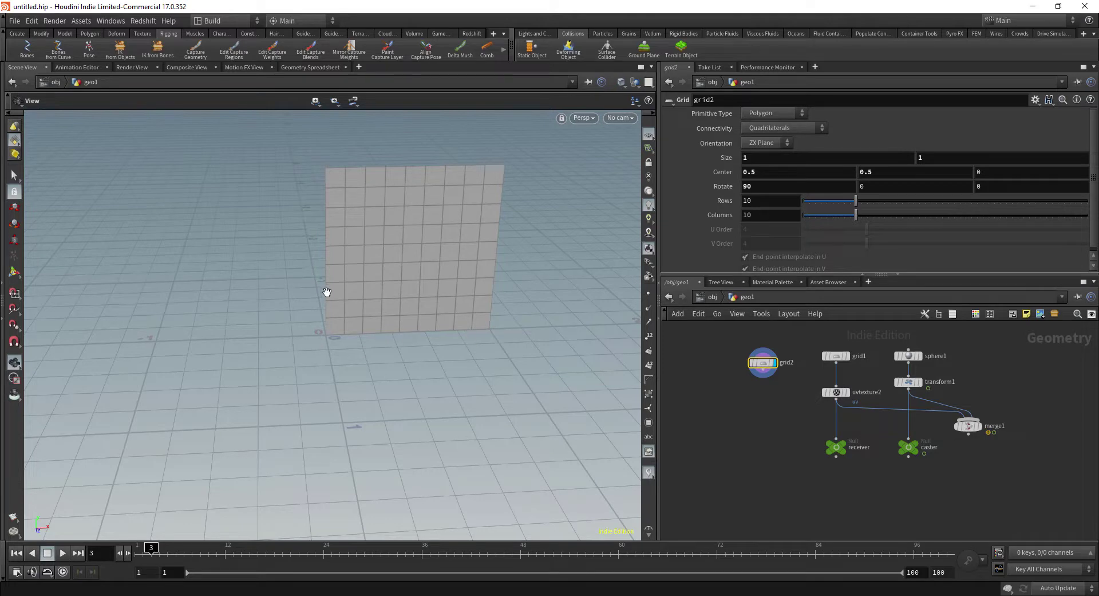
left_click_drag(366, 355, 405, 311)
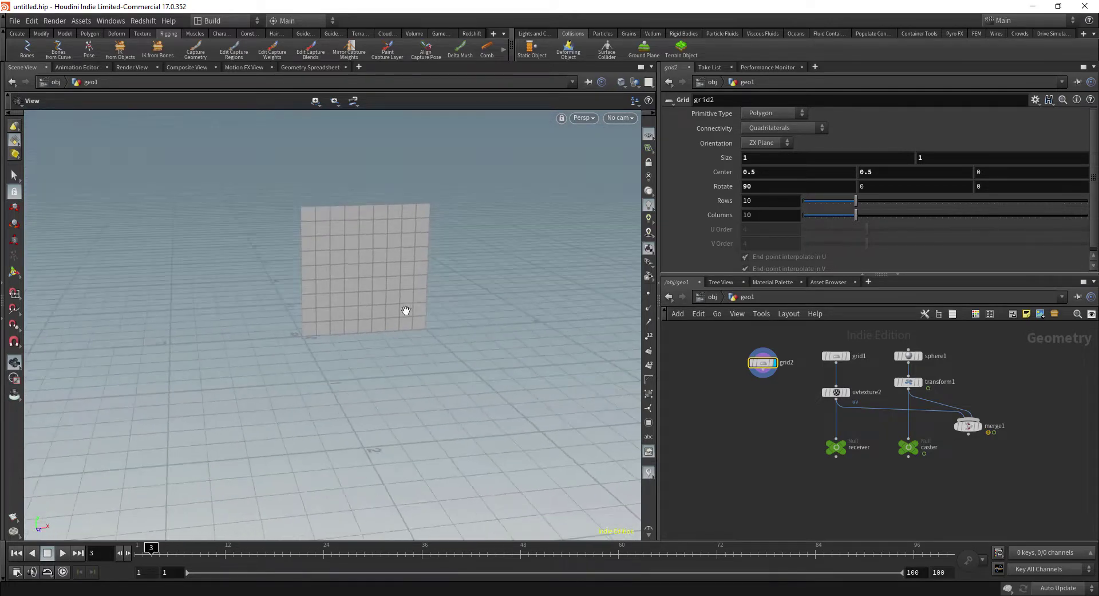
right_click_drag(312, 325, 443, 327)
middle_click_drag(442, 328, 400, 384)
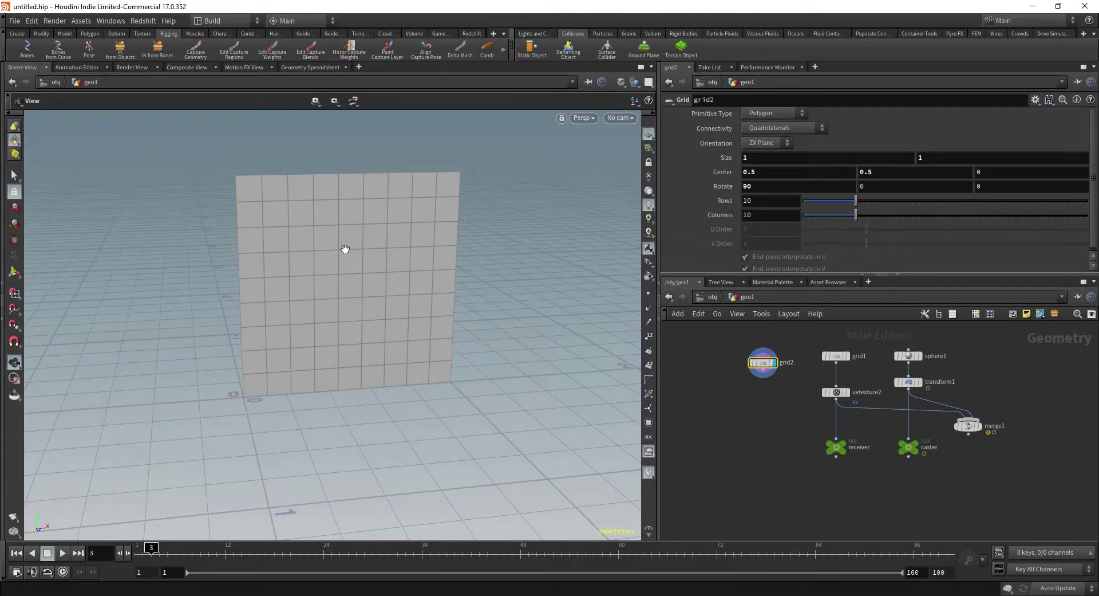
right_click(736, 217)
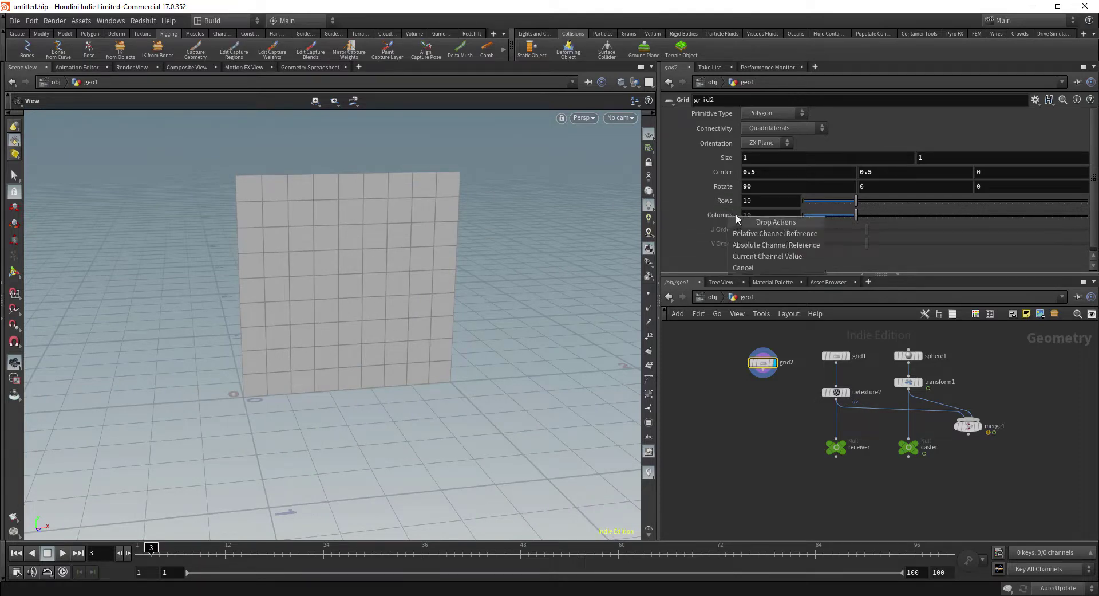
left_click(762, 235)
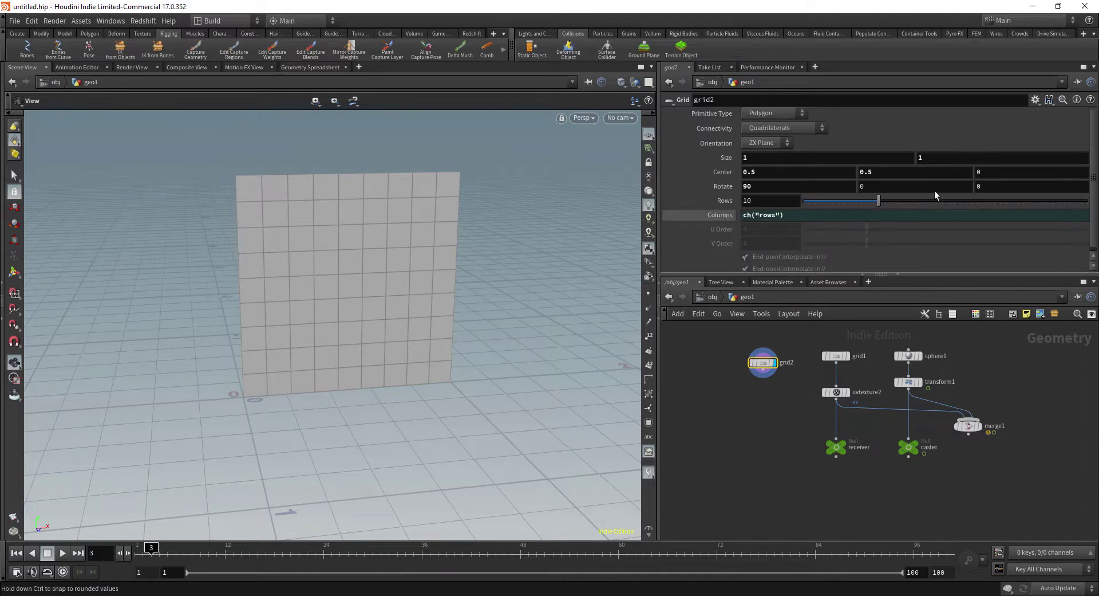
left_click_drag(936, 194, 1087, 200)
left_click_drag(475, 303, 403, 306)
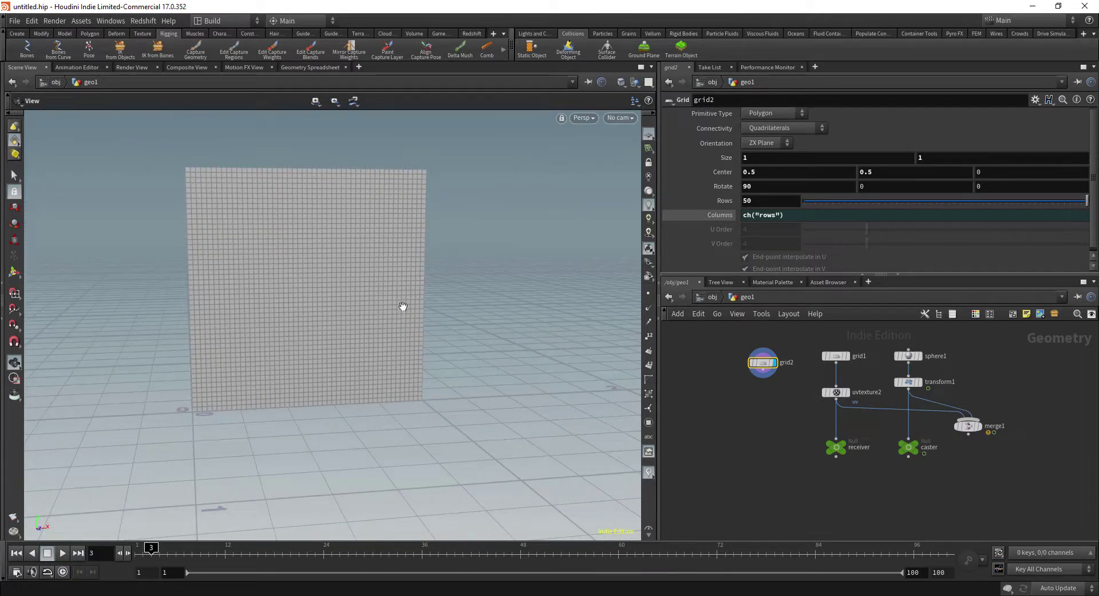
Step: Connect a UV Texture node below grid2 and set its projection axis to Z Axis
left_click(763, 372)
key("Tab")
type("uvt")
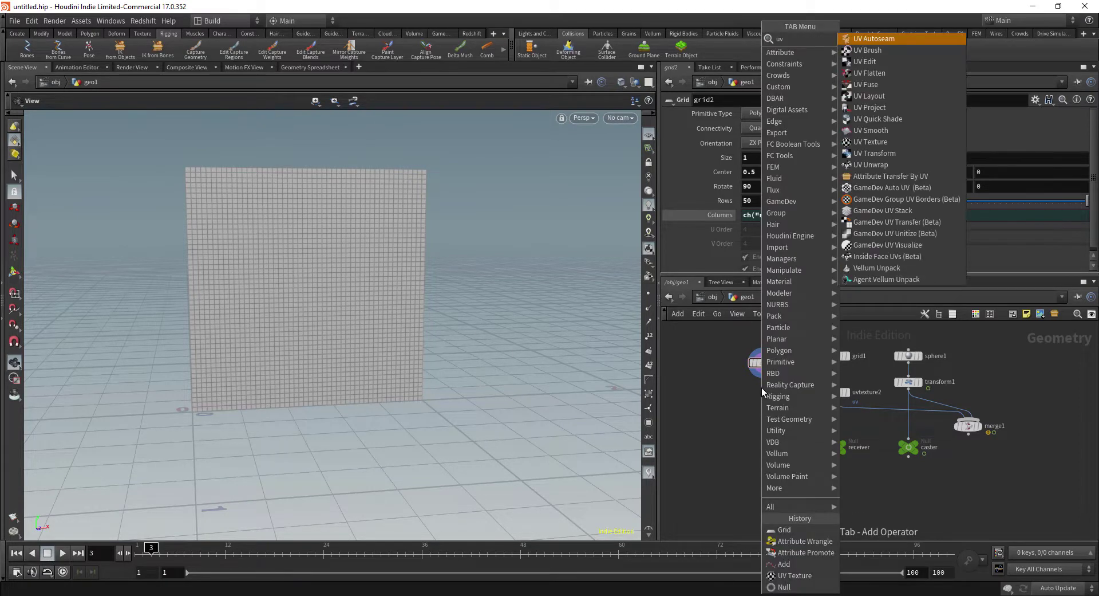
key("Return")
left_click(762, 388)
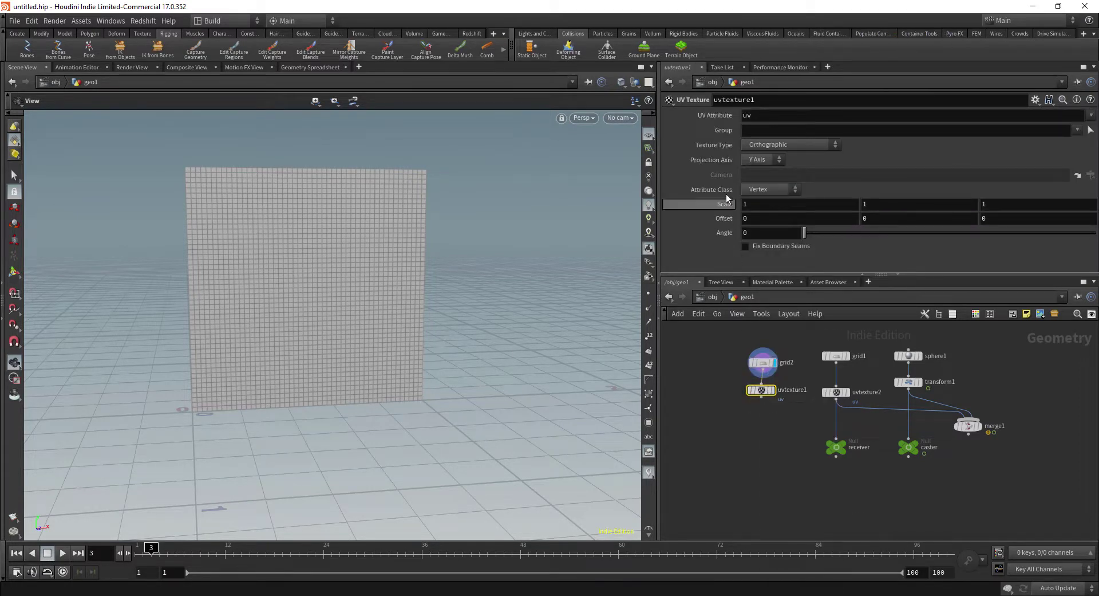
left_click(772, 160)
left_click(755, 194)
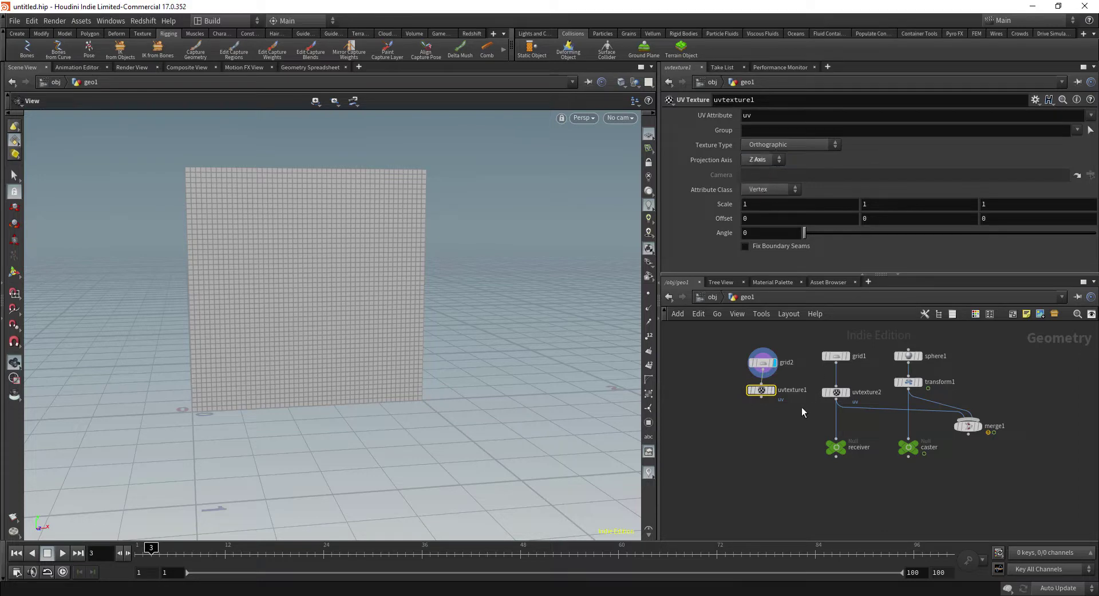
Step: Connect an Add node below uvtexture1, have it delete the geometry but keep the points, and display it to check its attributes
left_click(761, 396)
key("Tab")
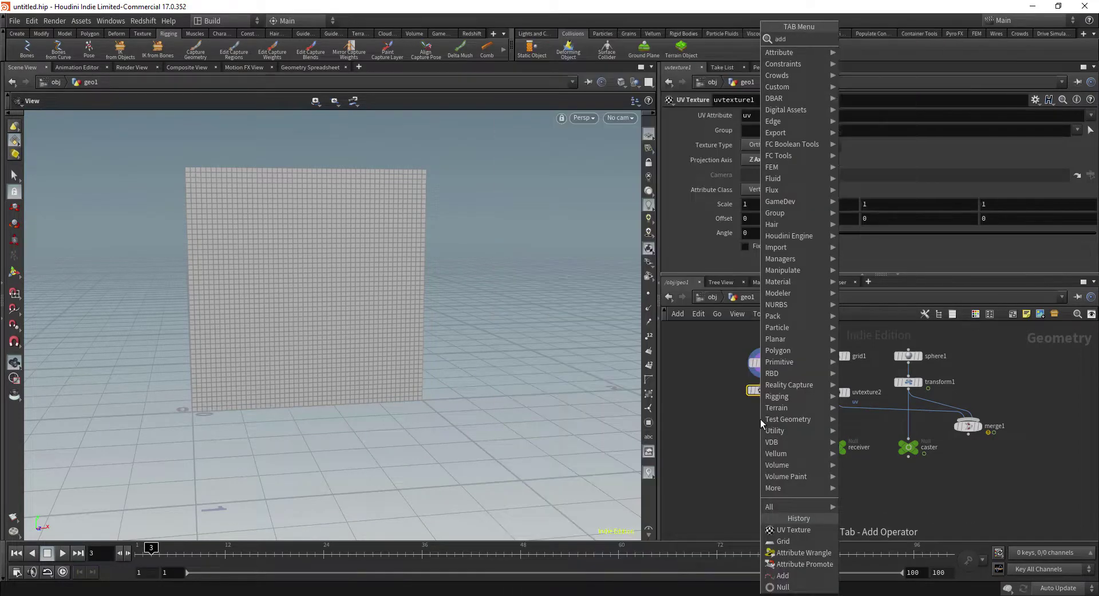
type("add")
key("Return")
left_click(760, 418)
left_click(760, 130)
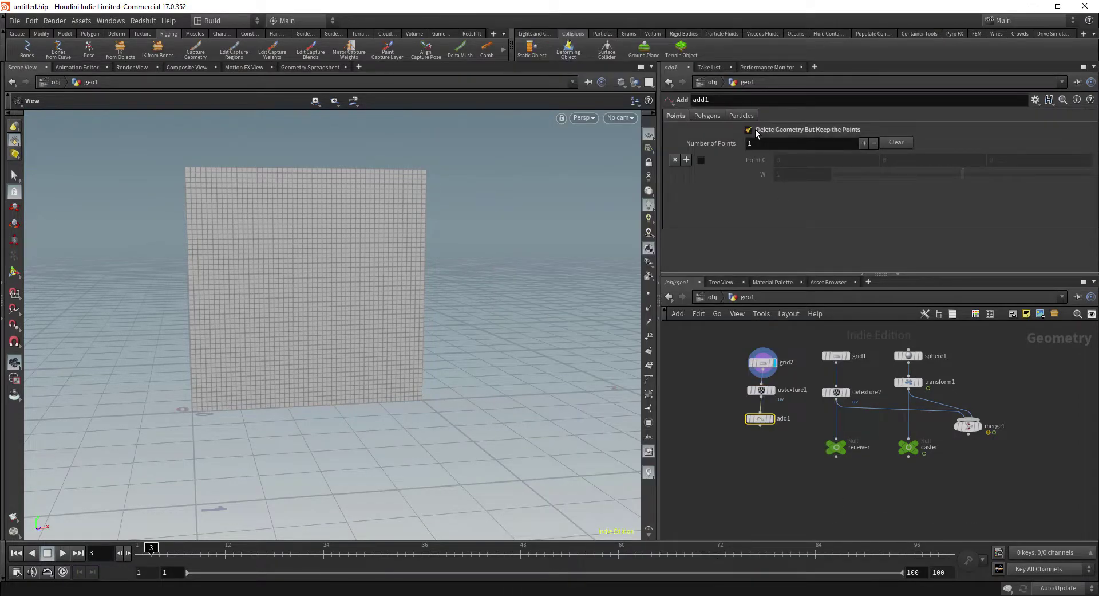
left_click(771, 418)
left_click_drag(763, 420, 763, 434)
middle_click(760, 434)
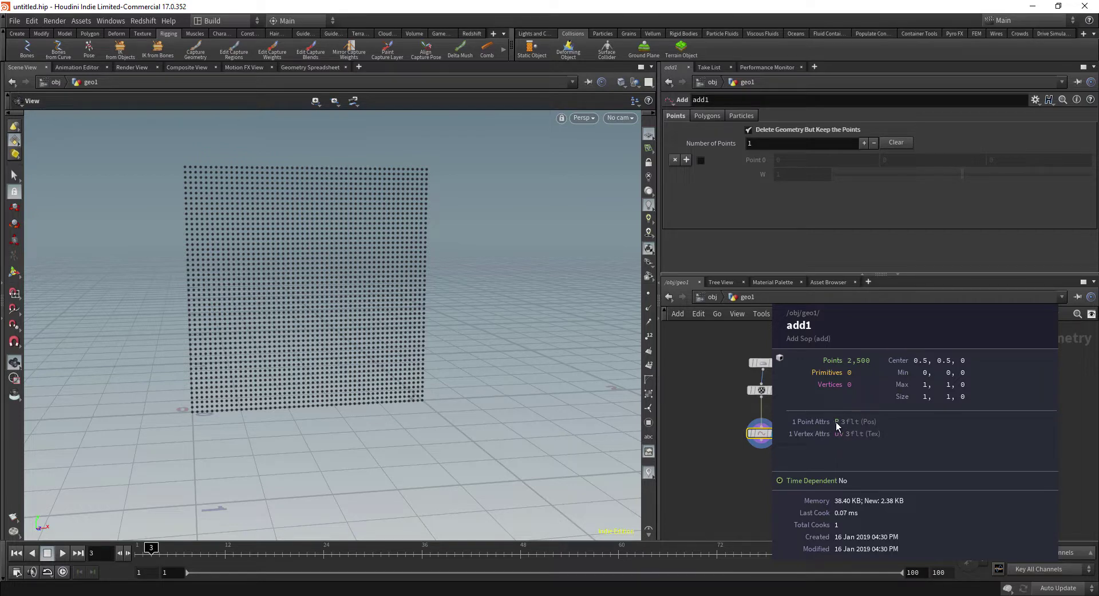
Step: Insert an Attribute Promote node between uvtexture1 and add1
scroll(744, 407, "up", 5)
key("Tab")
type("at pr")
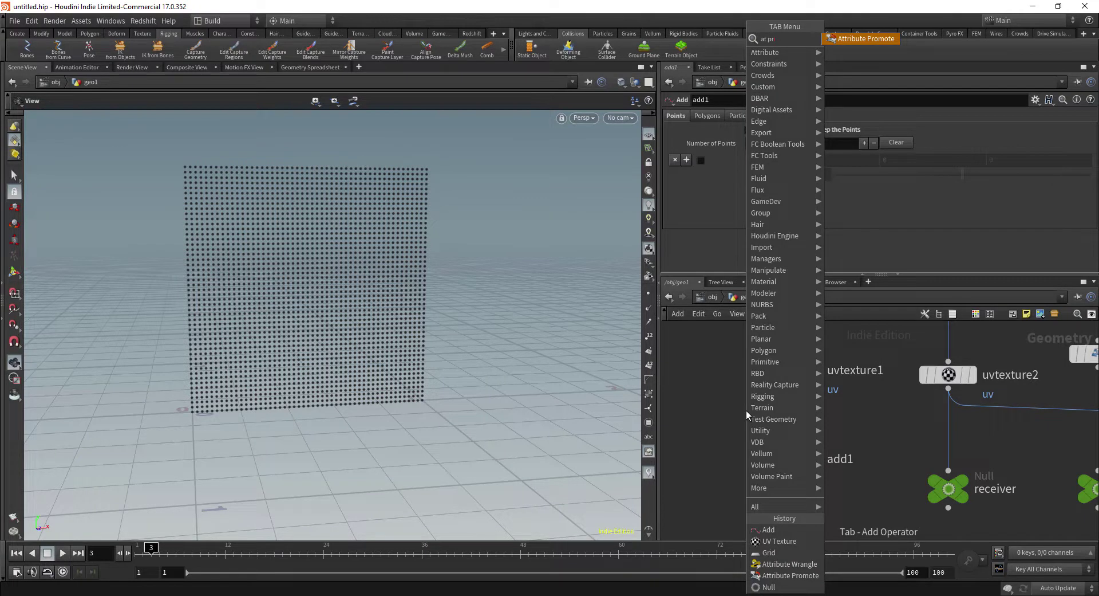
key("Return")
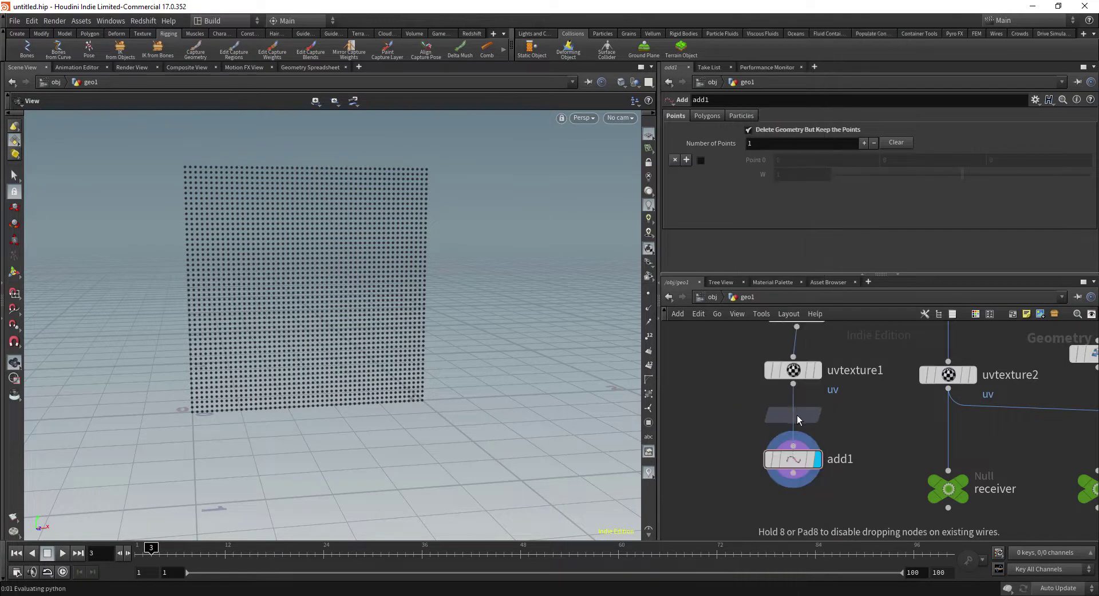
left_click(798, 415)
left_click_drag(794, 416, 802, 420)
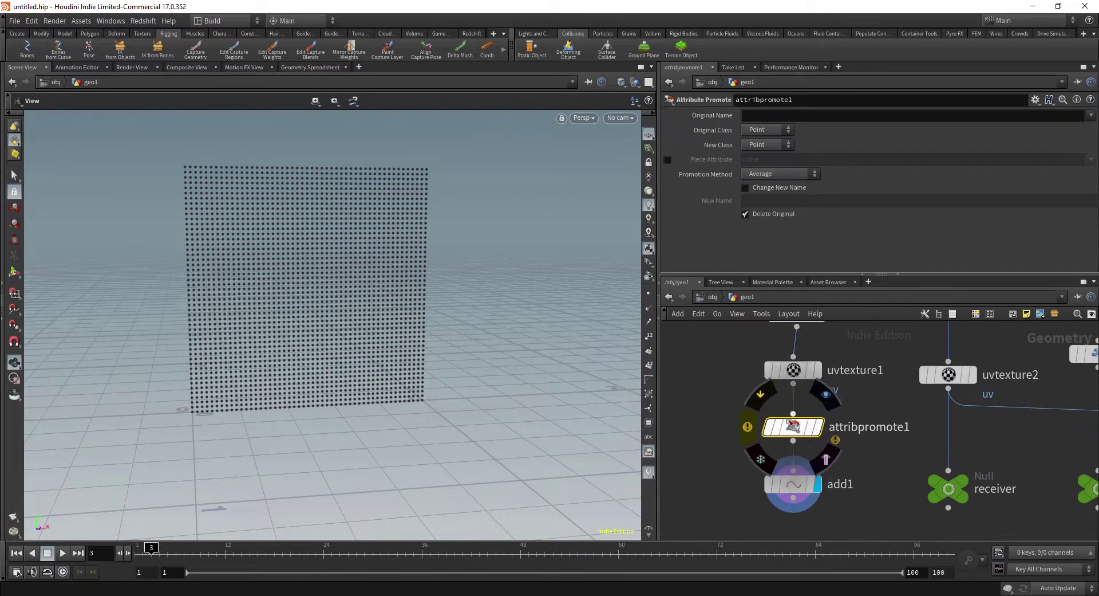
Step: Set the Attribute Promote node to promote the uv attribute from the Vertex class to Point
double_click(891, 427)
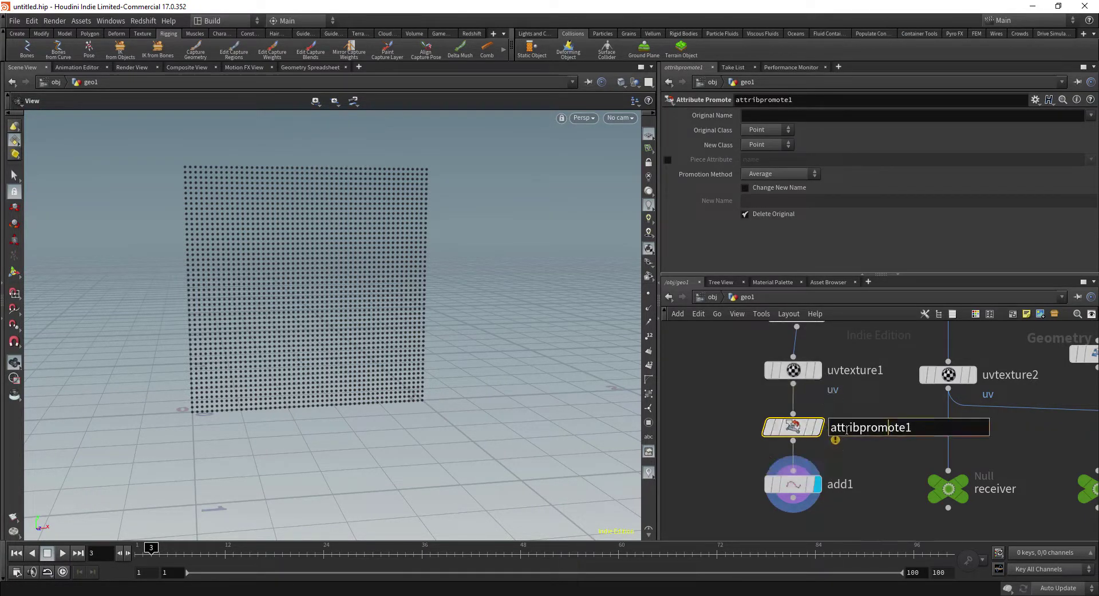
left_click(793, 428)
left_click(788, 116)
type("u")
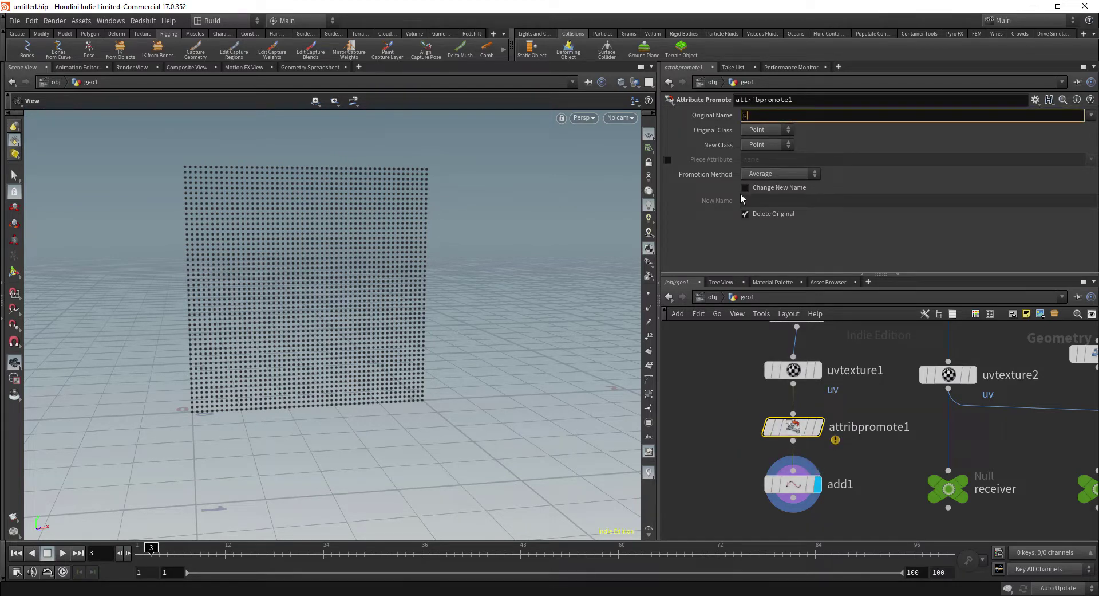
type("v")
key("Return")
left_click(768, 130)
left_click(756, 174)
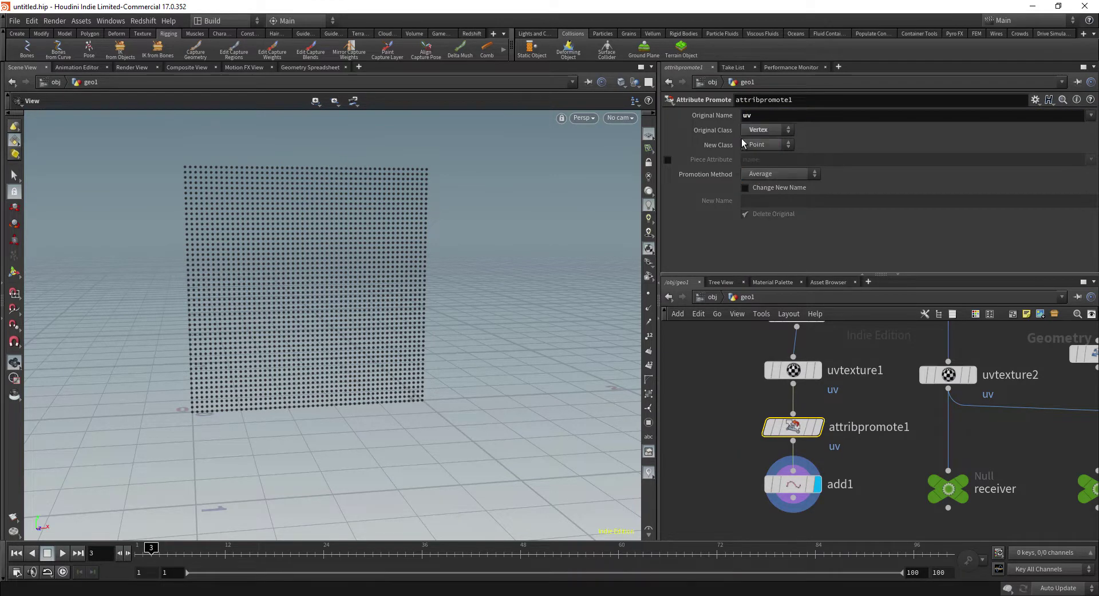
Step: Display the receiver null in the viewport
middle_click_drag(711, 469, 709, 424)
scroll(710, 424, "down", 1)
middle_click_drag(765, 487, 785, 477)
scroll(743, 492, "down", 2)
left_click(784, 488)
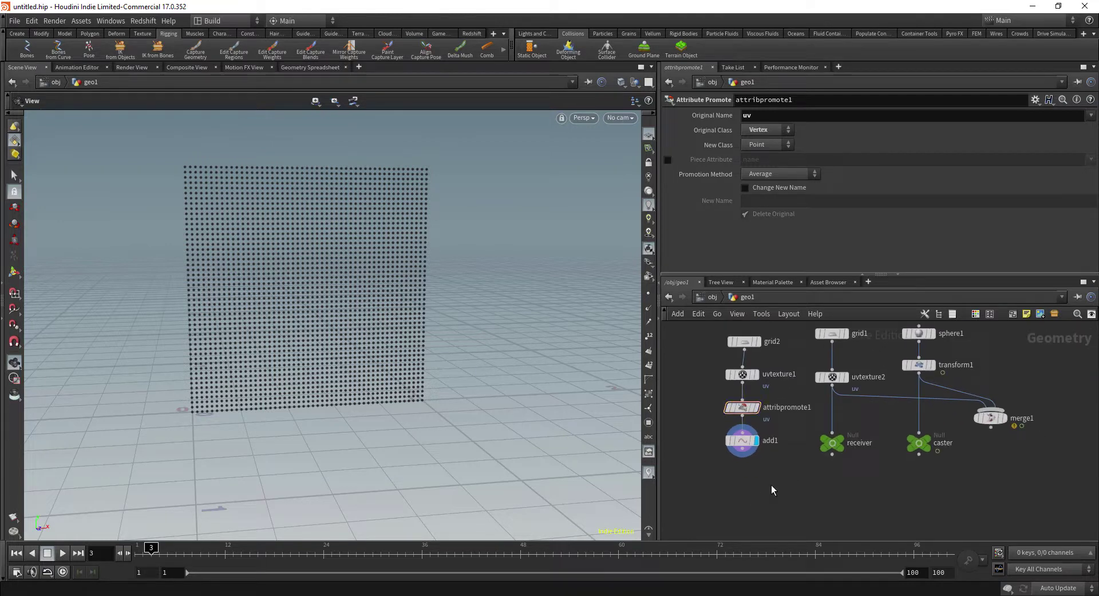
scroll(330, 303, "down", 5)
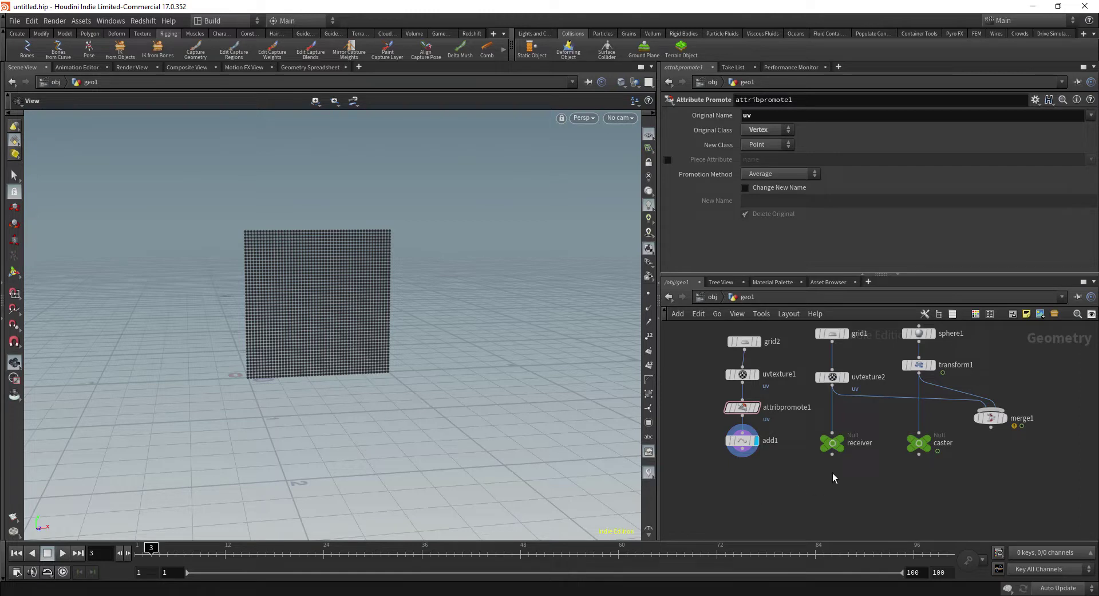
left_click(845, 442)
left_click(832, 453)
left_click_drag(115, 365, 378, 404)
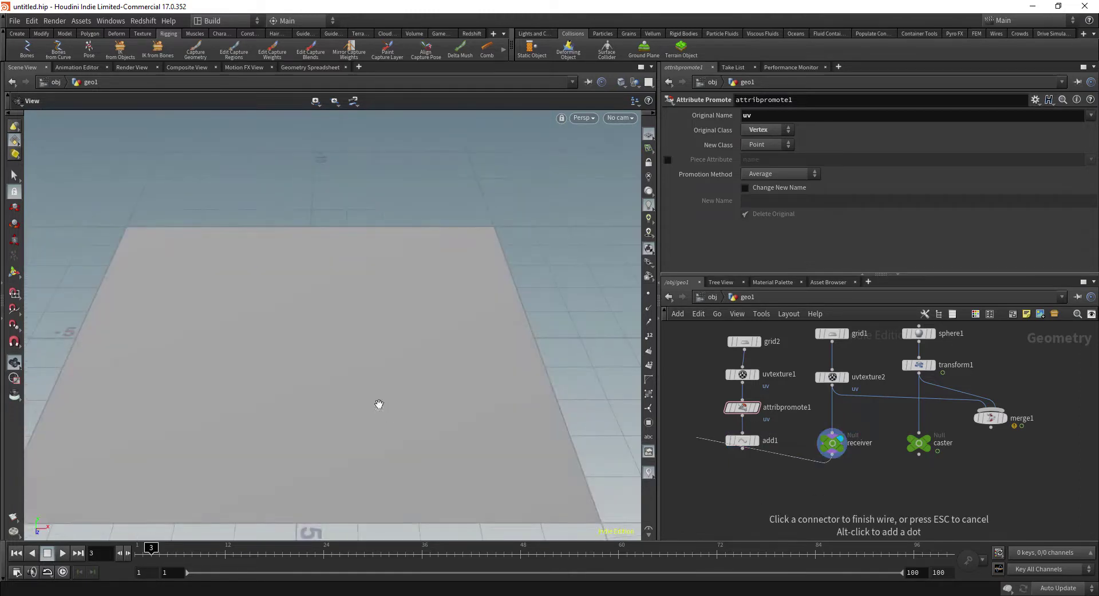
middle_click_drag(843, 469, 846, 454)
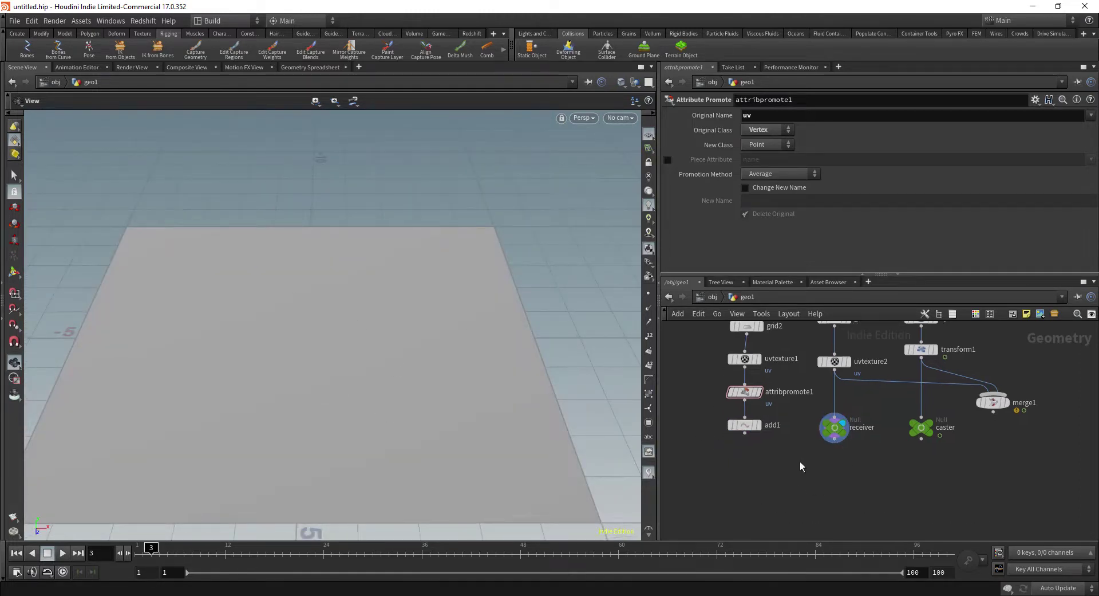
Step: Add an Attribute Wrangle node below and between add1 and the receiver null
scroll(800, 462, "up", 3)
key("Tab")
type("ar")
key("BackSpace")
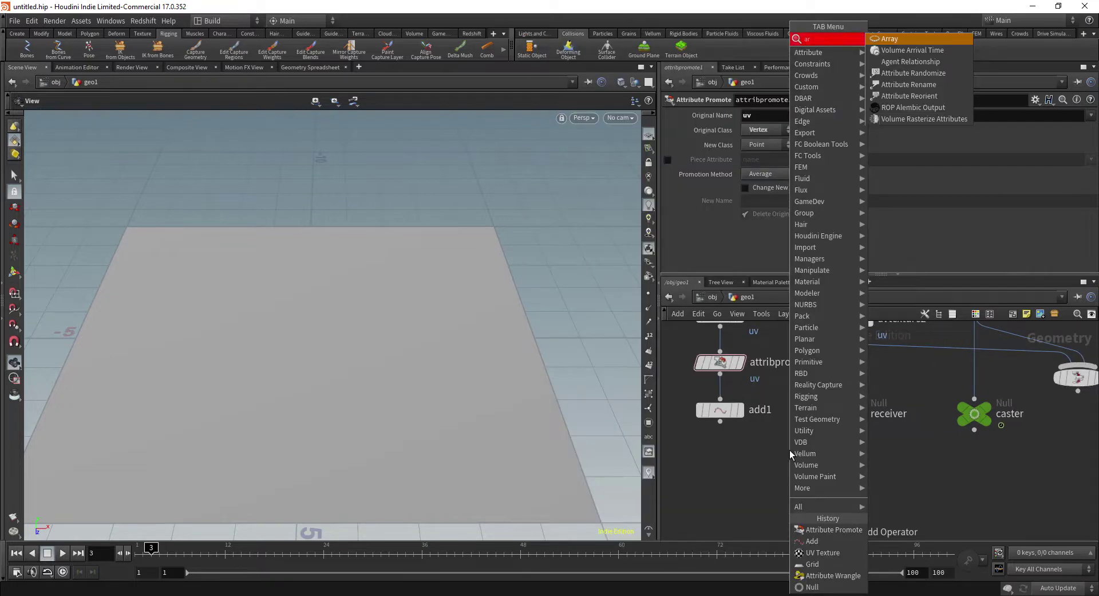
type("t wr")
key("Return")
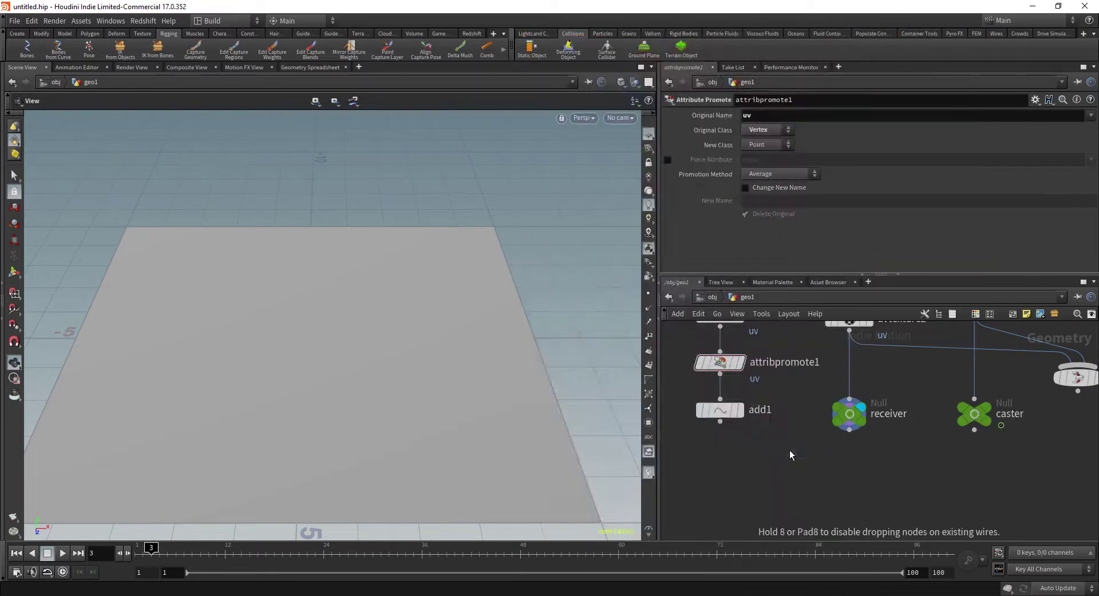
left_click(789, 448)
left_click_drag(789, 449, 785, 471)
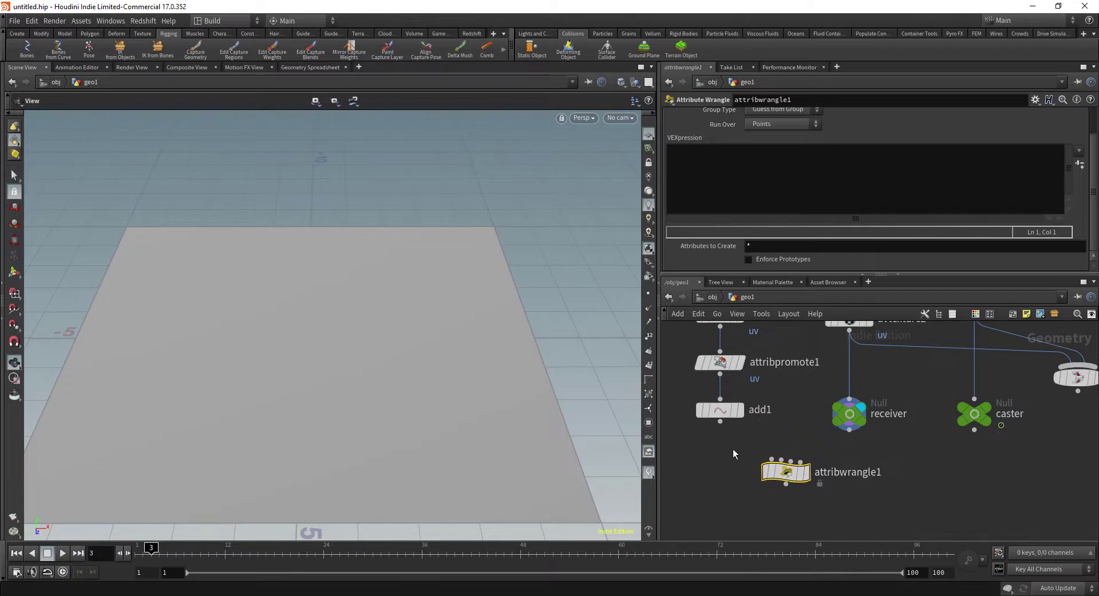
Step: Connect add1 to the first input of the Attribute Wrangle and the receiver null to its second input
left_click(721, 422)
left_click(772, 459)
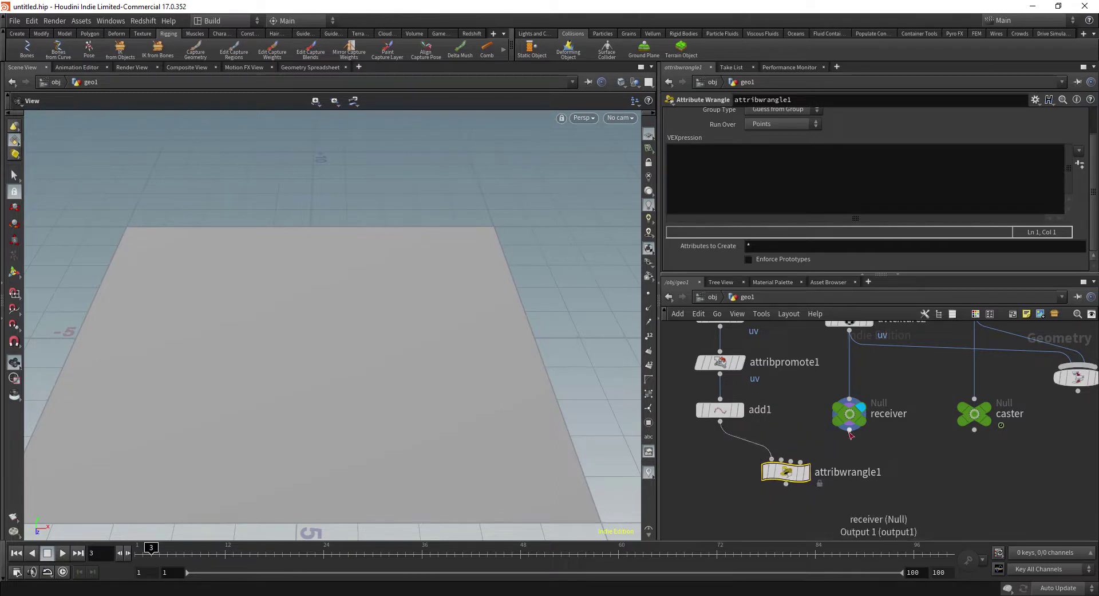
left_click(849, 430)
left_click(782, 460)
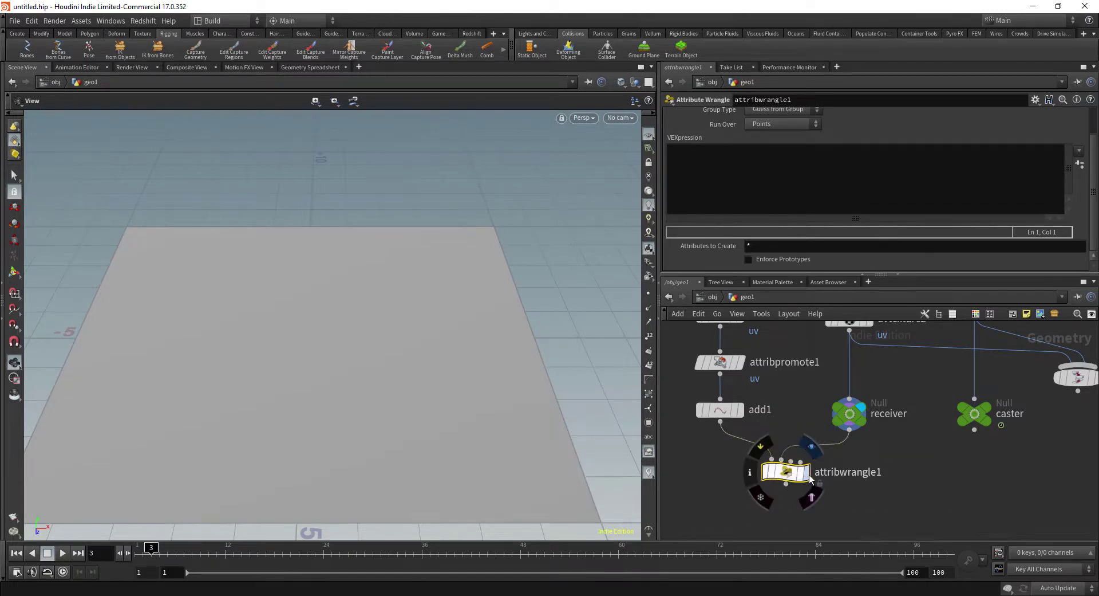
Step: Display the Attribute Wrangle node in the viewport and rename it project_points
left_click(806, 472)
left_click(837, 472)
double_click(837, 472)
type("p")
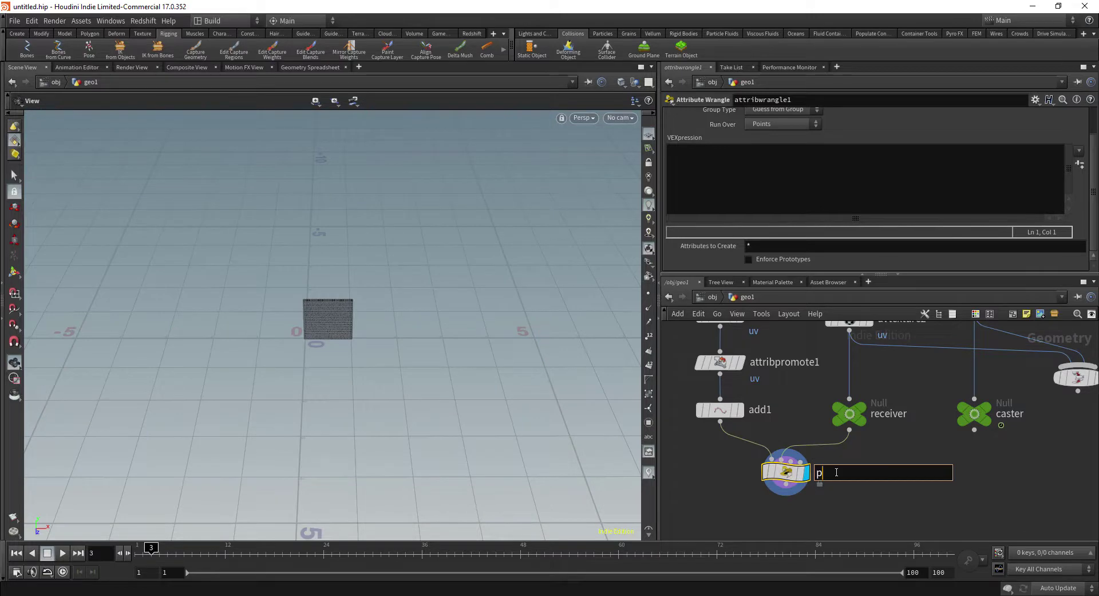
type("roject_points")
key("Return")
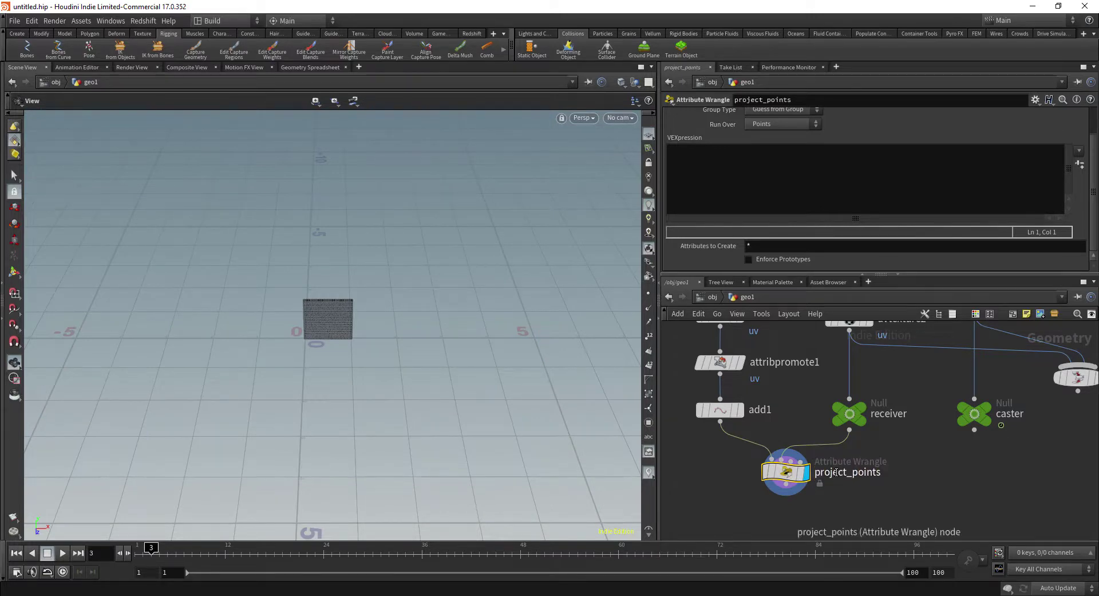
left_click(709, 172)
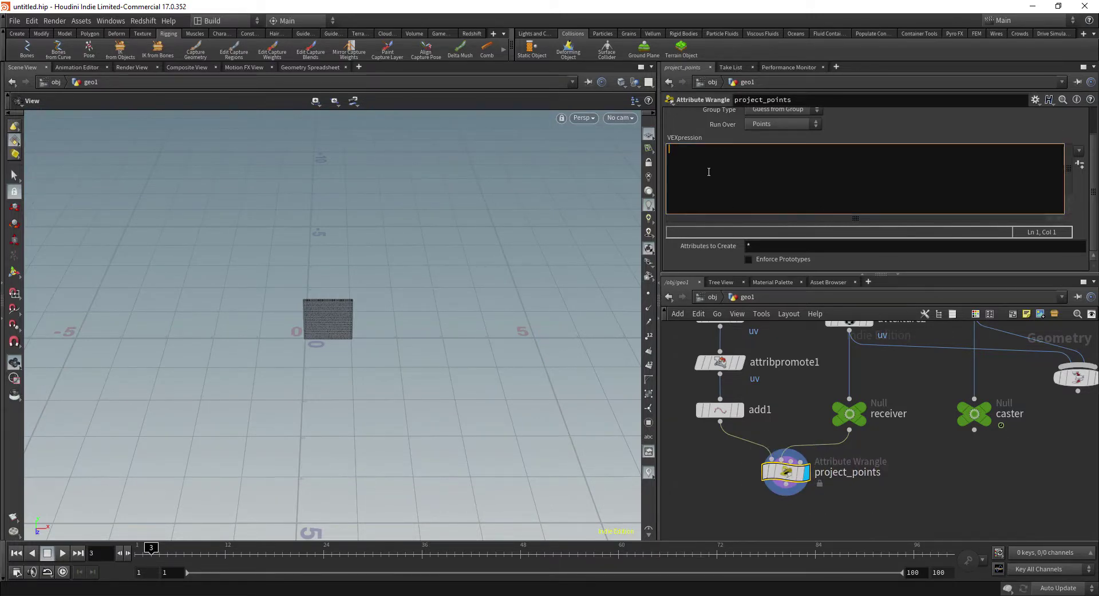
type("uvdist")
type("floa")
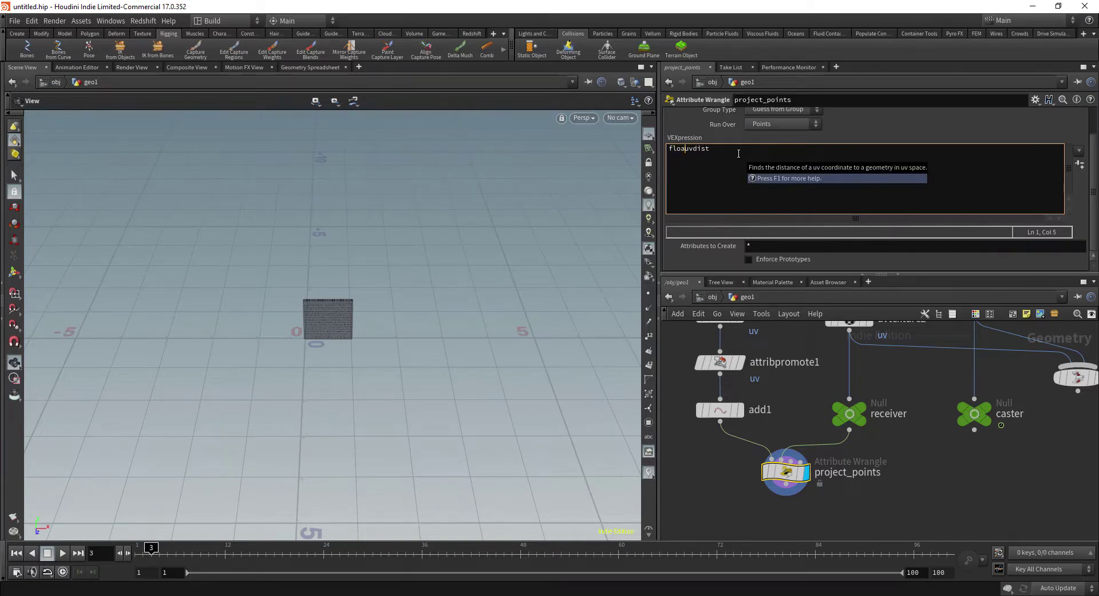
type("t uvIds")
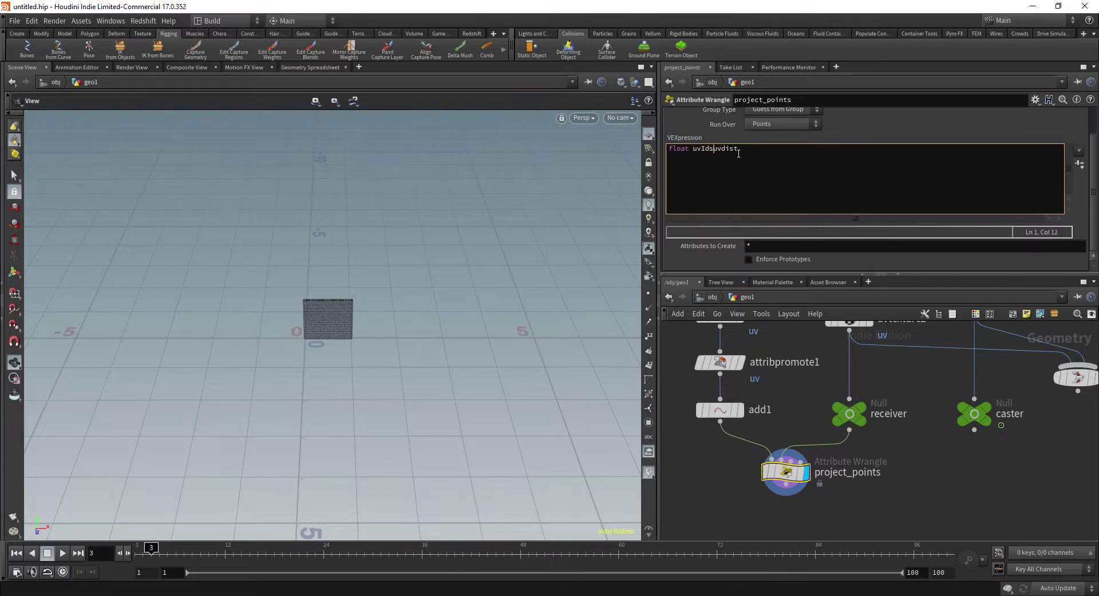
key("BackSpace")
type("istance =")
key("BackSpace")
type("D")
key("End")
key("Left")
key("Left")
key("Left")
key("End")
type("(")
type("1, \"uv\"")
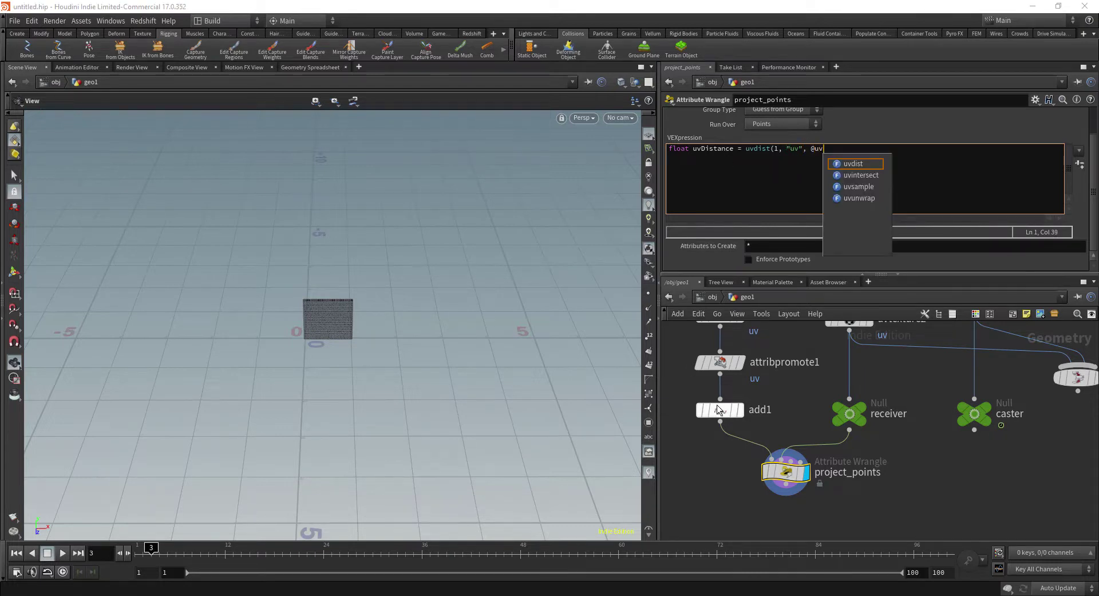
Step: Complete the uvdist call in project_points with the arguments primIndex and primUV, closing the statement with a semicolon
mouse_move(720, 413)
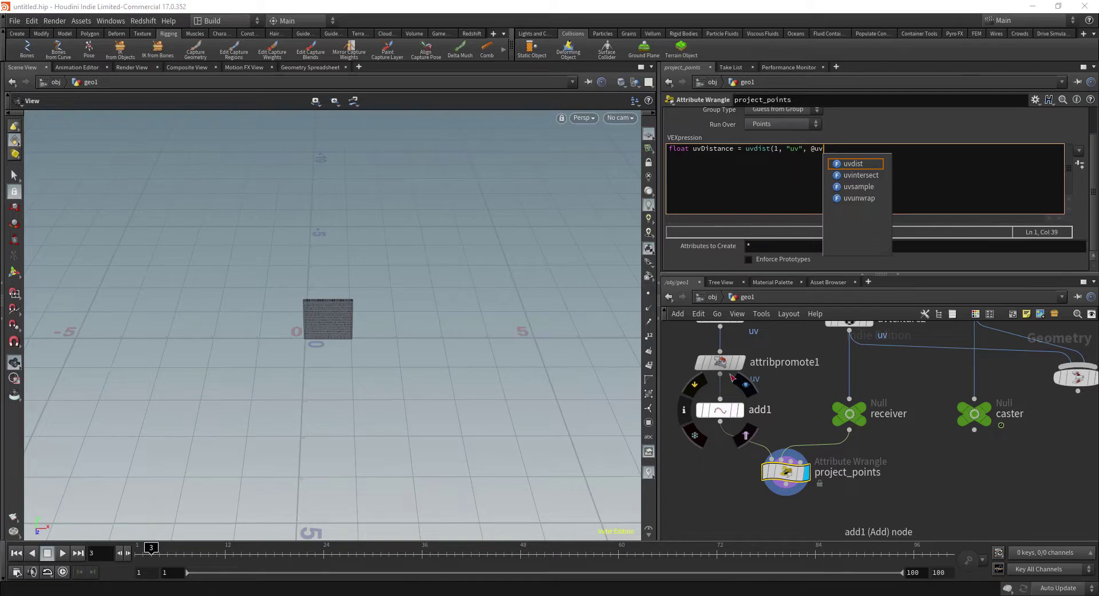
left_click(735, 414)
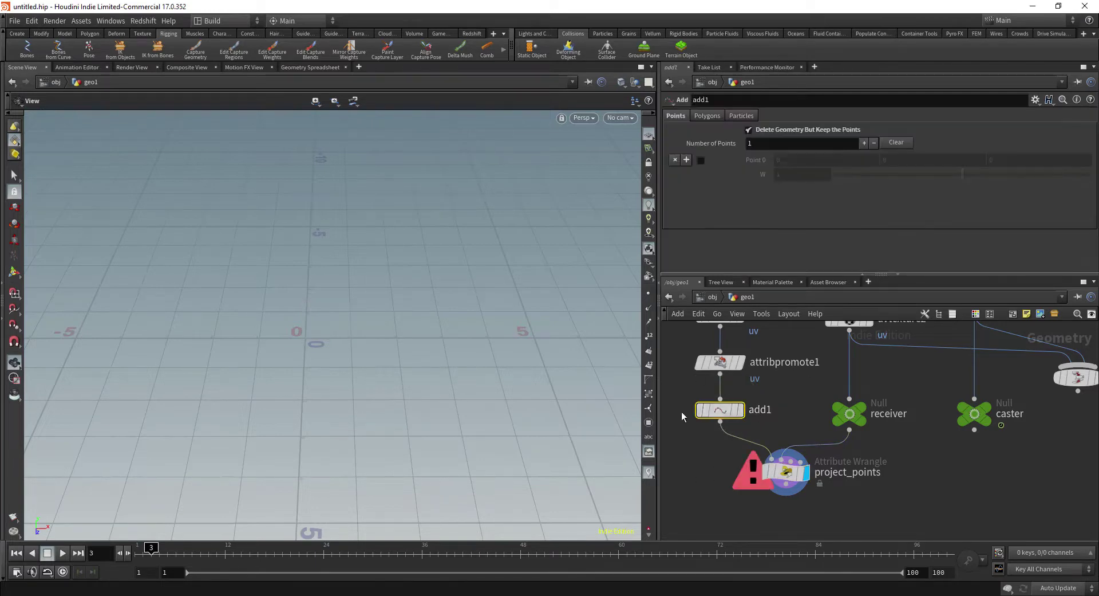
left_click(786, 471)
left_click(824, 150)
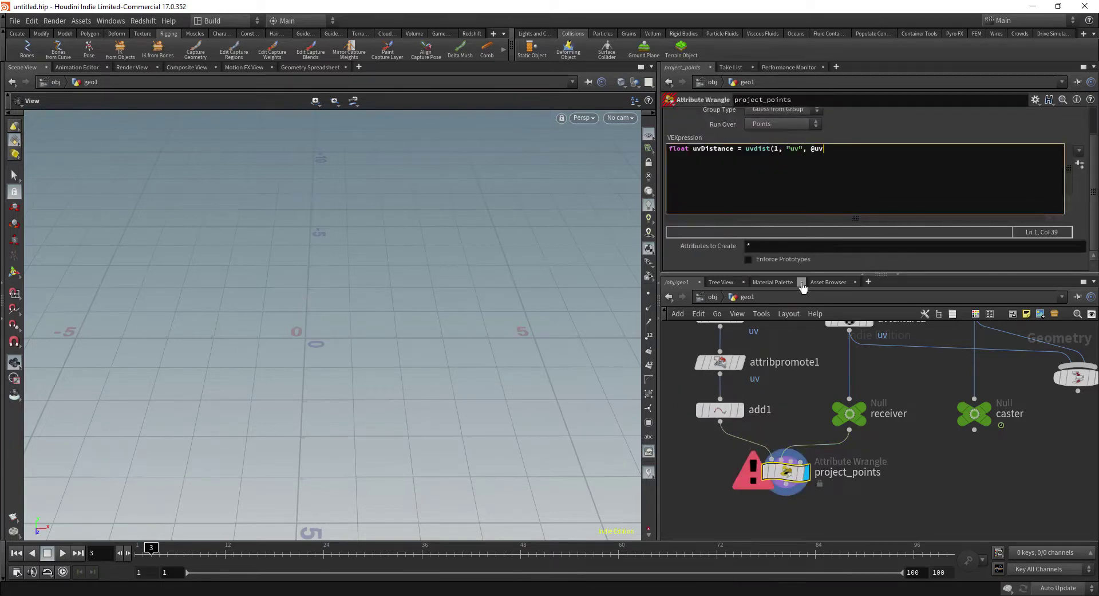
type(", prim")
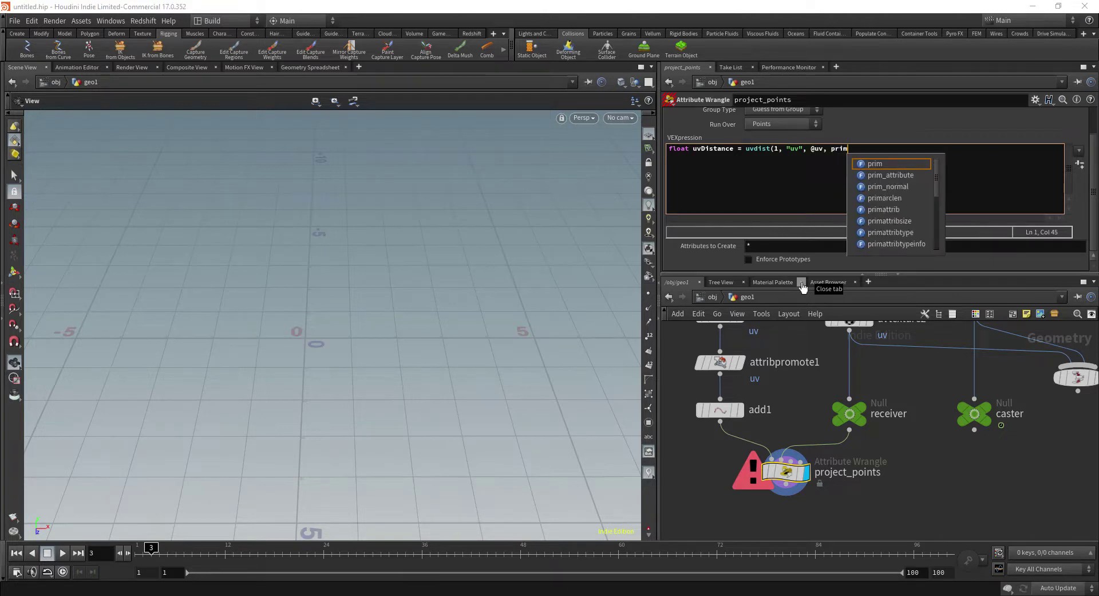
type("Index, prim")
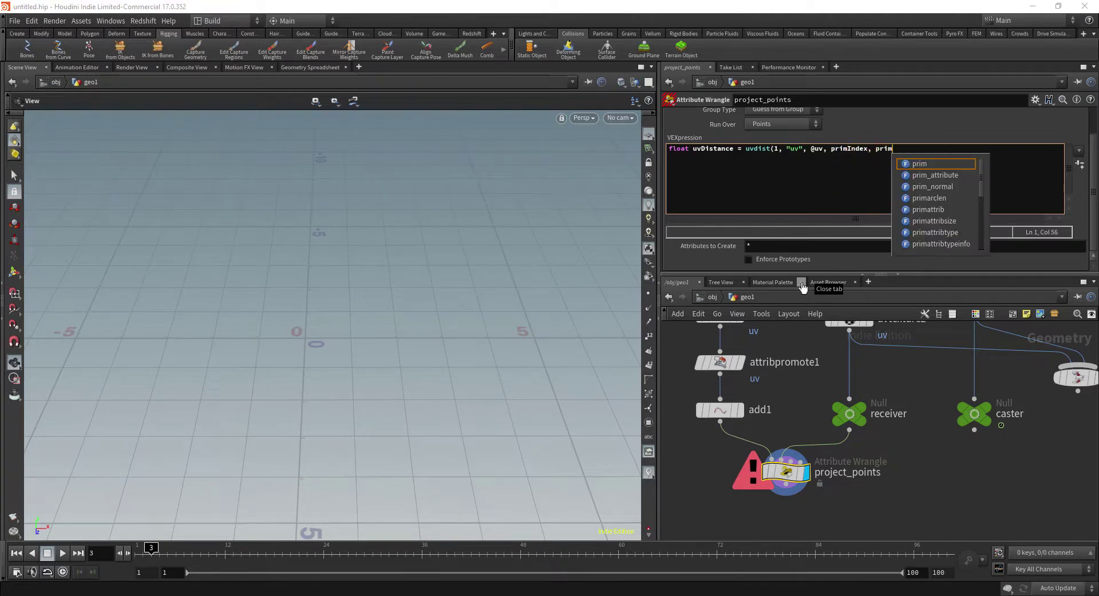
type("UV);")
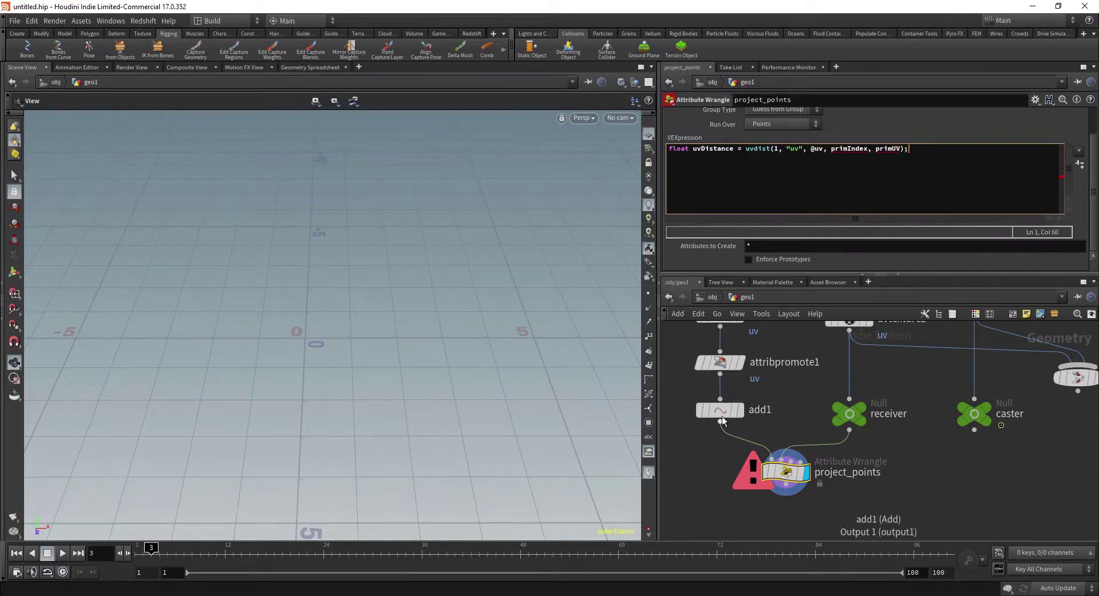
mouse_move(727, 411)
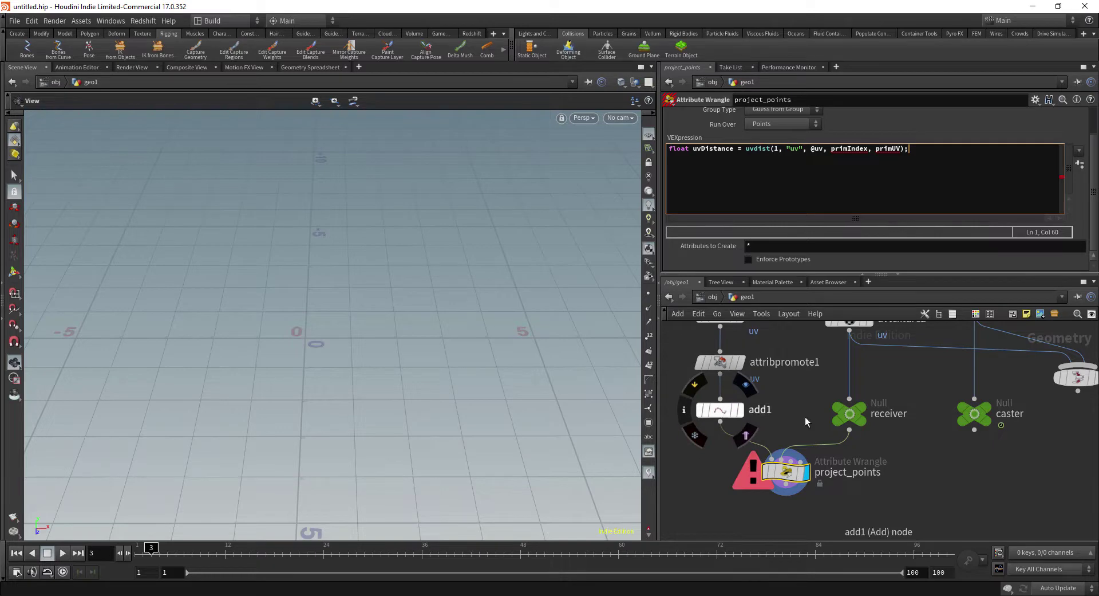
mouse_move(853, 417)
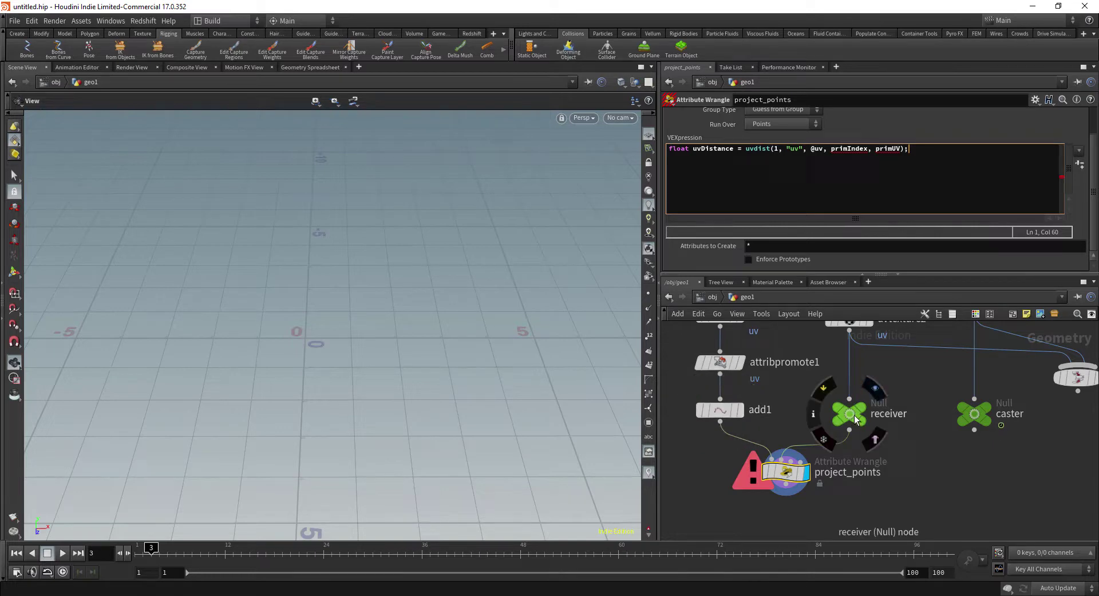
left_click_drag(875, 148, 900, 149)
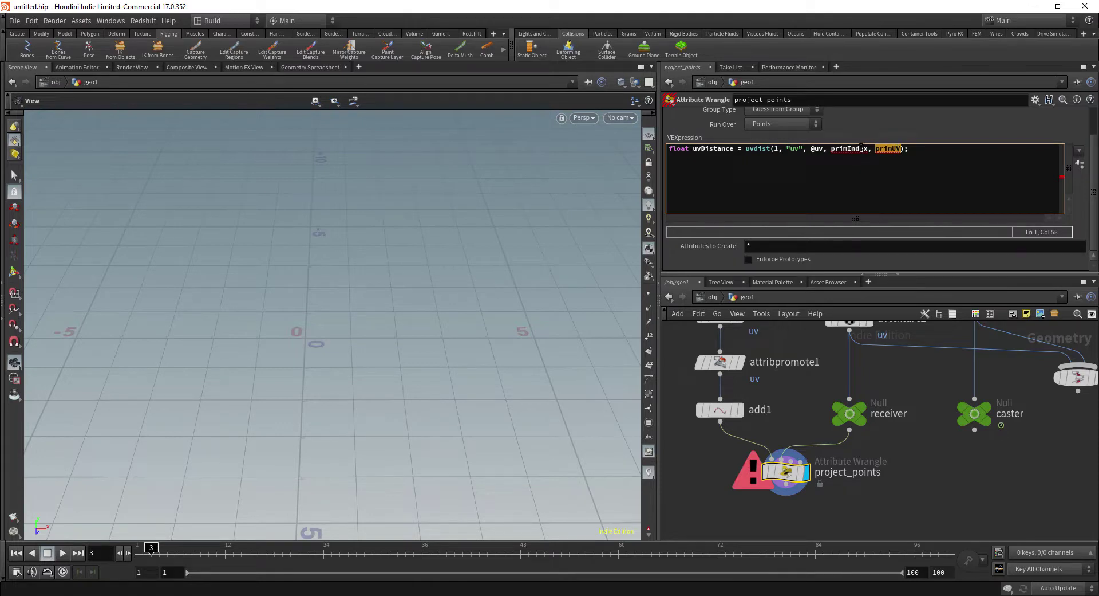
mouse_move(862, 148)
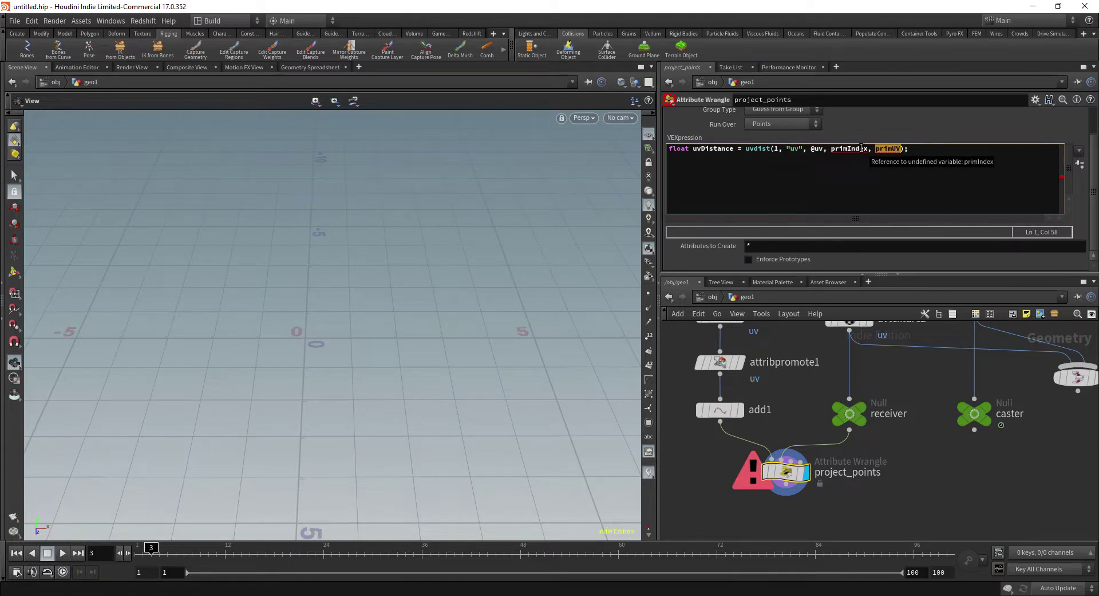
left_click(889, 149)
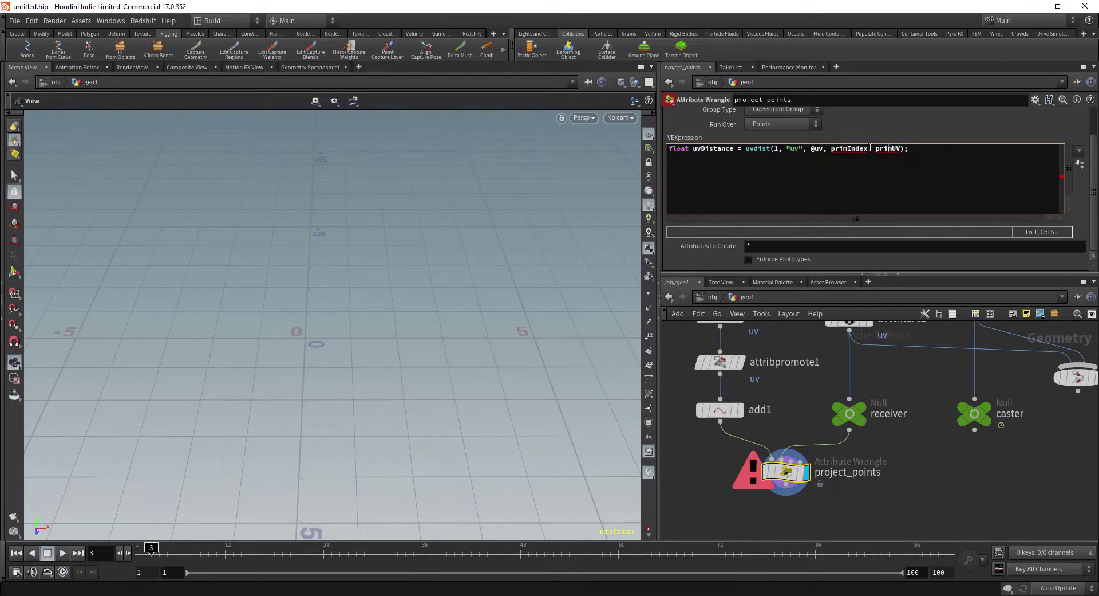
left_click(855, 154)
Step: Declare int primIndex; and vector primUV; on separate lines above the uvDistance line
left_click(667, 150)
key("Return")
key("Up")
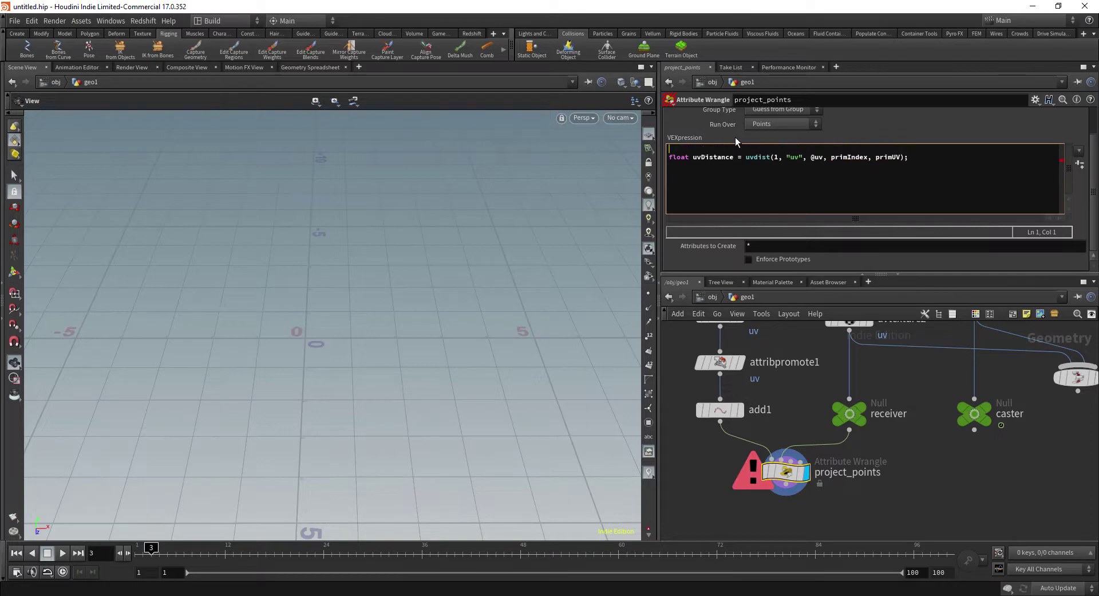
type("int")
key("BackSpace")
type("primIndex;")
key("Return")
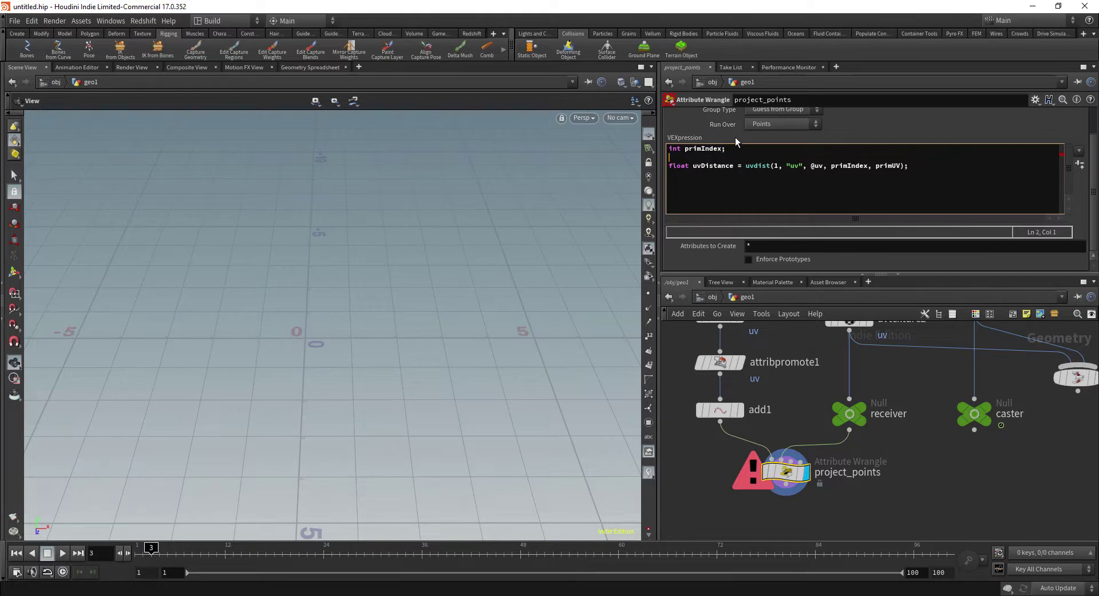
type("vector primUV;")
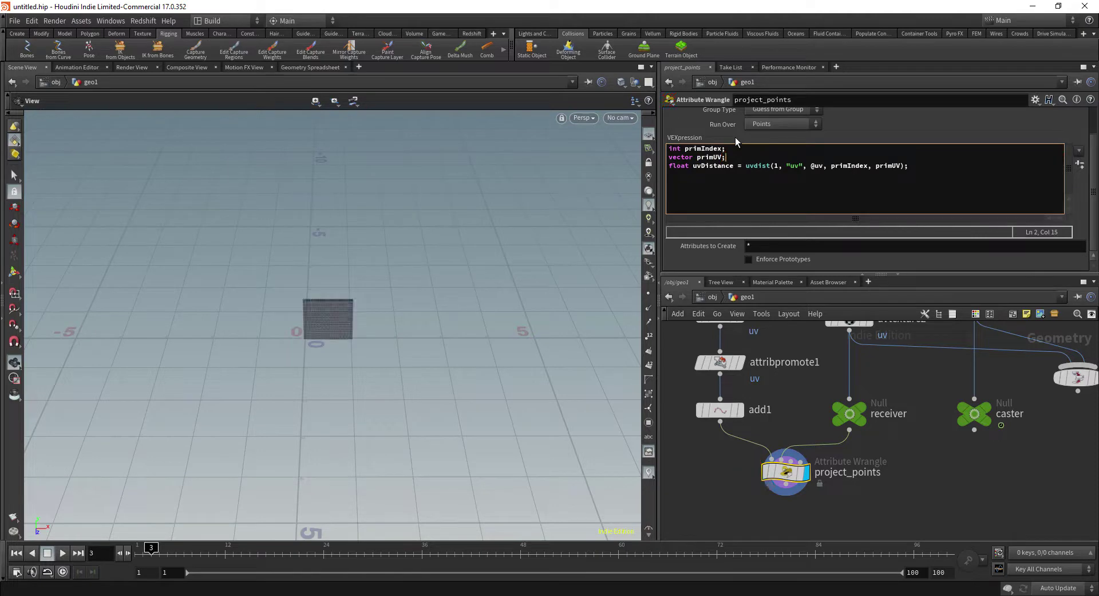
Step: Add the line @P = primuv(1, "P", primIndex, primUV); below the uvDistance line
left_click(931, 167)
left_click_drag(359, 359, 369, 329)
left_click(932, 164)
key("Return")
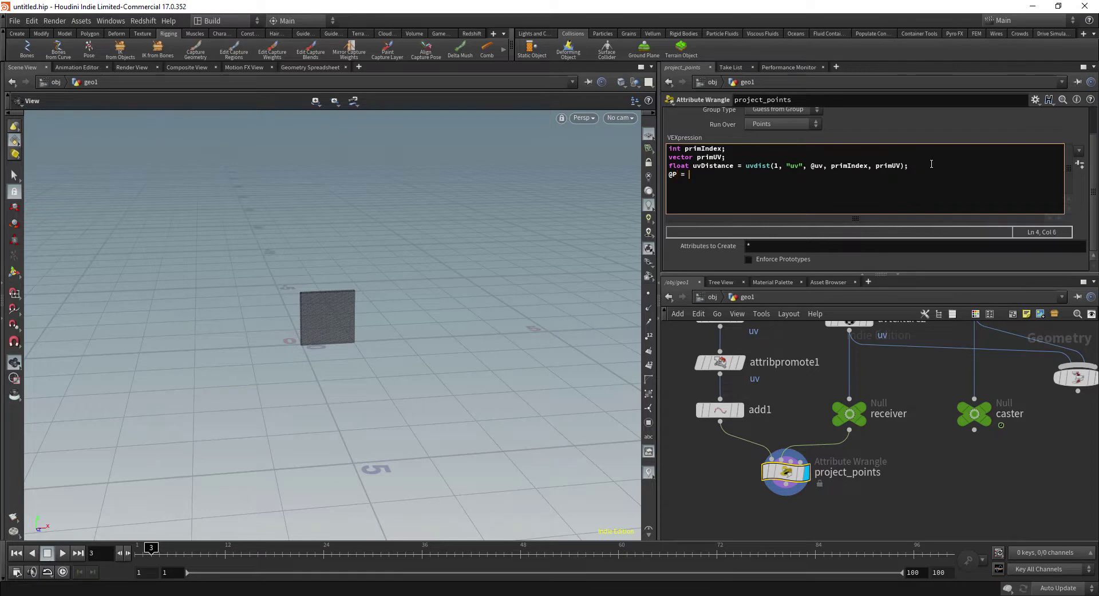
type("@P = primuv")
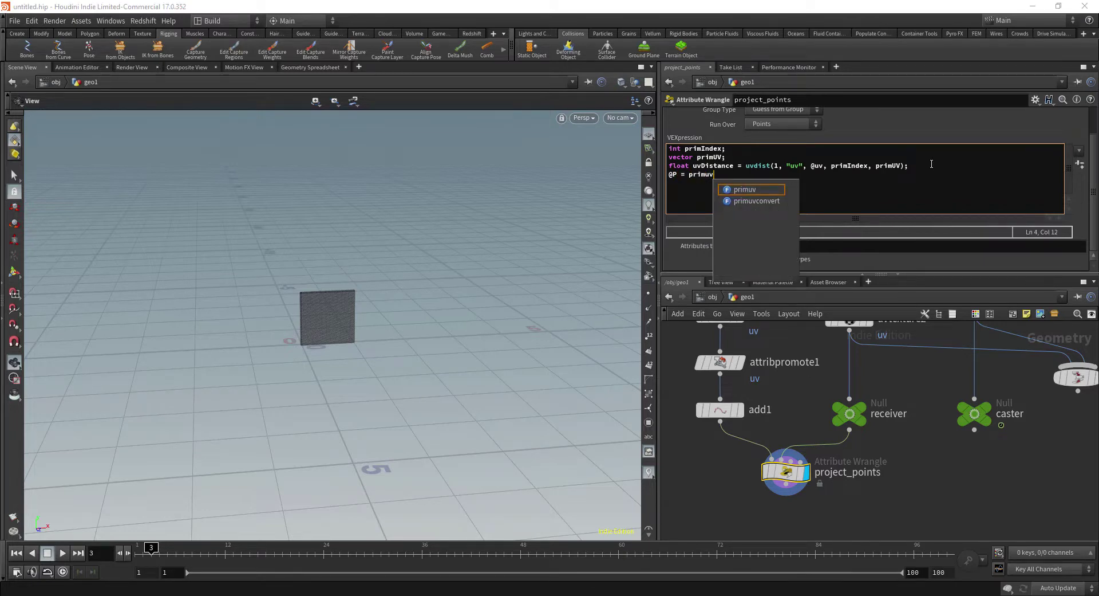
type("(1, \"P")
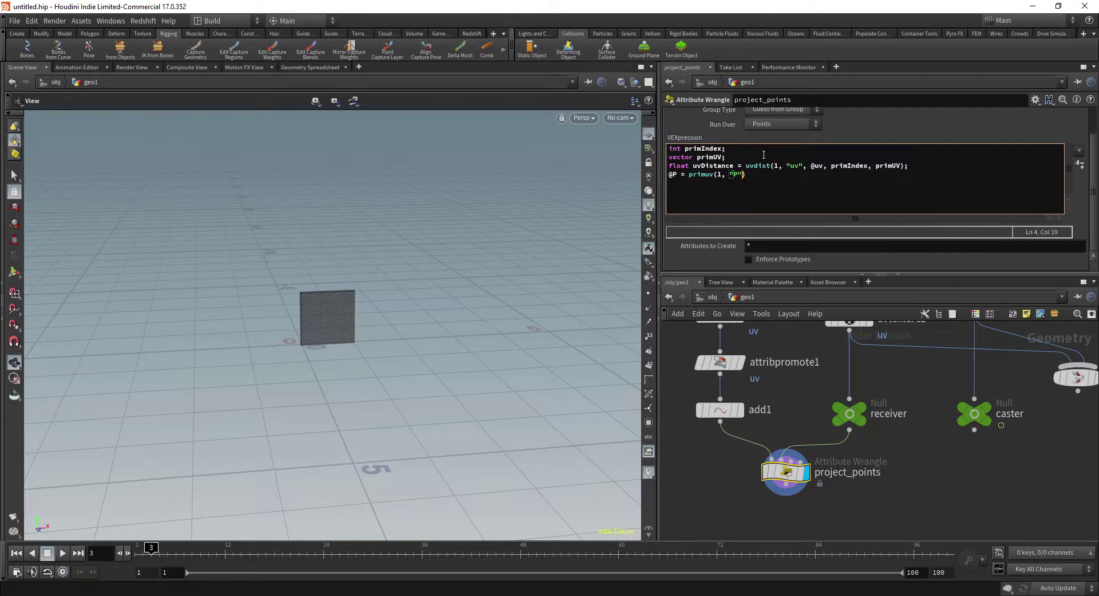
type(", primIndex")
type(", primUV).")
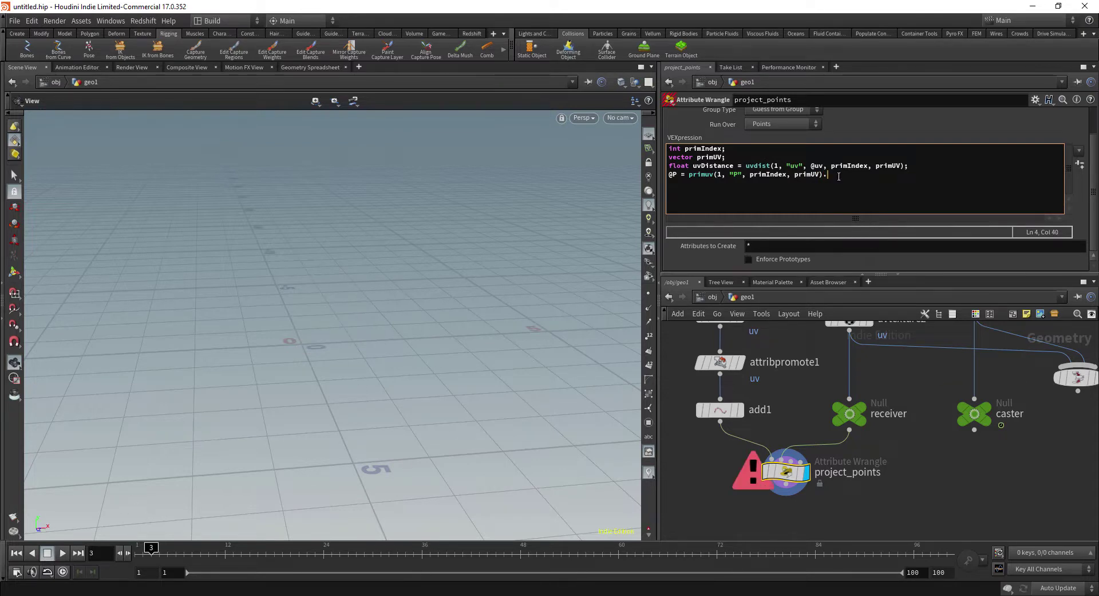
key("BackSpace")
type(";")
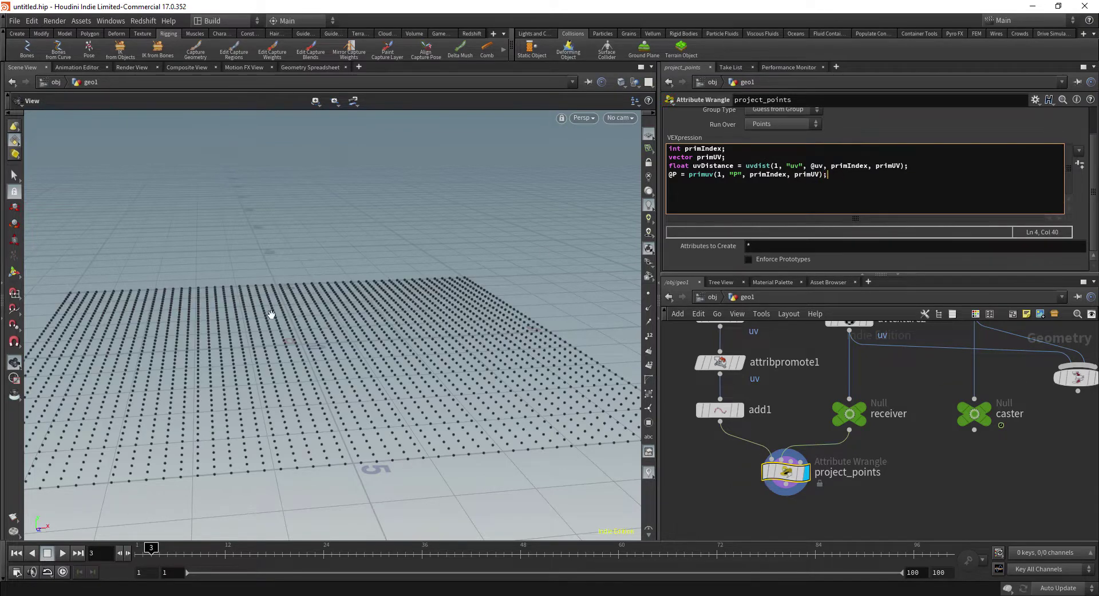
Step: Add a Test Geometry: Pig Head node between the receiver and caster branches, just above the receiver null
left_click_drag(272, 314, 395, 366)
scroll(819, 401, "down", 2)
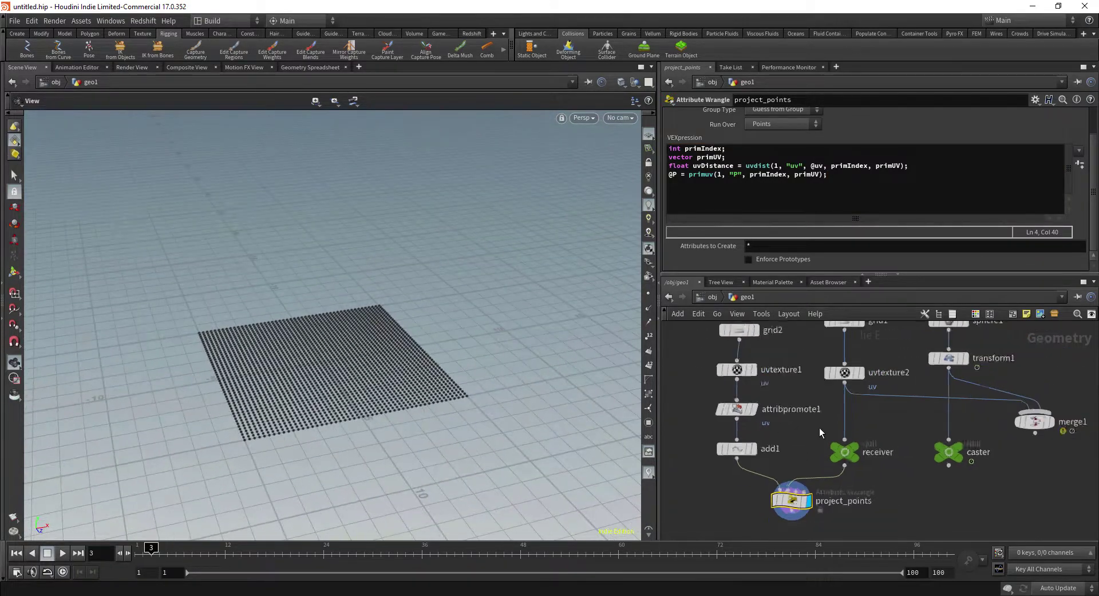
scroll(820, 427, "down", 2)
key("Tab")
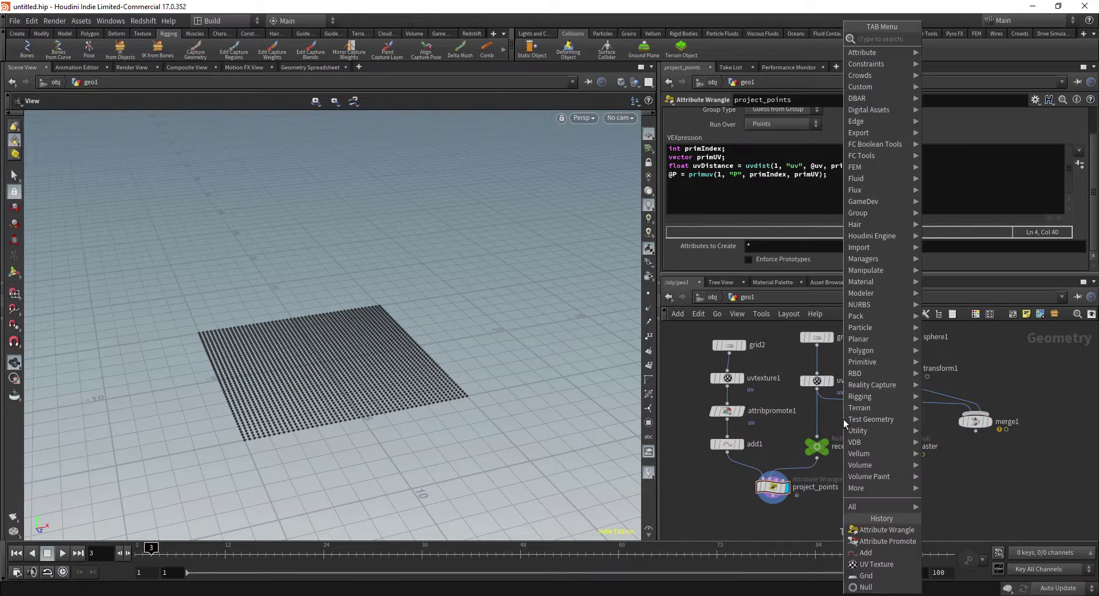
type("pig")
key("Return")
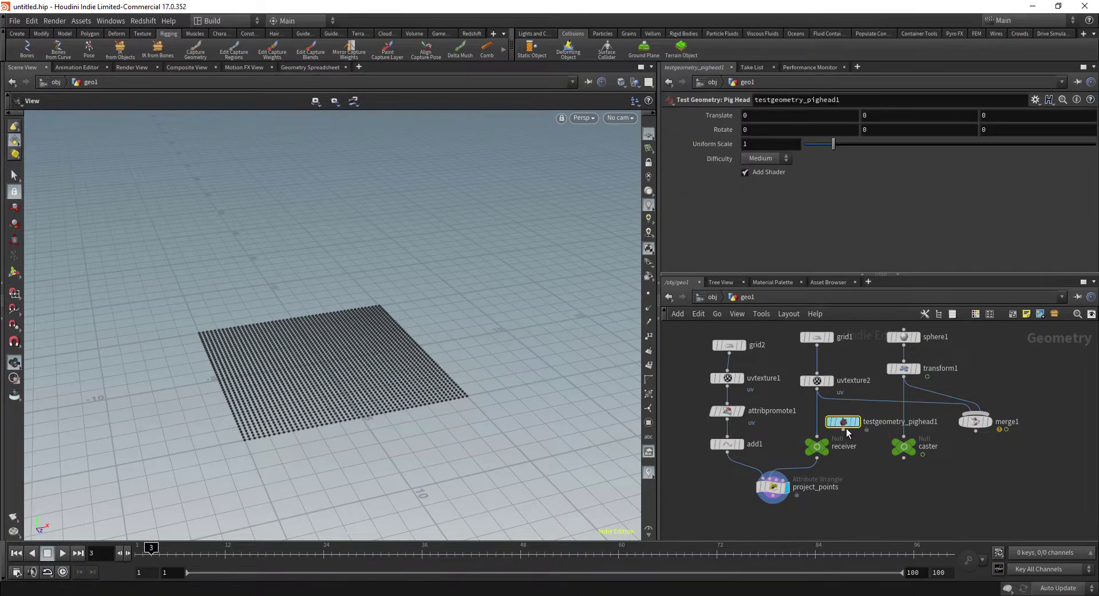
left_click_drag(844, 424, 858, 413)
Step: Connect the pig head to the second input of project_points in place of receiver and inspect the projected points
left_click(855, 421)
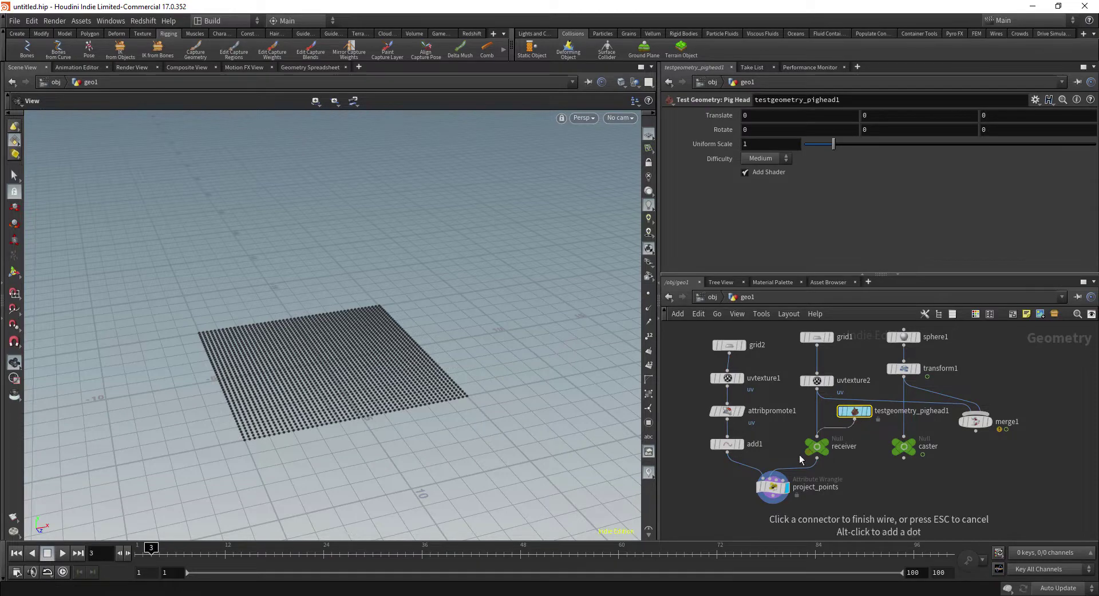
left_click(770, 479)
right_click_drag(246, 371, 489, 395)
middle_click_drag(489, 395, 508, 292)
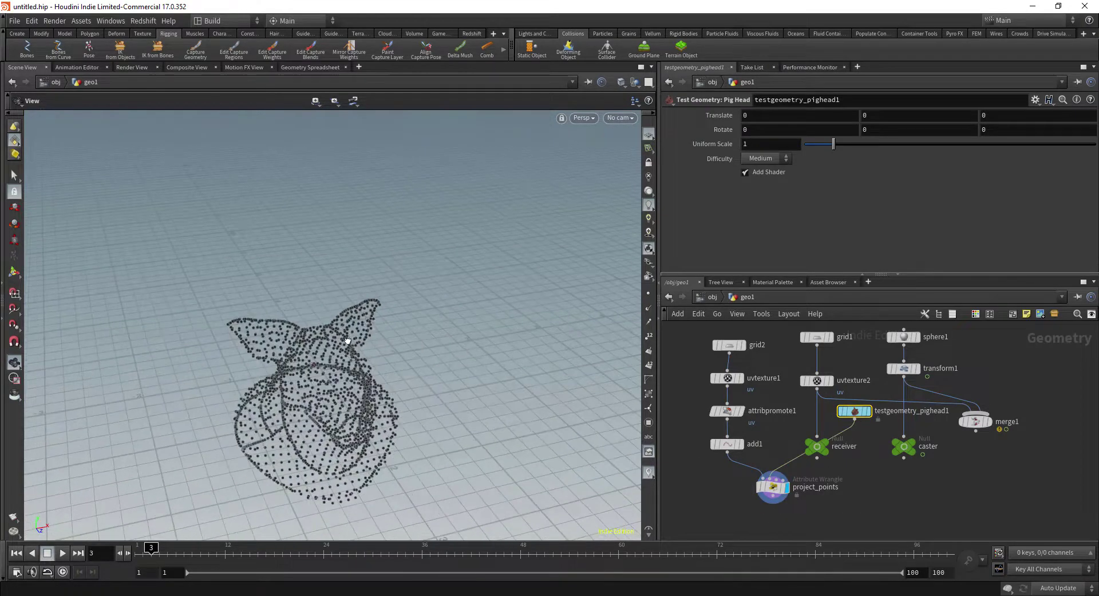
left_click_drag(347, 369, 442, 350)
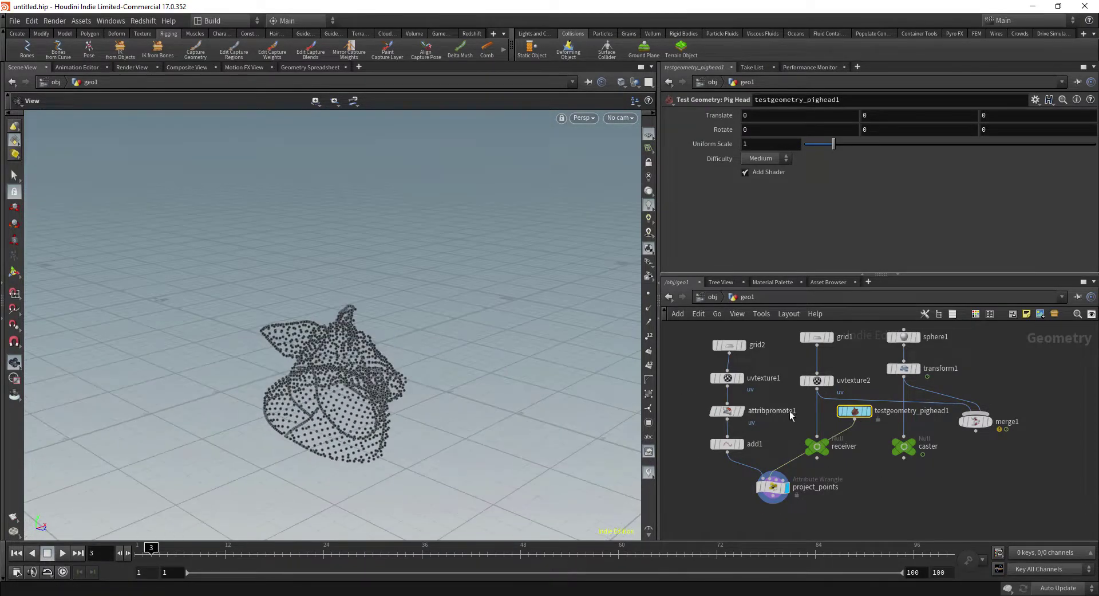
Step: In the project_points wrangle, store the primuv result in a new variable, vector pos, instead of assigning it to @P
middle_click_drag(794, 392, 803, 386)
left_click(782, 480)
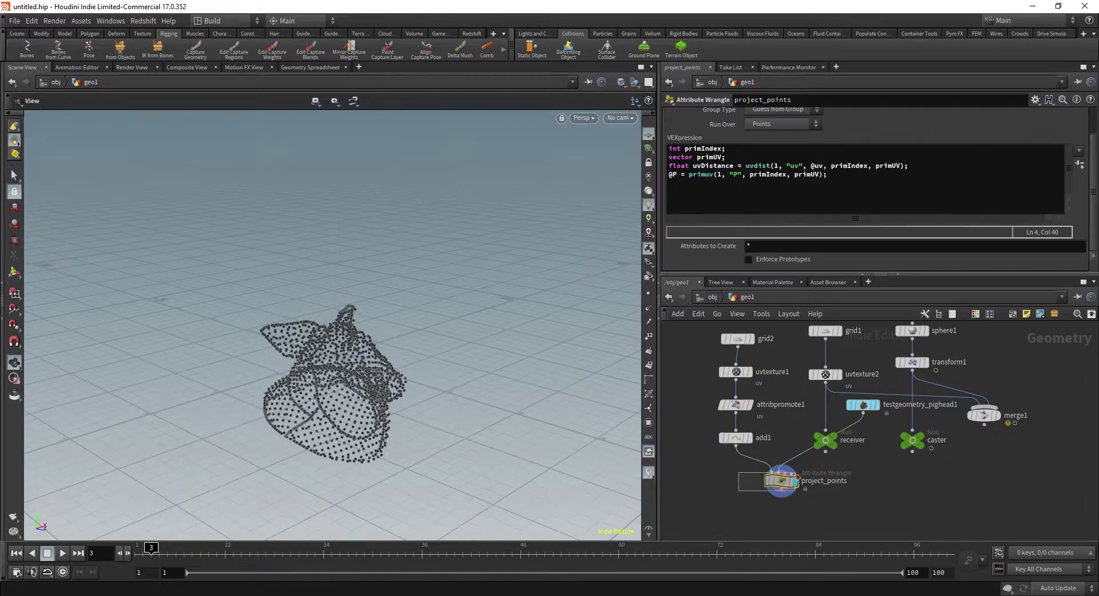
left_click(845, 177)
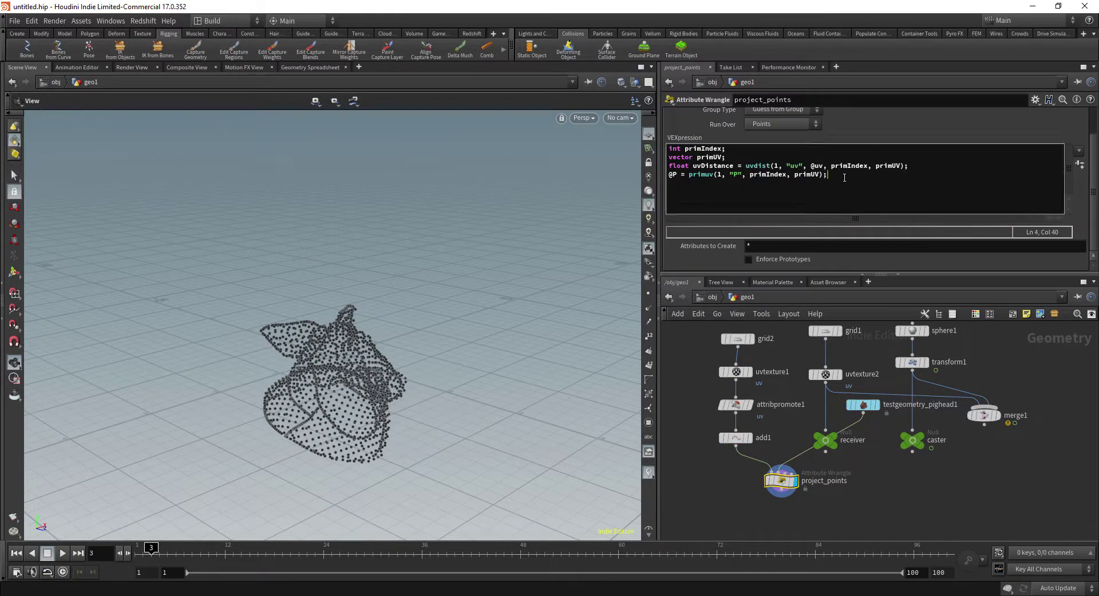
key("Return")
key("Delete")
key("Delete")
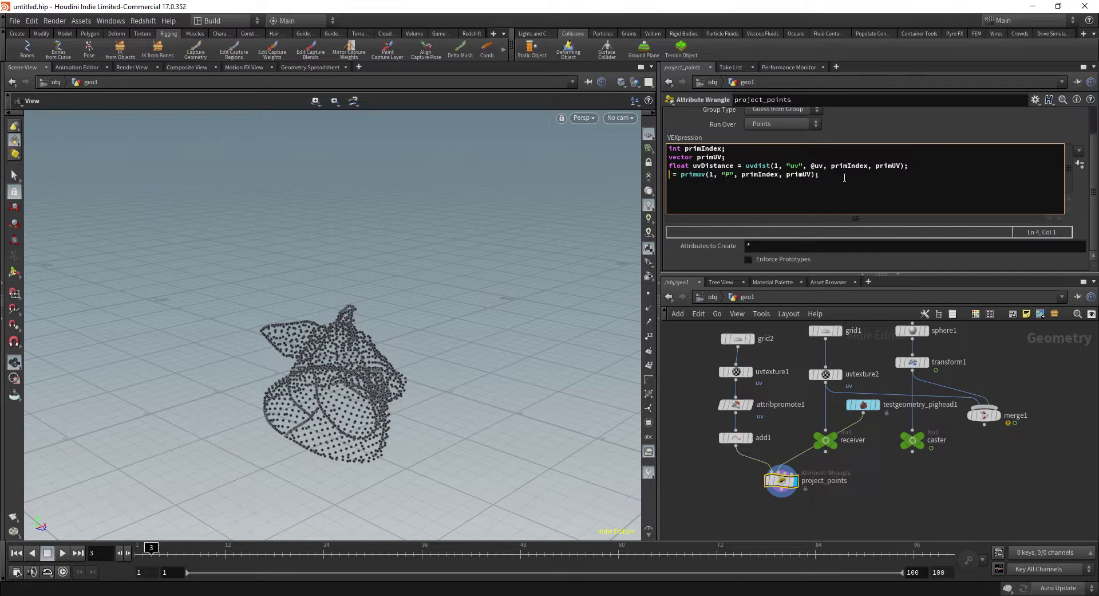
type("vector ")
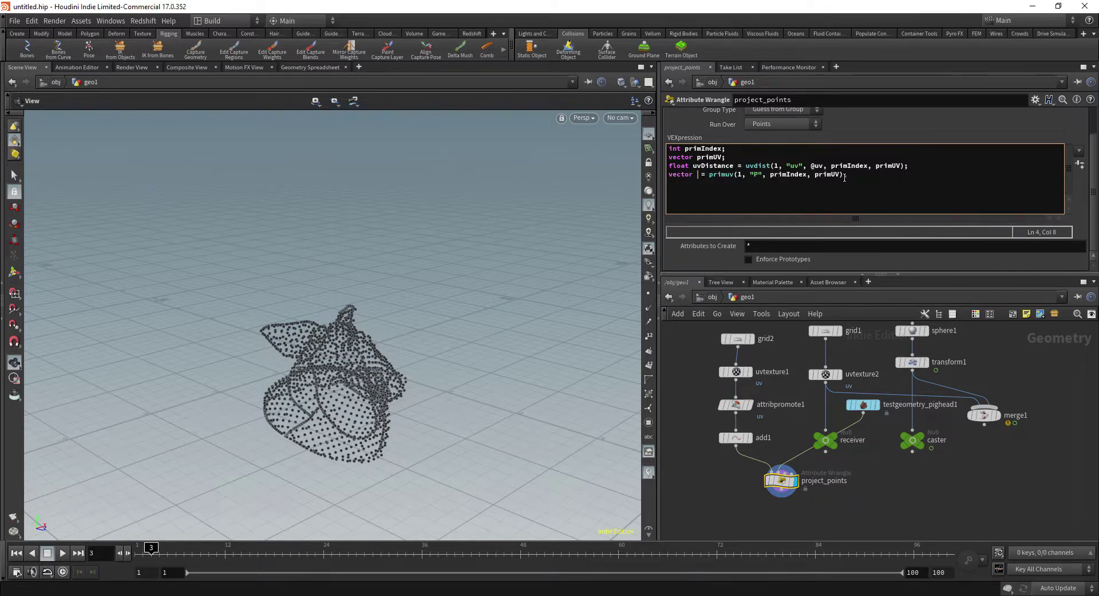
type("pos")
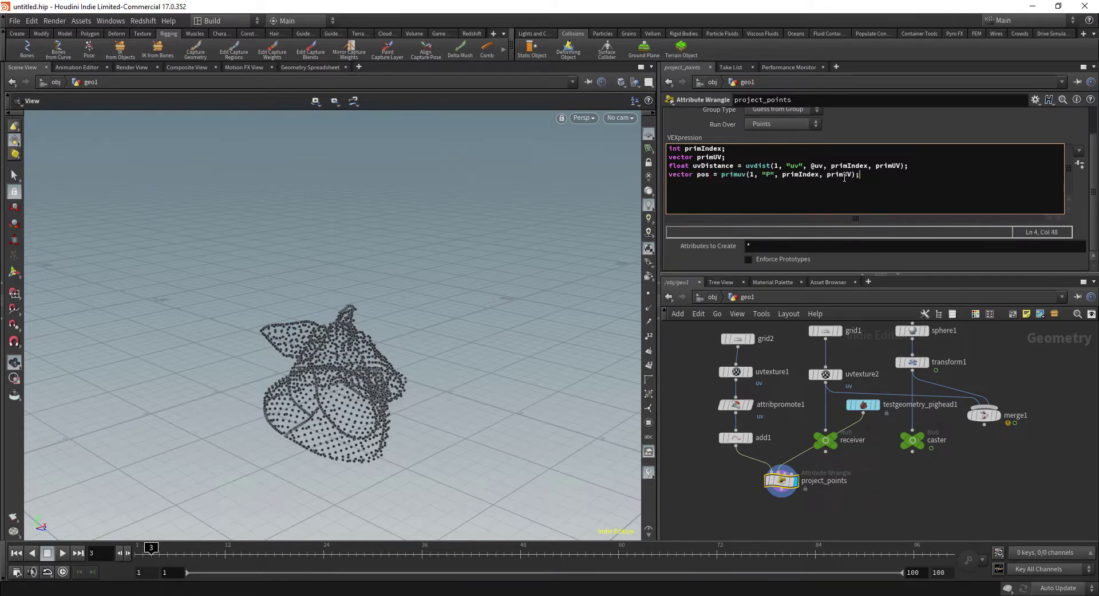
Step: Add the line @P = lerp(@P, pos, chf("blend")); at the end of the wrangle and create its blend parameter
key("Return")
type("@P = lerp(@P, pos, chf(\"blend\"));")
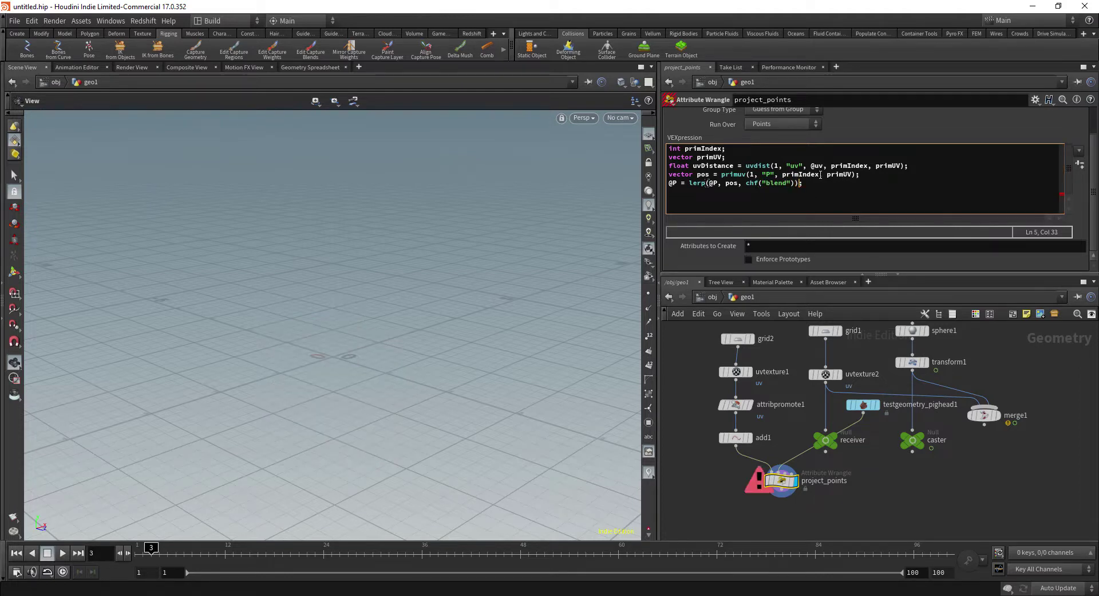
left_click(1079, 164)
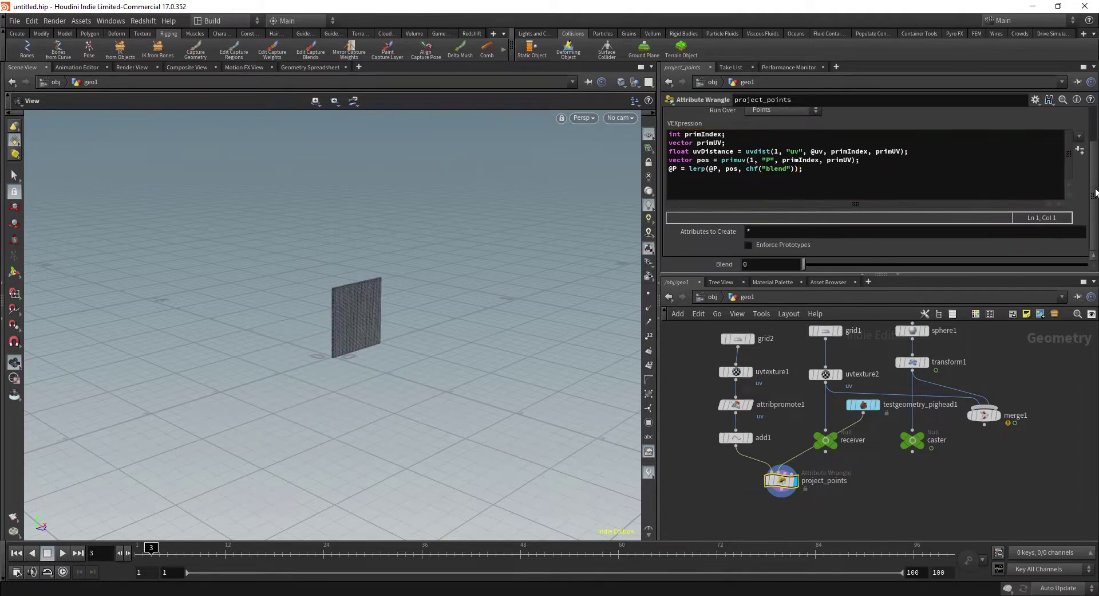
Step: Raise the wrangle's Blend value to 1 and inspect the points morphing onto the pig head
left_click_drag(376, 284, 343, 289)
left_click_drag(804, 264, 1018, 267)
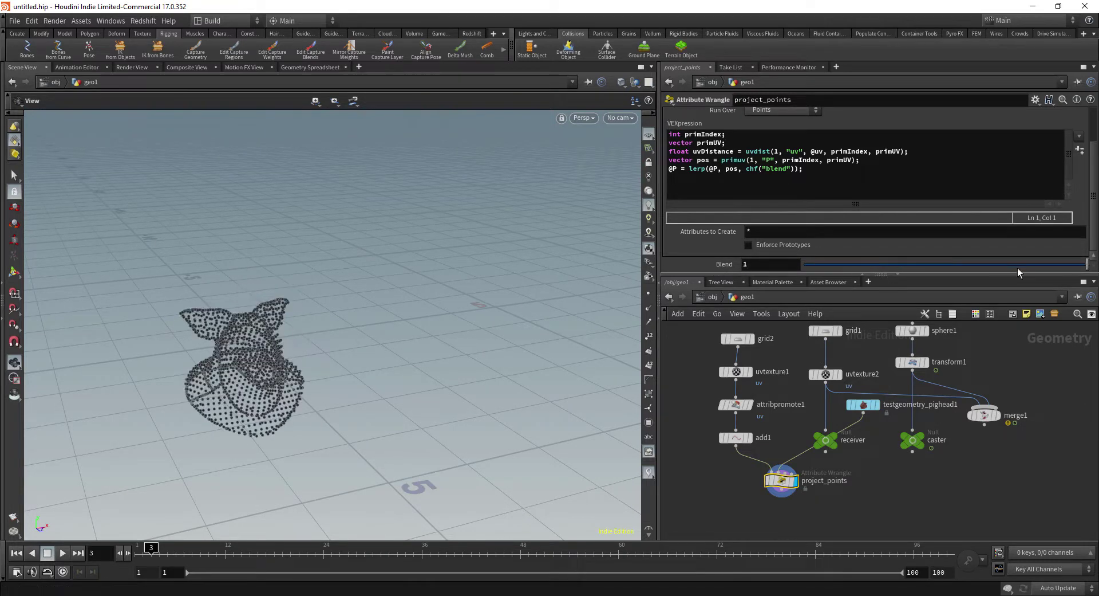
left_click_drag(369, 368, 397, 356)
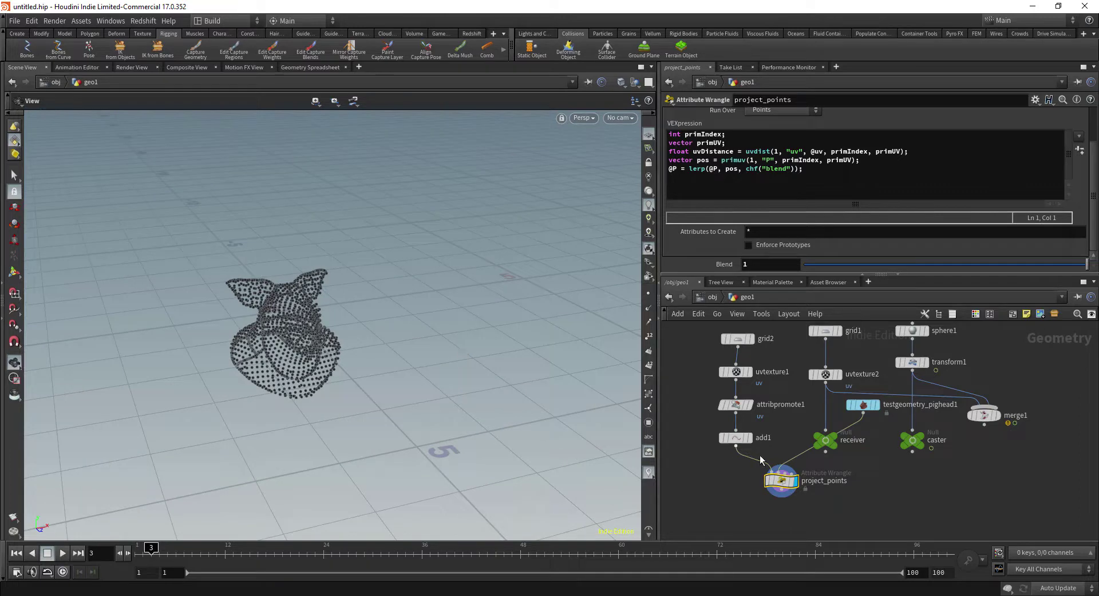
Step: Reconnect the receiver null to the second input of project_points and delete the pig head node
left_click(826, 454)
left_click(778, 471)
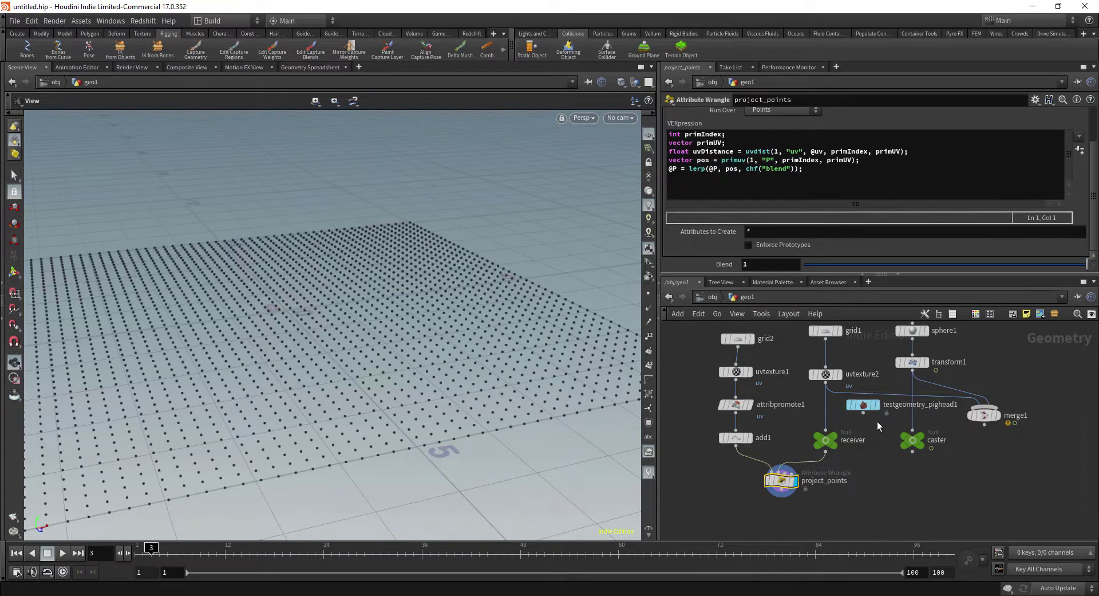
left_click_drag(878, 425, 864, 410)
key("Delete")
scroll(457, 390, "down", 5)
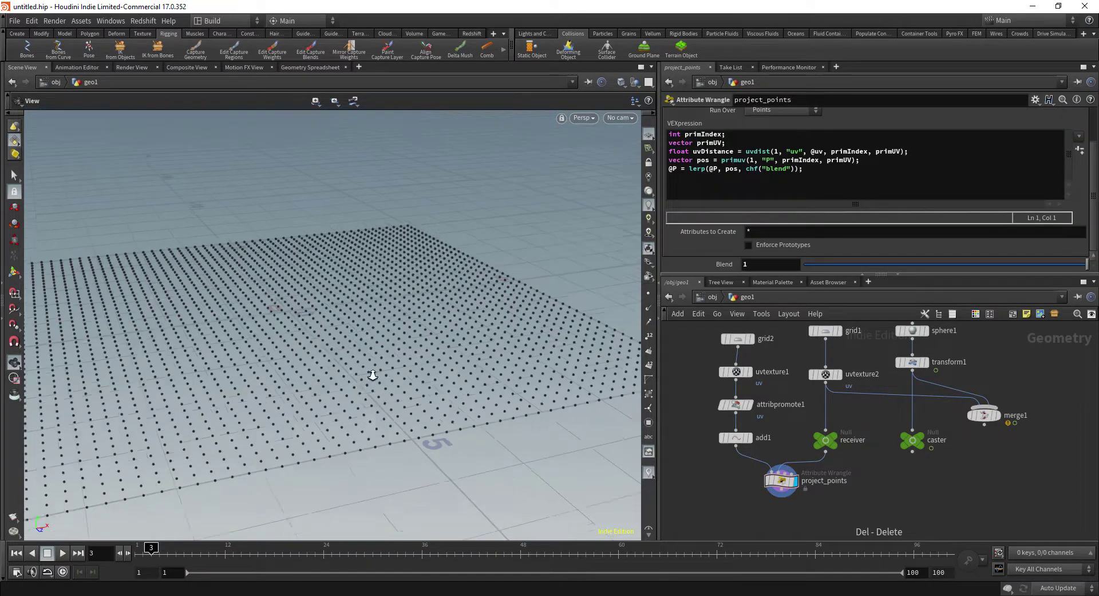
left_click_drag(379, 390, 471, 352)
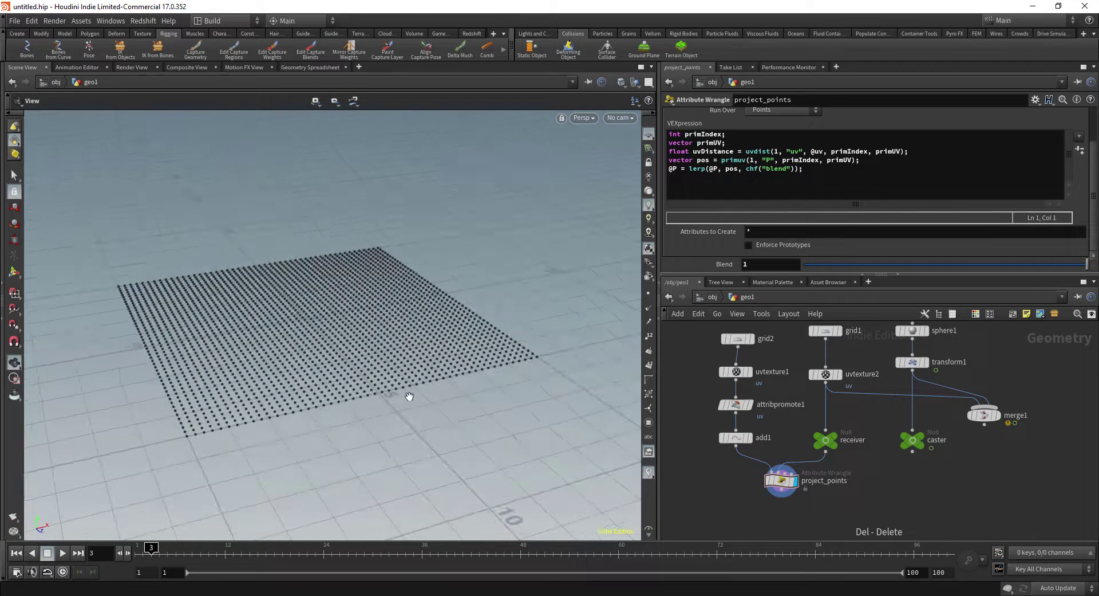
mouse_move(405, 405)
left_mouse_down()
mouse_move(398, 418)
mouse_move(390, 407)
left_mouse_up()
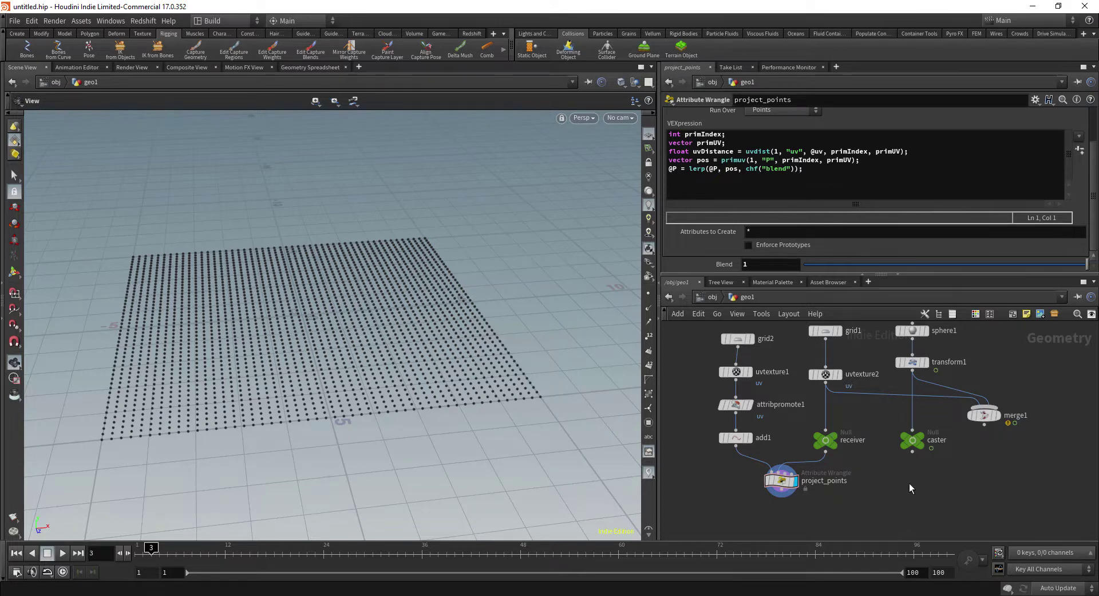
Step: Display the caster null and attach an Attribute Create node below it
middle_click_drag(909, 483, 912, 453)
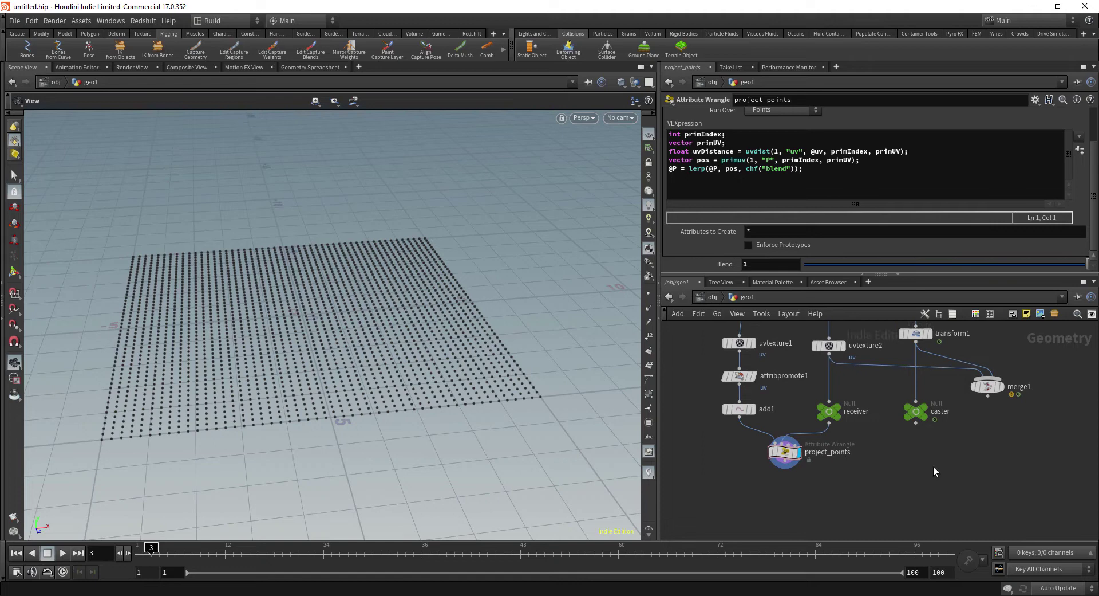
left_click(916, 423)
key("Escape")
left_click(933, 426)
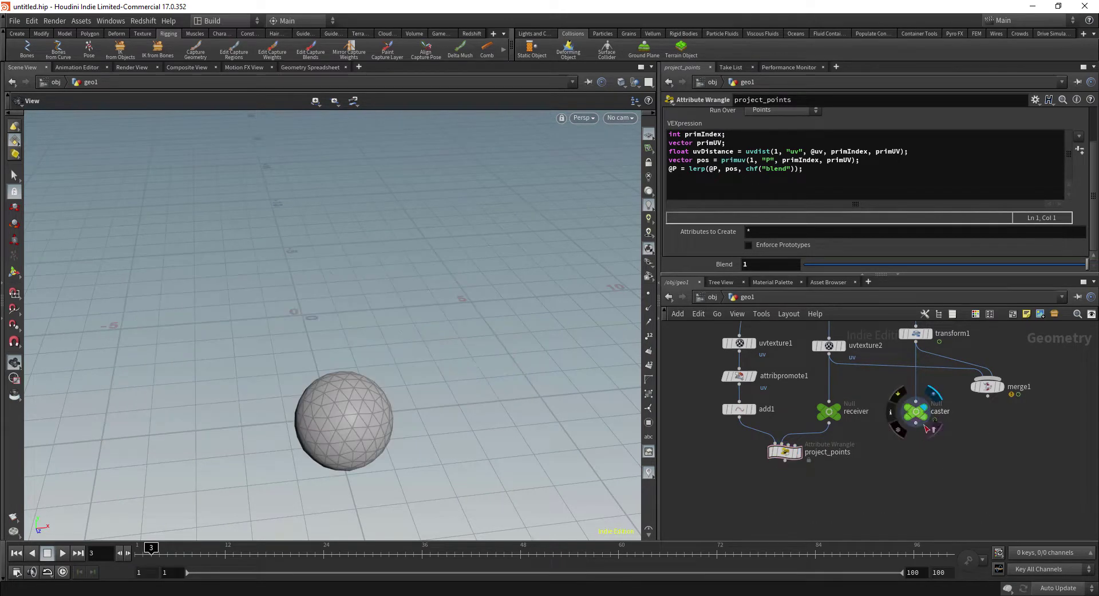
left_click(916, 423)
key("Tab")
type("atcr")
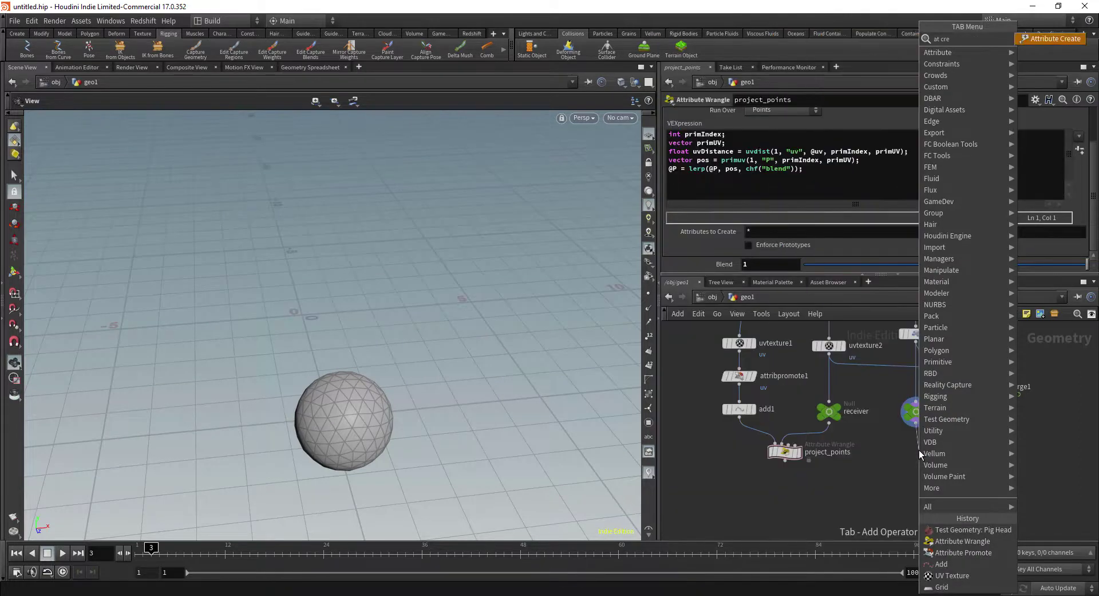
key("Return")
left_click(919, 449)
Step: Name the created attribute paint and set its first value component to 1
double_click(812, 125)
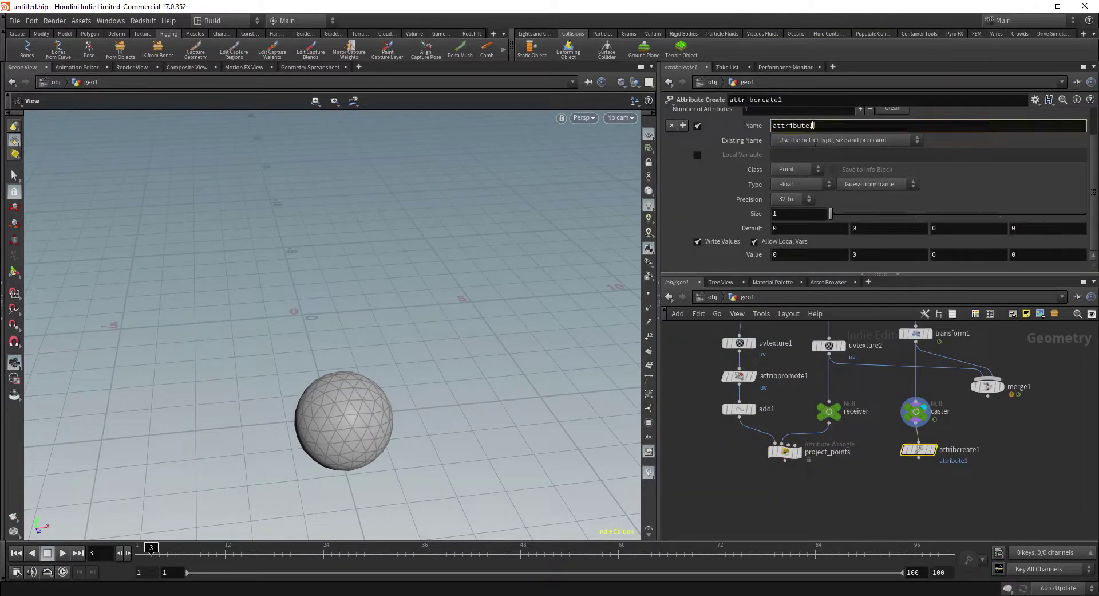
type("paint")
key("Return")
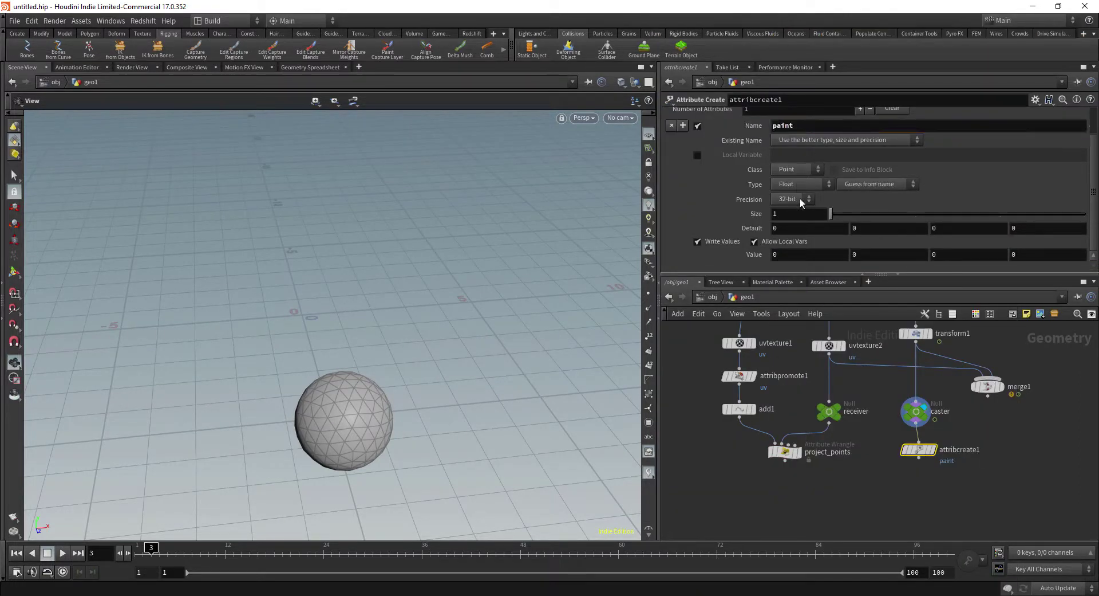
left_click(803, 256)
type("1")
key("Return")
Step: Add a Solver node below project_points
middle_click_drag(854, 506, 848, 489)
key("Tab")
type("solver")
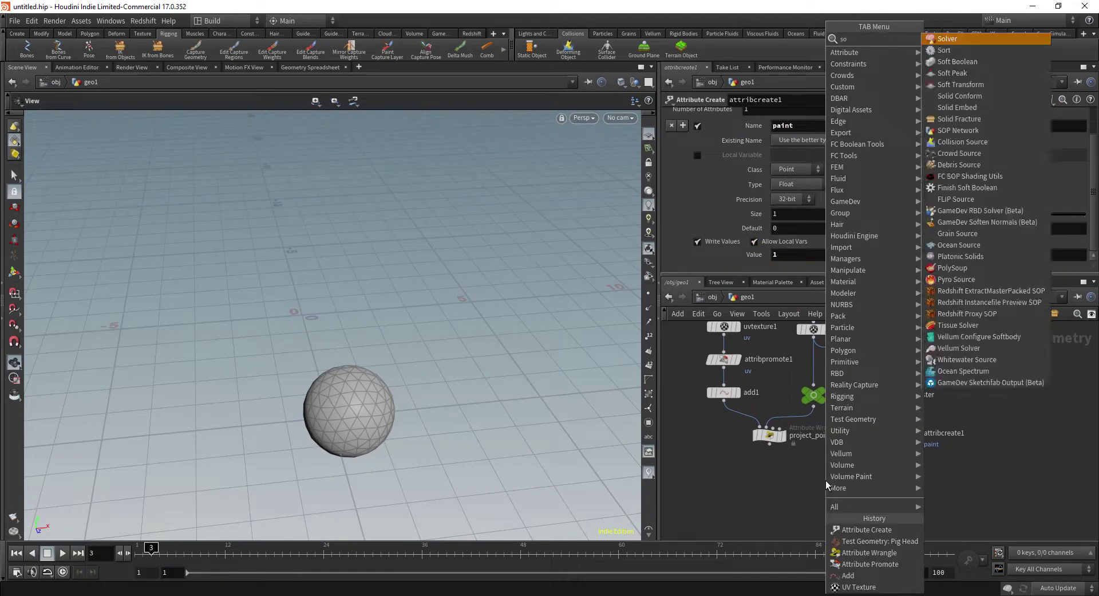
key("Return")
left_click(826, 480)
left_click_drag(828, 484, 788, 483)
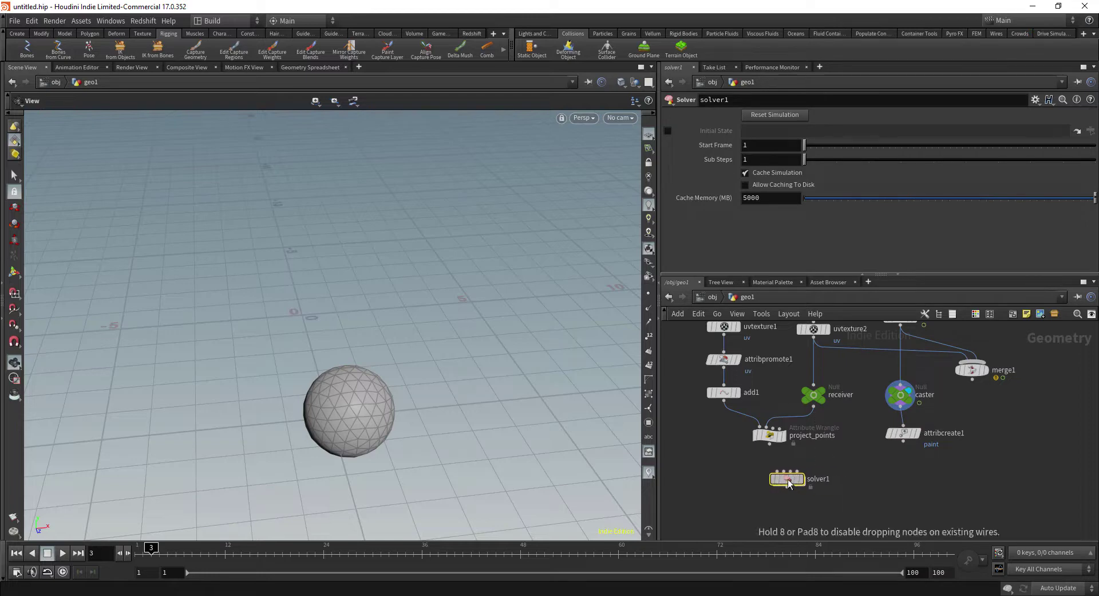
Step: Connect project_points to the solver's first input and the Attribute Create node to its second input
left_click_drag(476, 381, 425, 386)
scroll(850, 463, "up", 3)
middle_click_drag(852, 459, 879, 446)
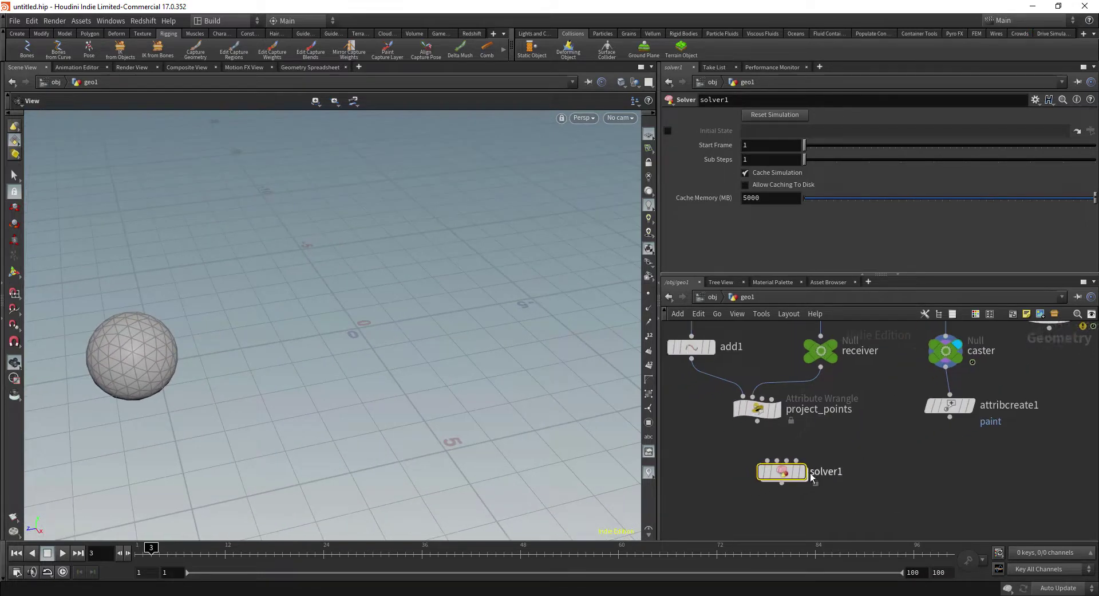
left_click_drag(783, 472, 811, 492)
left_click(758, 422)
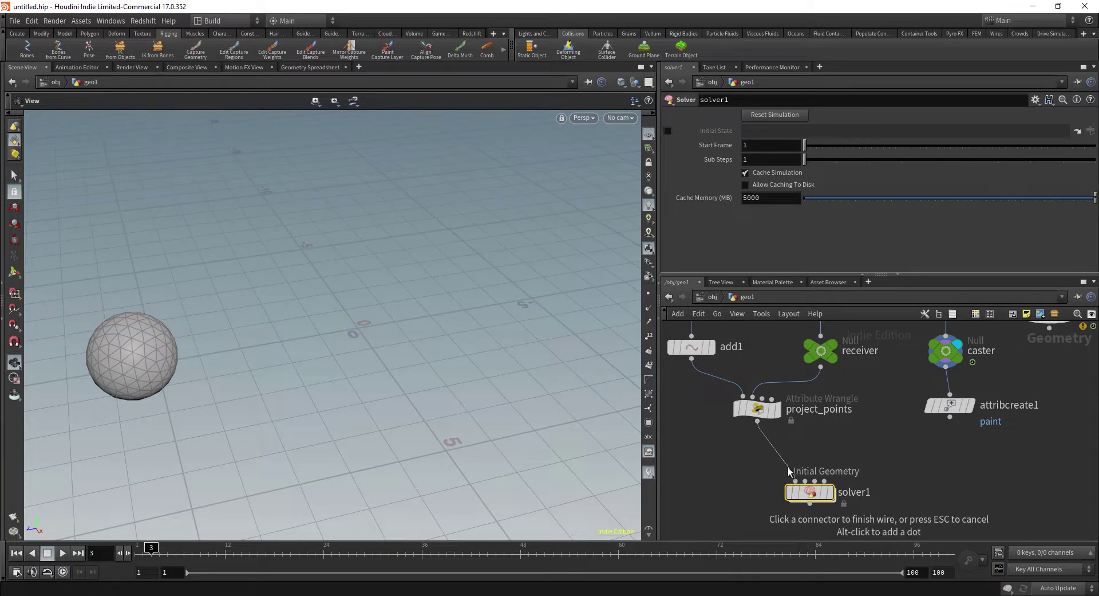
left_click(797, 480)
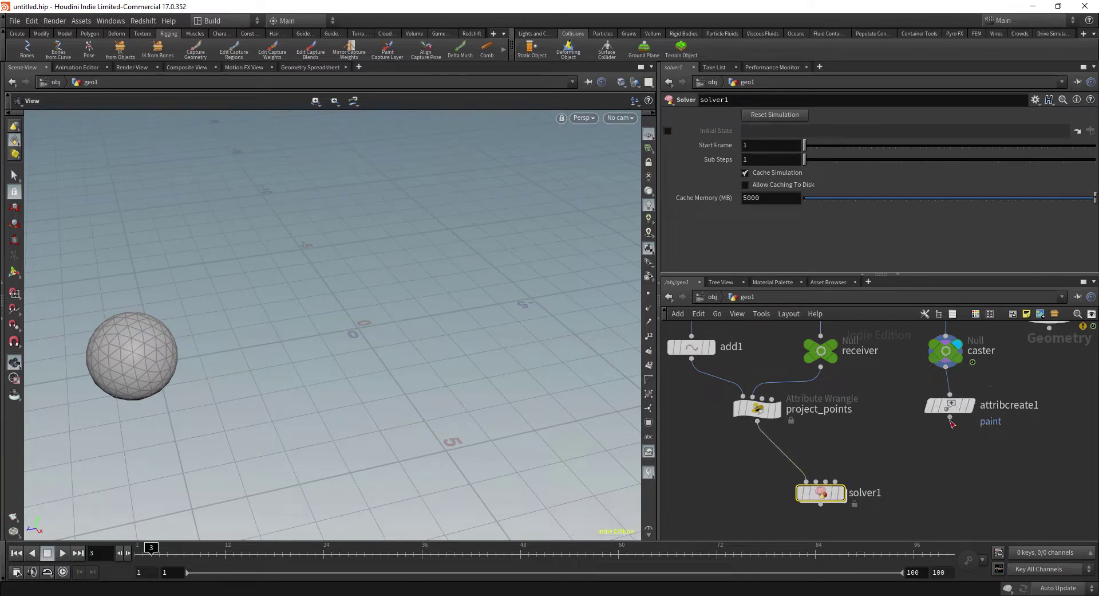
left_click(950, 417)
left_click(815, 481)
Step: Display the solver's output and pin the scene view to the geo1 level
mouse_move(836, 498)
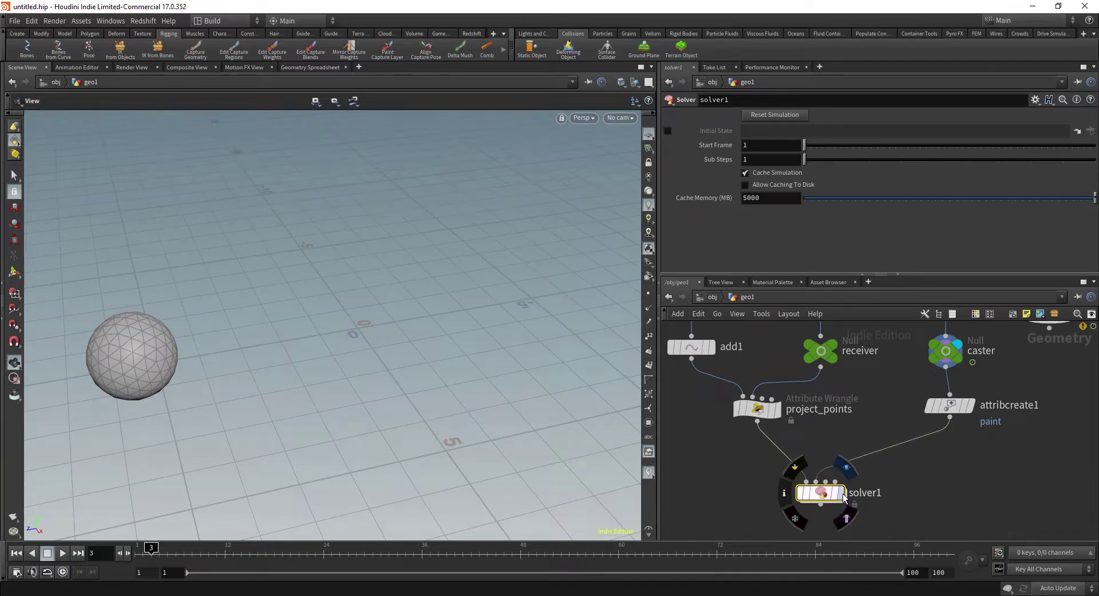
left_click(846, 517)
left_click_drag(370, 350, 378, 323)
left_click(588, 82)
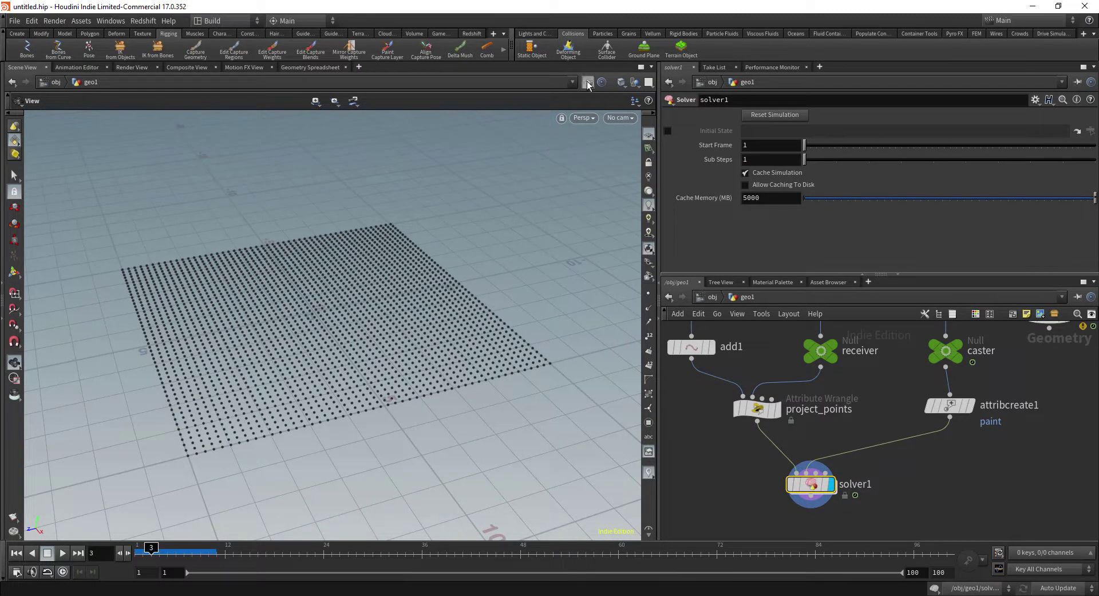
left_click_drag(484, 251, 502, 287)
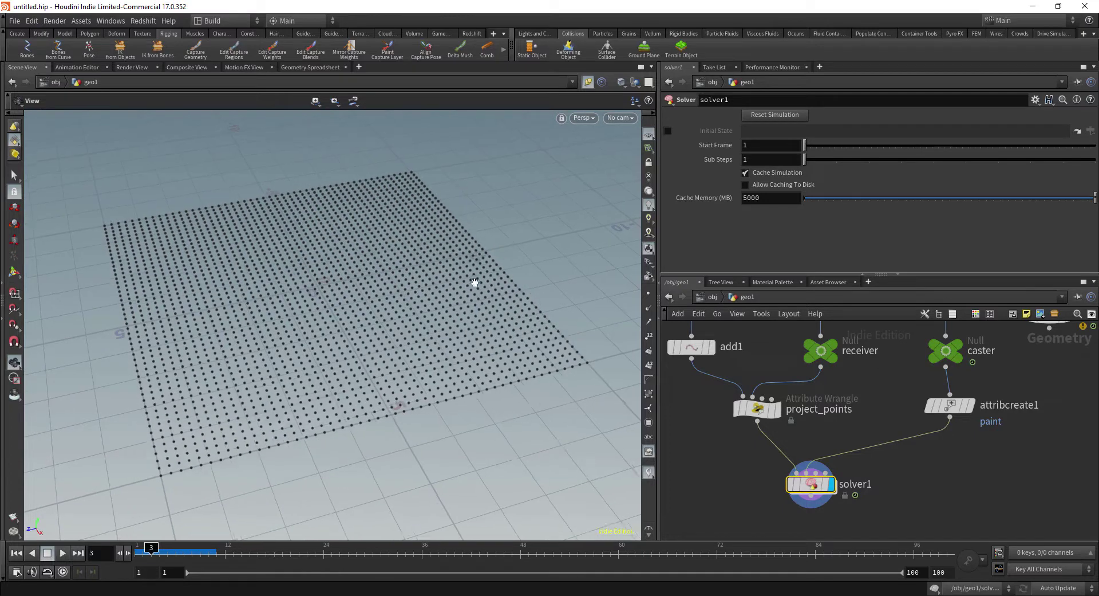
Step: Enter the solver network and arrange Prev_Frame and Input_2 side by side
middle_click_drag(743, 491, 737, 462)
double_click(810, 463)
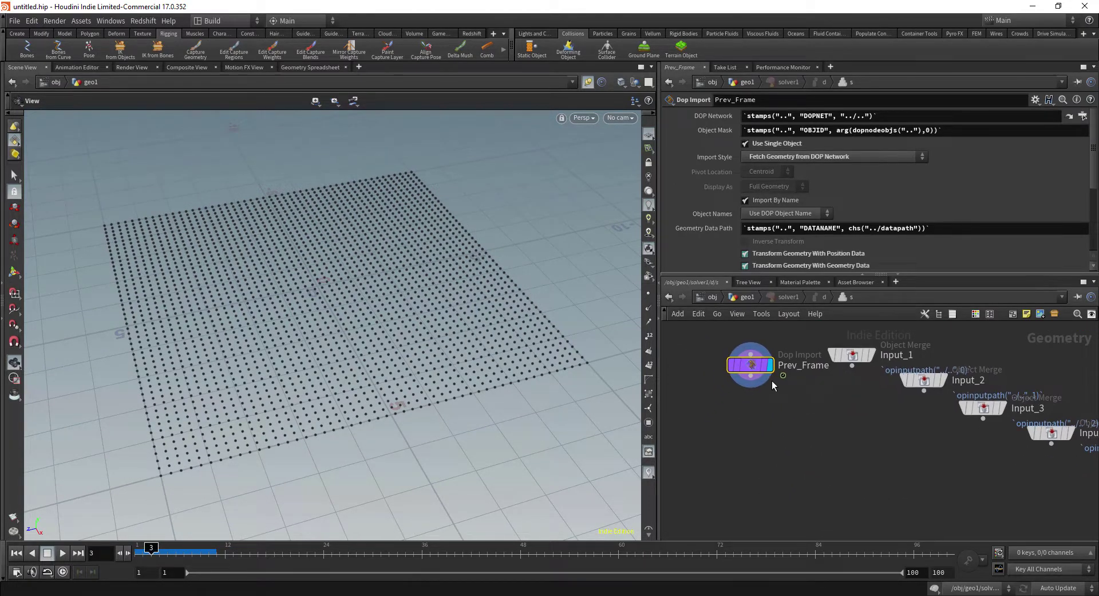
left_click_drag(747, 366, 712, 389)
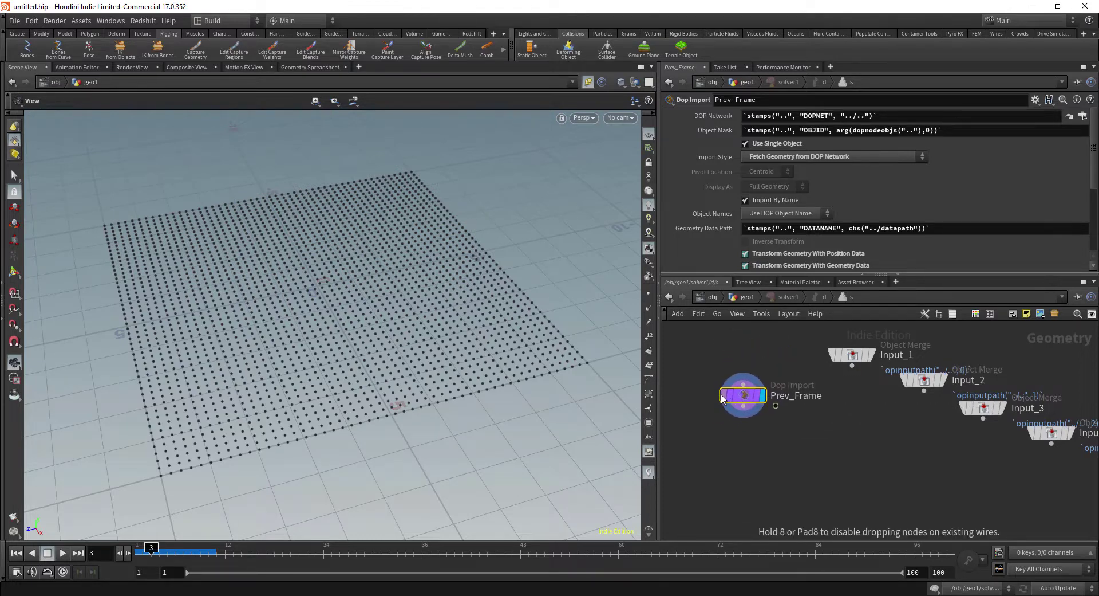
left_click_drag(928, 378, 866, 395)
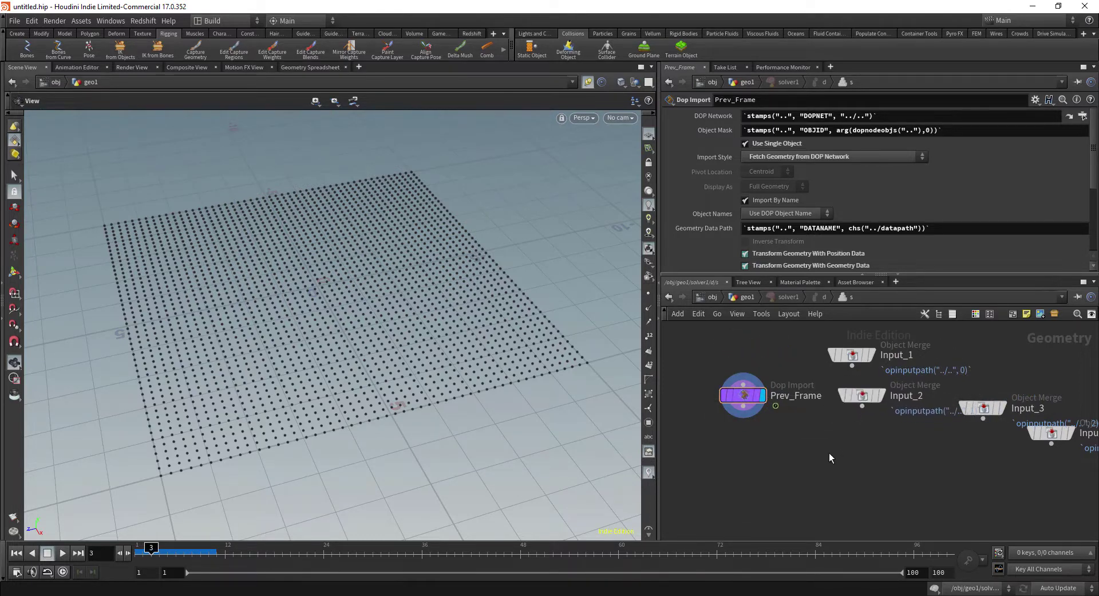
Step: Add an Attribute Transfer node with Prev_Frame as its first input and Input_2 as its second
key("Tab")
type("at tra")
key("Return")
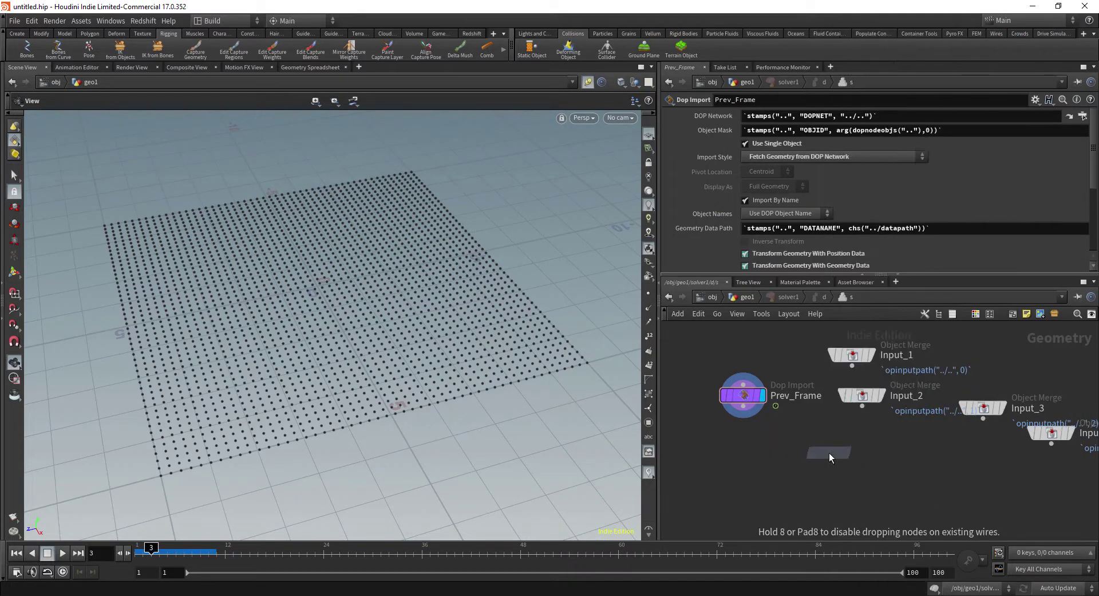
left_click(829, 453)
left_click(743, 406)
left_click(820, 442)
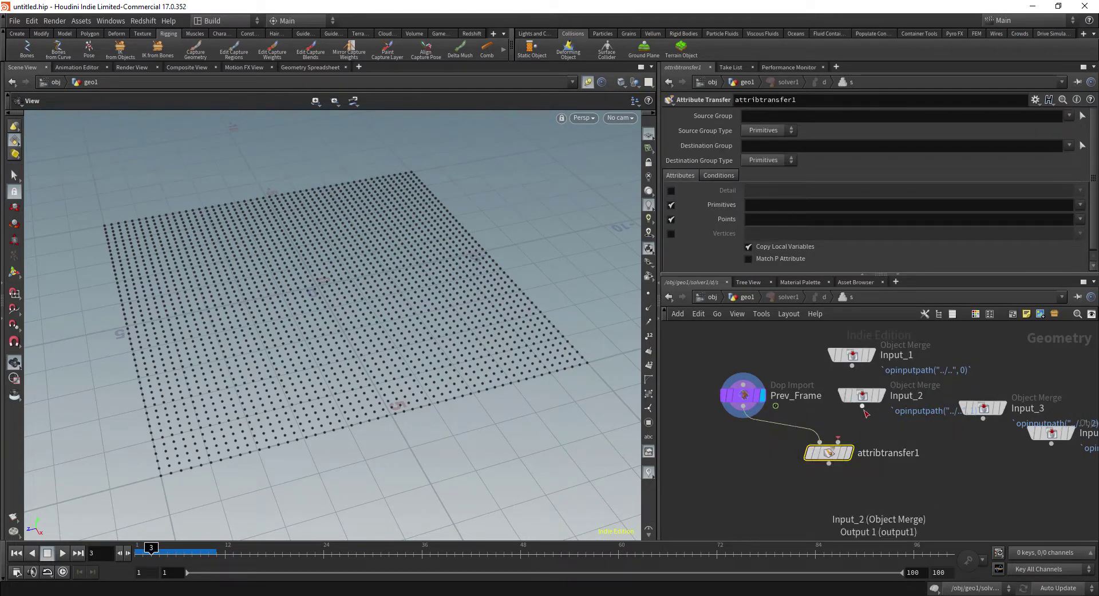
left_click(862, 405)
left_click(839, 442)
Step: Turn off primitive attributes, limit the point attributes to paint, and make the Attribute Transfer the solver network's displayed node
left_click(671, 204)
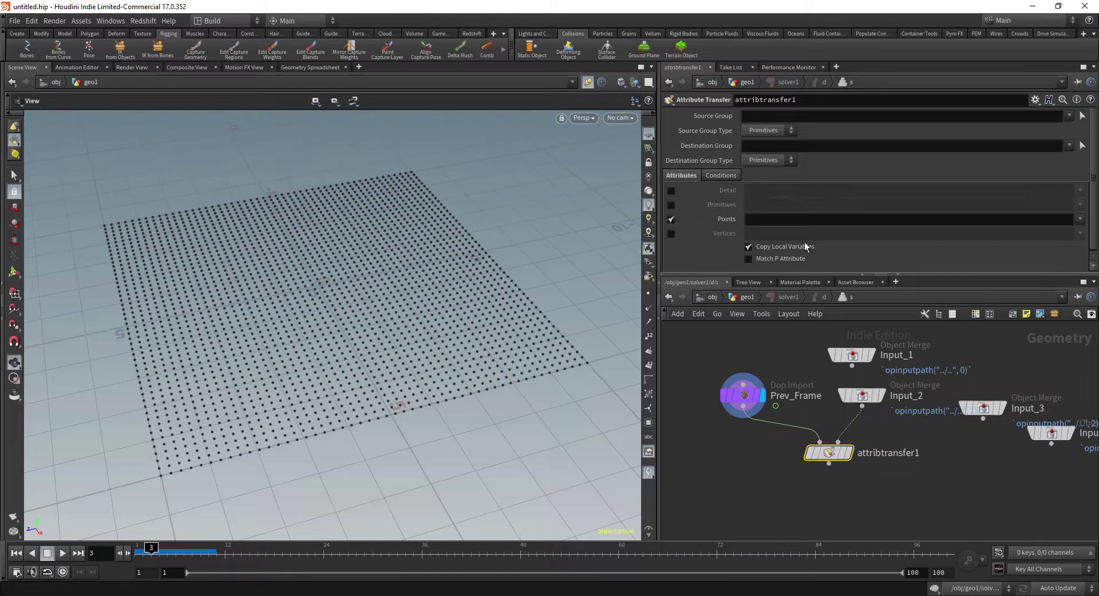
left_click(1080, 220)
left_click(1064, 219)
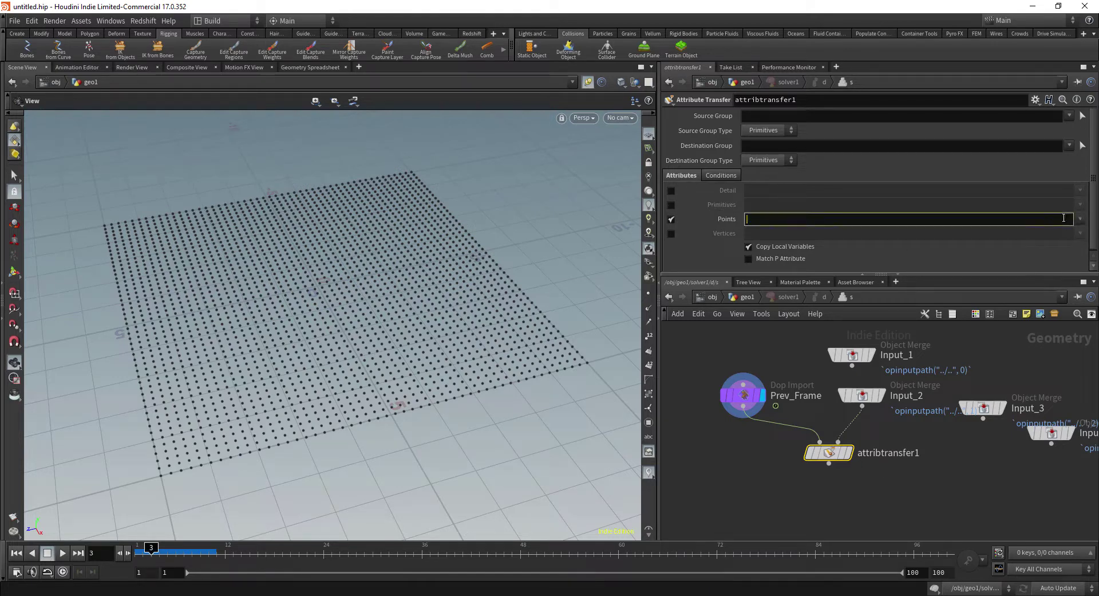
type("paint")
key("Return")
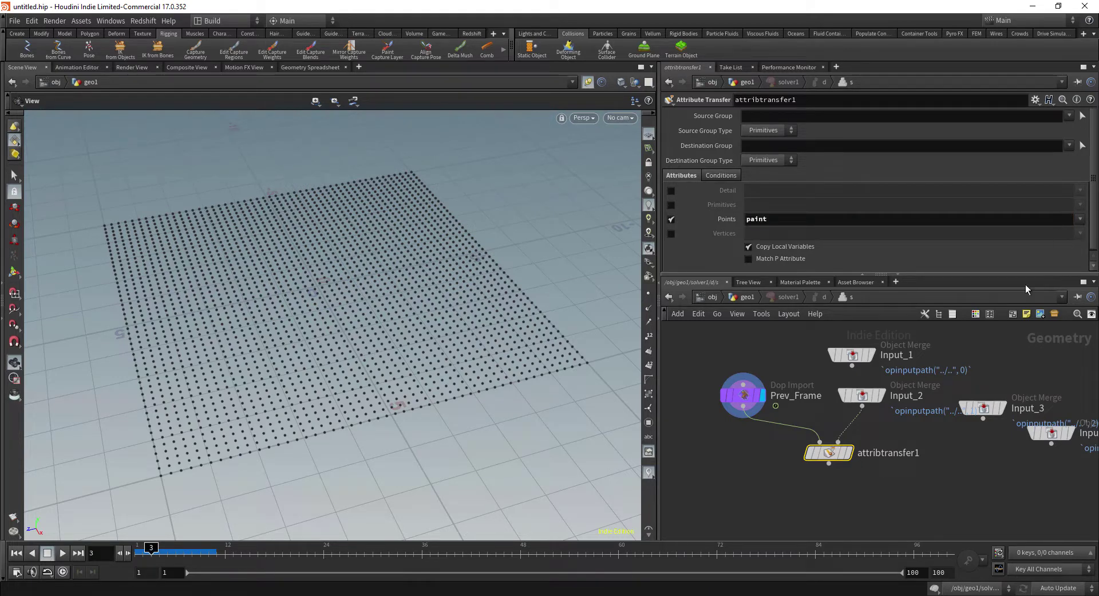
left_click(849, 452)
left_click_drag(829, 452, 816, 461)
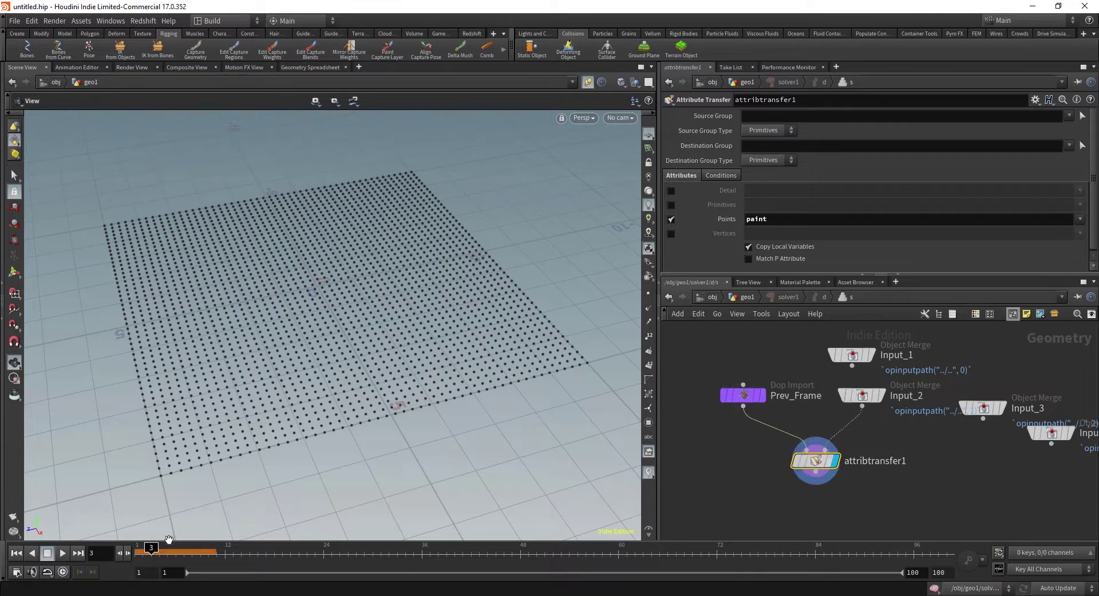
Step: Rewind to frame 1, return to the geo1 network, and add a displayed Color node after solver1
mouse_move(153, 551)
left_mouse_down()
mouse_move(126, 549)
mouse_move(154, 551)
mouse_move(135, 551)
left_mouse_up()
key("Up")
key("u")
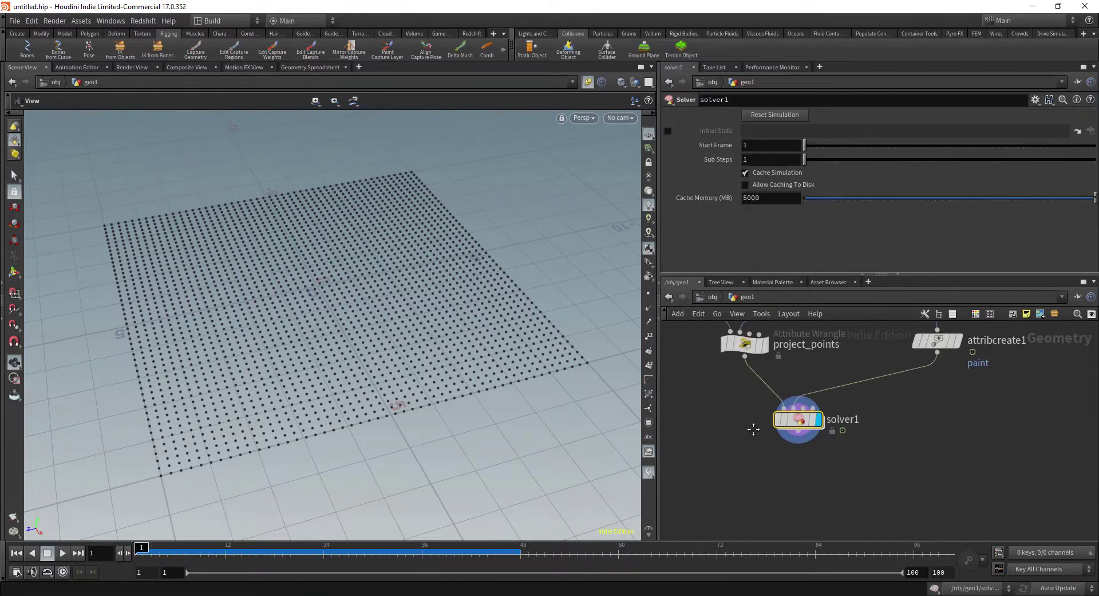
left_click(798, 431)
key("Tab")
type("color")
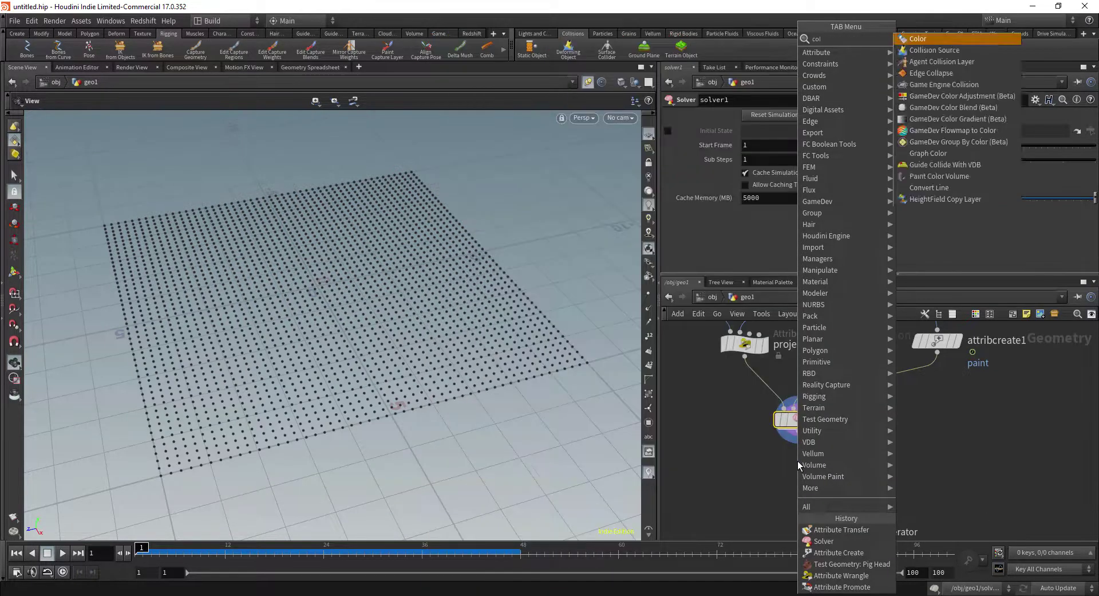
key("Return")
left_click(798, 461)
key("r")
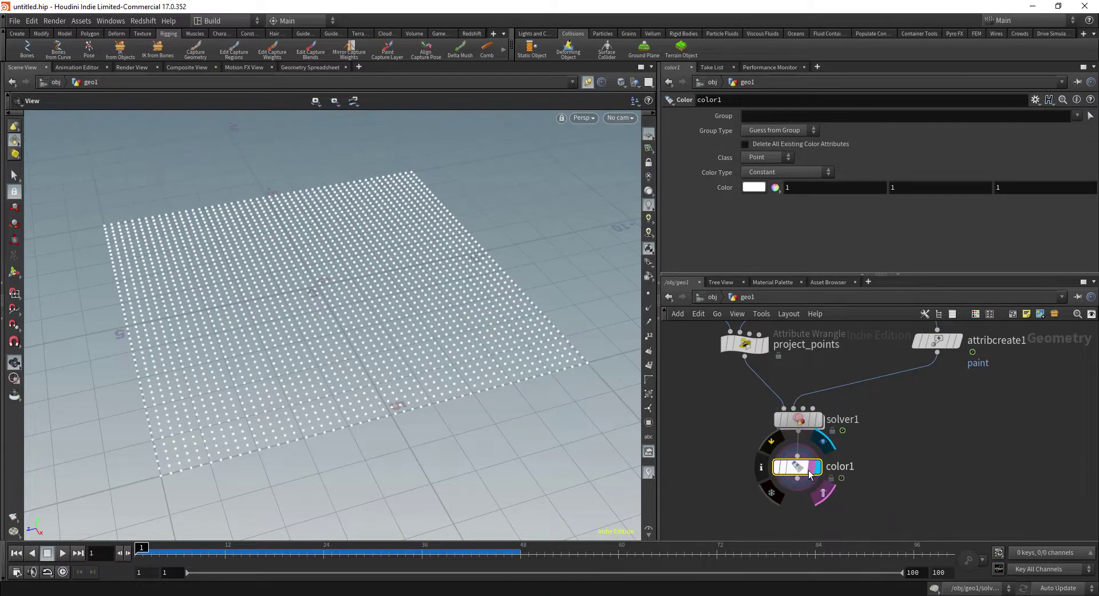
Step: Set the Color node to Ramp from Attribute, driven by the paint attribute
left_click(766, 176)
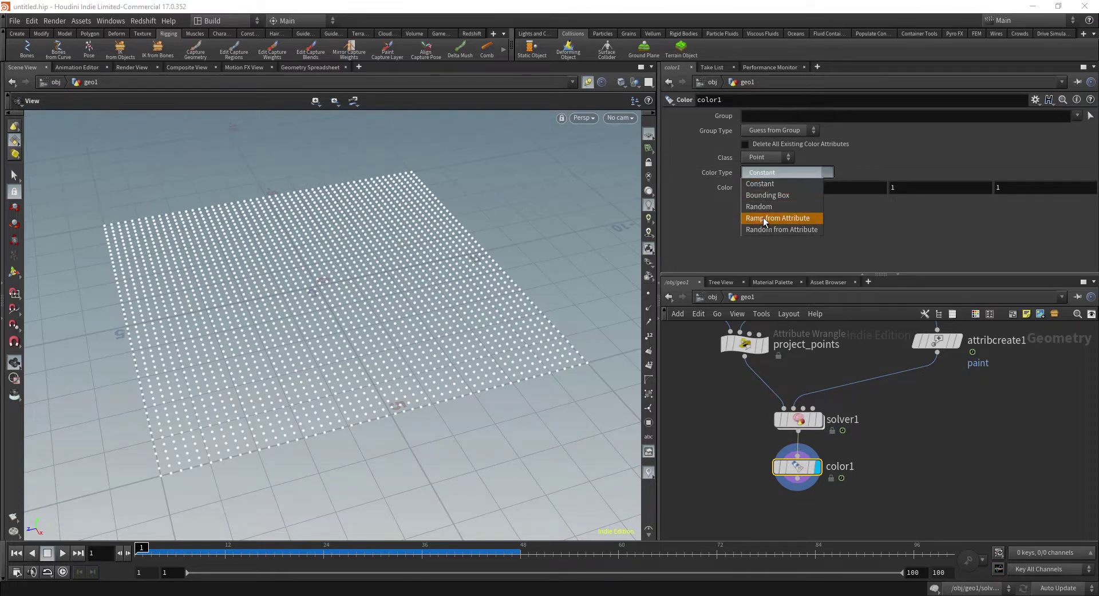
left_click(767, 216)
left_click(759, 190)
type("paint")
key("Return")
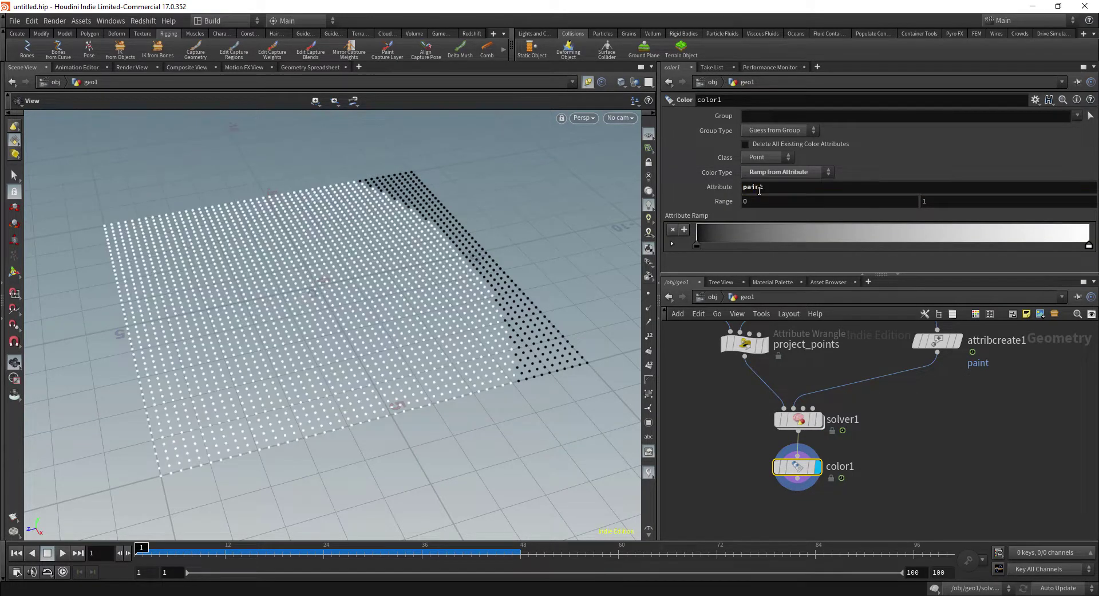
mouse_move(811, 473)
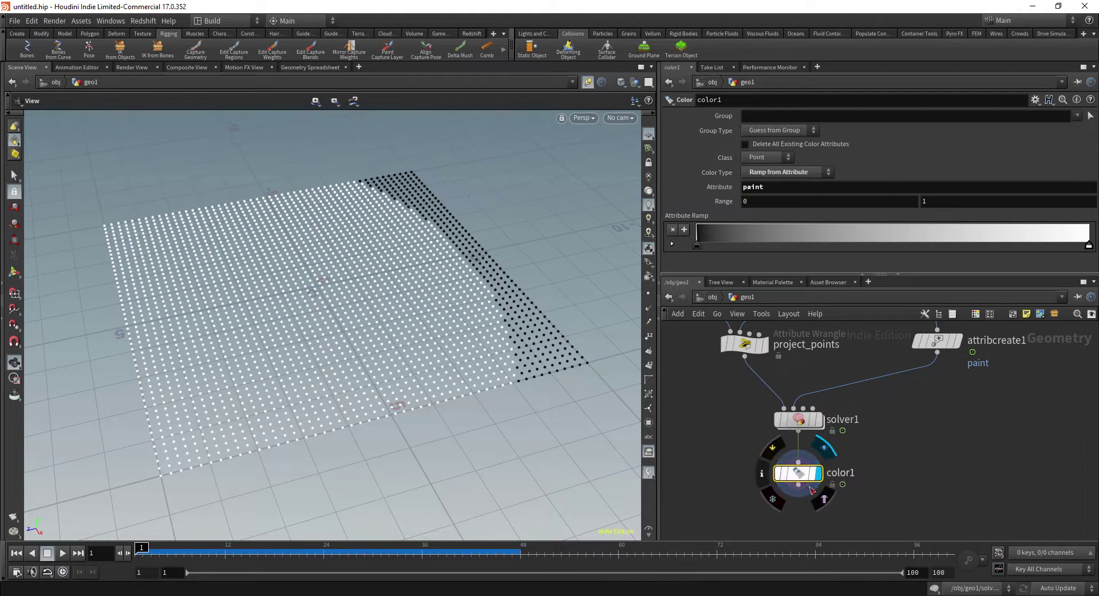
Step: Inside the solver, set the Attribute Transfer's distance threshold to 1.4 and scrub to frame 42
left_click(800, 420)
double_click(800, 420)
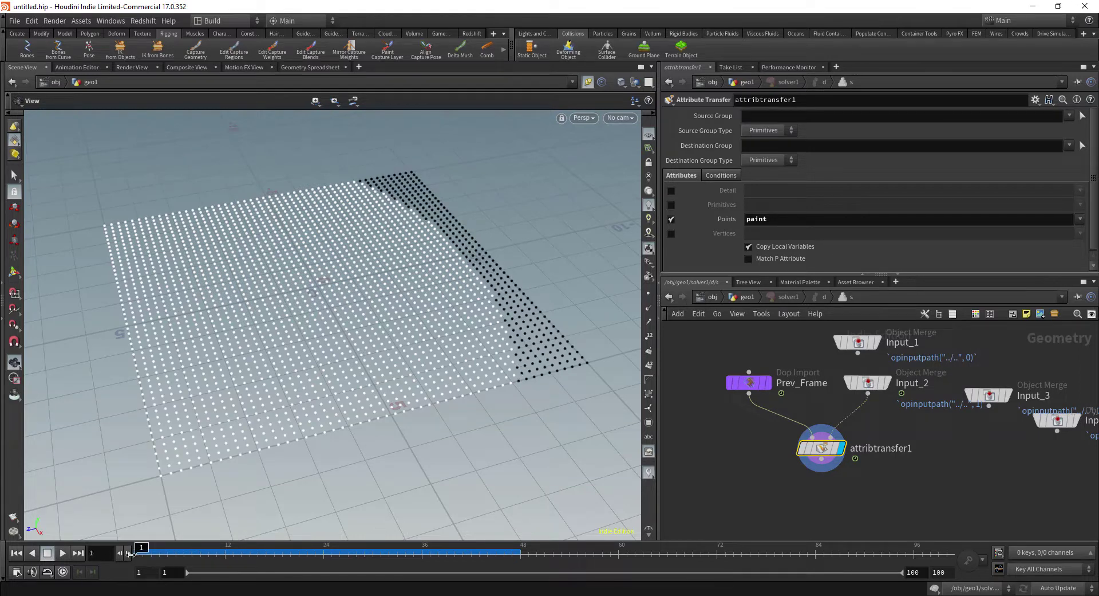
left_click(721, 175)
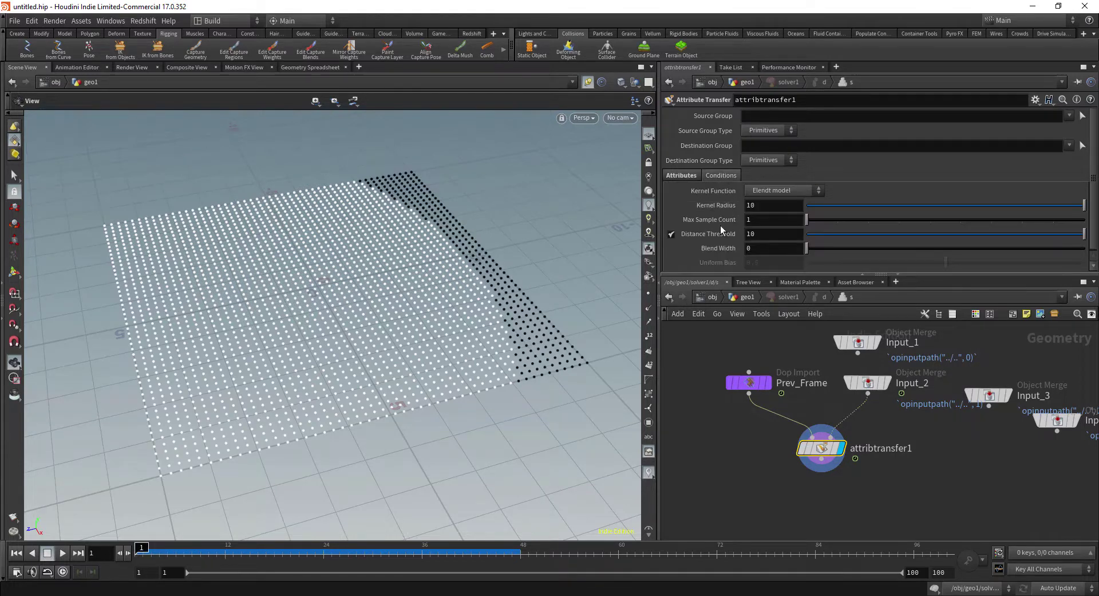
mouse_move(864, 236)
left_mouse_down()
mouse_move(824, 235)
mouse_move(846, 236)
left_mouse_up()
left_click_drag(139, 551, 481, 491)
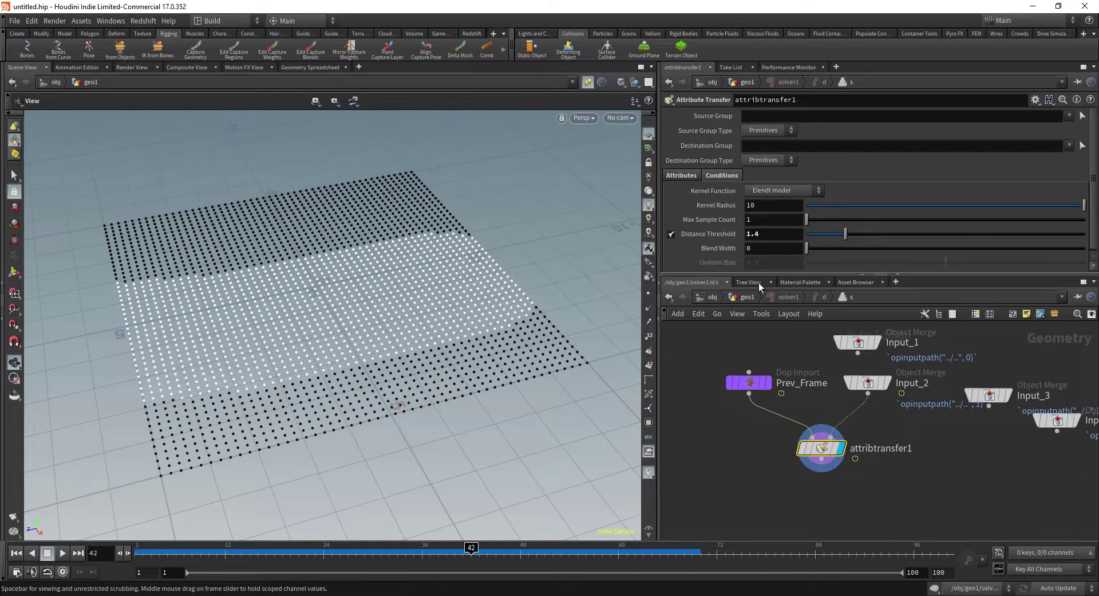
Step: Back in geo1, set the rows of grid2 to 200 and rewind to frame 1
left_click(754, 295)
middle_click_drag(712, 349, 772, 460)
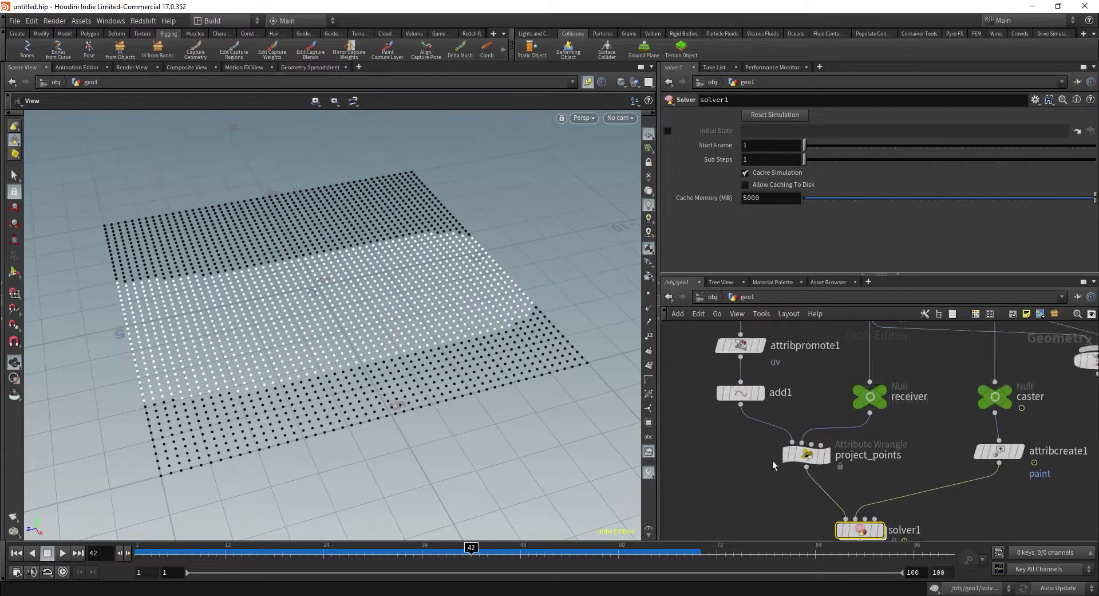
scroll(765, 422, "down", 5)
middle_click_drag(789, 370, 807, 435)
scroll(806, 428, "up", 3)
left_click(756, 418)
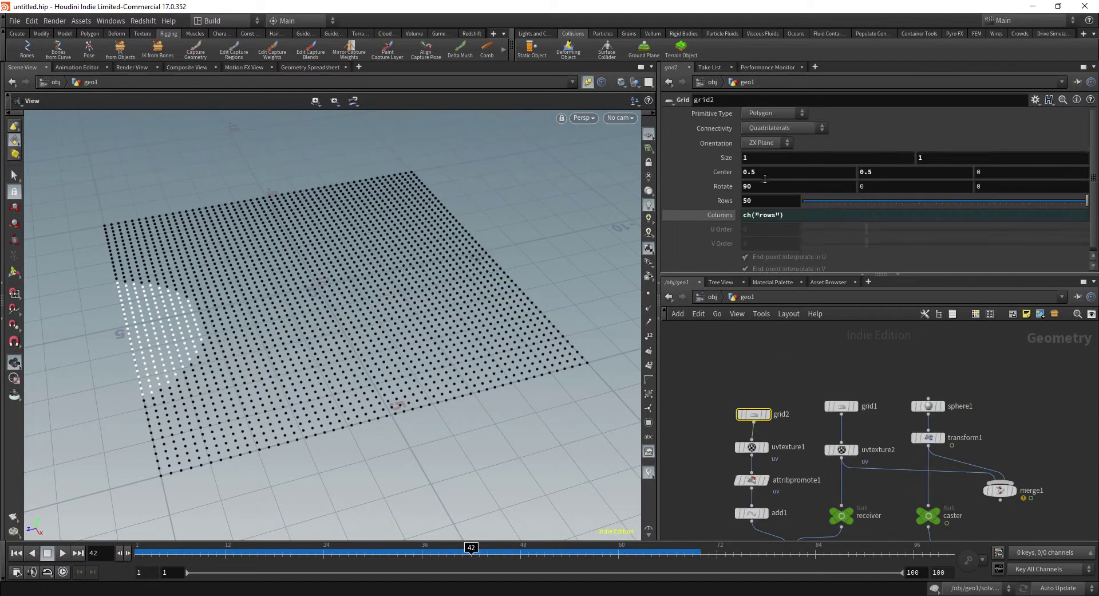
left_click(766, 202)
type("200")
key("Return")
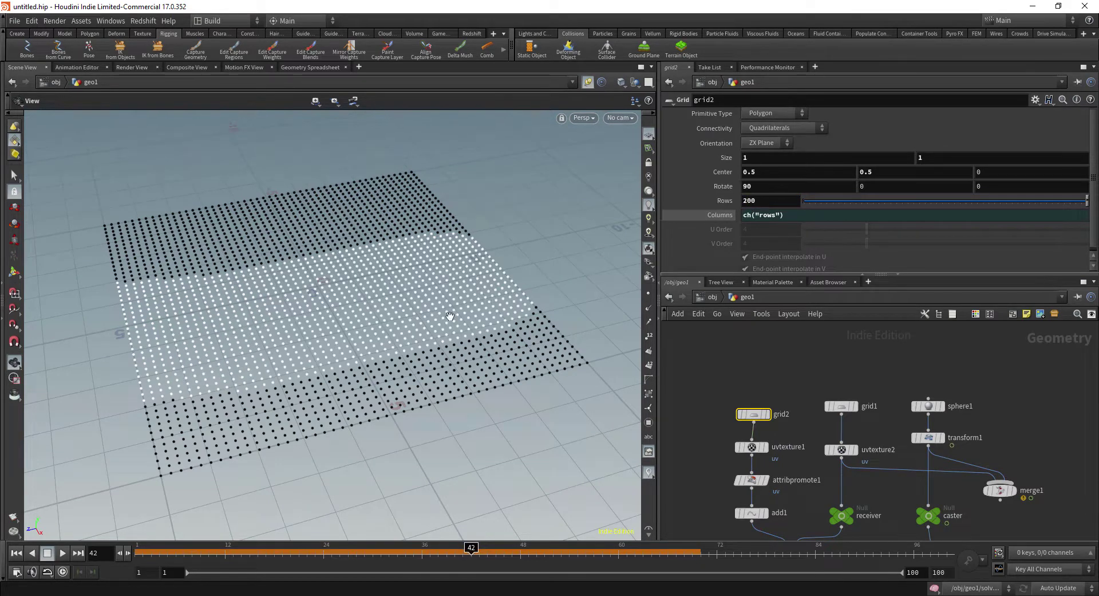
left_click_drag(153, 556, 136, 555)
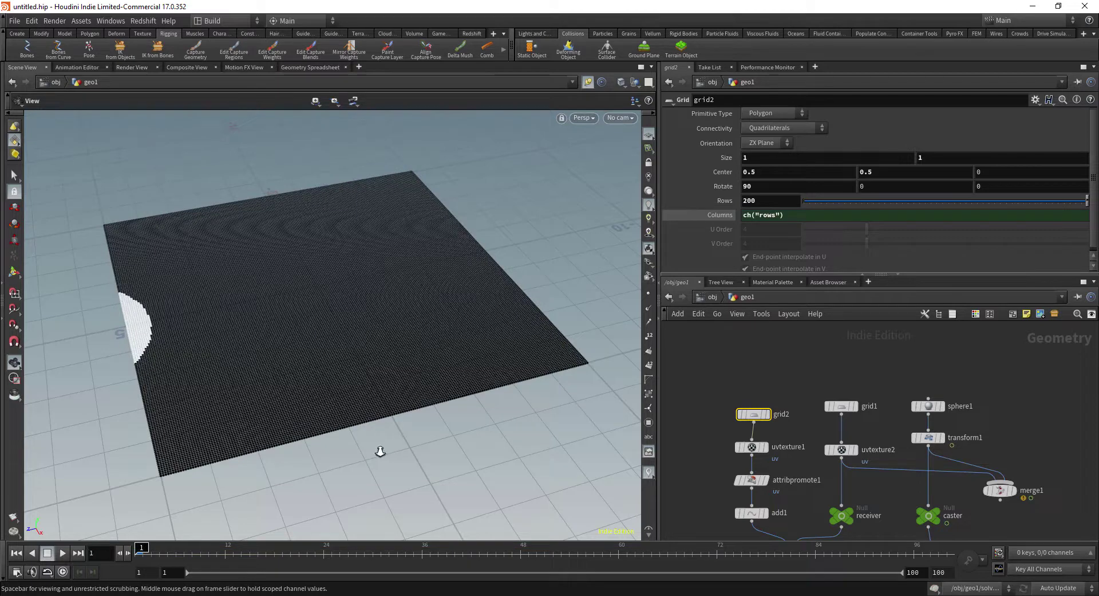
Step: Show attribcreate1 as a template so the caster sphere overlays the colored point grid
scroll(380, 451, "down", 3)
left_click_drag(380, 451, 273, 476)
middle_click_drag(786, 498, 757, 325)
scroll(757, 325, "up", 3)
middle_click_drag(801, 524, 764, 413)
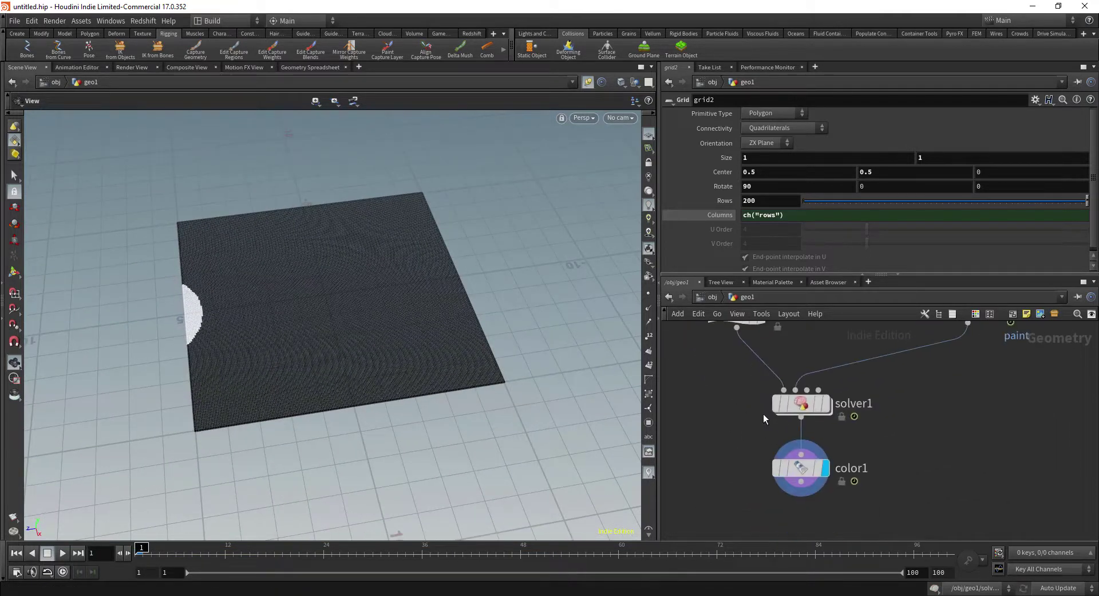
scroll(778, 432, "up", 2)
double_click(809, 393)
left_click(746, 298)
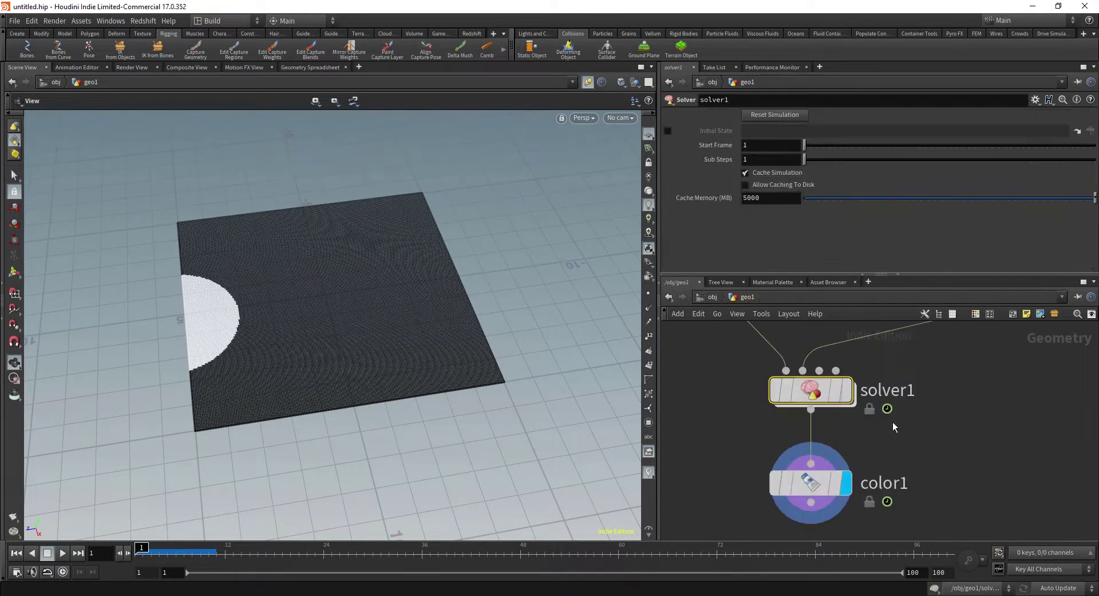
mouse_move(916, 424)
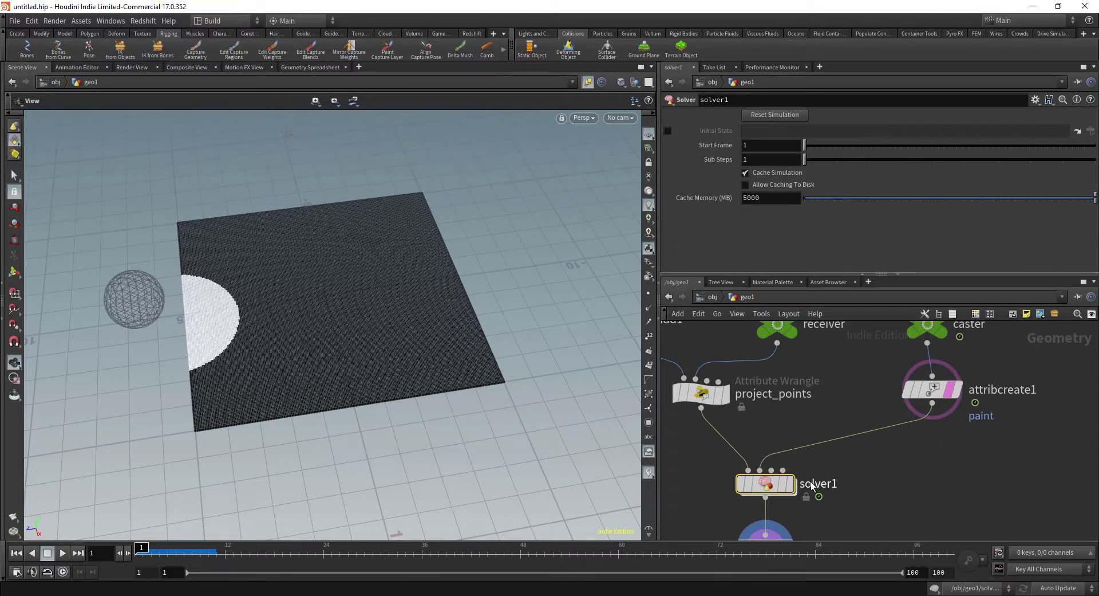
middle_click_drag(768, 487, 782, 418)
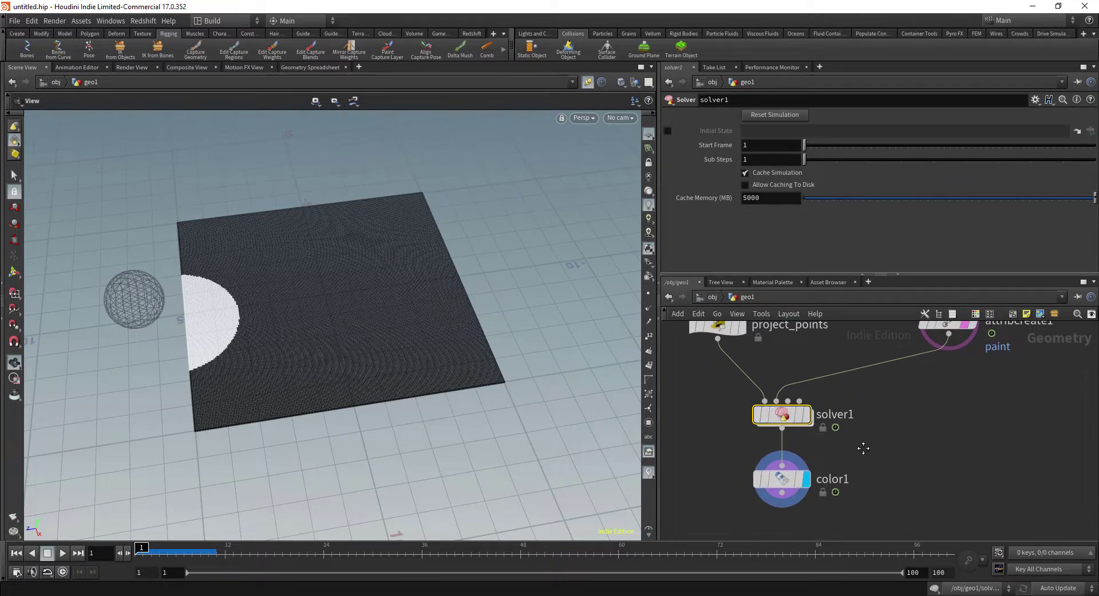
Step: Inside the solver, reduce the Attribute Transfer's distance threshold to 0.23 and advance the simulation to frame 43
double_click(780, 417)
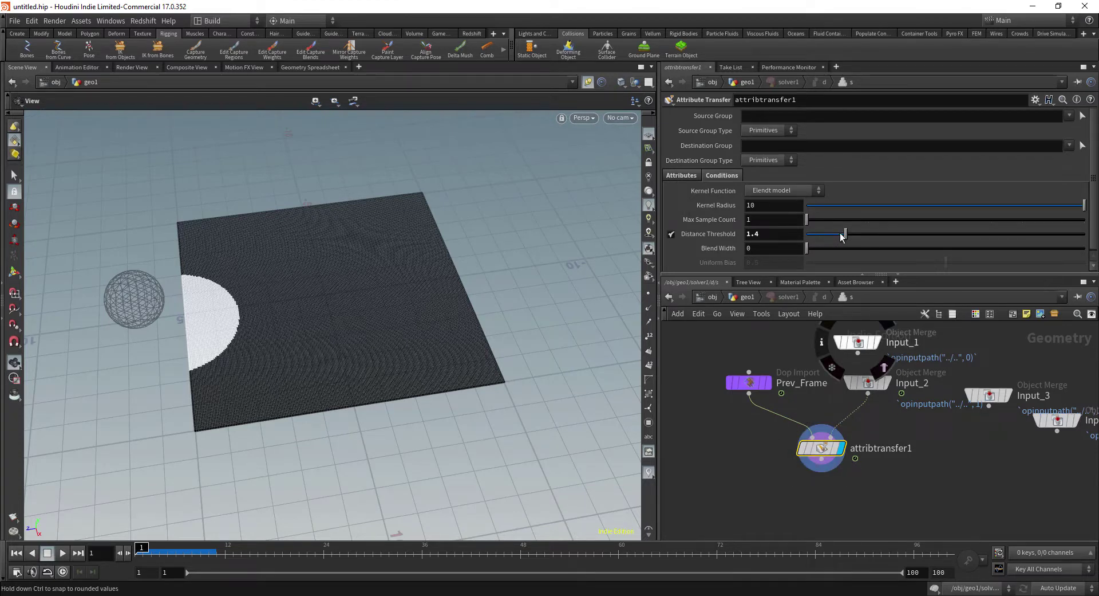
left_click_drag(845, 234, 833, 234)
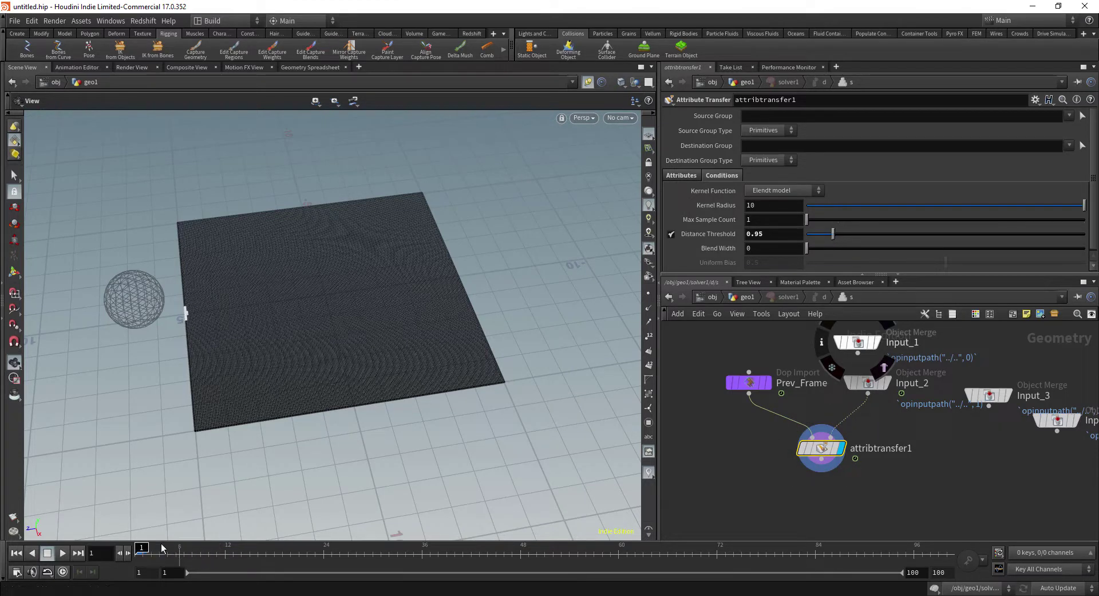
left_click_drag(141, 549, 249, 550)
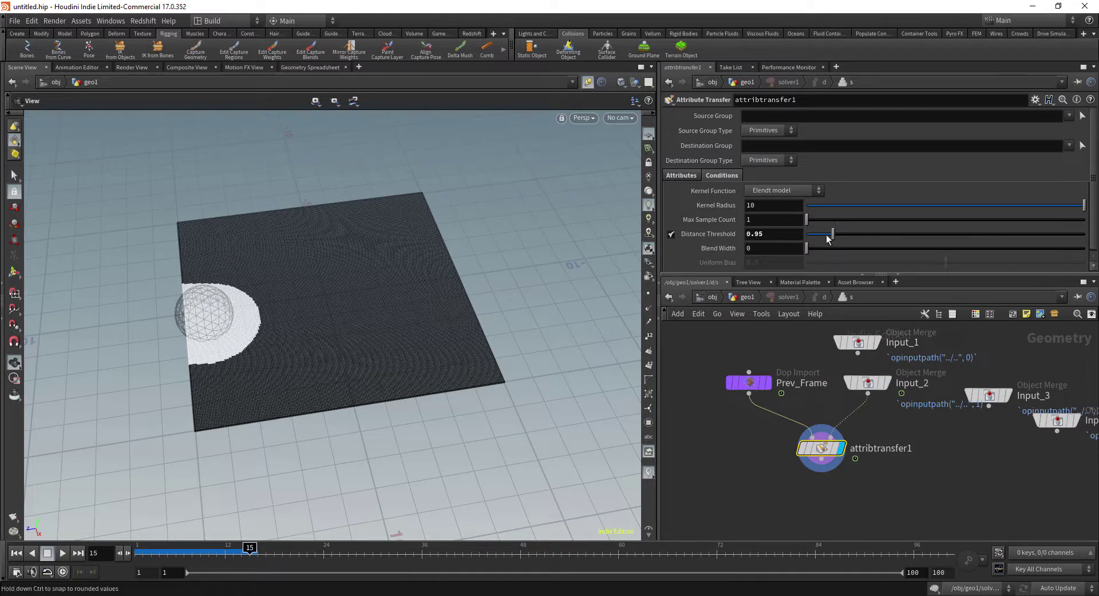
left_click_drag(835, 235, 812, 236)
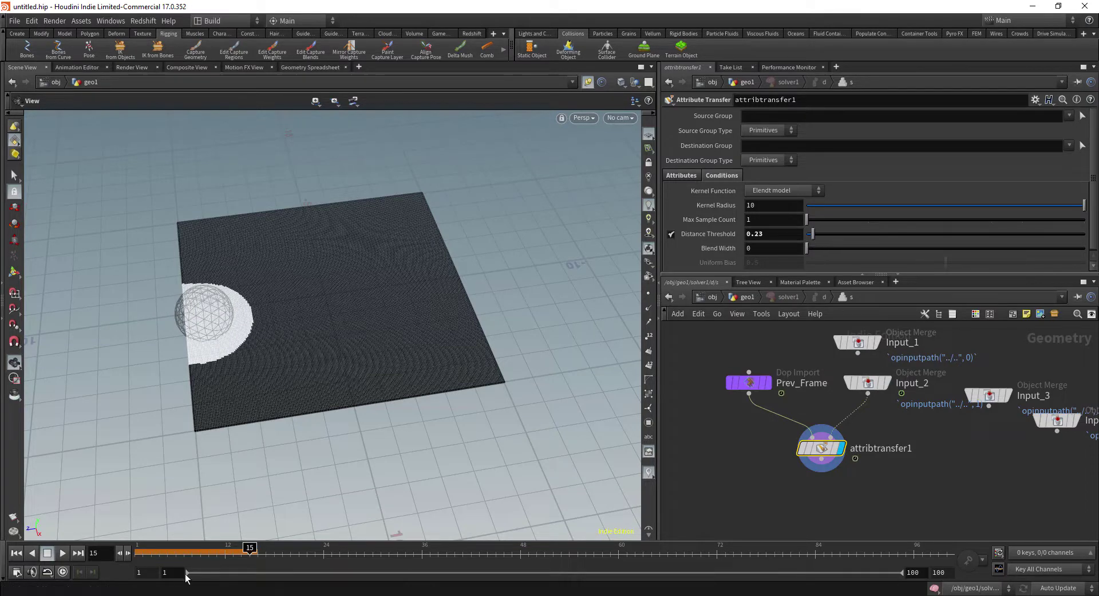
left_click_drag(176, 551, 480, 550)
Step: Add an Attribute Wrangle after attribtransfer1 and make it the solver network's displayed node
middle_click_drag(720, 517, 689, 490)
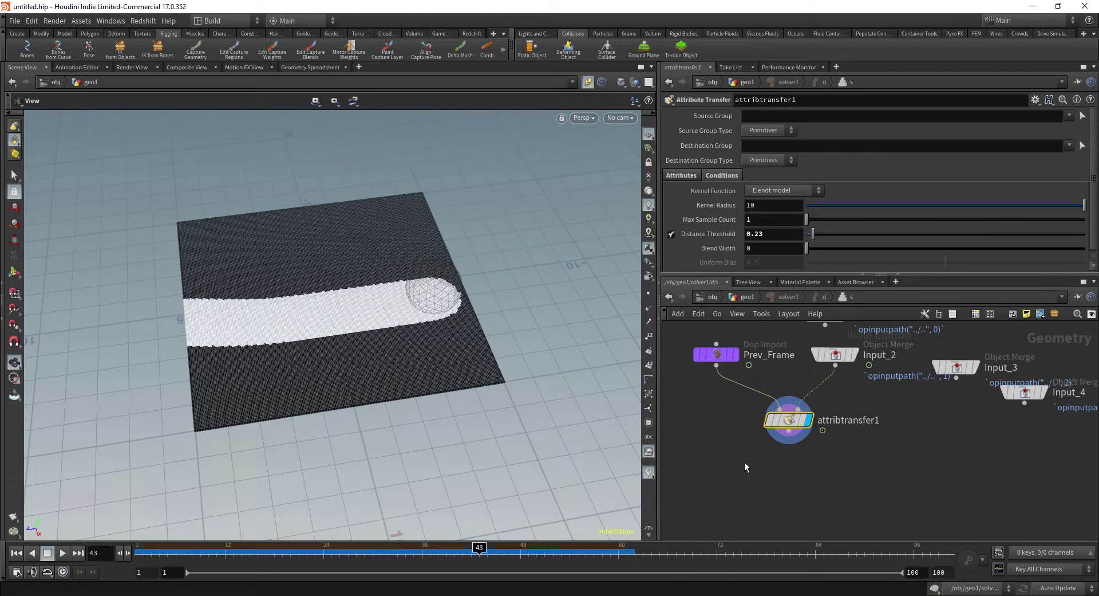
scroll(781, 484, "up", 3)
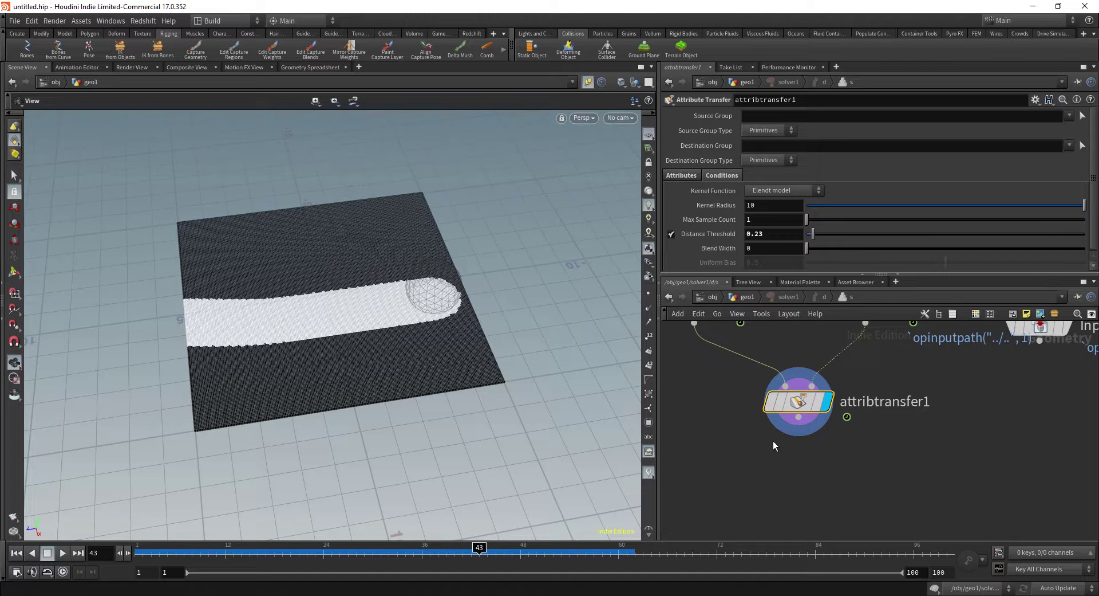
left_click(799, 417)
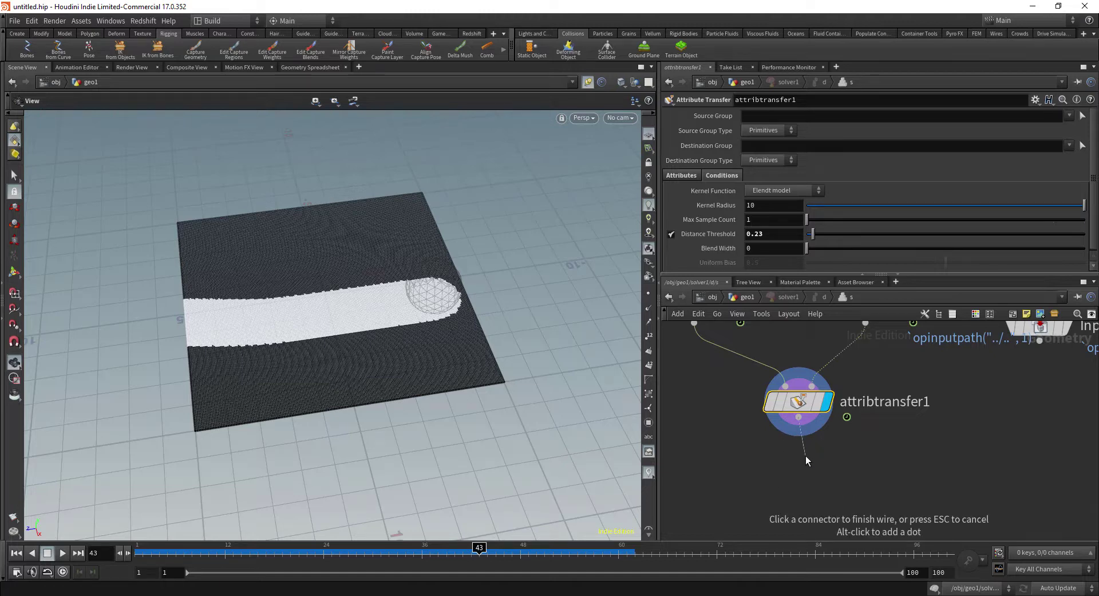
right_click(798, 454)
type("aw")
key("Return")
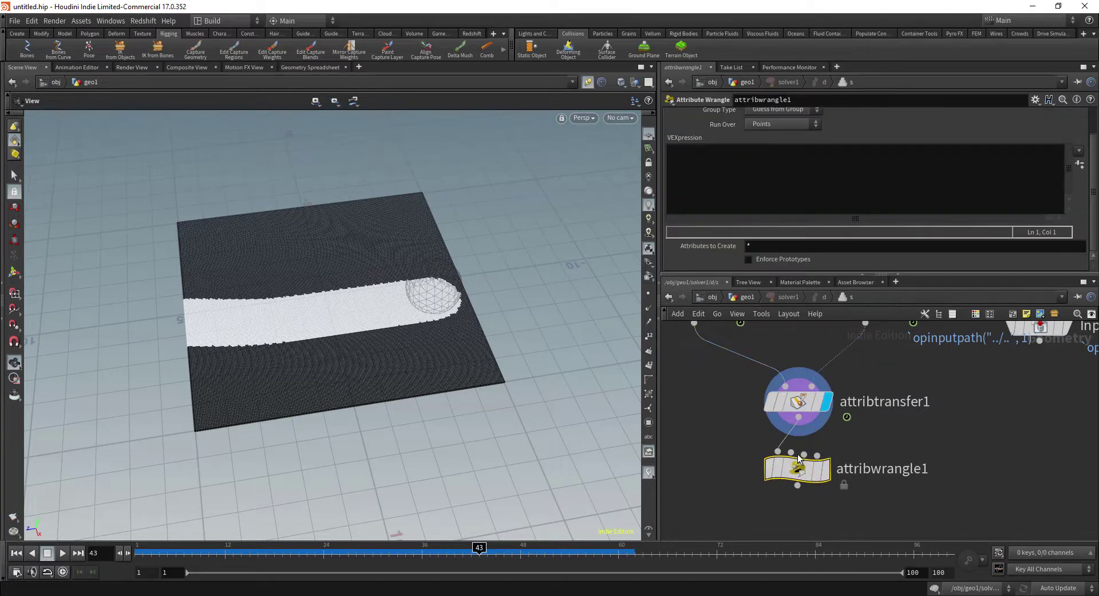
left_click(825, 468)
left_click(708, 180)
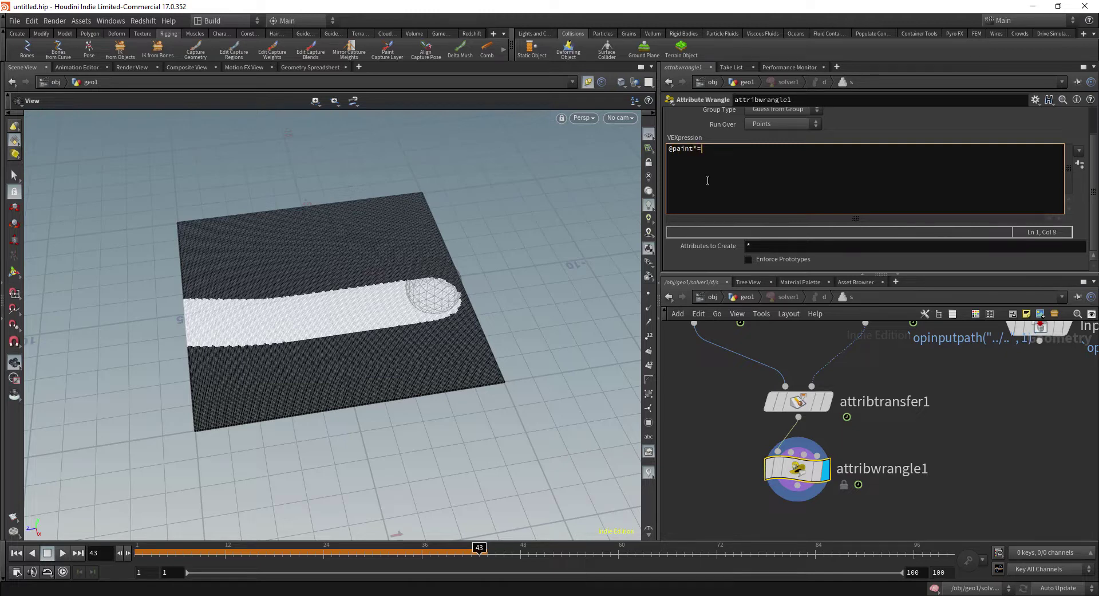
type("@paint*=0.9;")
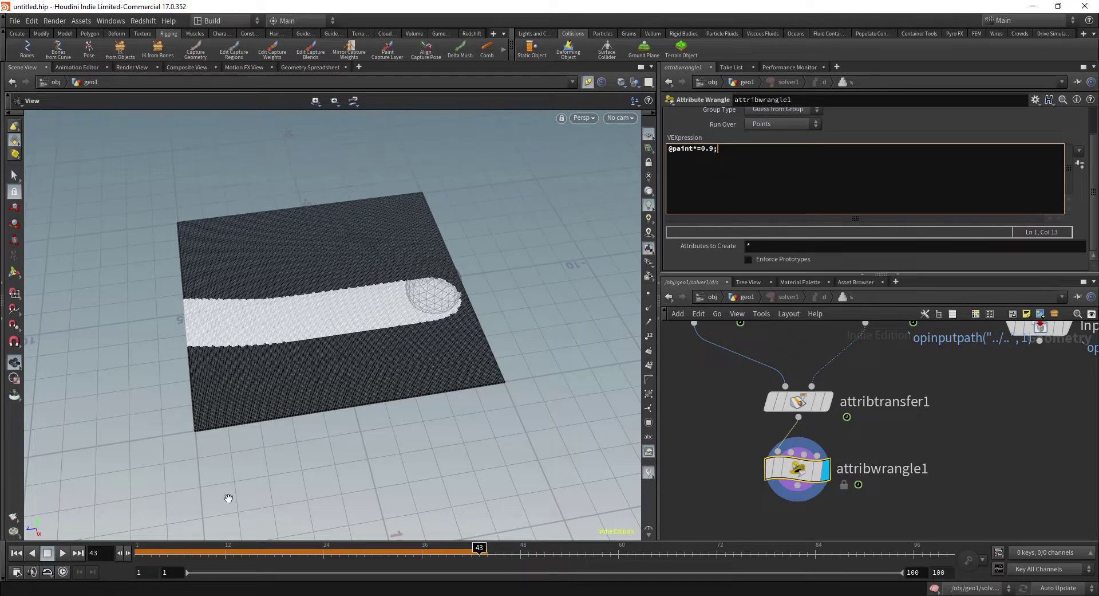
left_click(16, 553)
left_click(63, 554)
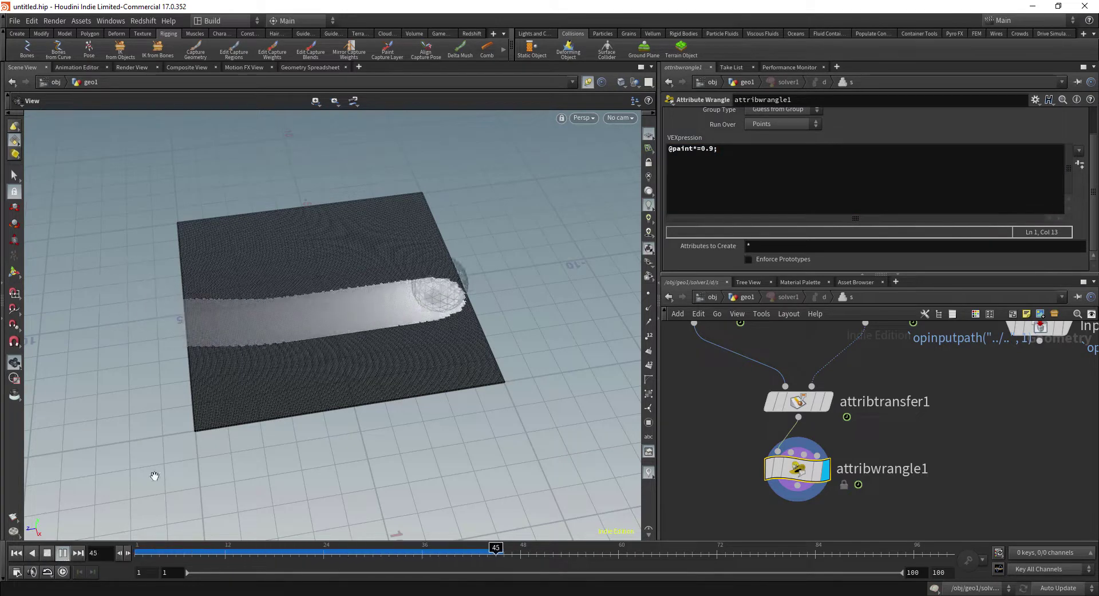
left_click(61, 553)
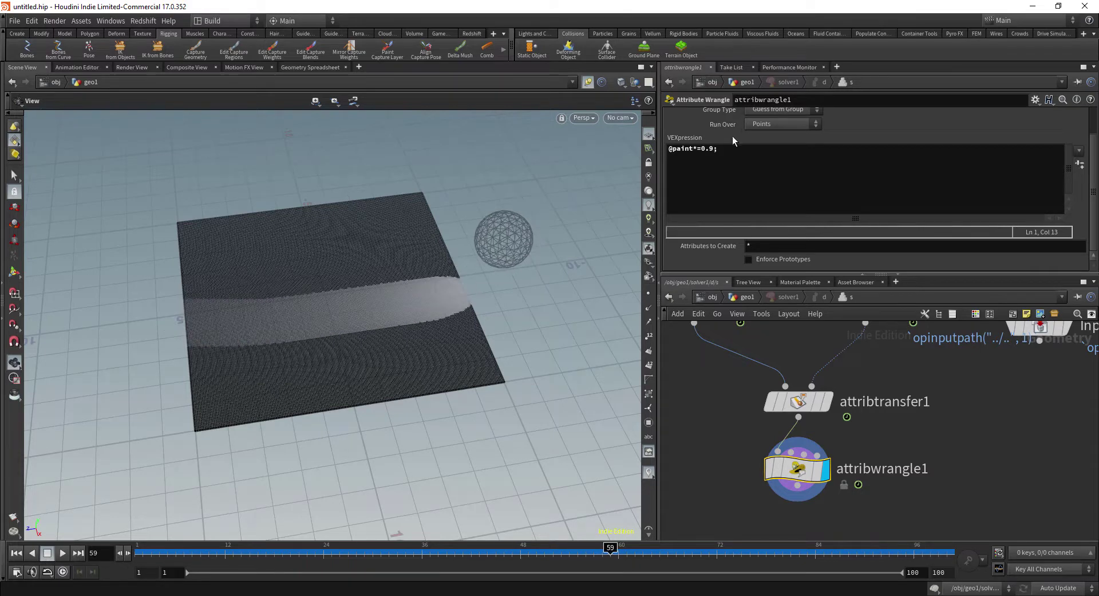
Step: Set the wrangle's paint multiplier to 0.95 and preview the simulation, toggling real-time playback
left_click(715, 148)
type("5")
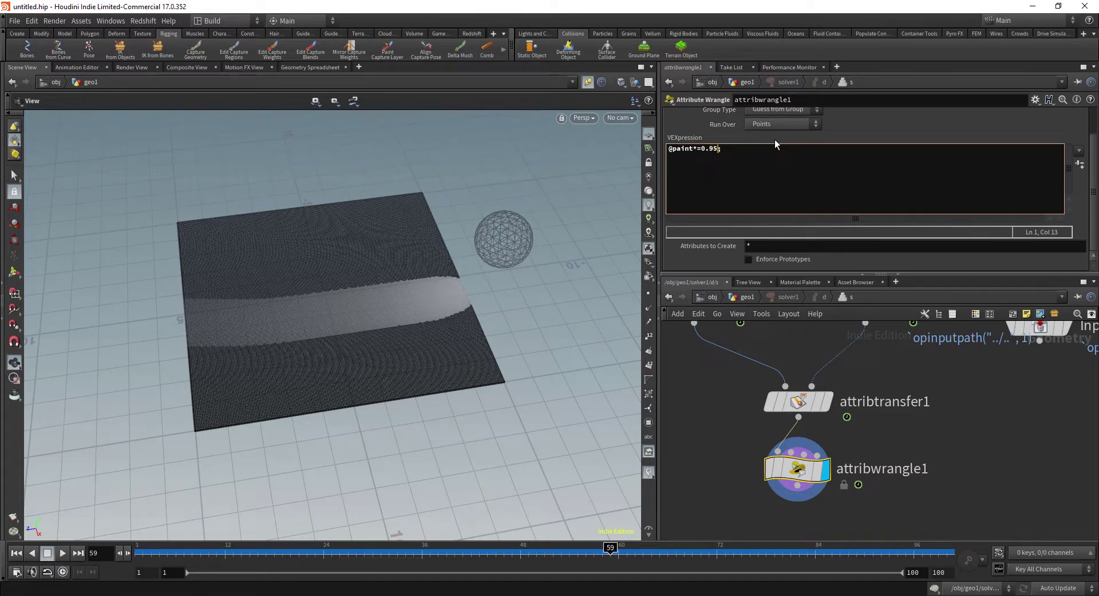
left_click(62, 553)
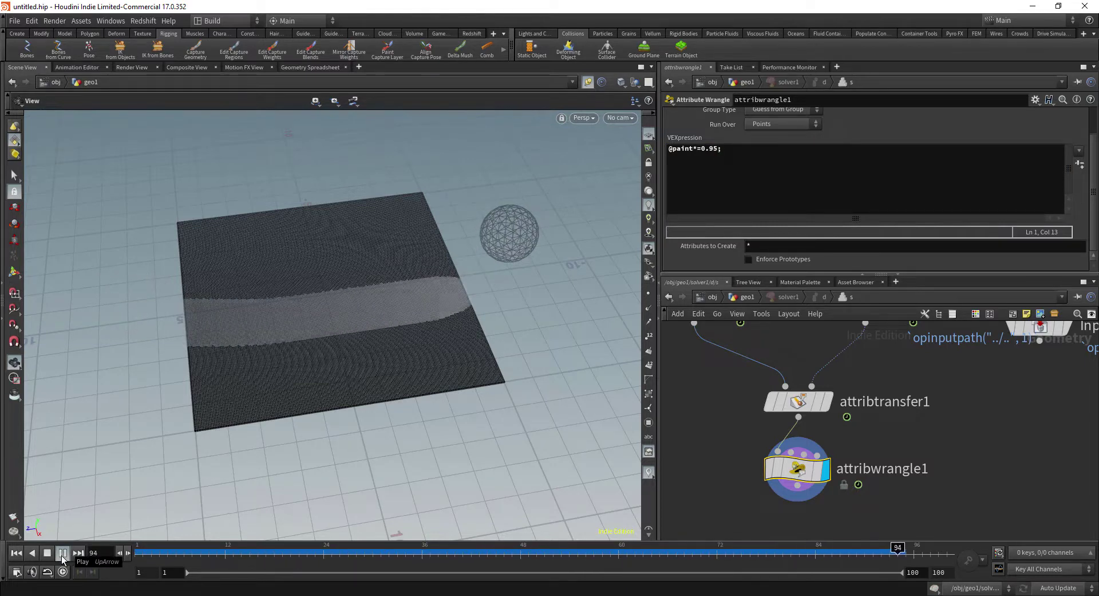
left_click(62, 558)
left_click(60, 575)
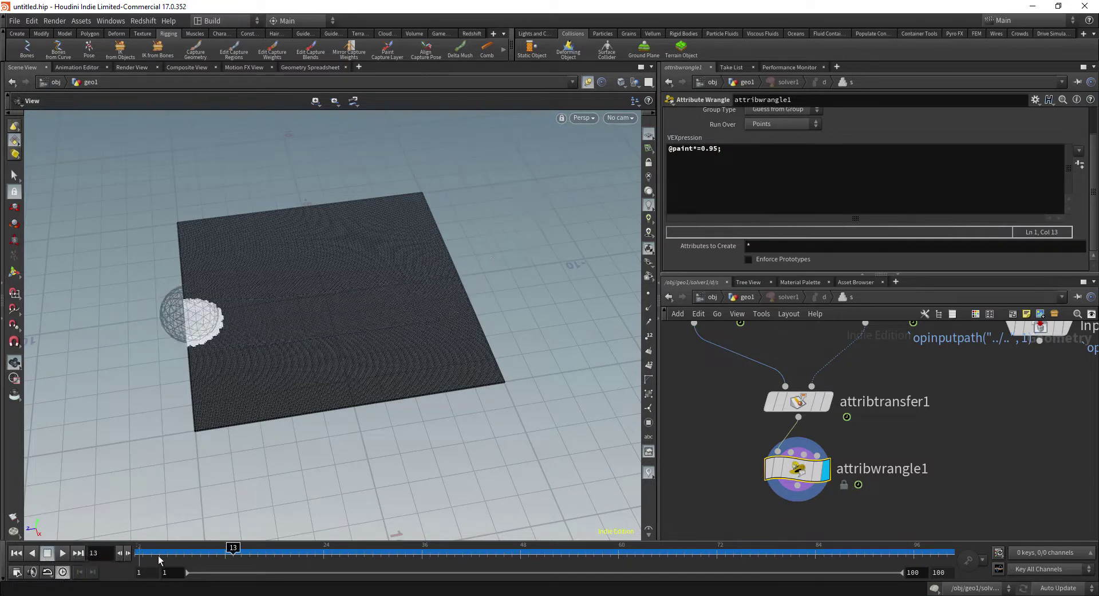
Step: Return to geo1 and select the five-node chain from grid2 down to project_points
scroll(761, 464, "down", 3)
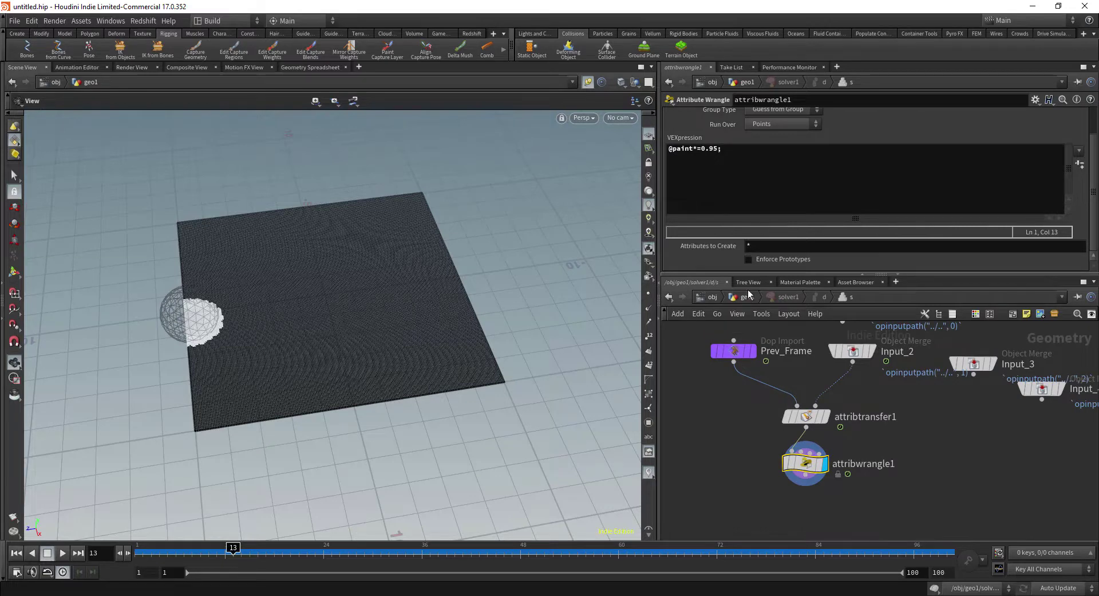
left_click(745, 296)
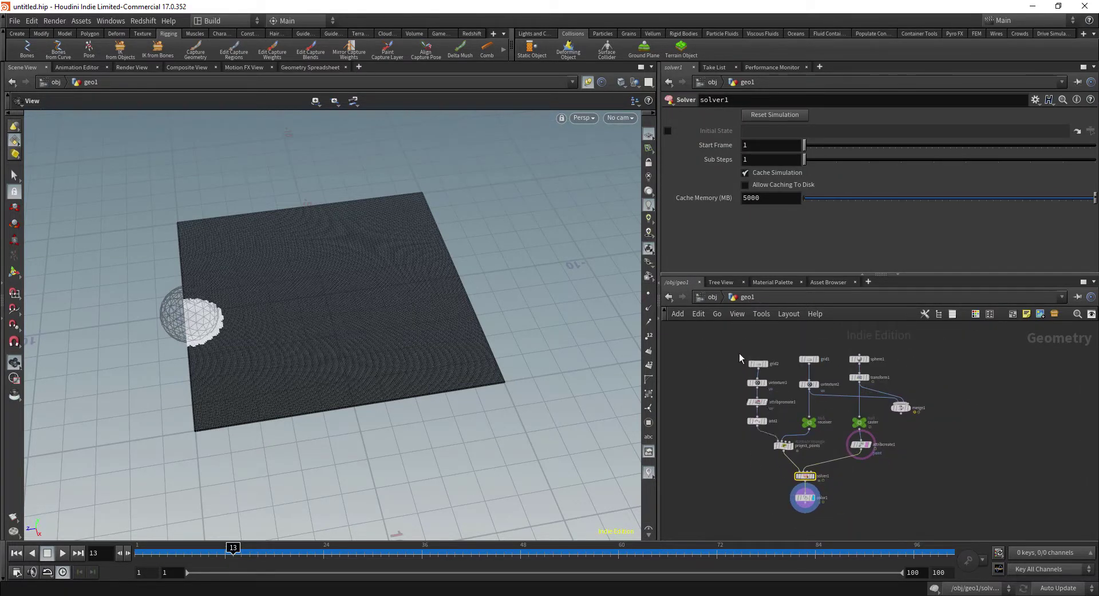
left_click_drag(739, 353, 794, 460)
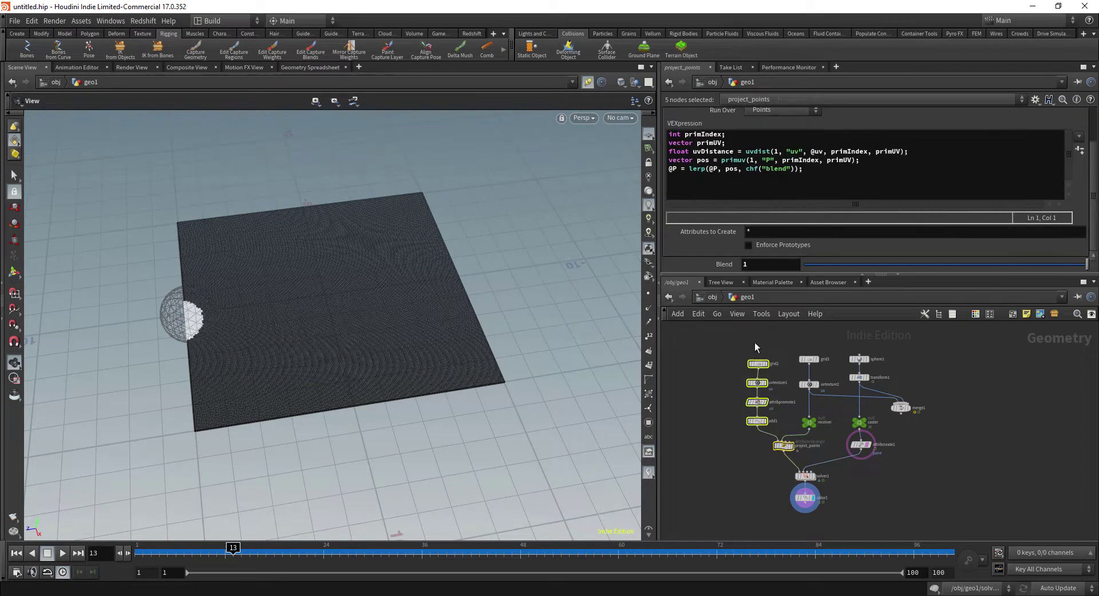
Step: Select color1 and scrub the timeline to frame 18 to check the painted trail on the receiver
middle_click_drag(770, 451, 758, 443)
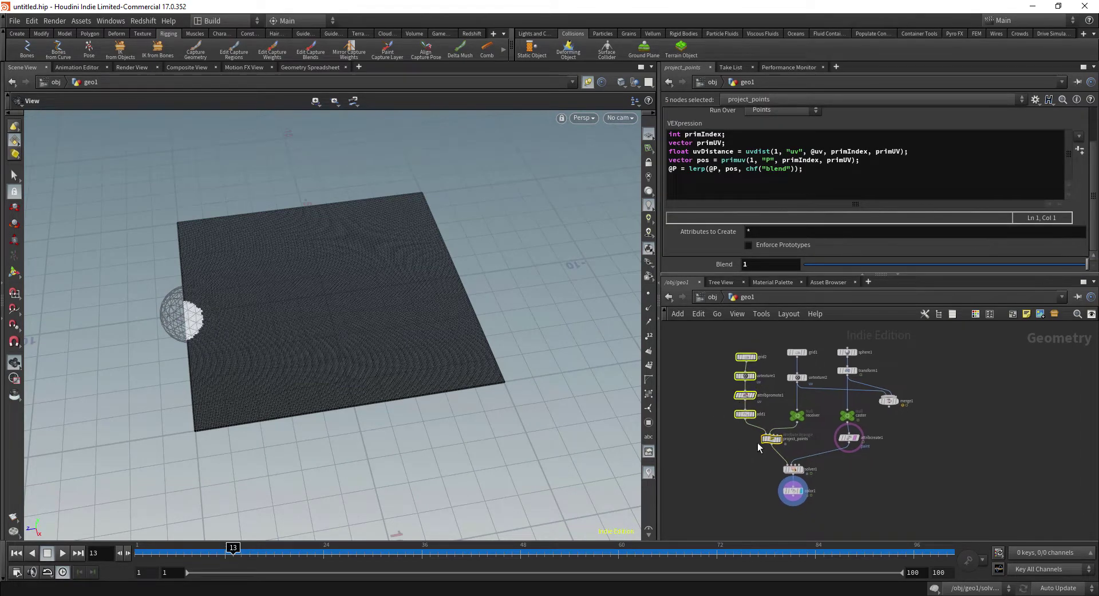
left_click(797, 414)
scroll(790, 475, "up", 3)
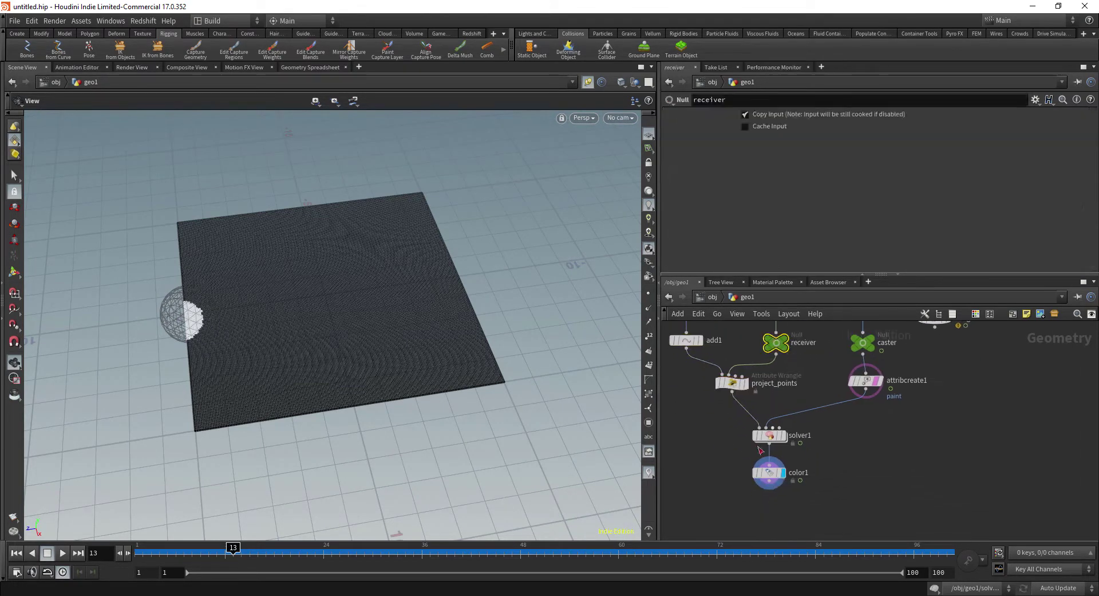
left_click(783, 482)
left_click_drag(154, 551, 344, 547)
left_click_drag(275, 527, 276, 548)
middle_click_drag(877, 487, 900, 438)
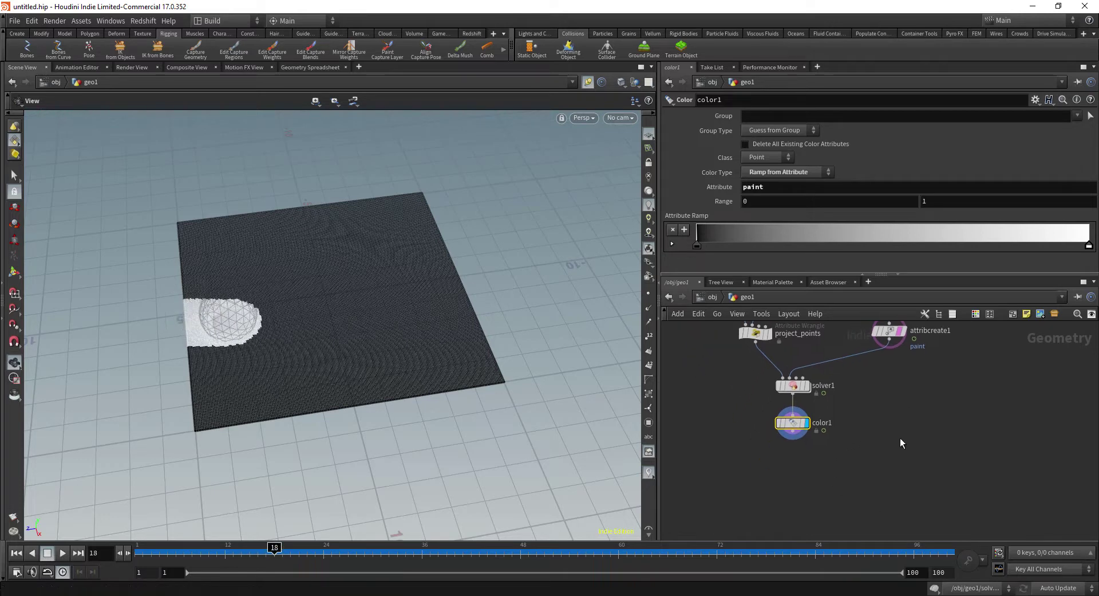
Step: Add a Volume node beside color1 and make it two-dimensional in the XY plane
scroll(836, 449, "up", 3)
middle_click_drag(837, 449, 914, 465)
key("Tab")
type("volu")
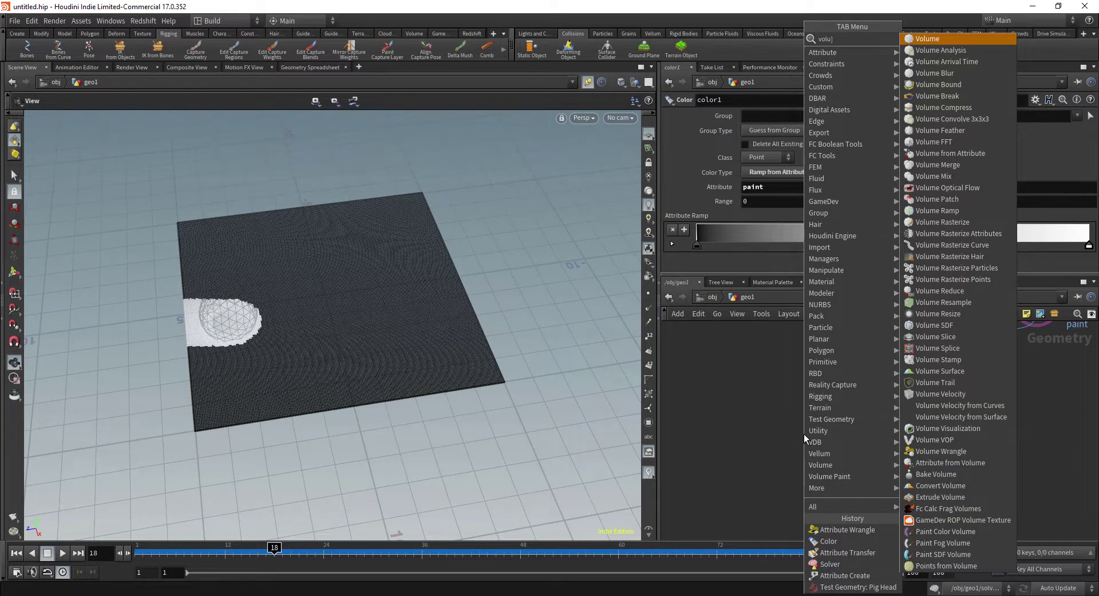
key("Return")
left_click(804, 434)
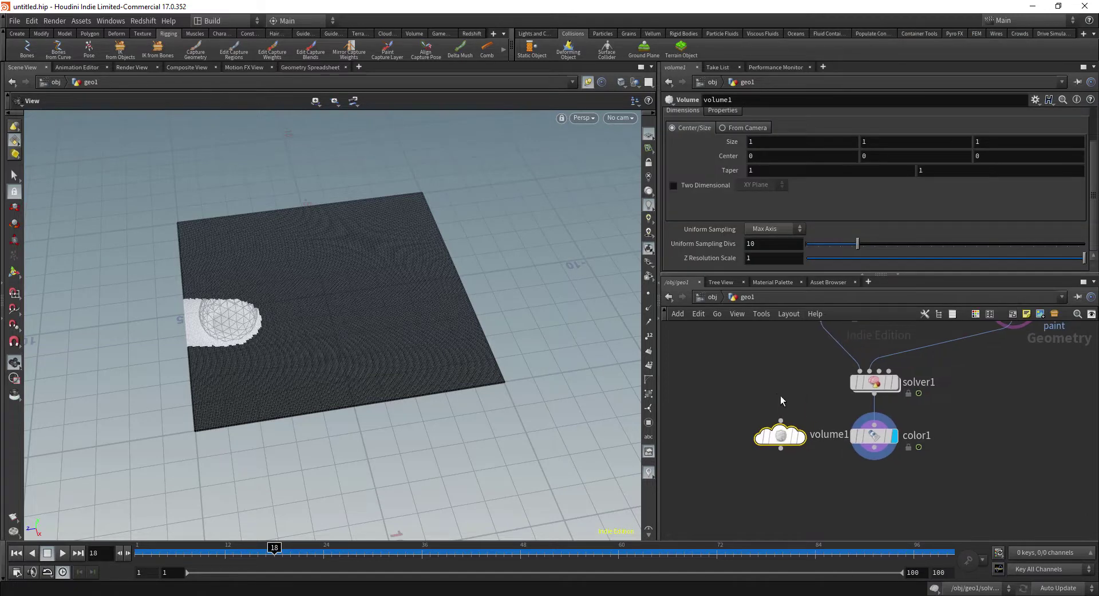
left_click_drag(780, 435, 773, 436)
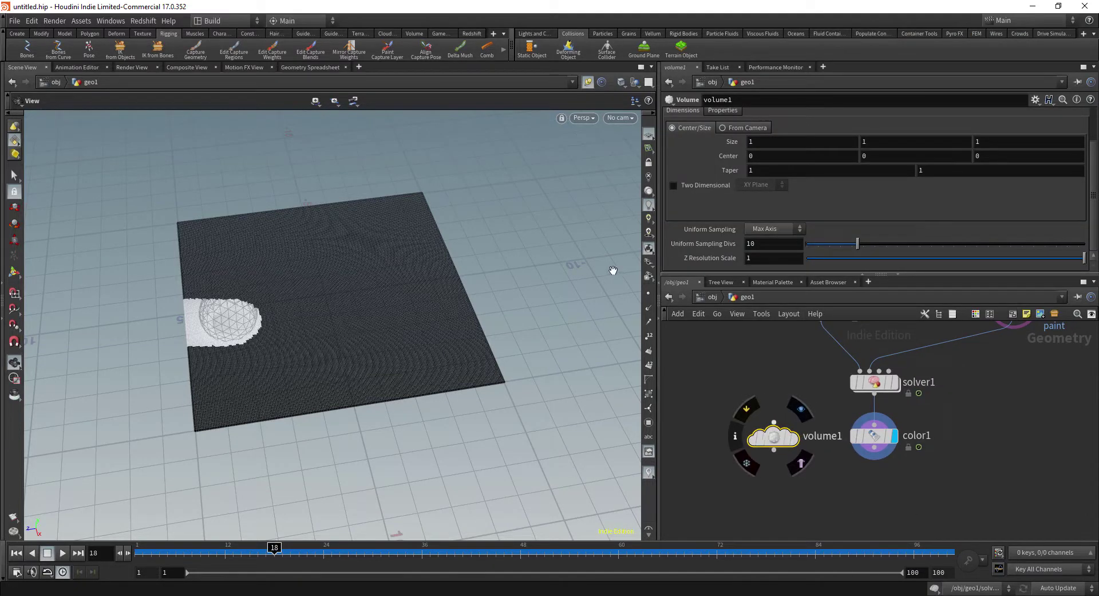
left_click(673, 185)
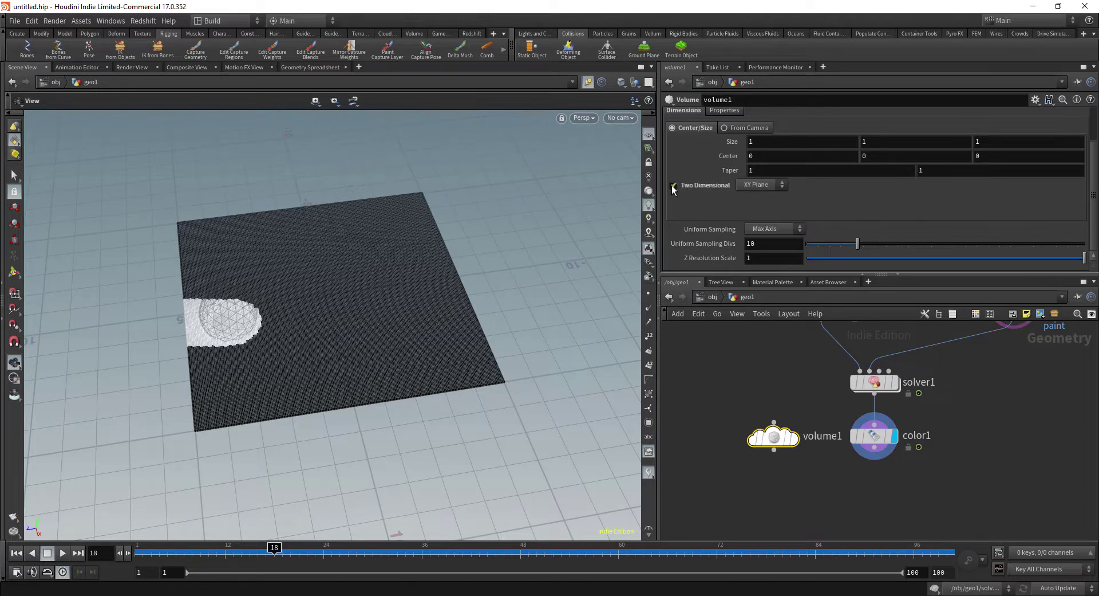
mouse_move(1095, 194)
left_mouse_down()
mouse_move(1095, 160)
mouse_move(1094, 197)
left_mouse_up()
Step: Link volume1's Uniform Sampling Divs to grid2's Rows parameter with a relative reference
middle_click_drag(766, 332, 735, 480)
scroll(768, 375, "down", 3)
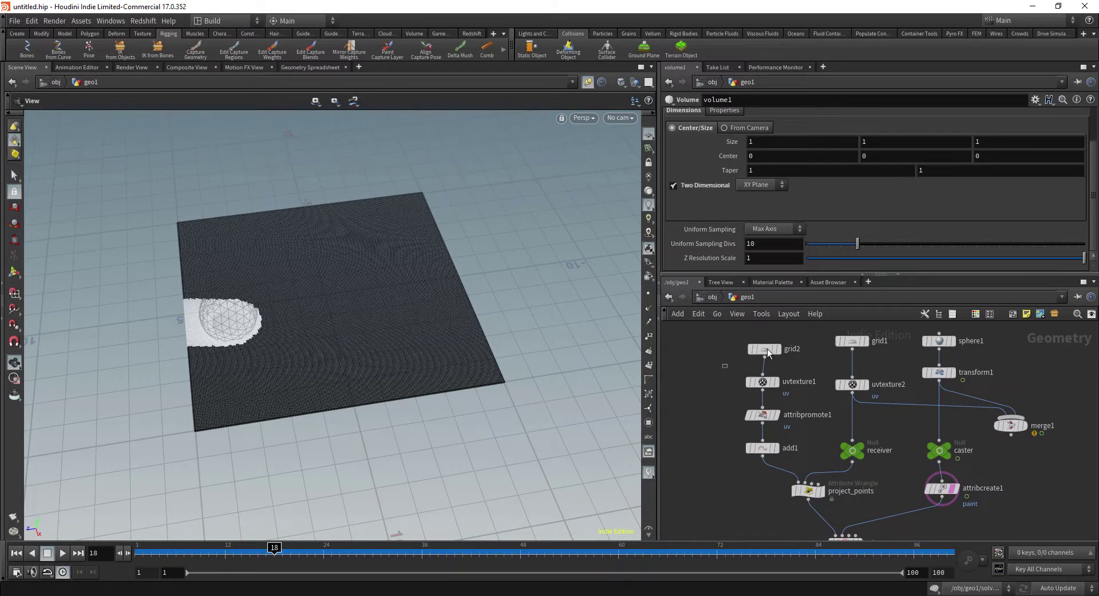
left_click(765, 348)
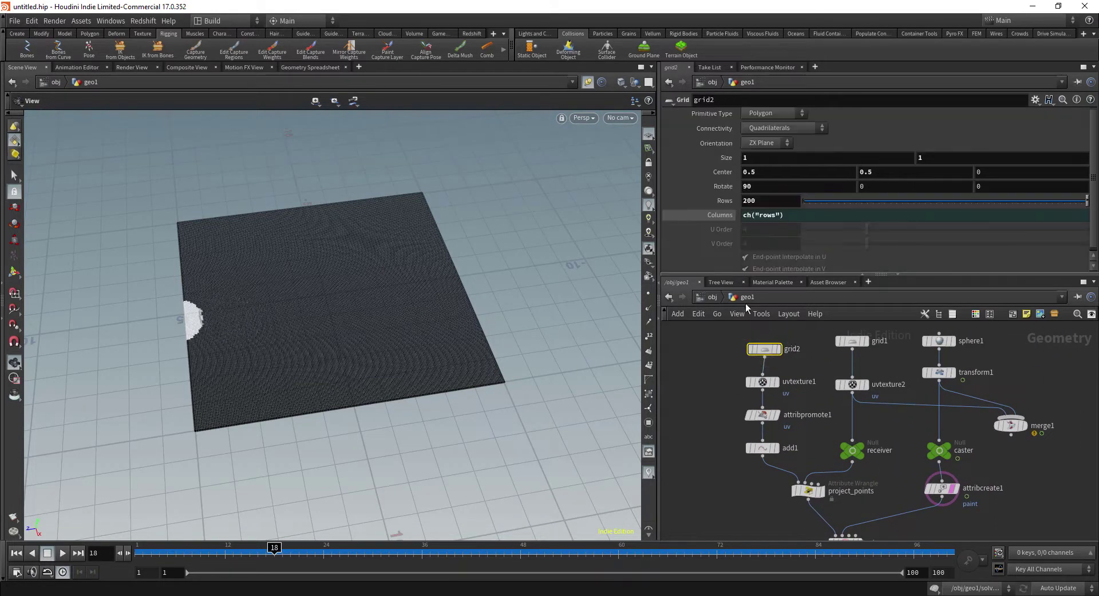
right_click(728, 203)
middle_click_drag(730, 430, 717, 284)
left_click(759, 437)
right_click(734, 245)
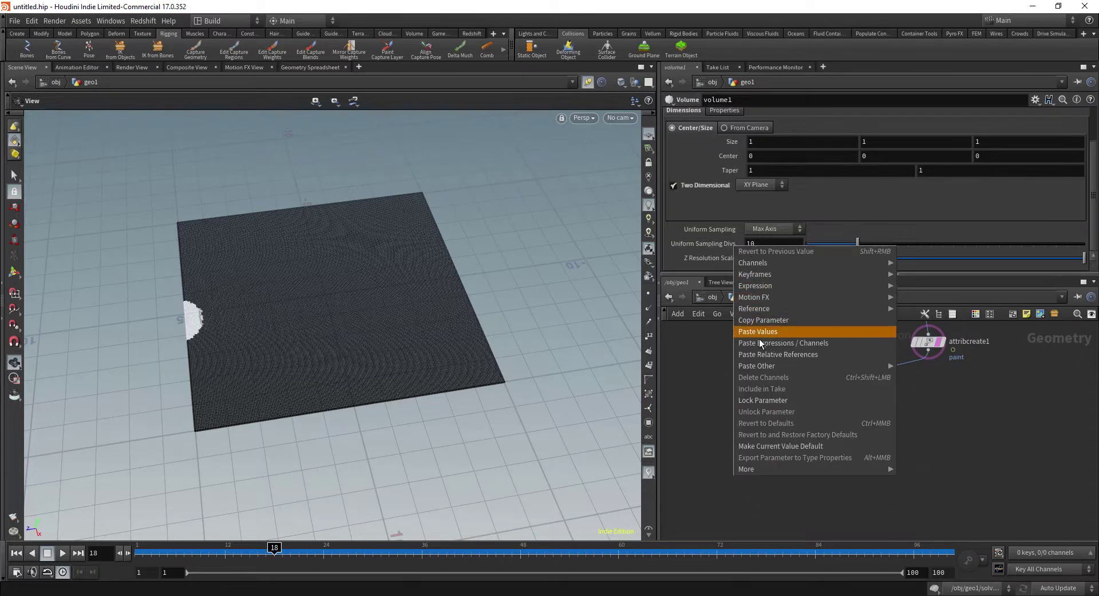
left_click(761, 353)
Step: Name the volume C and change its rank to Vector
scroll(1093, 211, "up", 3)
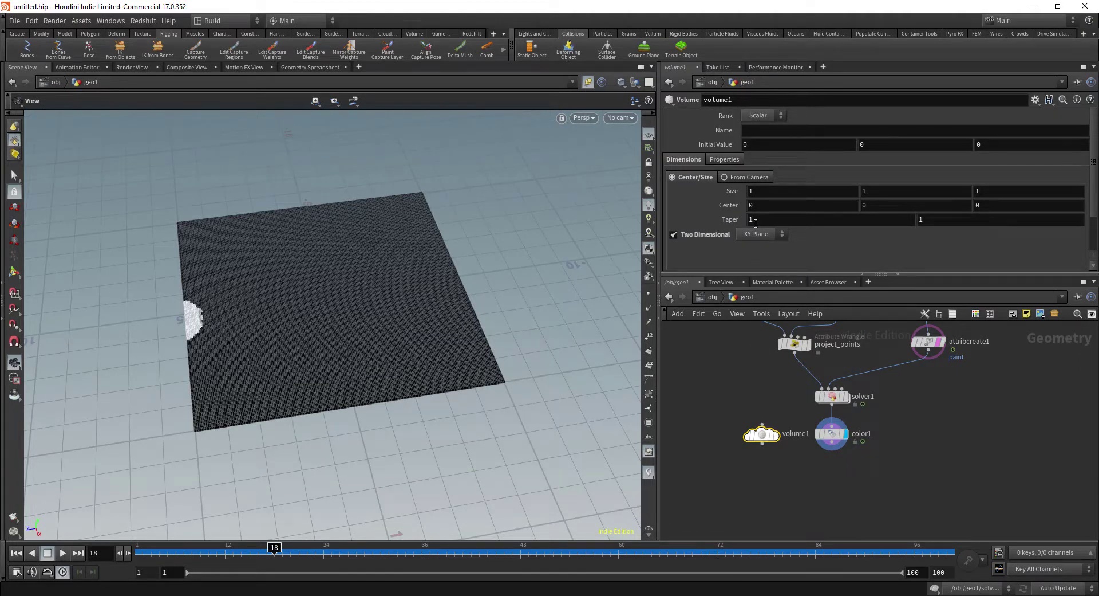
left_click(752, 132)
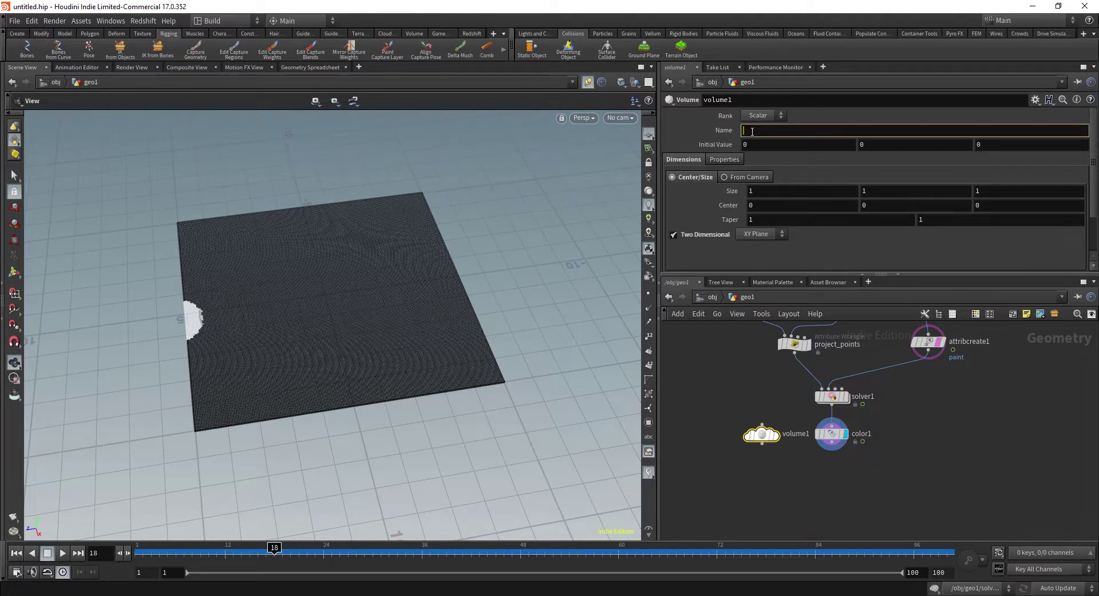
key("Return")
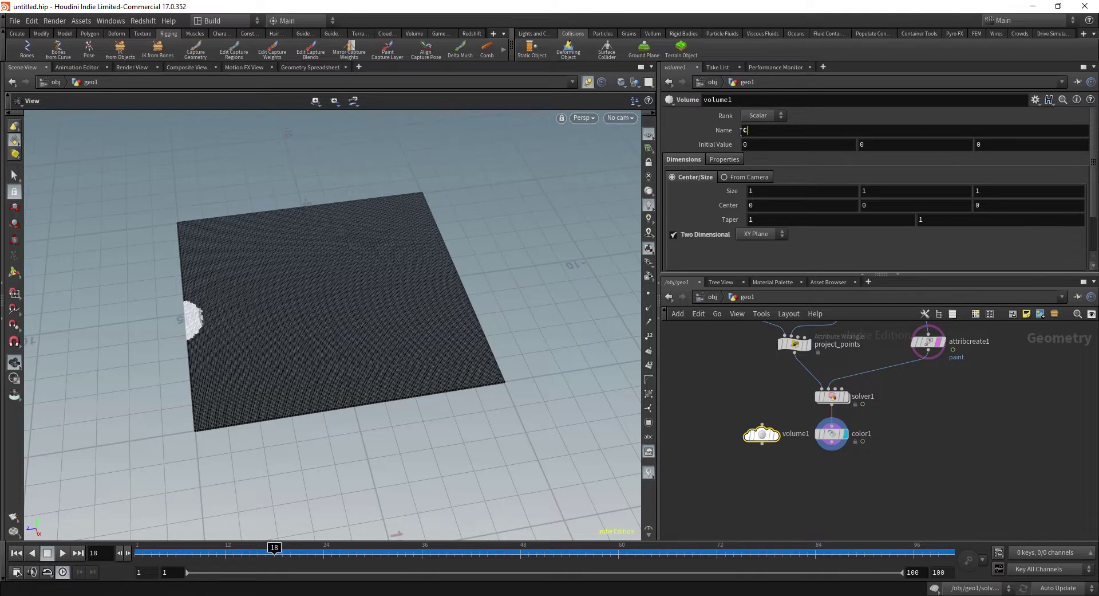
left_click(761, 132)
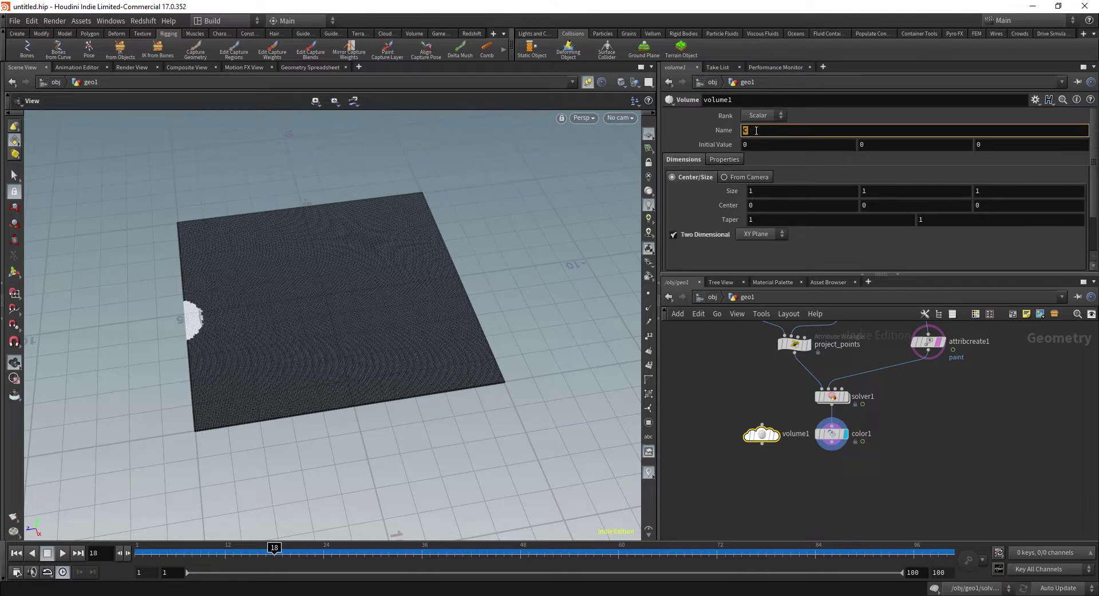
left_click(760, 115)
left_click(766, 127)
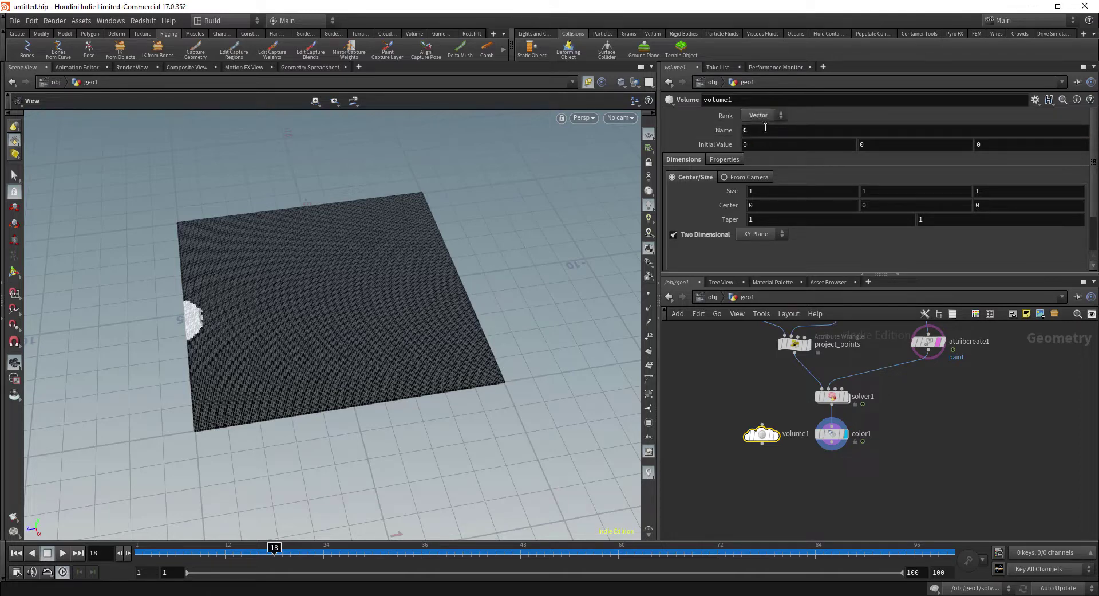
Step: Add a Volume VOP node below volume1 and color1
left_click(716, 386)
middle_click_drag(735, 408, 727, 377)
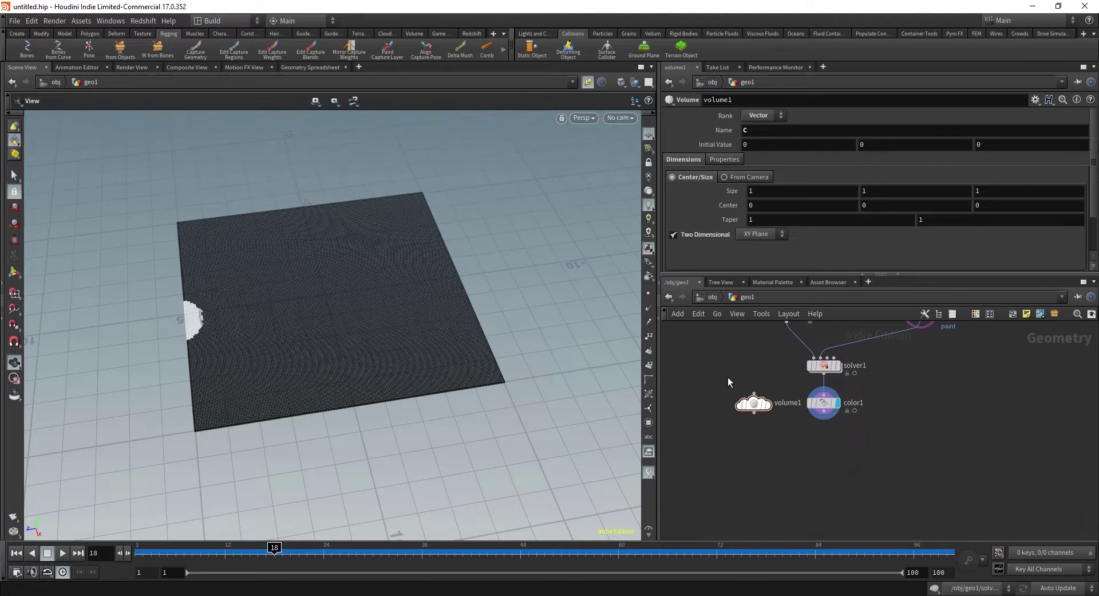
scroll(729, 378, "up", 2)
middle_click_drag(825, 470, 798, 423)
scroll(790, 427, "down", 1)
left_click(753, 383)
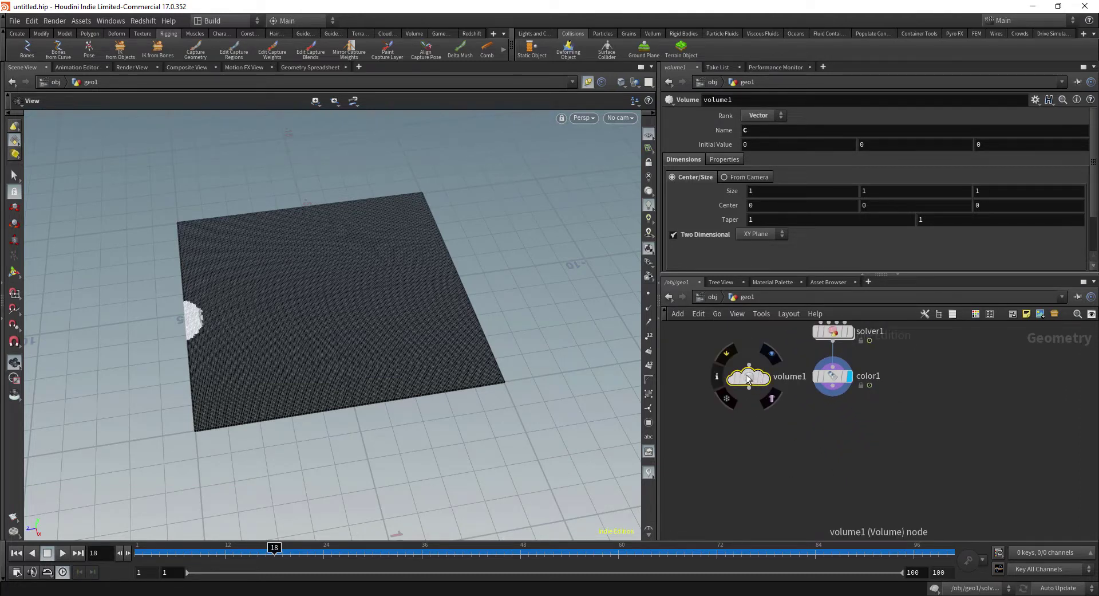
left_click(835, 376)
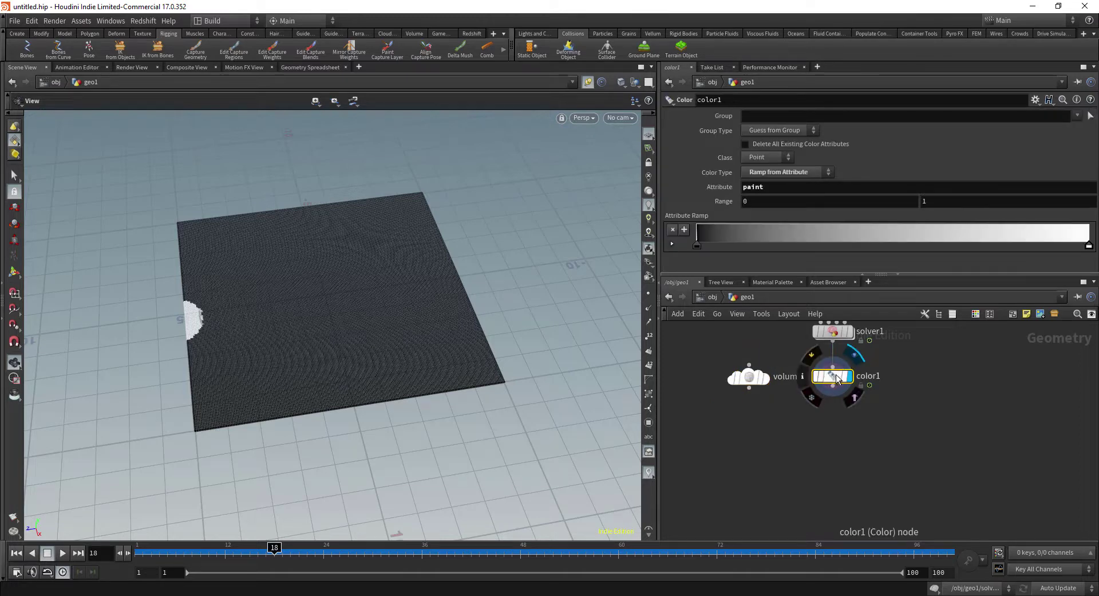
key("Tab")
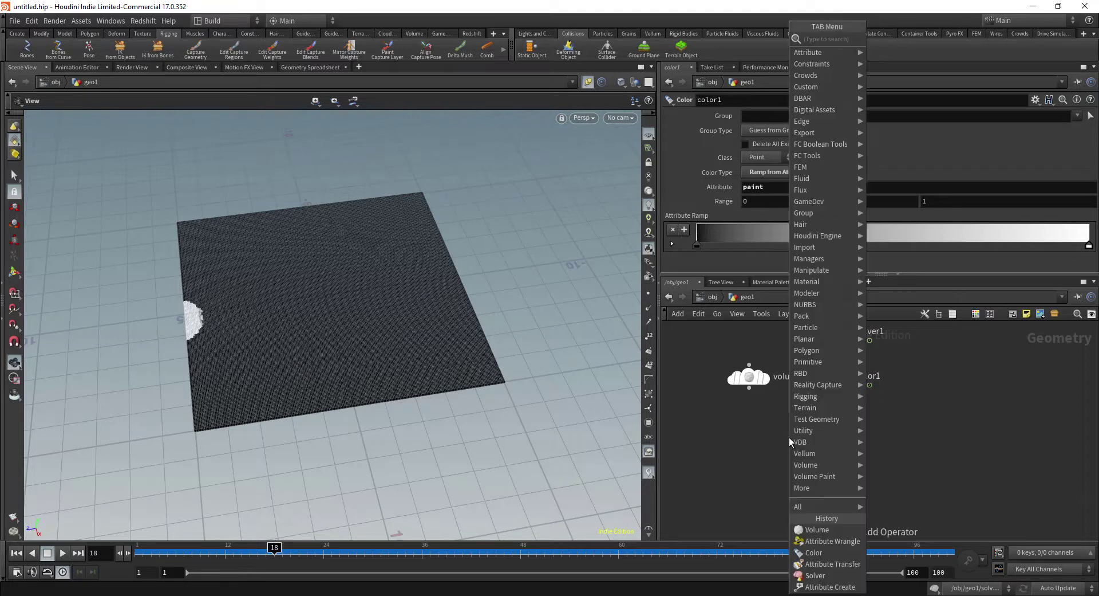
type("volume vo")
key("Return")
left_click(789, 438)
Step: Wire volume1 into the Volume VOP's first input and color1 into its second input
left_click(749, 389)
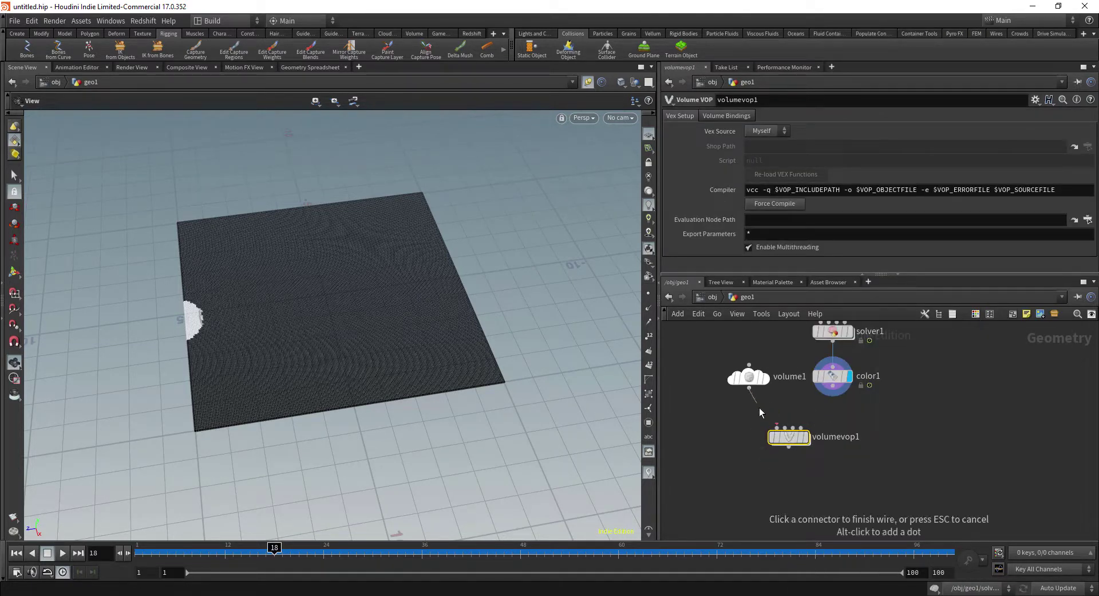
left_click(776, 427)
left_click(832, 396)
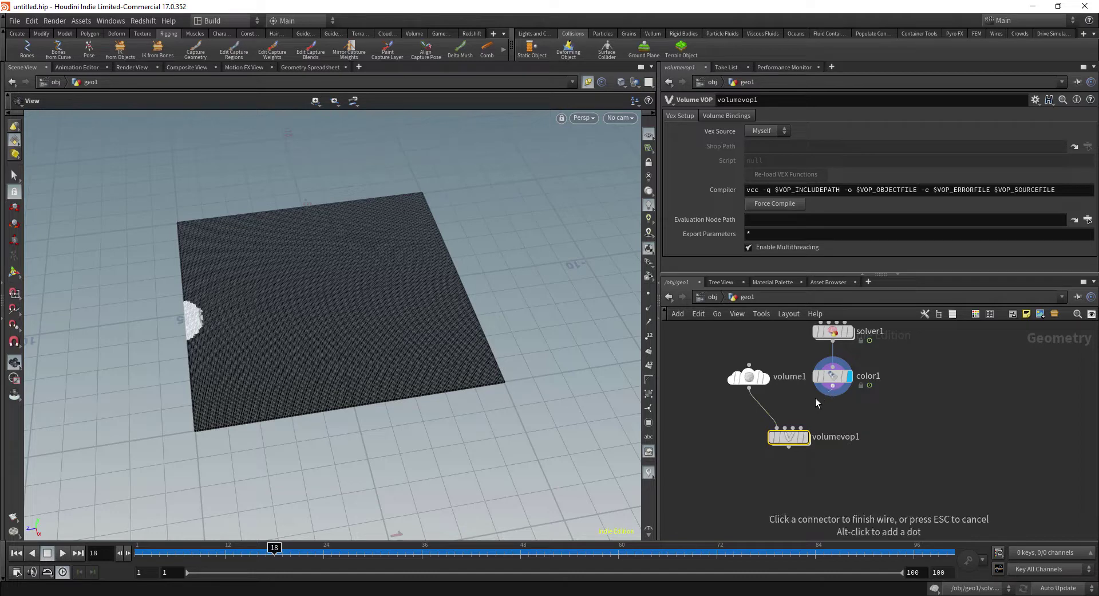
left_click(785, 428)
mouse_move(873, 408)
middle_mouse_down()
mouse_move(871, 432)
mouse_move(878, 418)
middle_mouse_up()
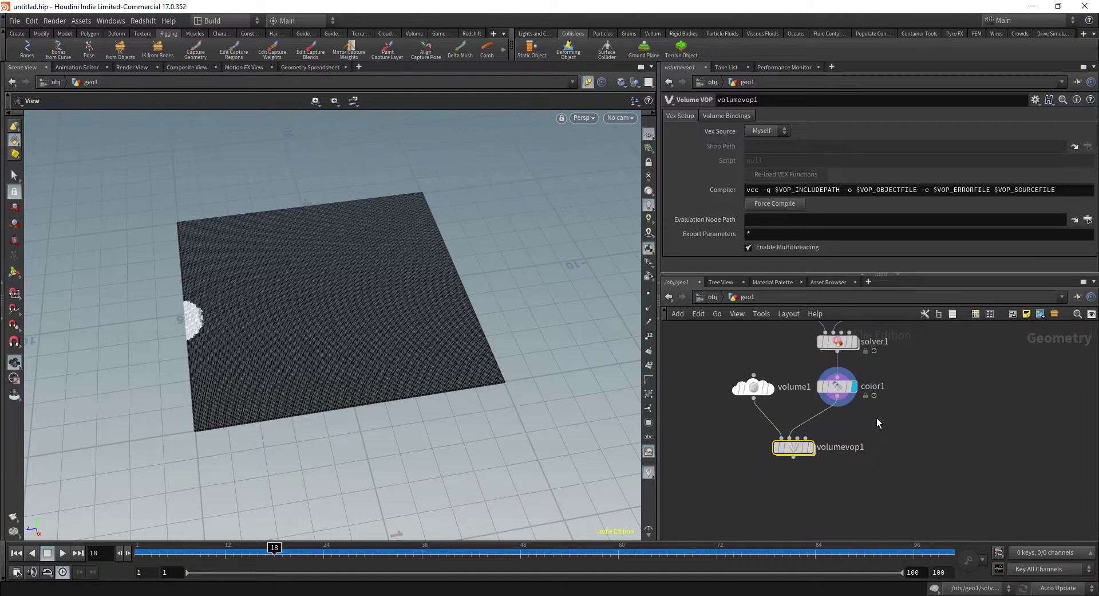
Step: Make volumevop1 the displayed node and open its VEX network
left_click(810, 449)
double_click(794, 447)
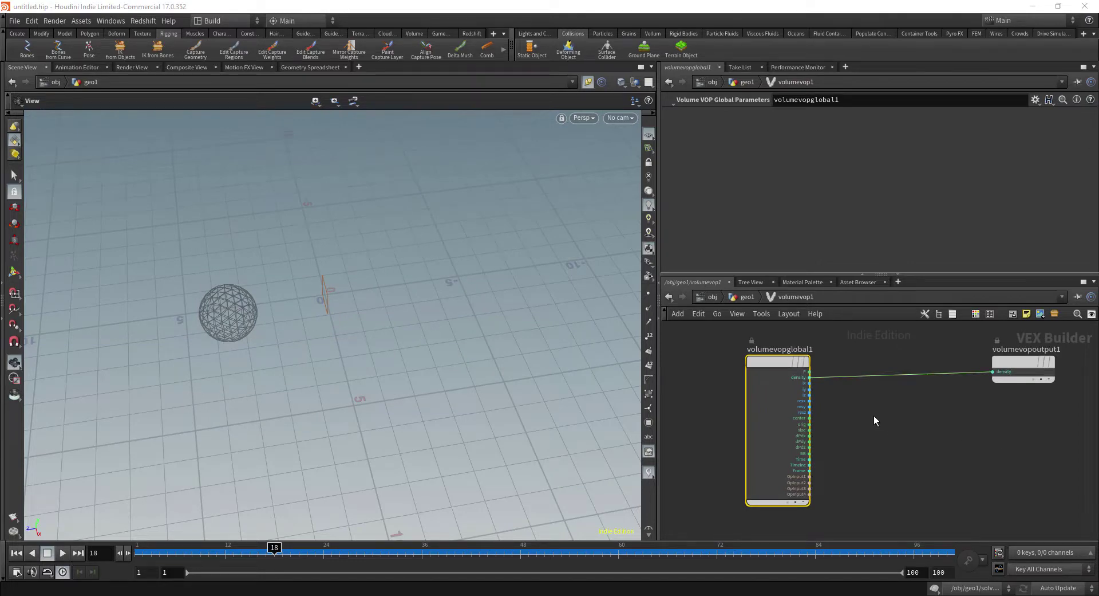
scroll(874, 417, "up", 2)
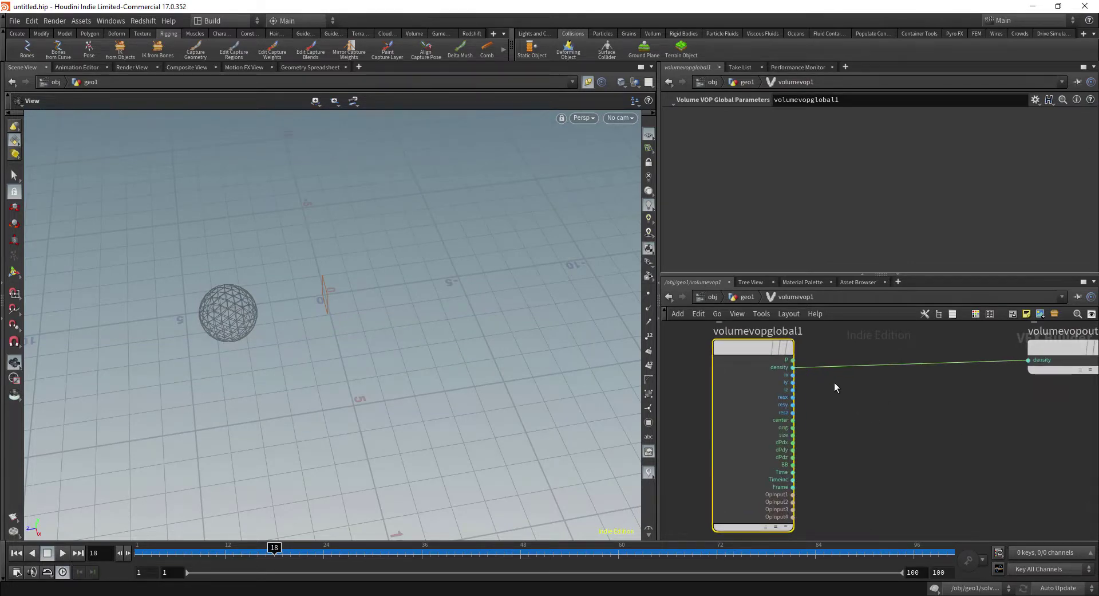
scroll(833, 383, "up", 1)
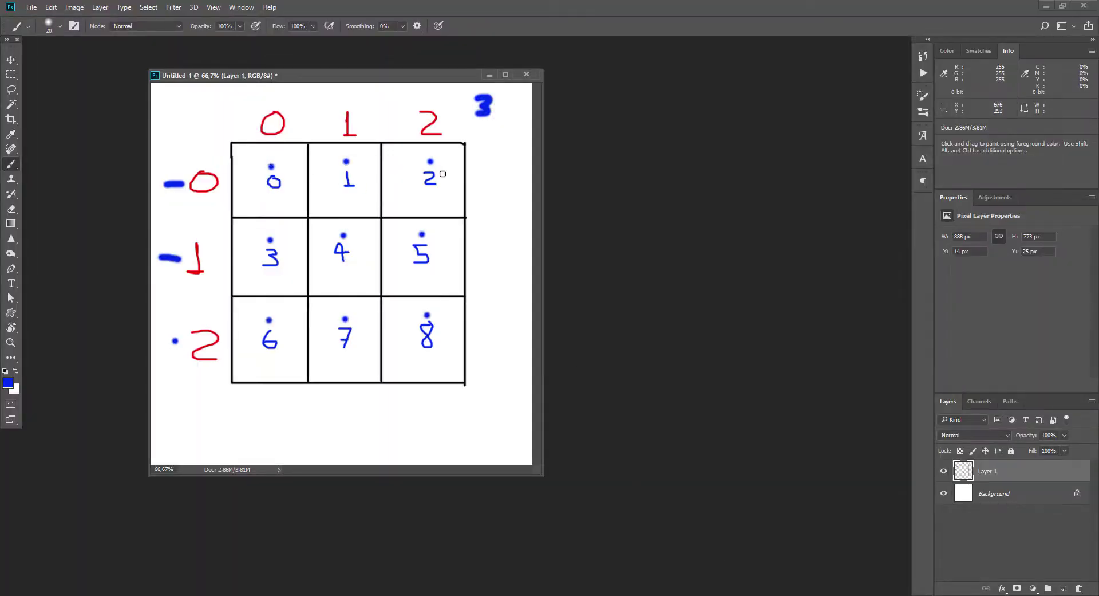
Step: Switch to the grid sketch in Photoshop, set the foreground colour to #eb0000 and reduce the brush size
left_click(8, 382)
left_click(721, 372)
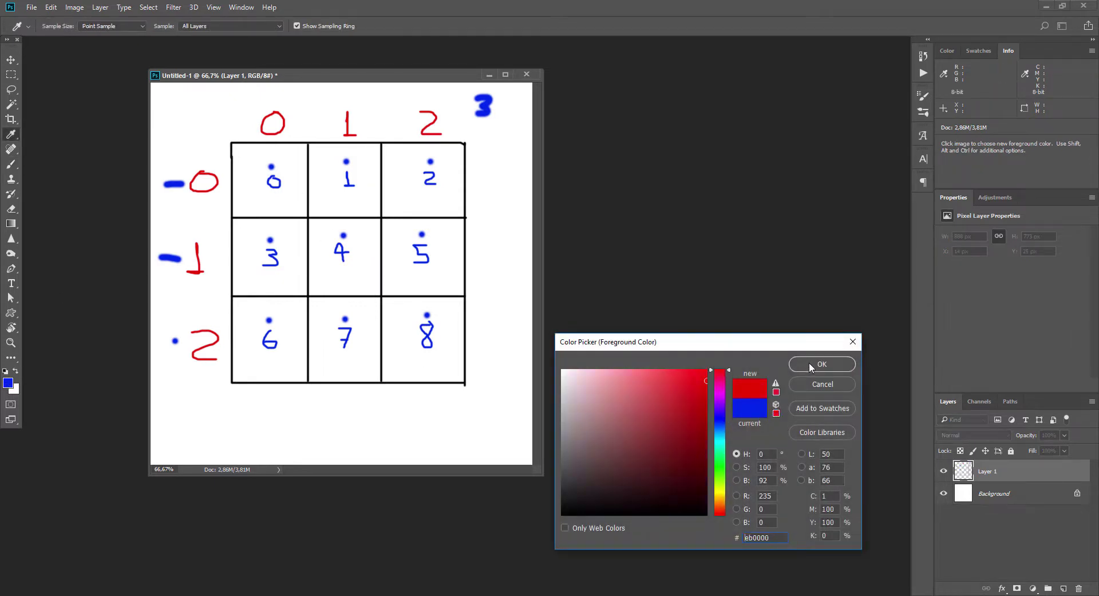
left_click(814, 365)
key("bracketleft")
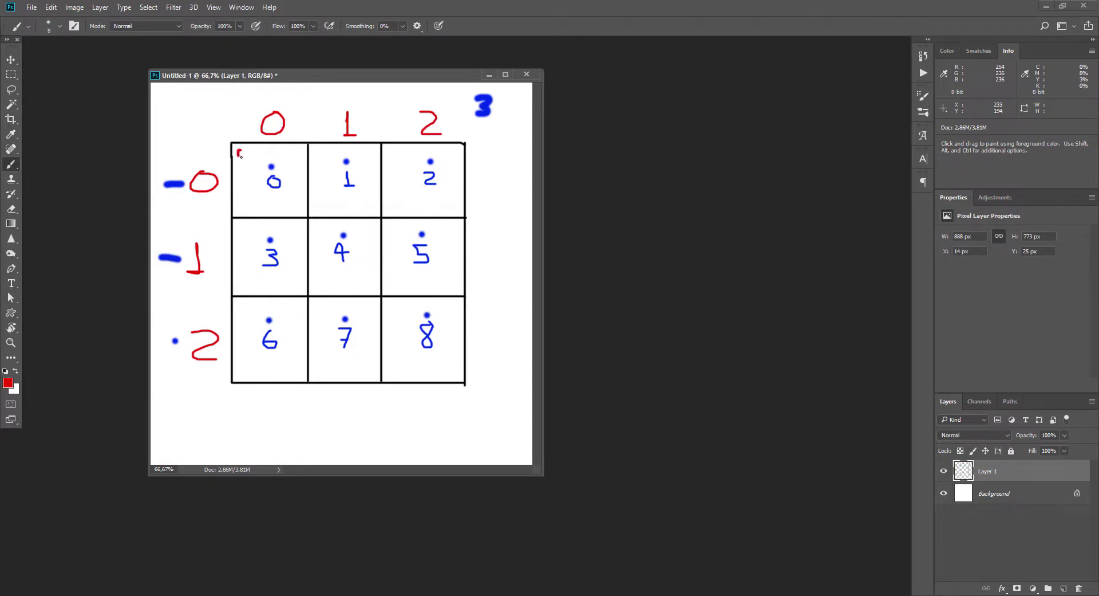
Step: Write the red coordinates 0,0, 0,1 and 1,1 in cells 0, 1 and 4, with arrows to the cell numbers
left_click_drag(241, 156, 260, 179)
left_click_drag(320, 165, 340, 177)
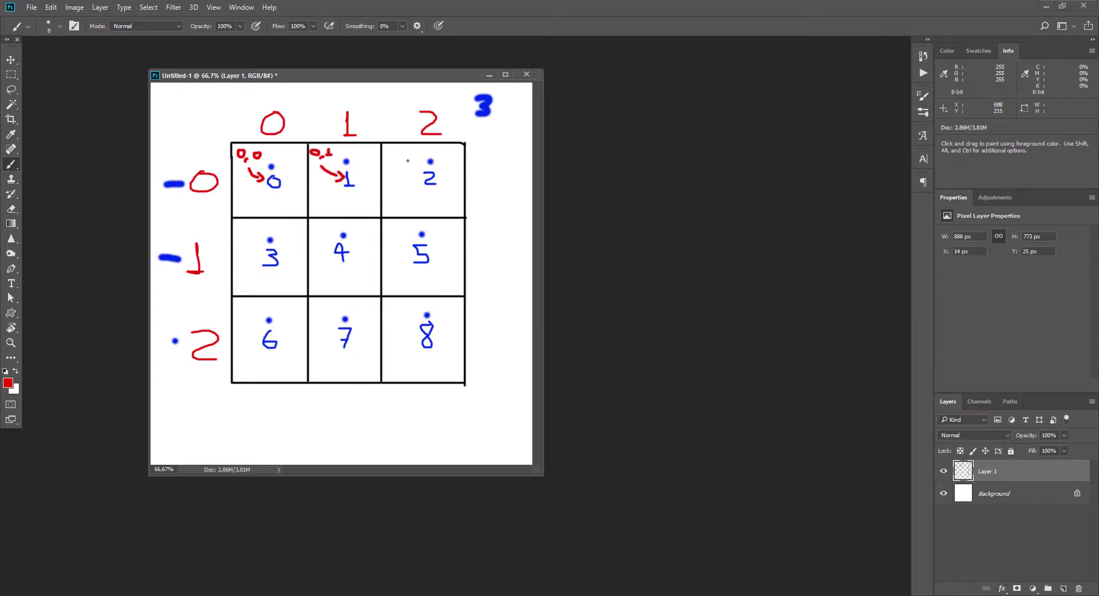
left_click_drag(386, 149, 389, 156)
left_click_drag(312, 225, 323, 253)
Step: Box the row of column indices and row index 0 in red, and mark each column index
mouse_move(237, 126)
left_mouse_down()
mouse_move(433, 150)
mouse_move(496, 126)
mouse_move(338, 102)
mouse_move(240, 102)
left_mouse_up()
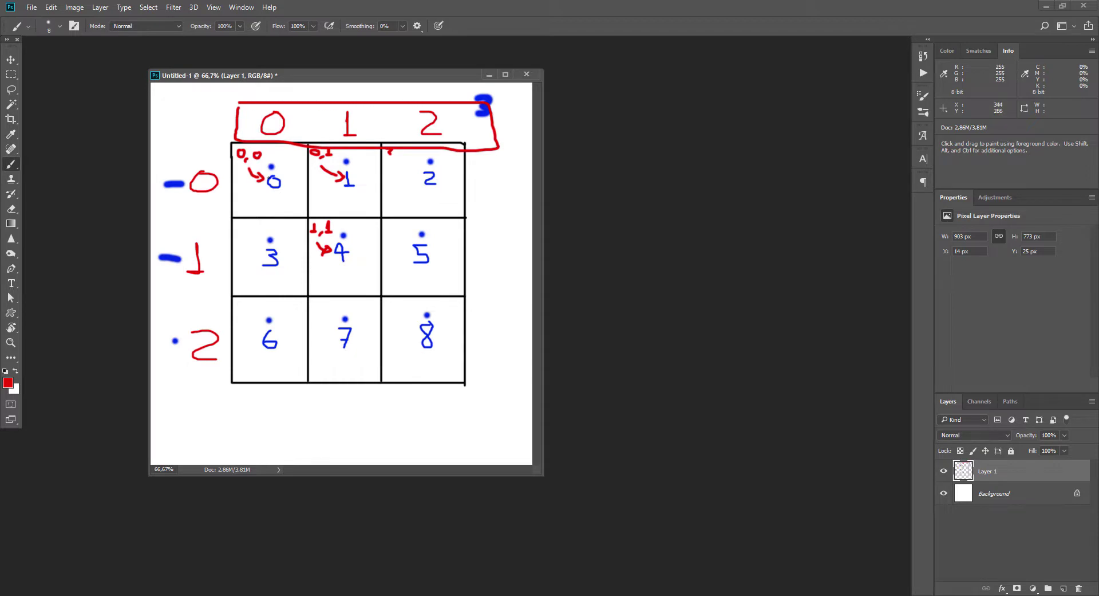
mouse_move(213, 163)
left_mouse_down()
mouse_move(151, 172)
mouse_move(173, 203)
mouse_move(222, 174)
mouse_move(216, 164)
left_mouse_up()
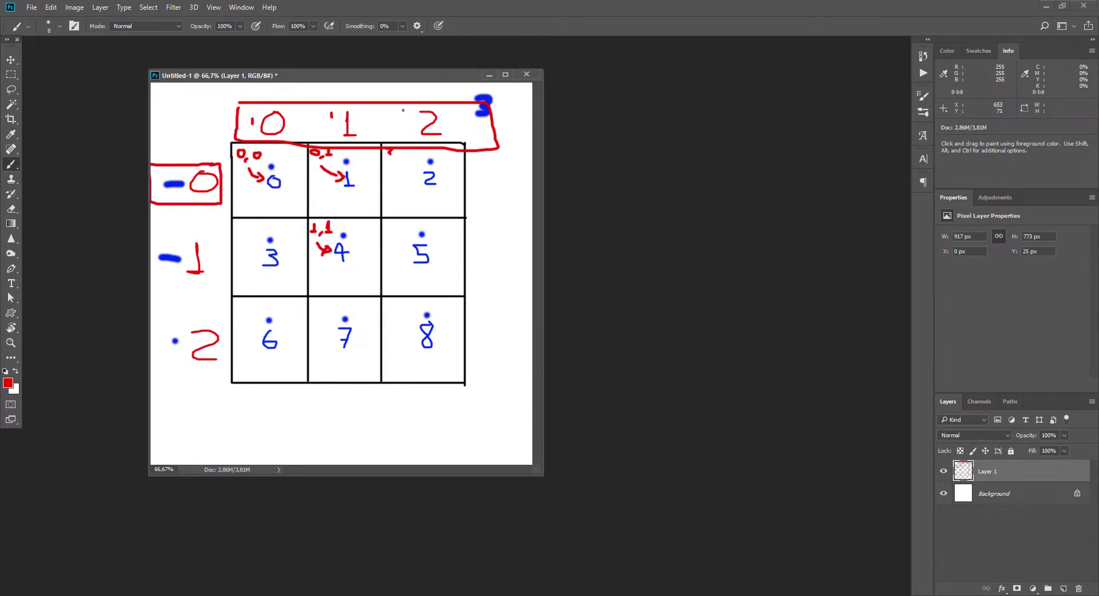
Step: Circle cell 7 in red, box row index 2 and mark column index 1
mouse_move(346, 302)
left_mouse_down()
mouse_move(321, 347)
mouse_move(332, 310)
left_mouse_up()
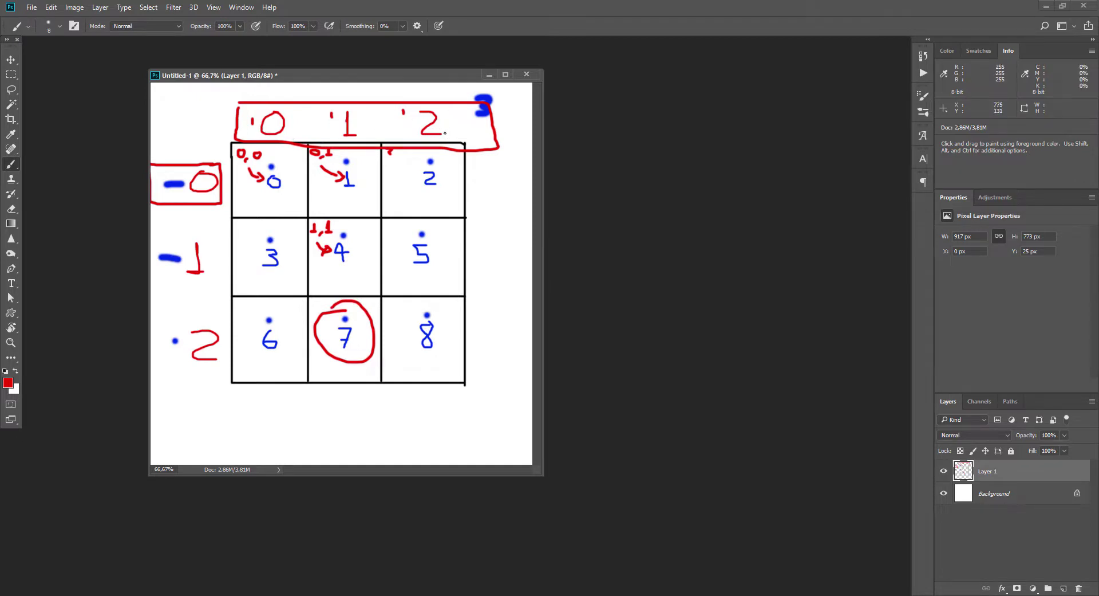
mouse_move(208, 321)
left_mouse_down()
mouse_move(165, 330)
mouse_move(224, 371)
mouse_move(227, 324)
mouse_move(208, 322)
left_mouse_up()
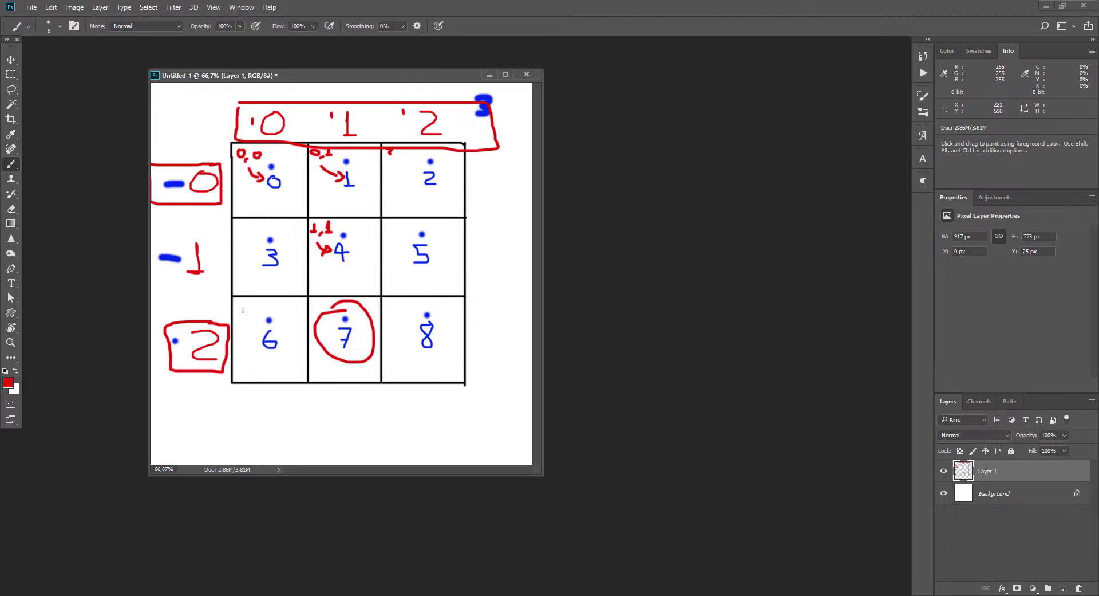
left_click_drag(365, 114, 371, 122)
mouse_move(350, 313)
left_mouse_down()
mouse_move(325, 337)
mouse_move(352, 304)
left_mouse_up()
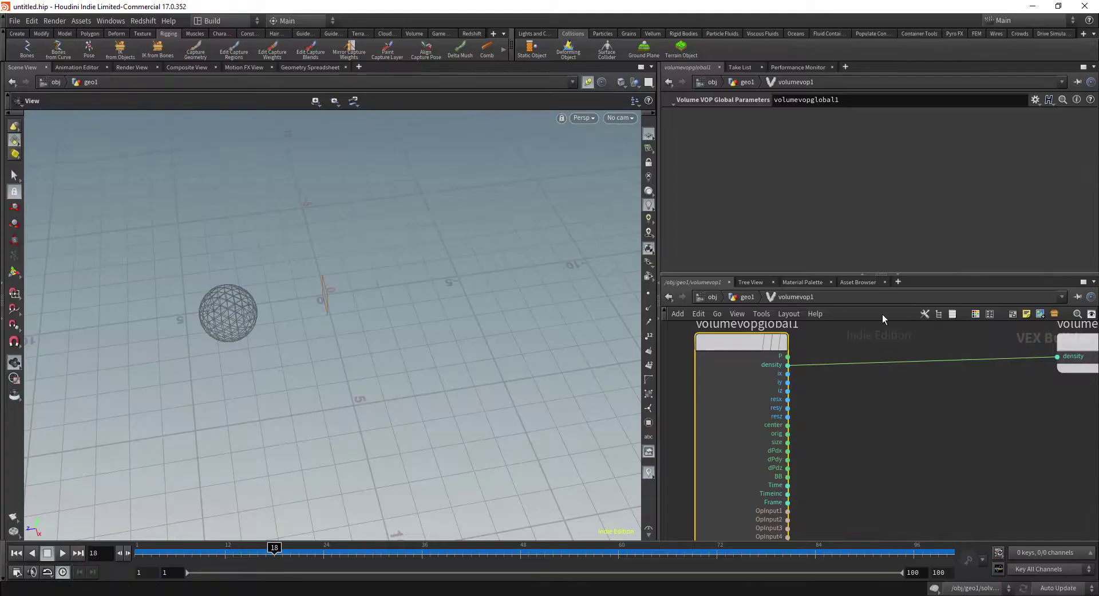
Step: Return to Houdini and examine the index and resolution outputs of the volumevopglobal1 node
scroll(806, 366, "up", 5)
scroll(884, 420, "down", 1)
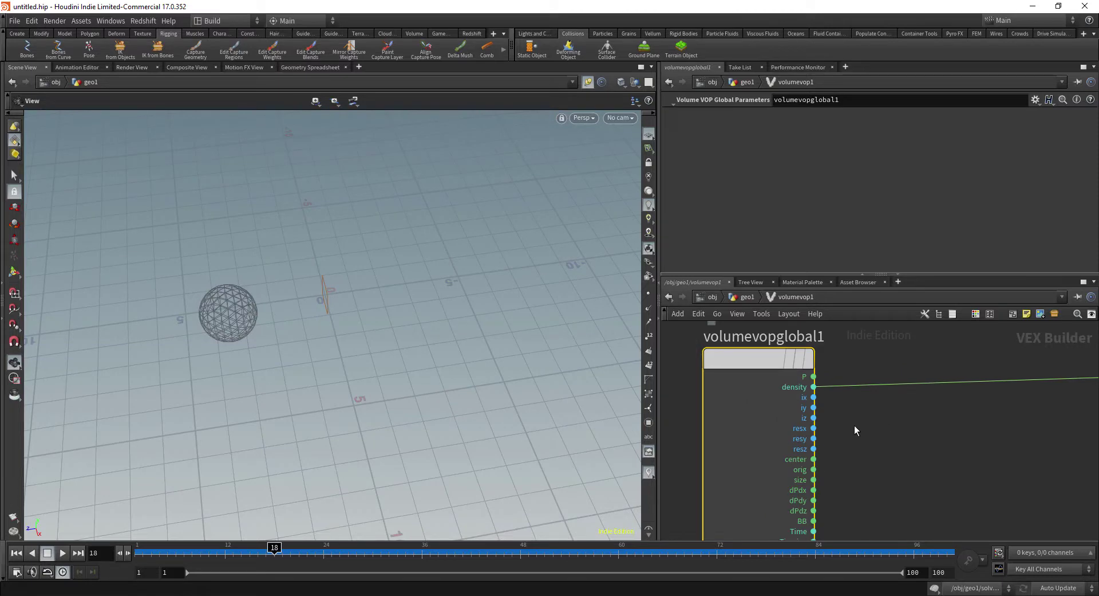
scroll(854, 401, "up", 2)
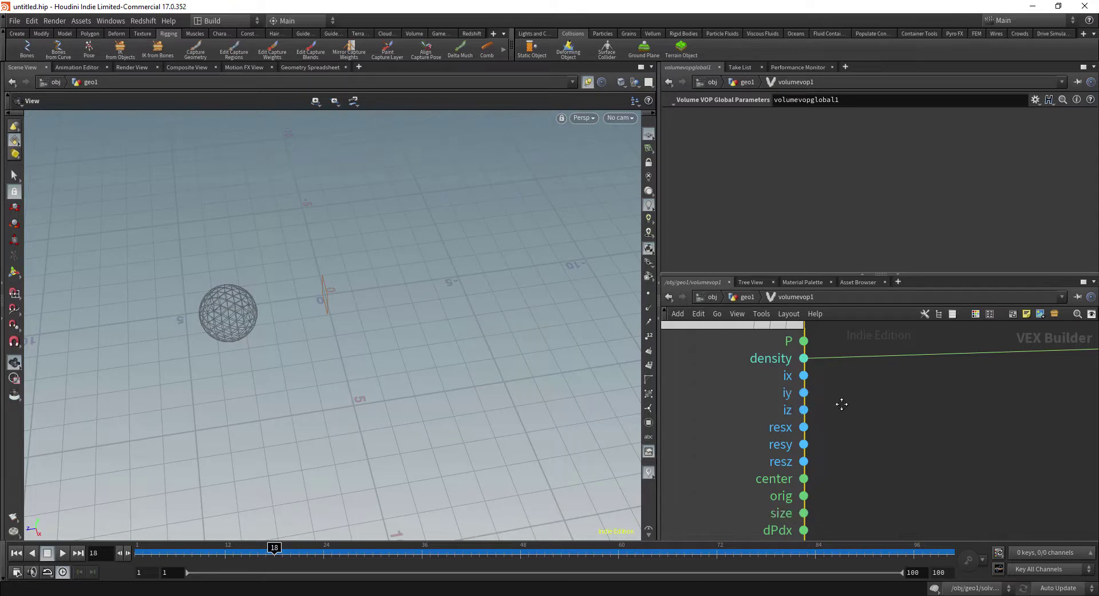
Step: Add a Multiply node beside the index and resolution outputs of volumevopglobal1
middle_click_drag(841, 404, 832, 391)
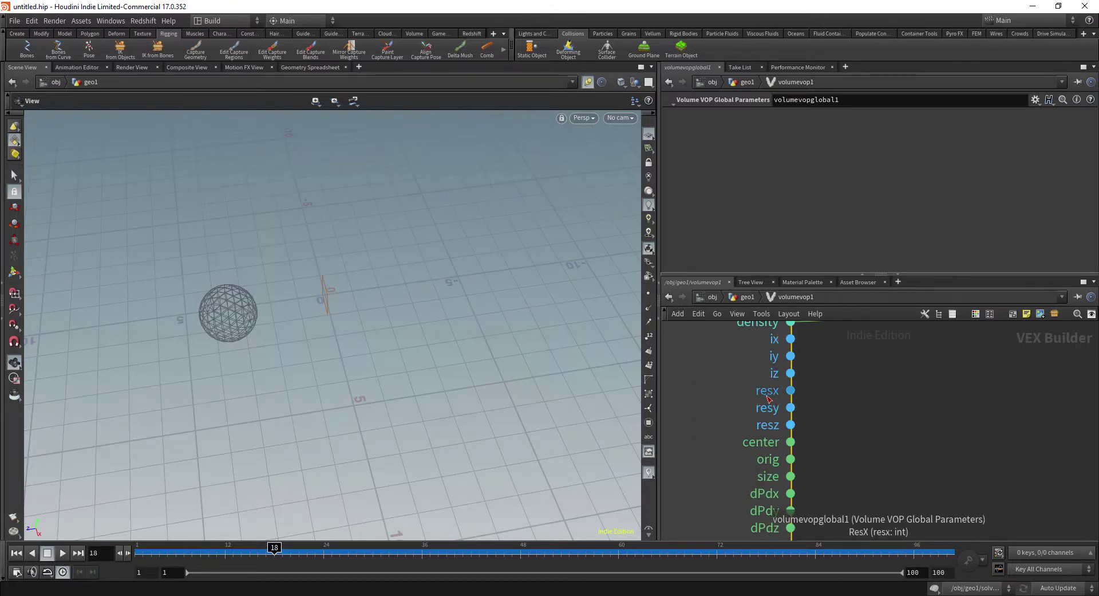
scroll(836, 399, "down", 3)
middle_click_drag(871, 392, 824, 394)
scroll(806, 401, "up", 1)
key("Tab")
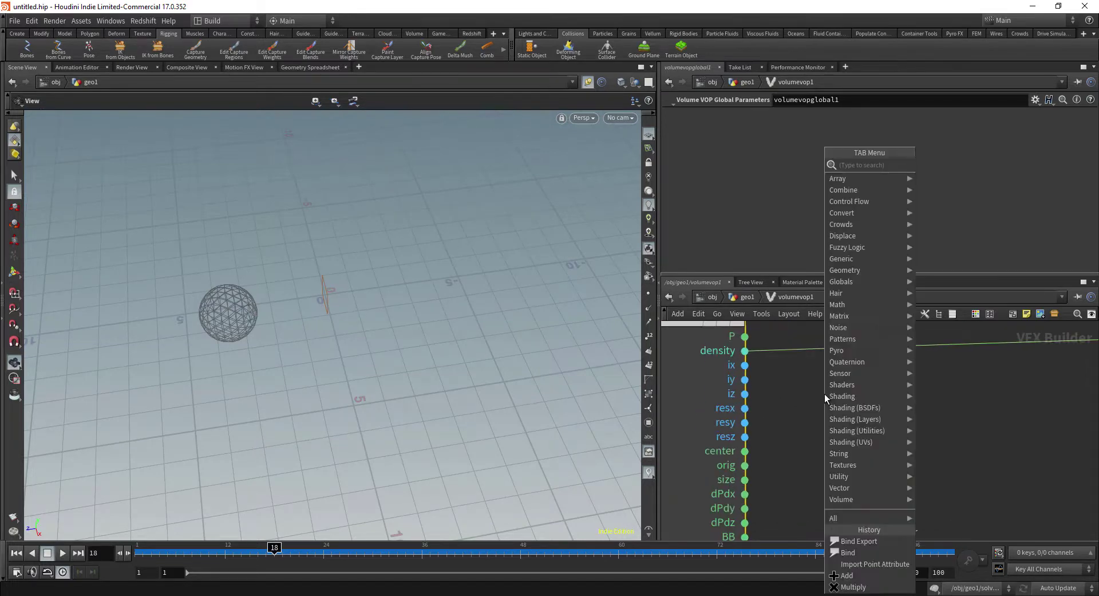
key("Escape")
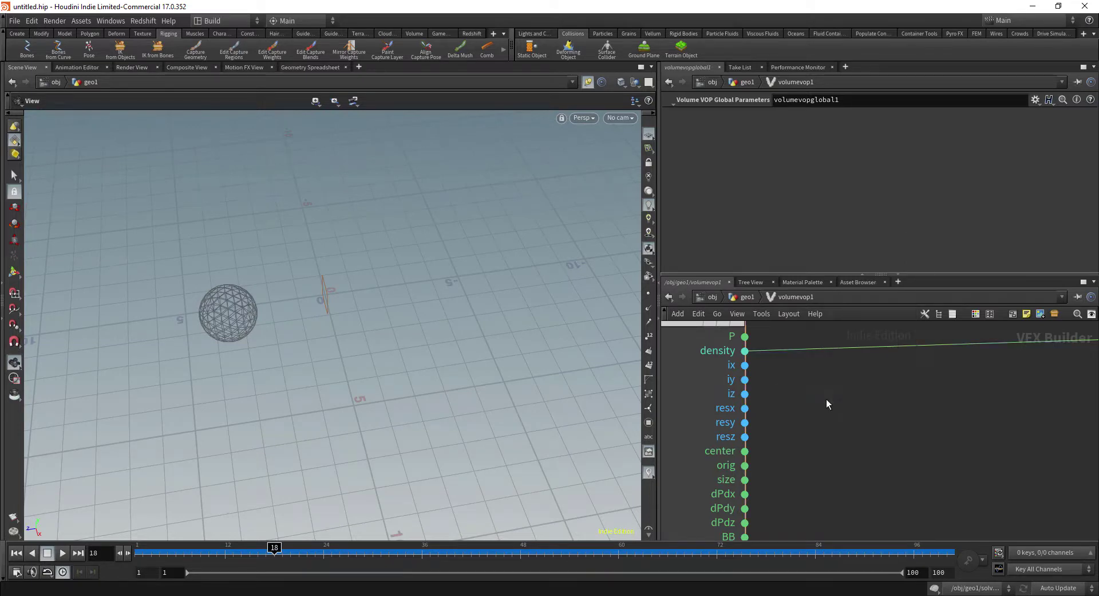
key("Tab")
type("mul")
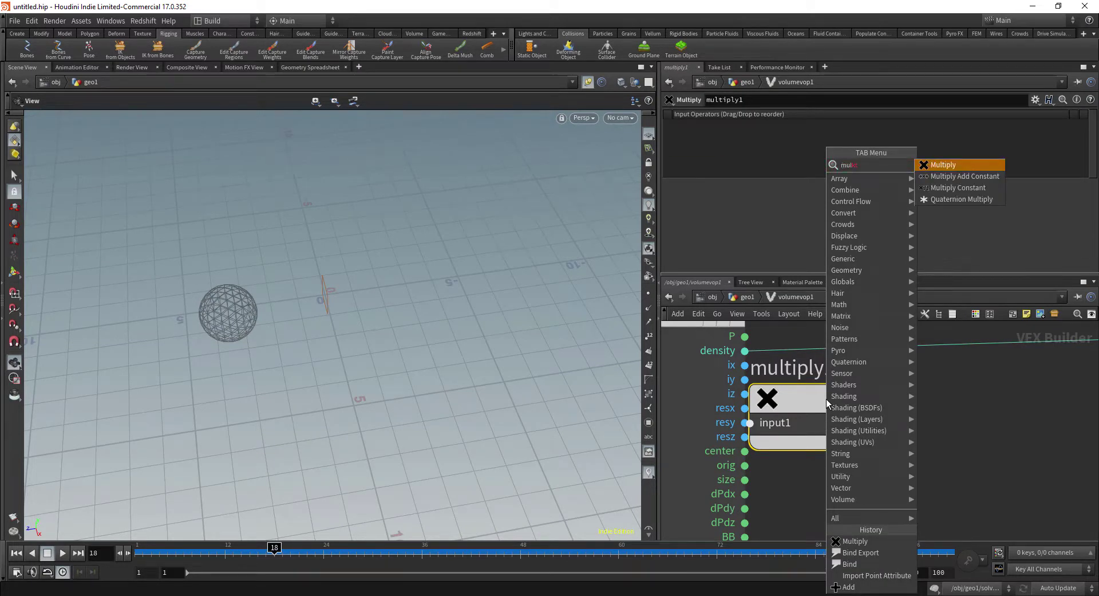
key("Escape")
left_click_drag(827, 398, 921, 397)
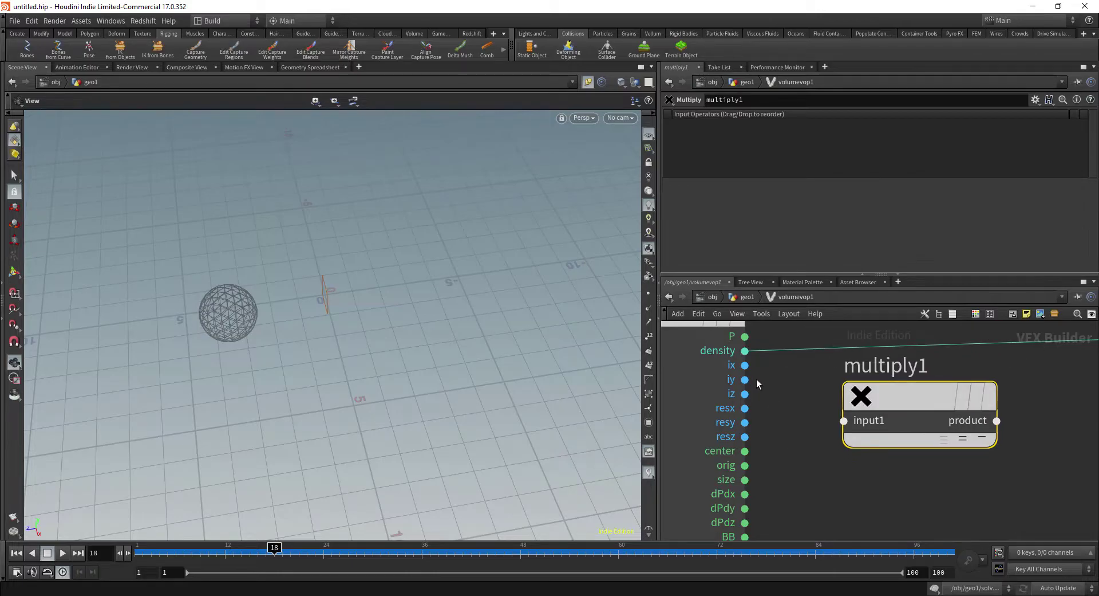
Step: Switch to Photoshop and draw a second red box around row index 2 in the grid sketch
key("alt+Tab")
left_click_drag(265, 104, 266, 113)
left_click_drag(303, 107, 310, 119)
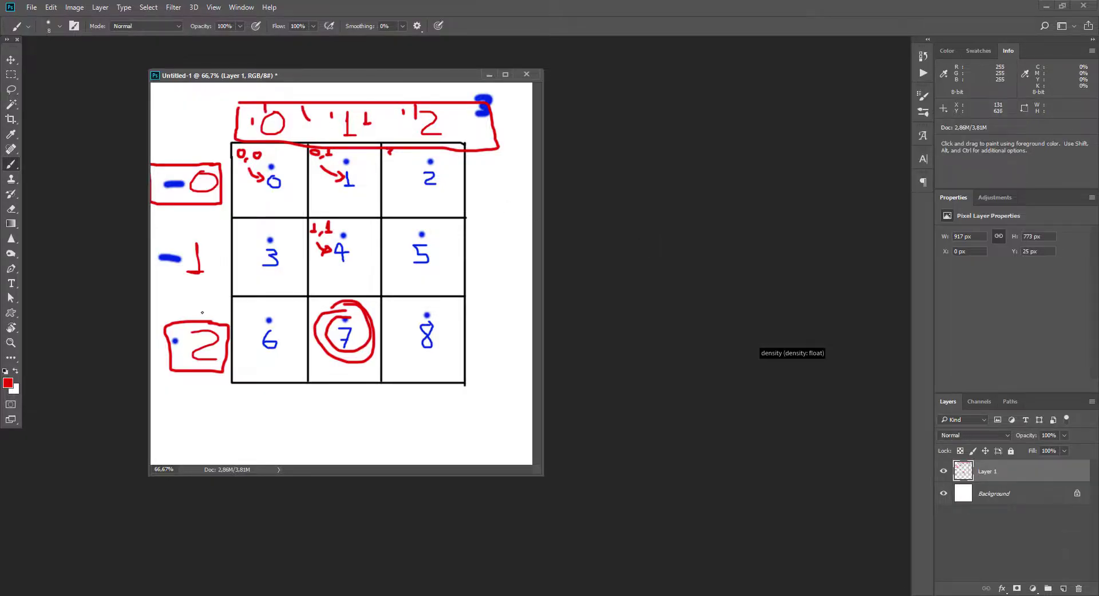
mouse_move(201, 310)
left_mouse_down()
mouse_move(161, 341)
mouse_move(228, 367)
mouse_move(230, 317)
mouse_move(190, 314)
left_mouse_up()
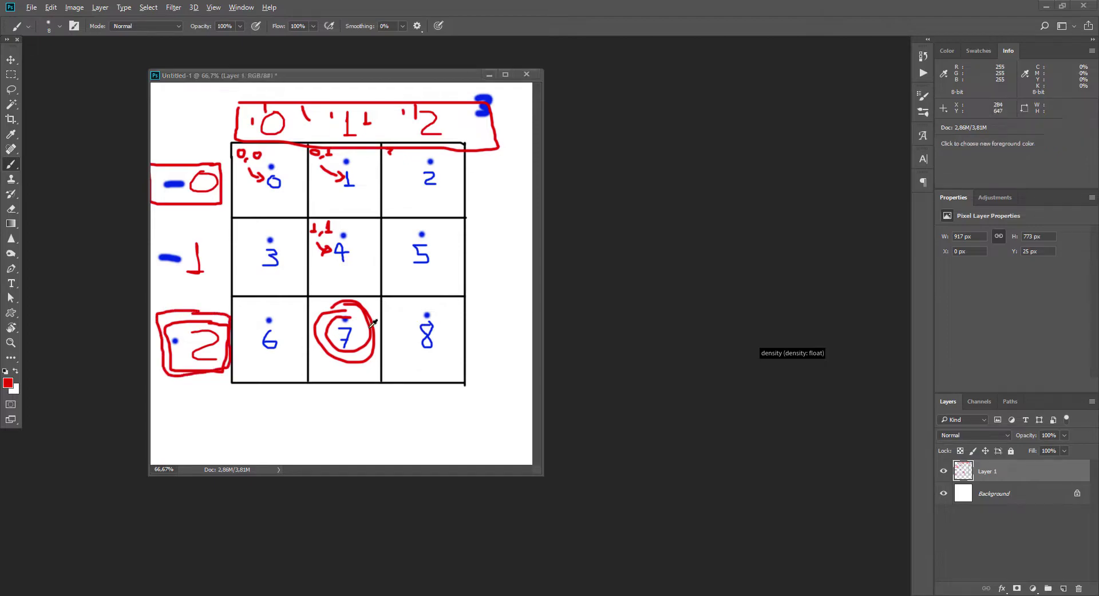
Step: Return to Houdini and wire resx and iy into the first two inputs of multiply1
key("alt+Tab")
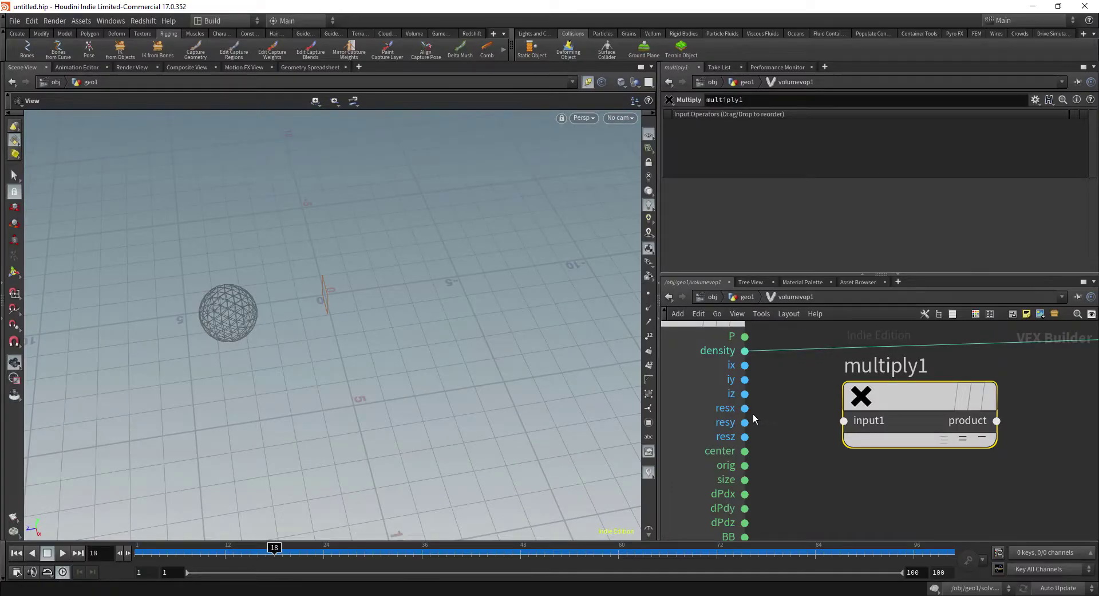
left_click_drag(745, 408, 900, 407)
left_click(744, 379)
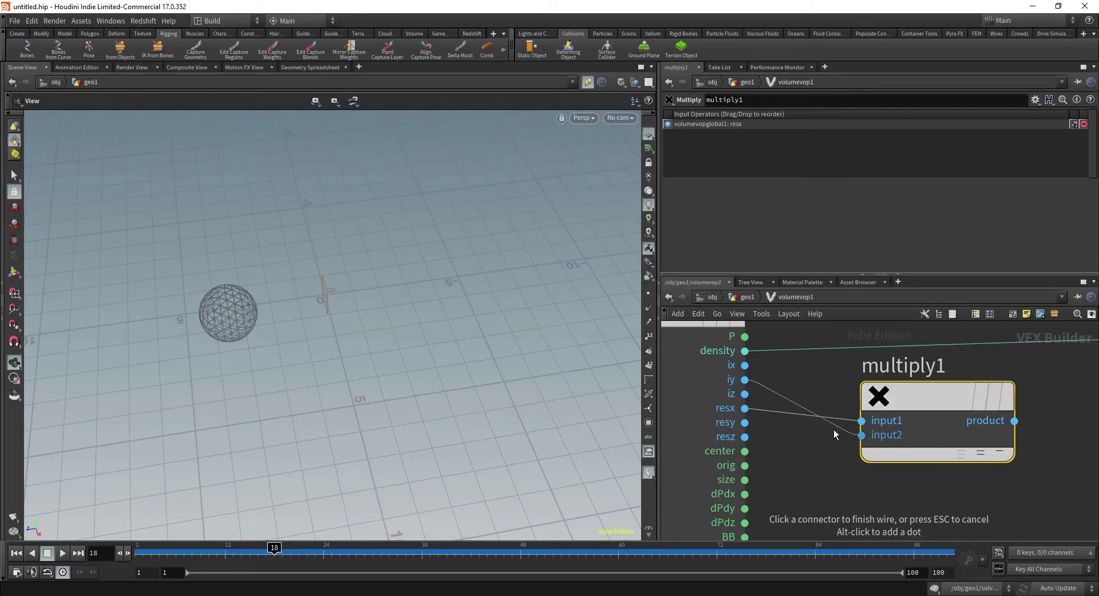
left_click(862, 435)
mouse_move(853, 396)
middle_mouse_down()
mouse_move(828, 391)
mouse_move(853, 399)
middle_mouse_up()
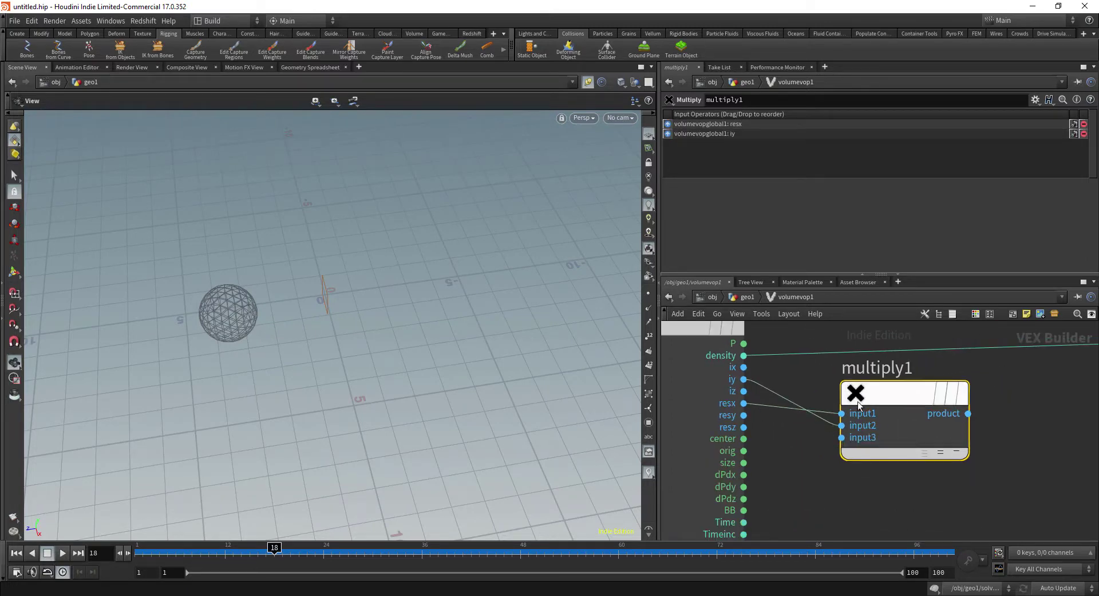
left_click_drag(887, 404, 868, 403)
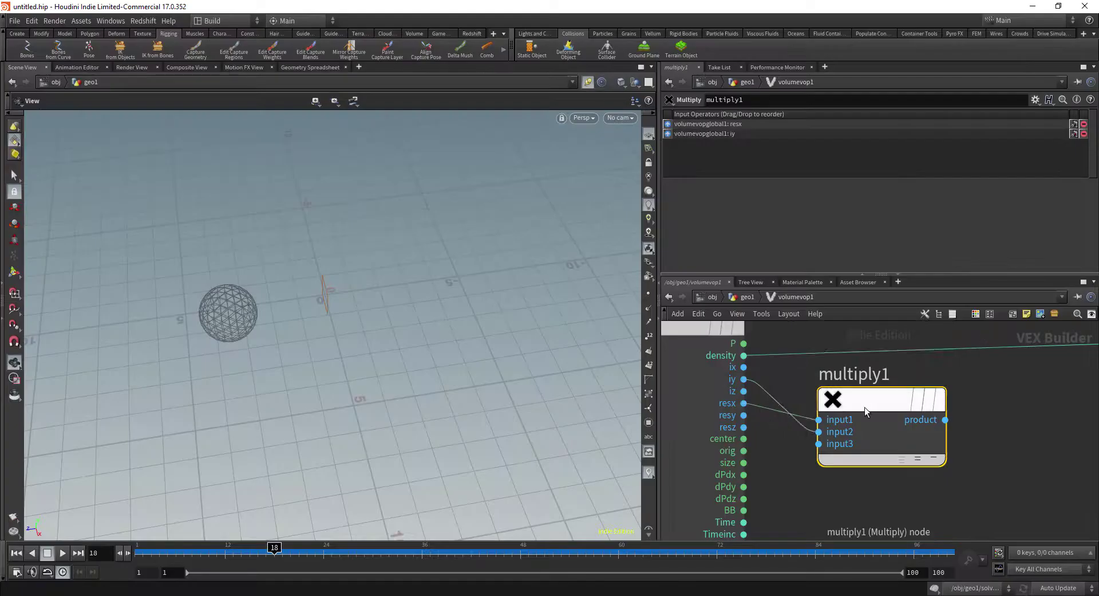
Step: Place an Add node after multiply1, then connect the product to its first input and ix to its second
key("Tab")
type("add")
key("Return")
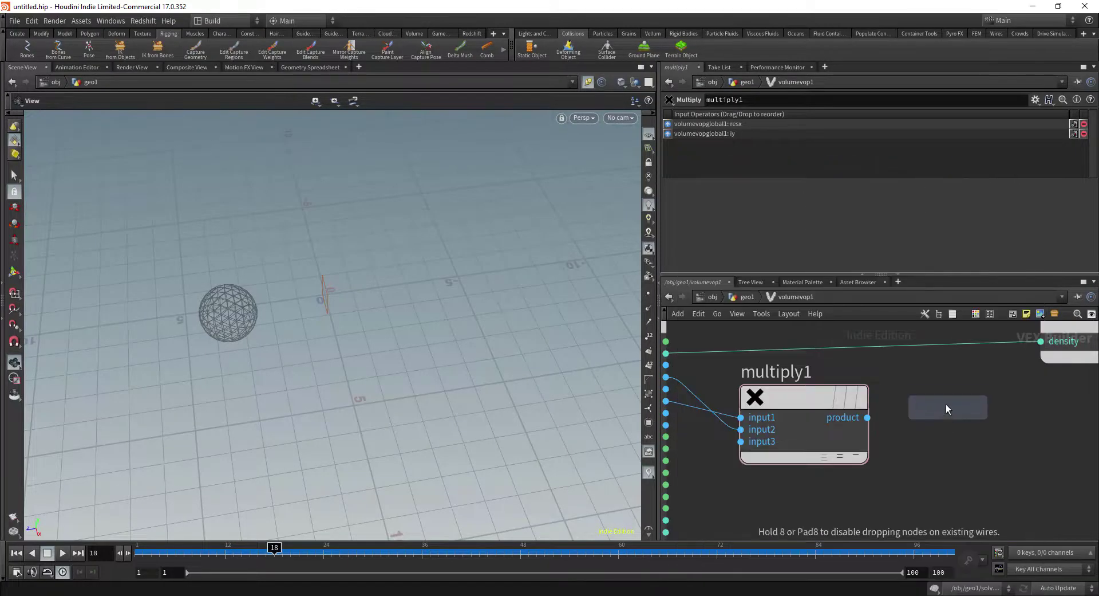
left_click(941, 402)
left_click(872, 418)
left_click(934, 418)
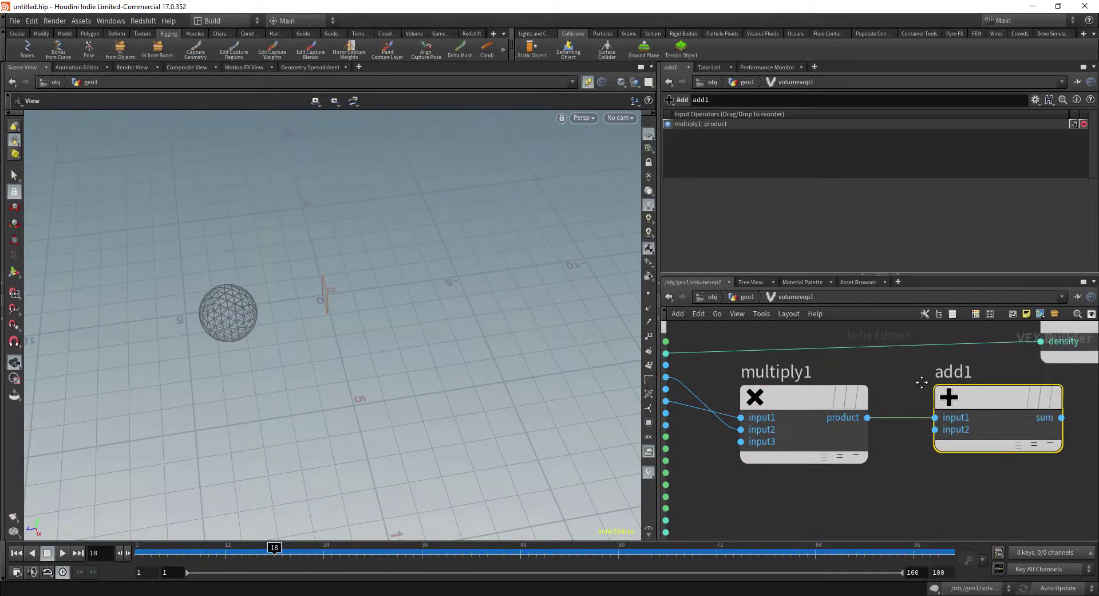
middle_click_drag(923, 383, 975, 390)
left_click(719, 373)
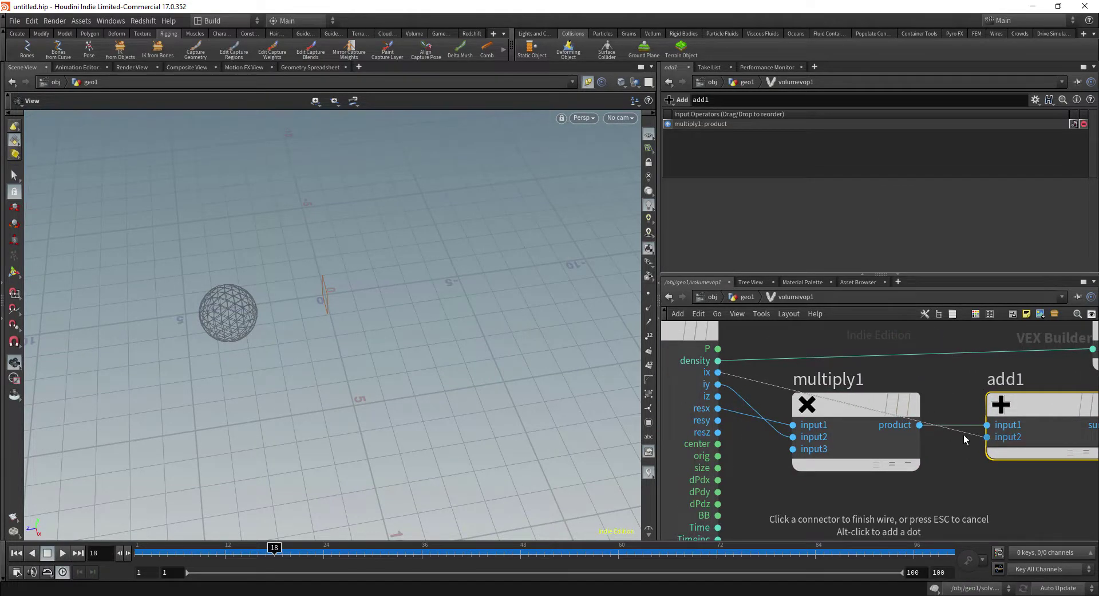
left_click(986, 438)
Step: Rearrange multiply1 and add1 so the wires between volumevopglobal1 and the two nodes are easy to read
scroll(939, 466, "down", 3)
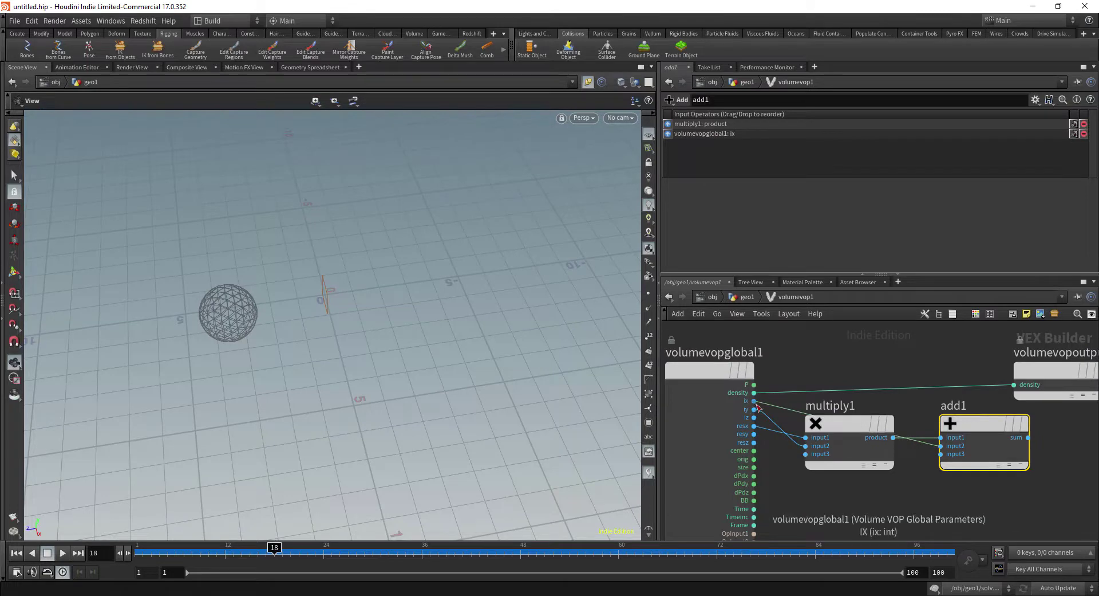
left_click_drag(843, 440, 844, 466)
middle_click_drag(891, 419, 819, 420)
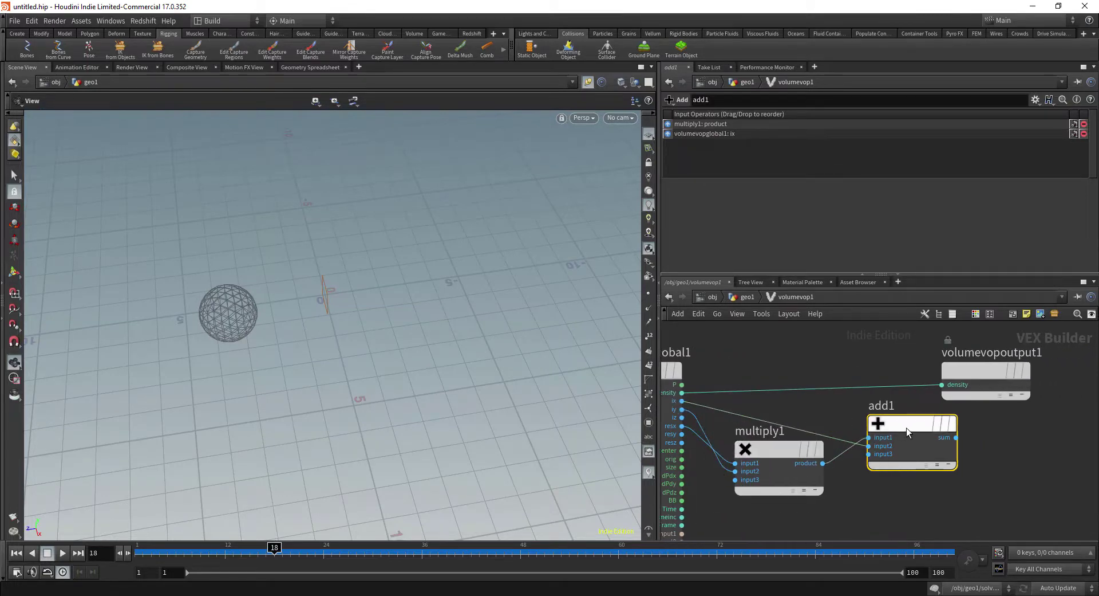
left_click_drag(908, 428, 904, 437)
middle_click_drag(1014, 420, 1053, 406)
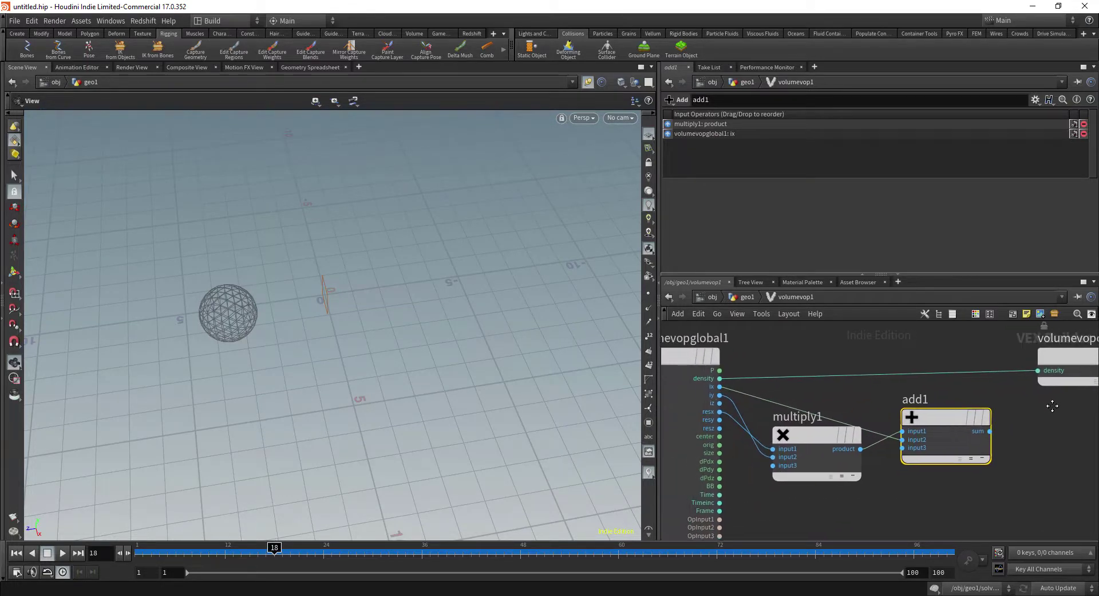
scroll(721, 442, "up", 3)
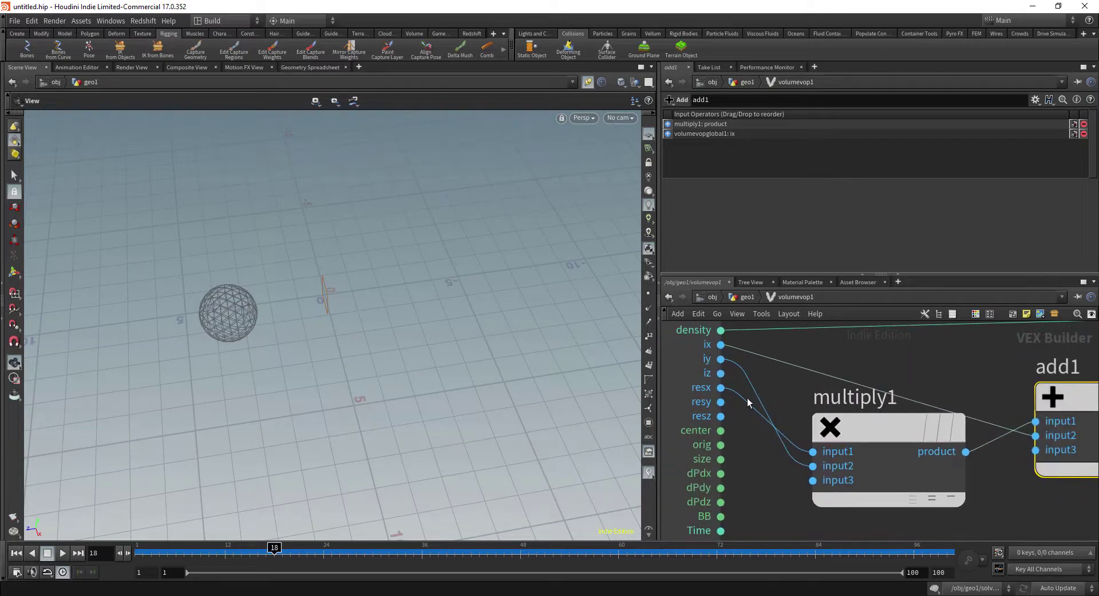
Step: Delete the volumevopoutput1 node from the VOP network
middle_click_drag(966, 365, 834, 373)
scroll(834, 374, "down", 2)
middle_click_drag(1038, 410, 946, 431)
left_click(945, 378)
key("Delete")
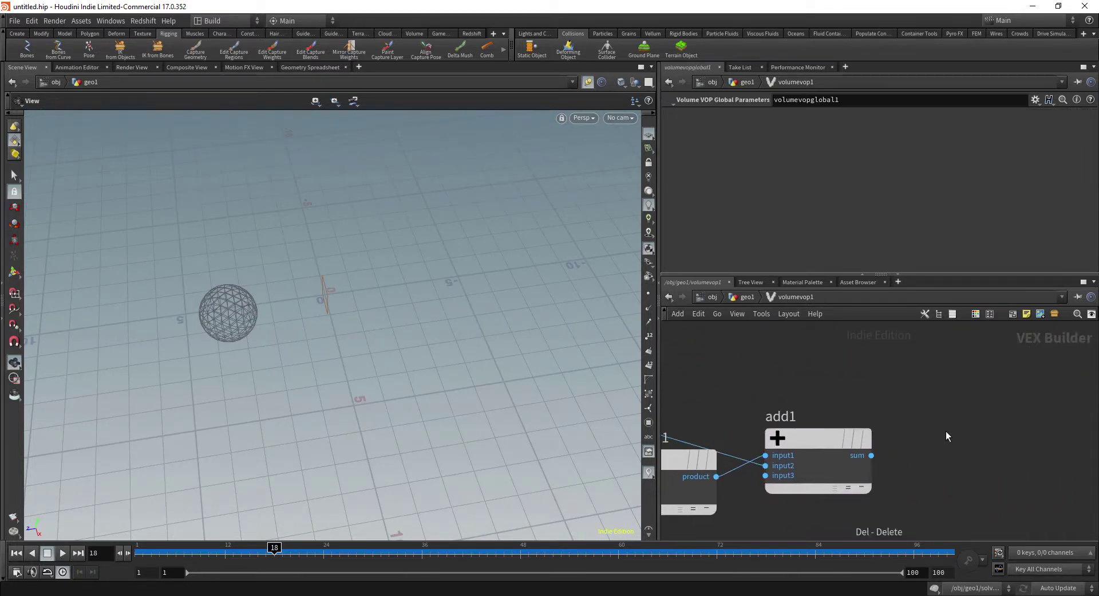
Step: Place a Bind node beyond add1 in the VOP network
key("Tab")
type("bind")
key("Return")
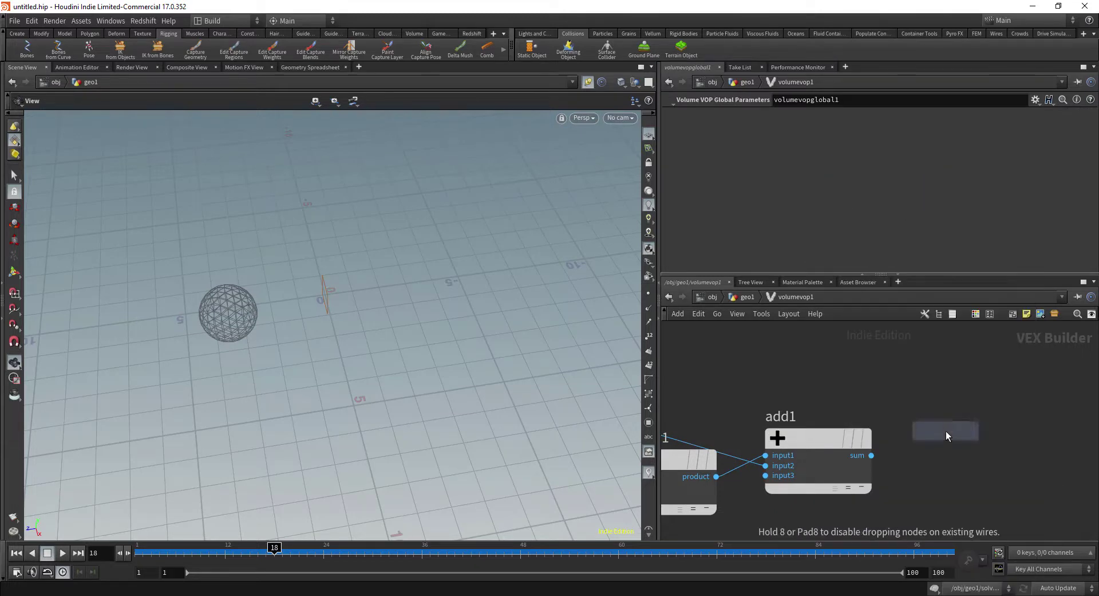
left_click(946, 430)
left_click_drag(946, 430, 999, 420)
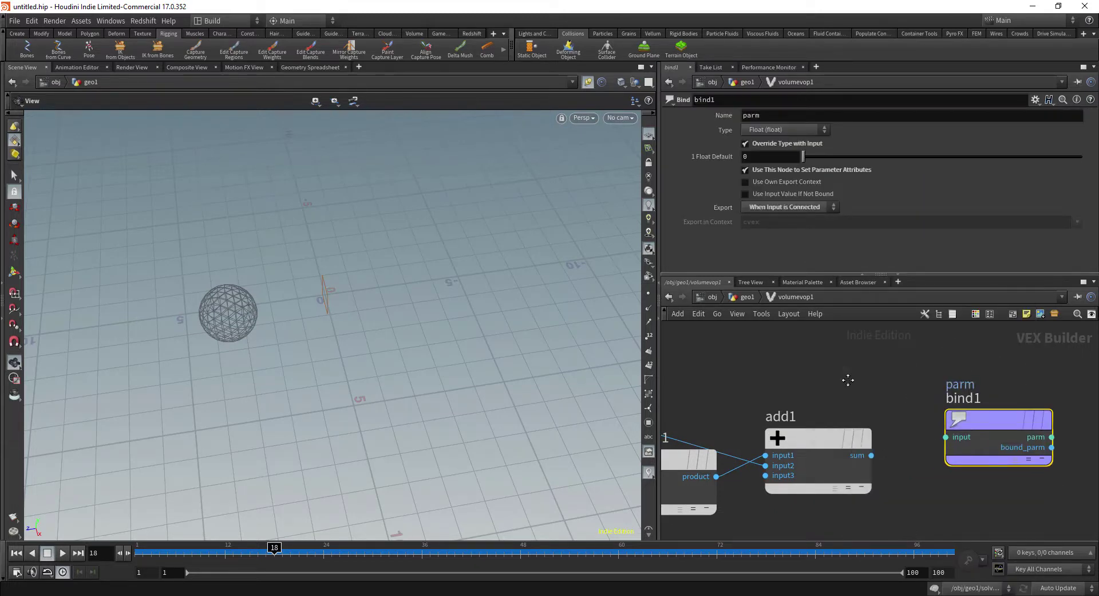
Step: Connect the sum output of add1 to the Bind node's input and move the Bind node farther from add1
middle_click_drag(836, 389, 909, 349)
scroll(916, 353, "down", 2)
scroll(802, 375, "up", 3)
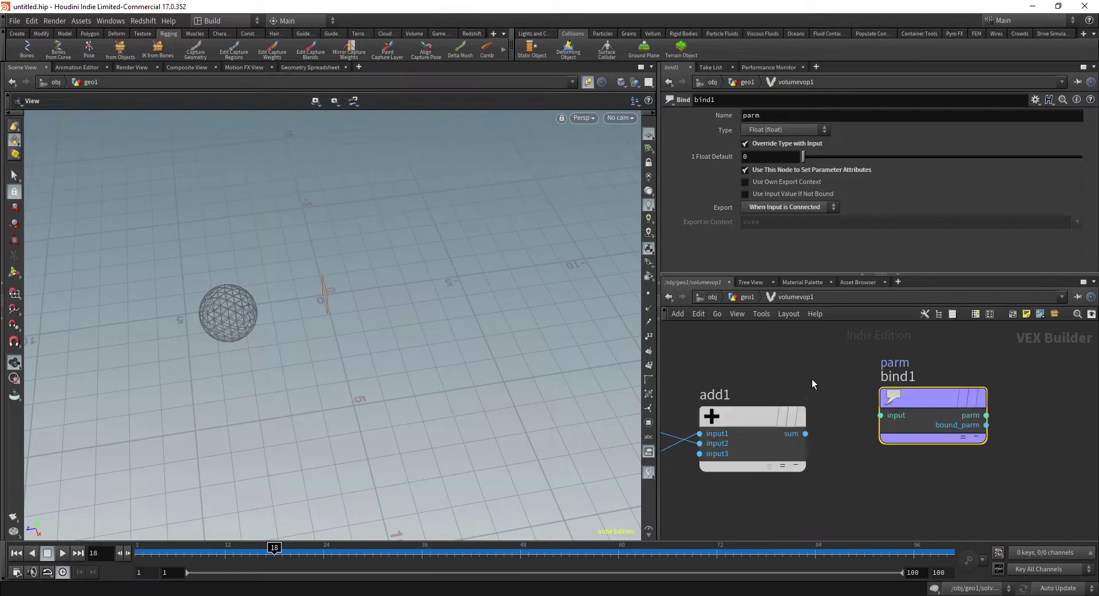
left_click_drag(814, 435, 928, 422)
middle_click_drag(835, 378, 847, 373)
left_click_drag(933, 417, 1040, 408)
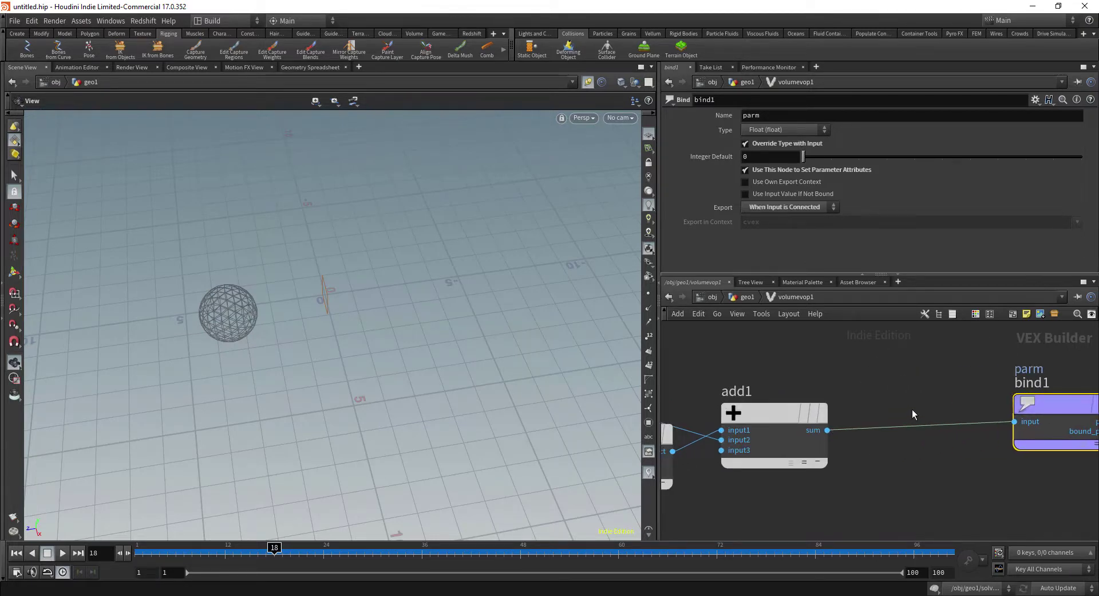
middle_click_drag(915, 414, 774, 407)
left_click_drag(908, 423, 944, 422)
middle_click_drag(754, 395, 908, 400)
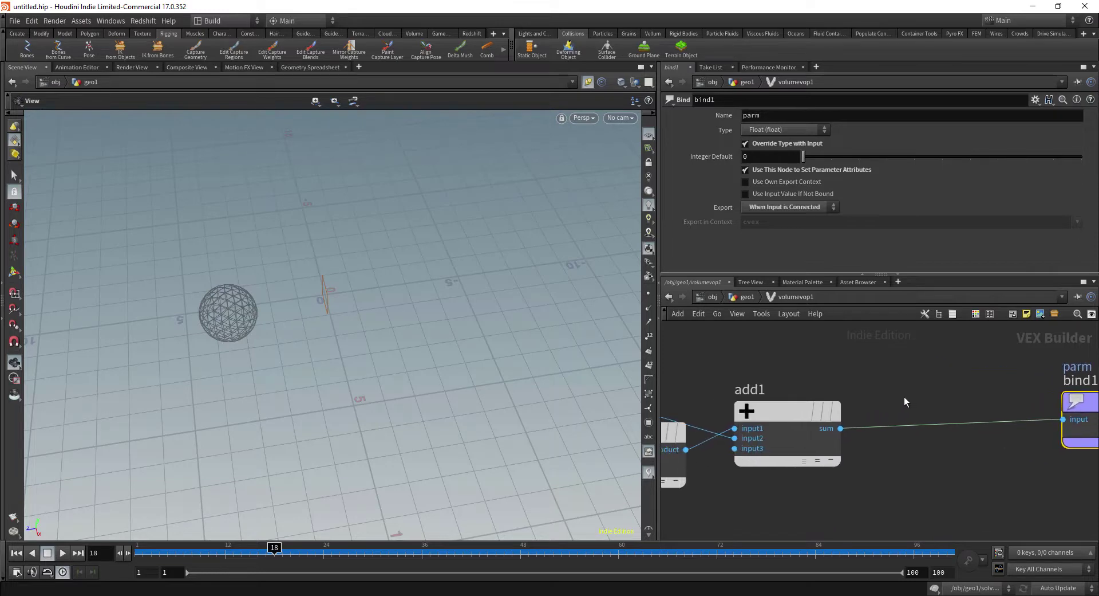
scroll(907, 399, "down", 2)
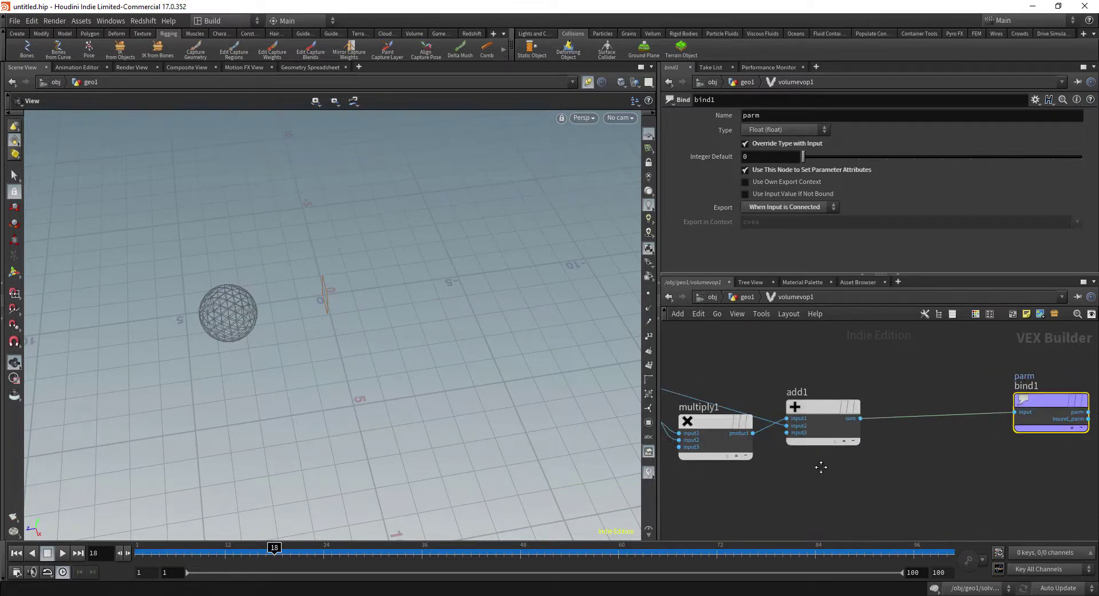
mouse_move(809, 477)
middle_mouse_down()
mouse_move(885, 468)
mouse_move(829, 484)
middle_mouse_up()
scroll(884, 465, "down", 1)
scroll(853, 481, "up", 2)
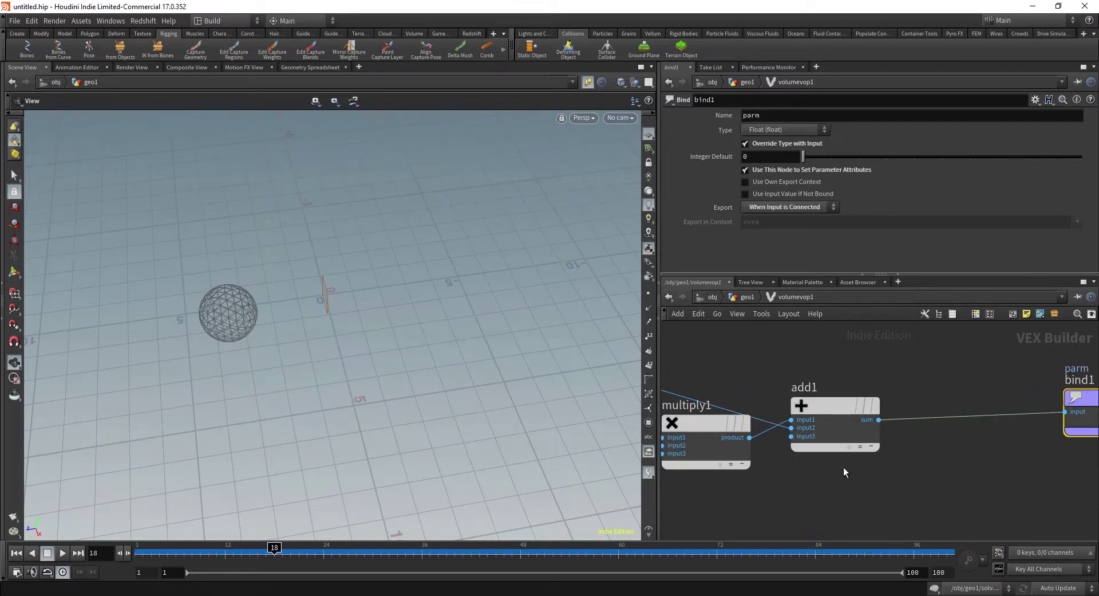
Step: Go up to the geo1 network and examine the parameters of the volume1 and color1 nodes feeding volumevop1
left_click(753, 298)
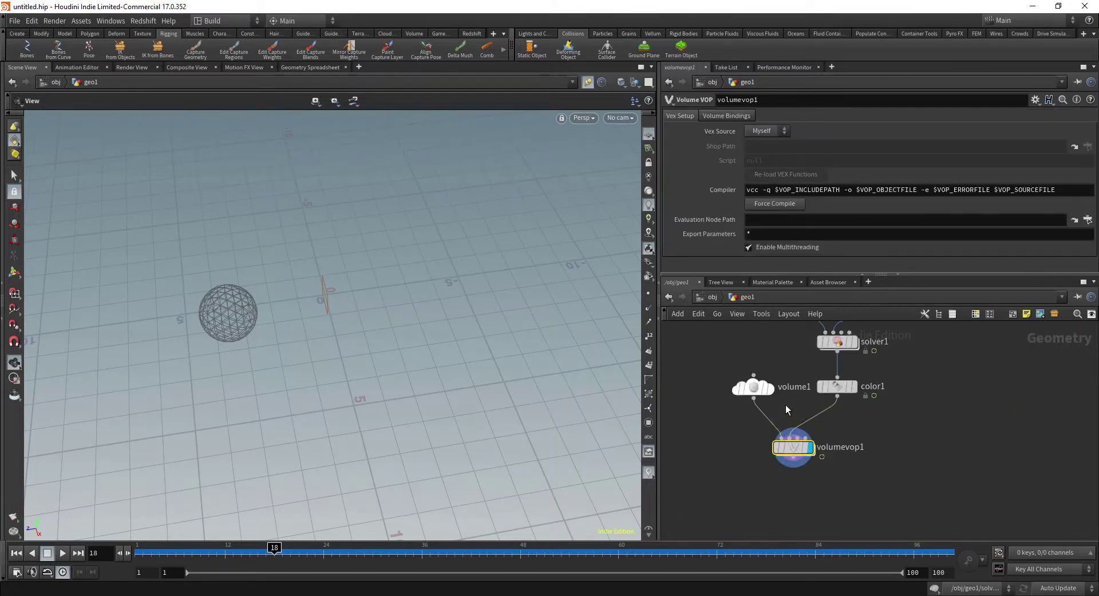
scroll(829, 397, "up", 3)
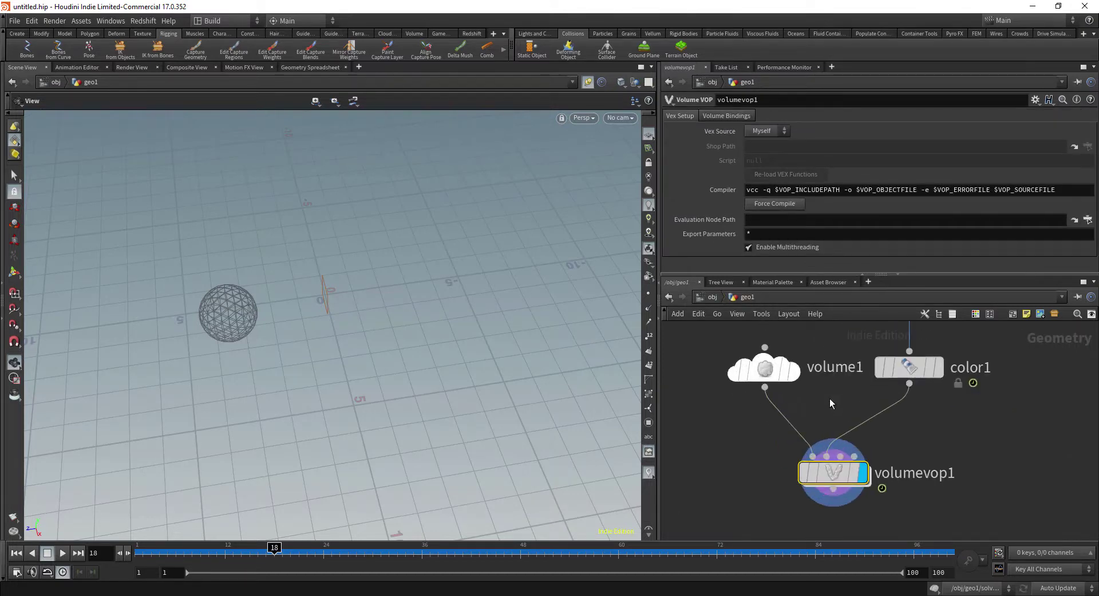
left_click(747, 366)
left_click(888, 362)
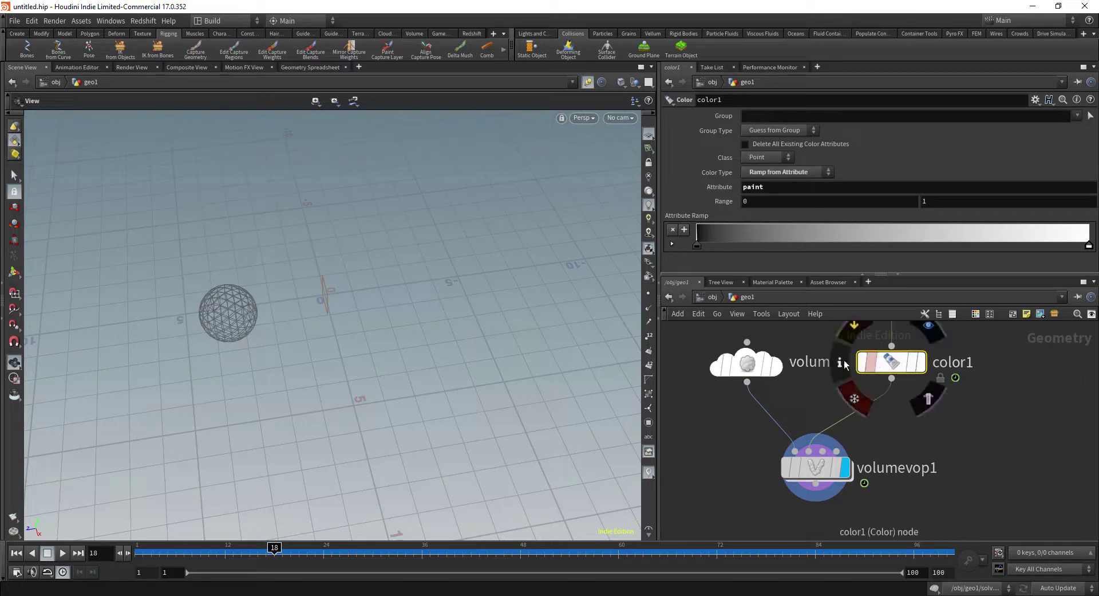
left_click(748, 367)
left_click(892, 362)
left_click(766, 370)
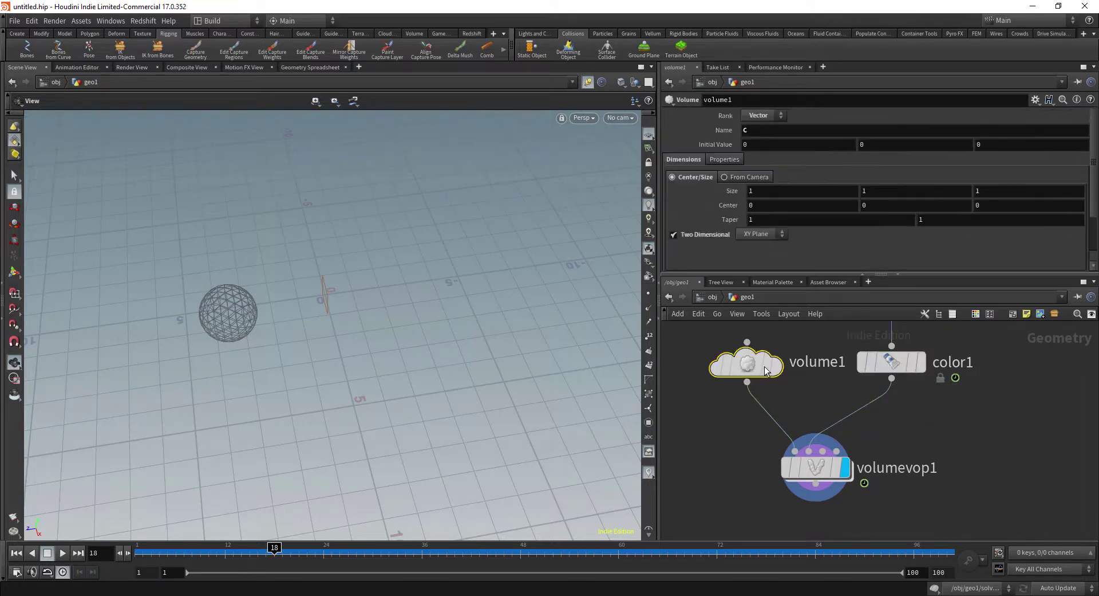
middle_click_drag(928, 418, 895, 498)
Step: Inspect the point attribute transferred by attribtransfer1 inside solver1, and return to the geo1 network
double_click(865, 366)
middle_click_drag(869, 436, 883, 432)
left_click(836, 410)
left_click(681, 176)
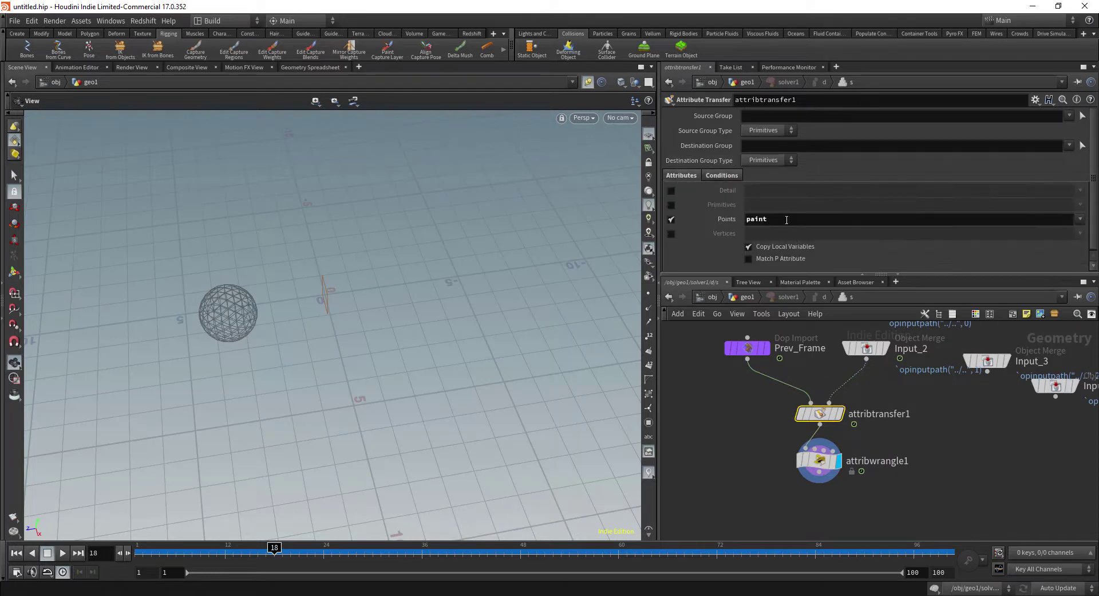
left_click(753, 297)
middle_click_drag(805, 485, 799, 387)
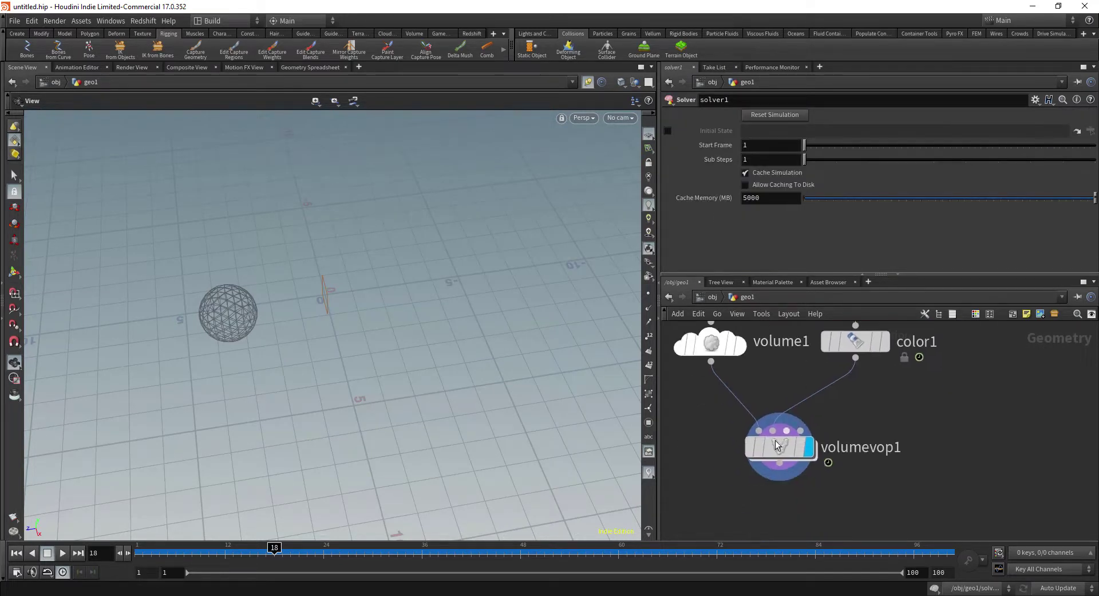
Step: Enter volumevop1 and place an Import Point Attribute node below the wire between add1 and bind1
double_click(785, 445)
middle_click_drag(971, 447, 911, 455)
left_click(905, 450)
key("Tab")
type("import")
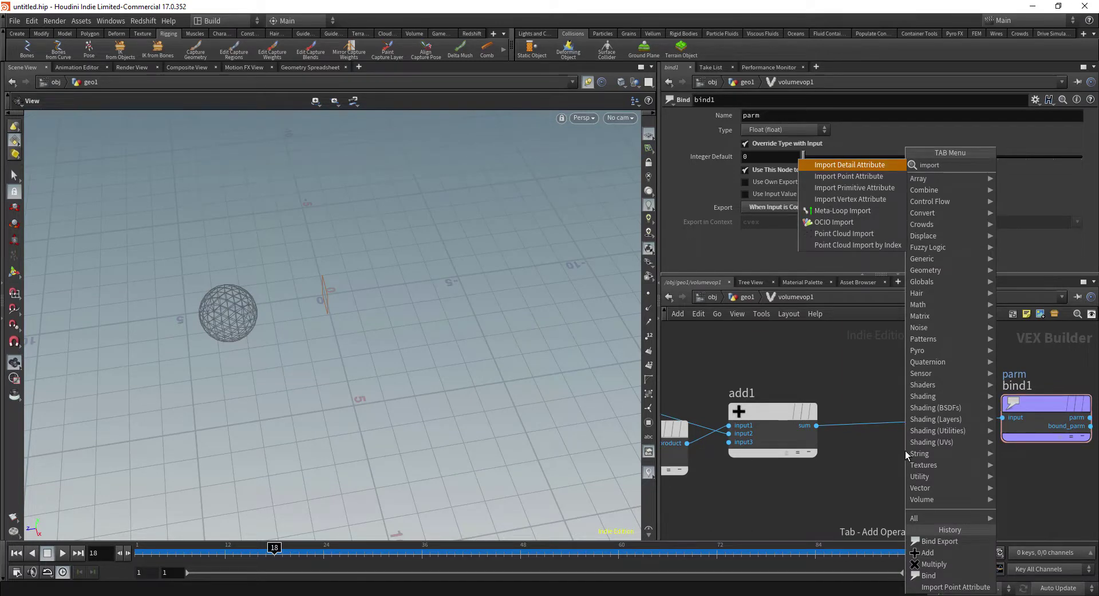
key("Down")
key("Return")
left_click(906, 450)
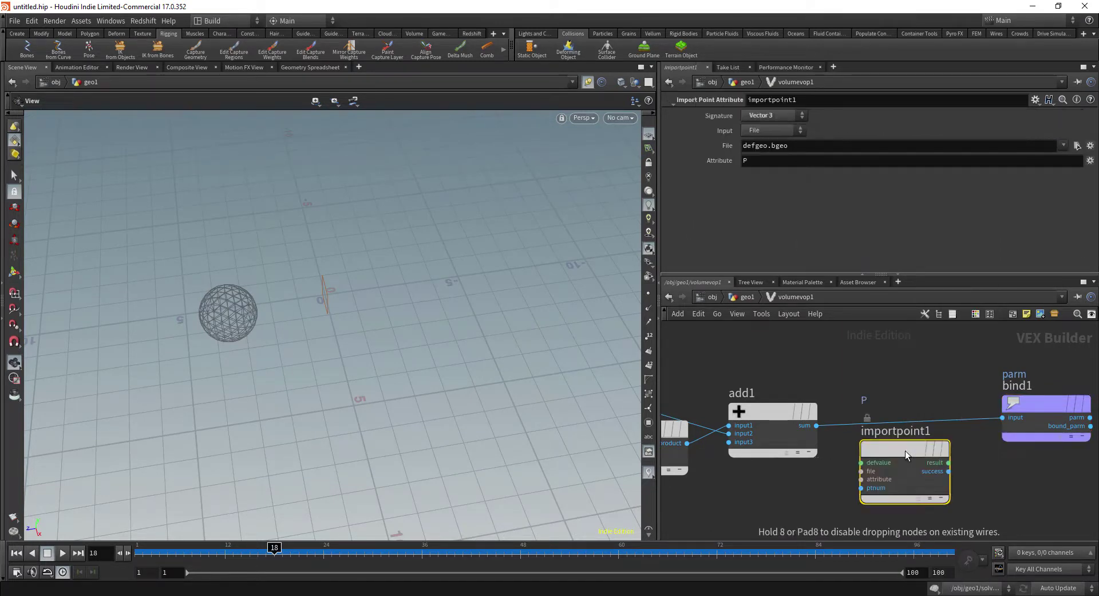
left_click_drag(905, 450, 901, 357)
middle_click_drag(817, 378, 761, 397)
left_click_drag(830, 372, 857, 466)
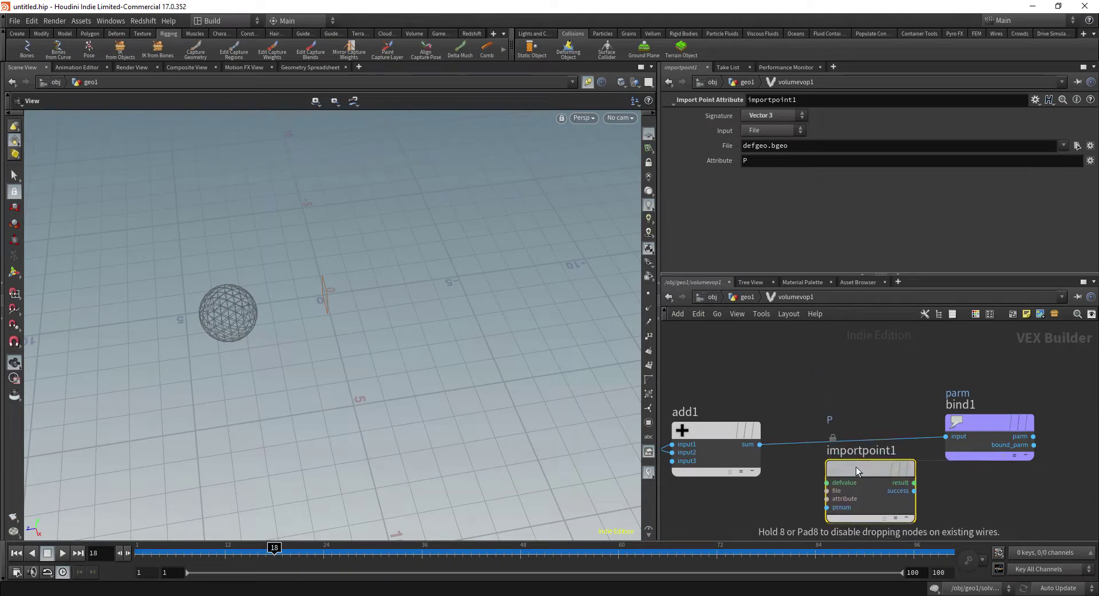
Step: Connect add1's sum output to the ptnum input of importpoint1
middle_click_drag(789, 403, 785, 343)
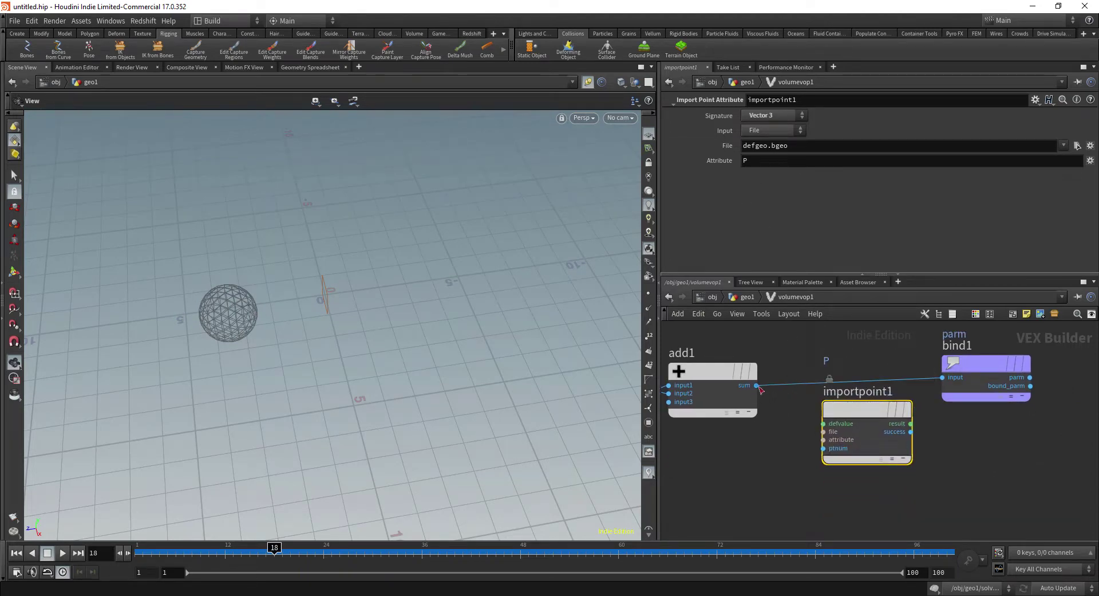
scroll(793, 395, "up", 2)
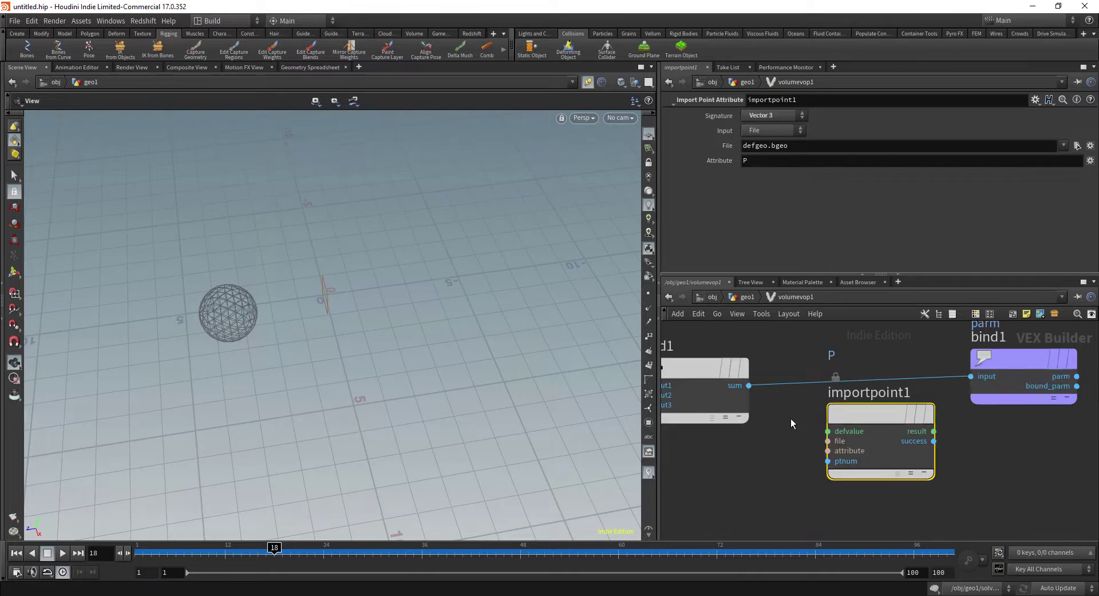
left_click(750, 386)
left_click(827, 461)
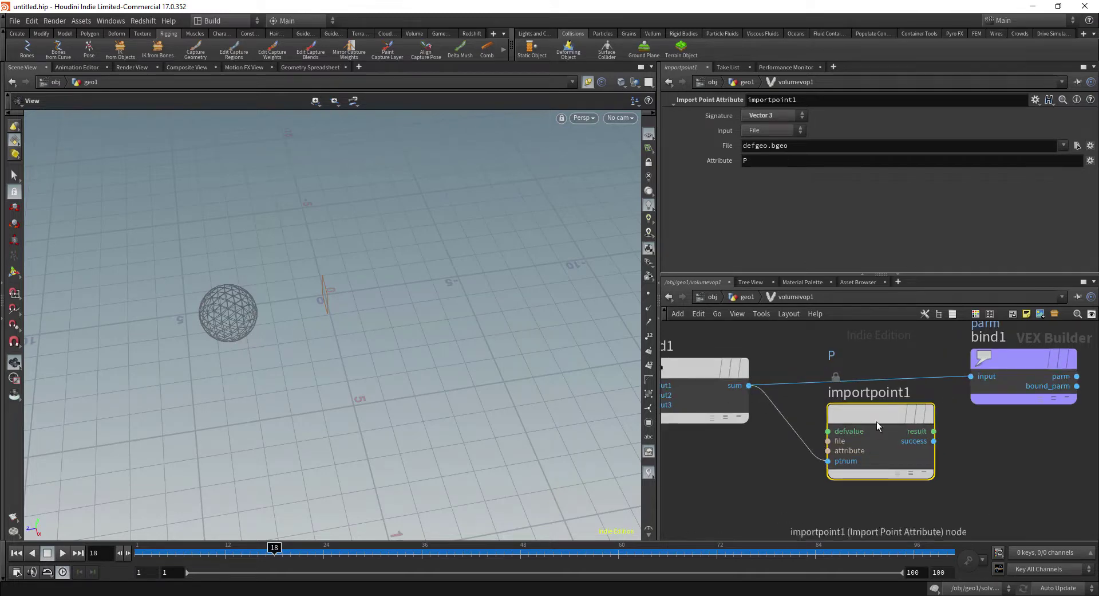
Step: Configure importpoint1 with the Vector 3 signature to read the paint attribute from the Second Input, checking volumevop1's wiring in geo1
left_click(796, 116)
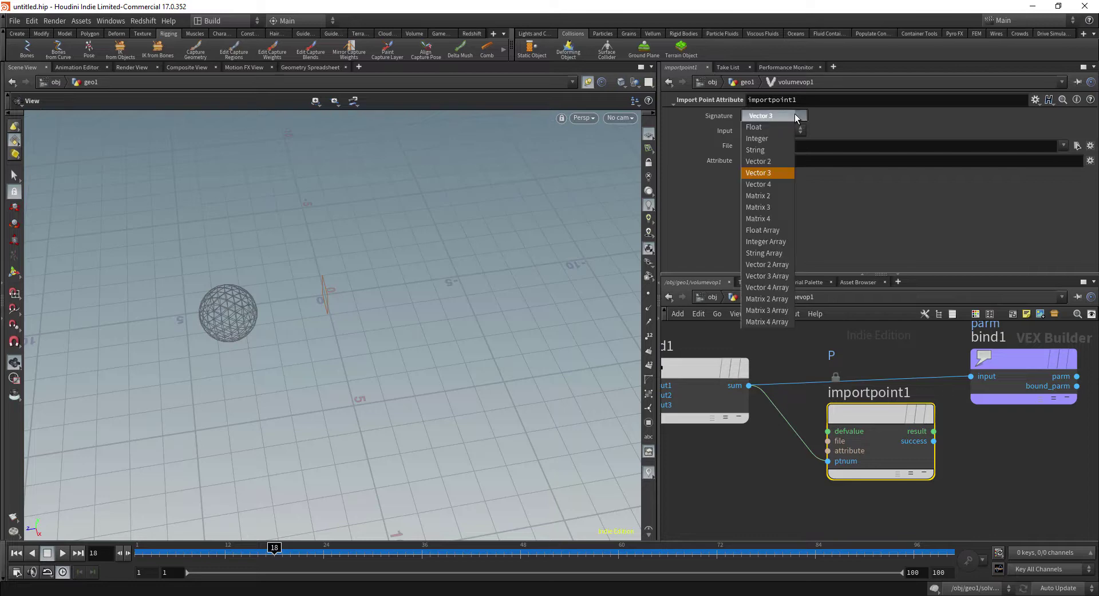
left_click(770, 174)
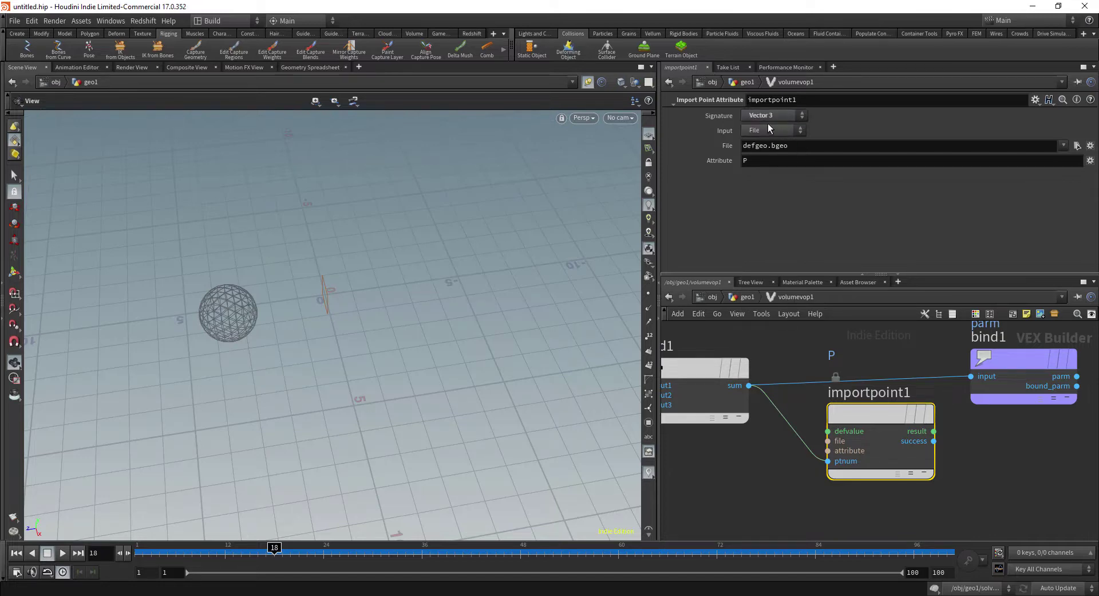
left_click(760, 138)
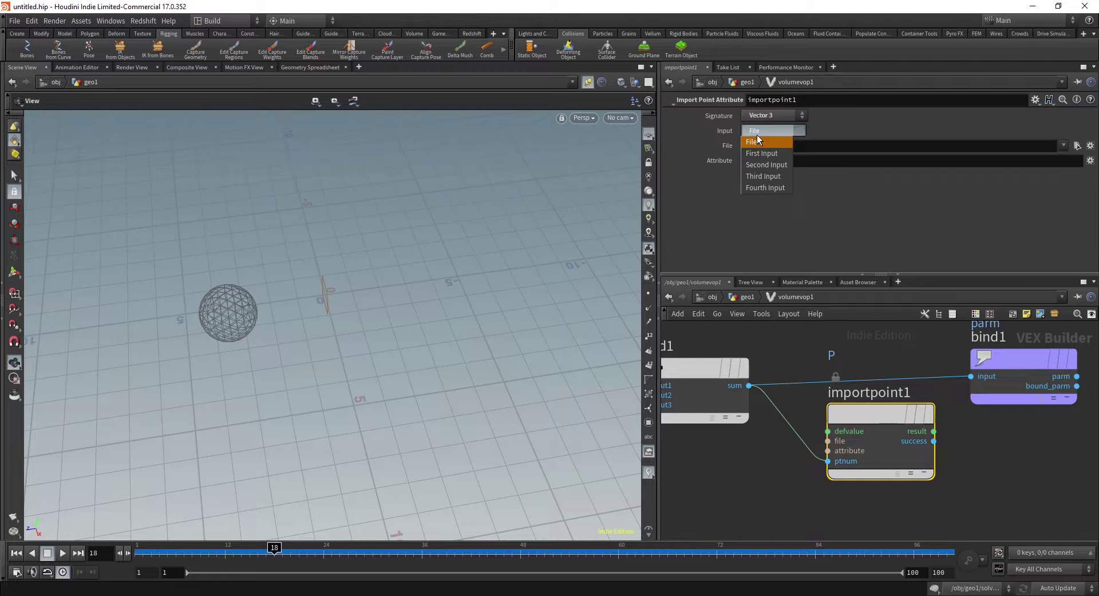
left_click(770, 165)
left_click(746, 297)
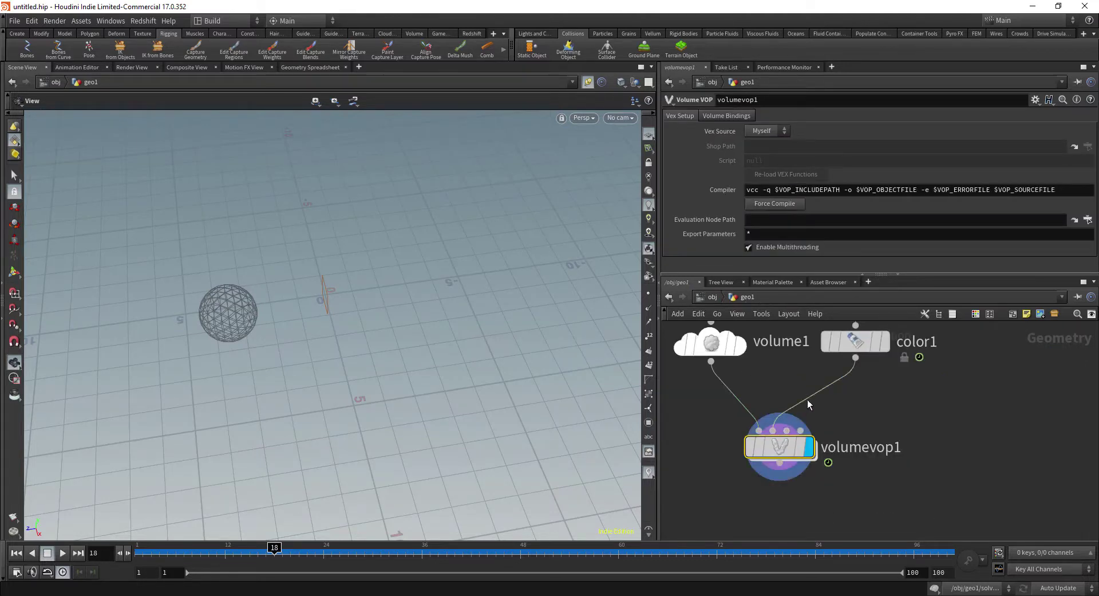
double_click(783, 448)
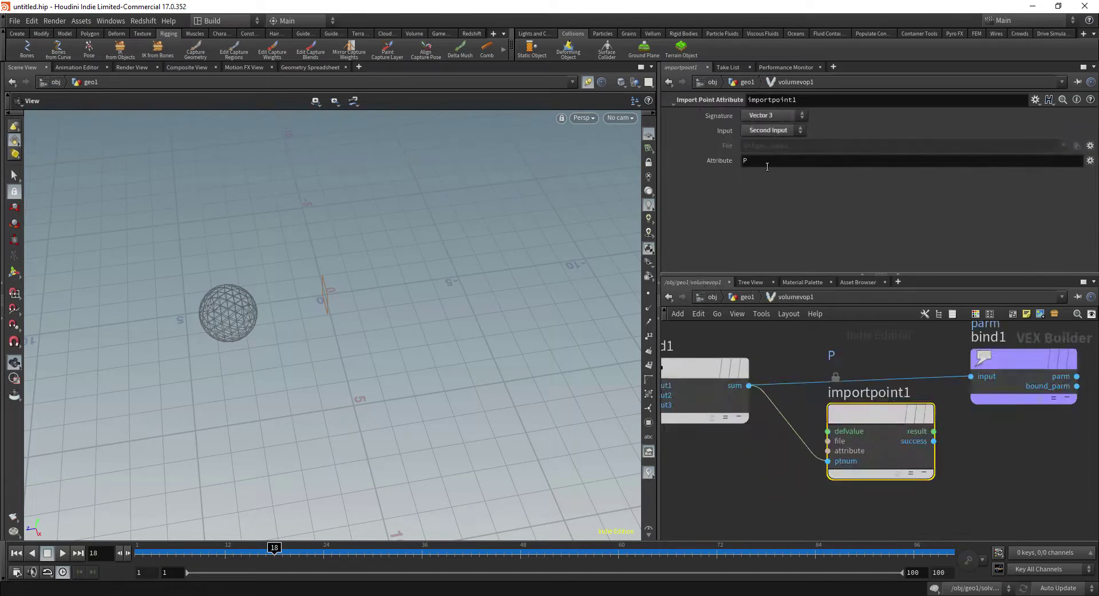
left_click(767, 166)
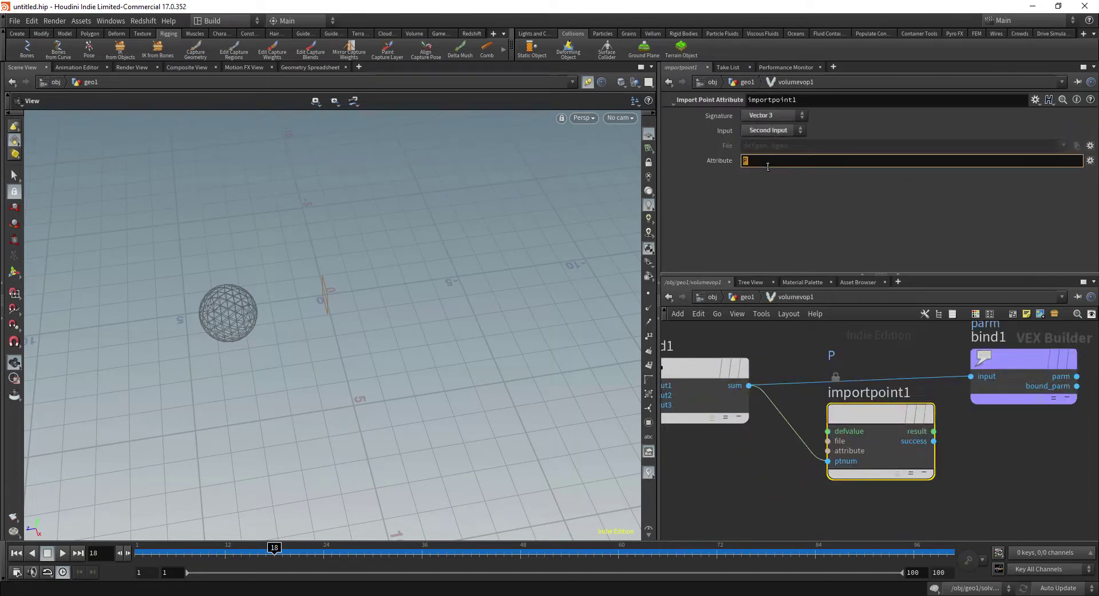
key("Return")
Step: Connect importpoint1's result output to the Bind node's input in place of add1, and move bind1 lower
middle_click_drag(1009, 401, 901, 411)
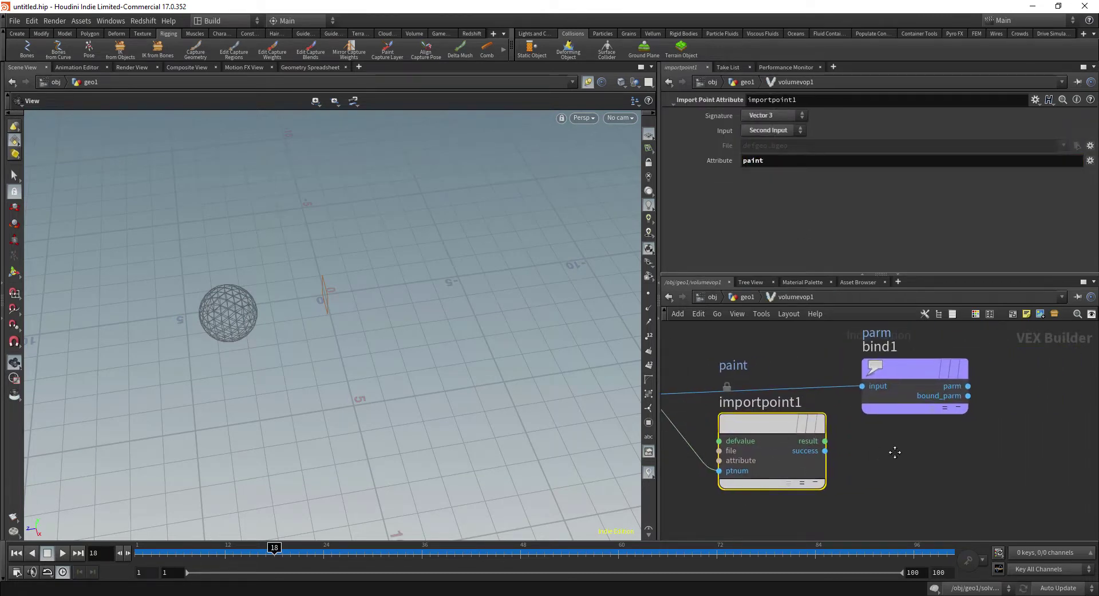
left_click(825, 440)
left_click(883, 385)
left_click_drag(929, 370, 922, 410)
left_click(922, 410)
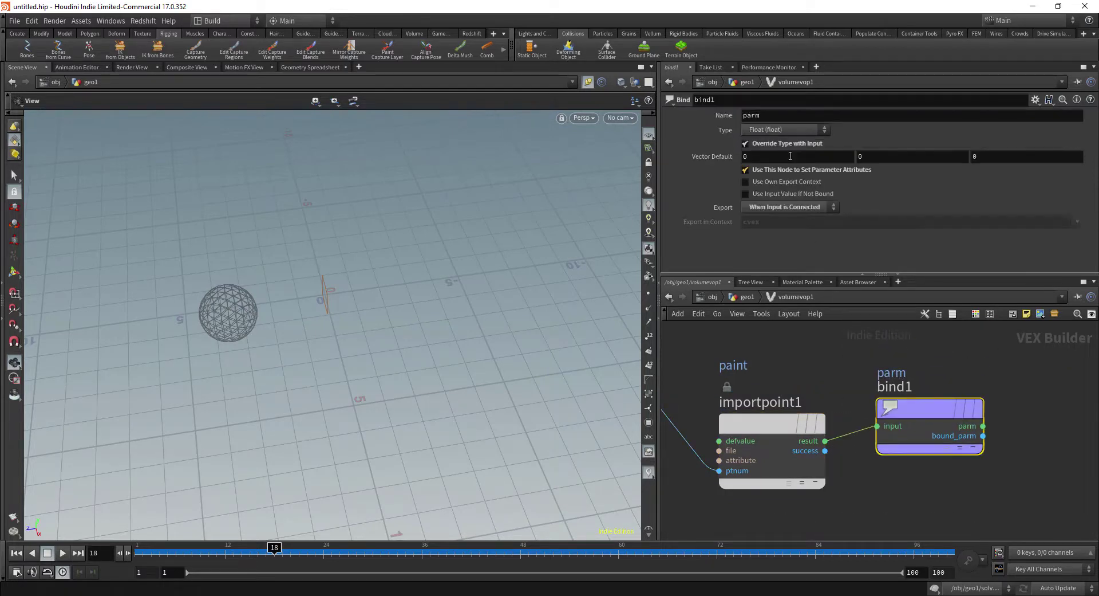
Step: Name the bound parameter C, set its type to Vector (vector), and align bind1 level with importpoint1
double_click(761, 115)
type("c")
key("Return")
left_click(783, 131)
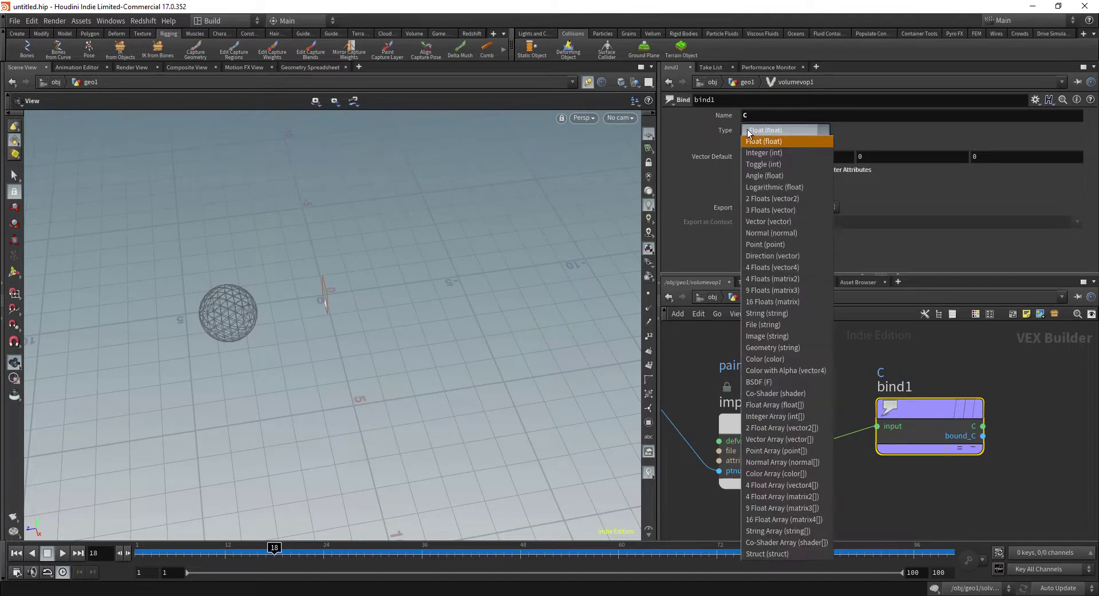
left_click(773, 221)
mouse_move(935, 410)
left_click_drag(934, 410, 934, 425)
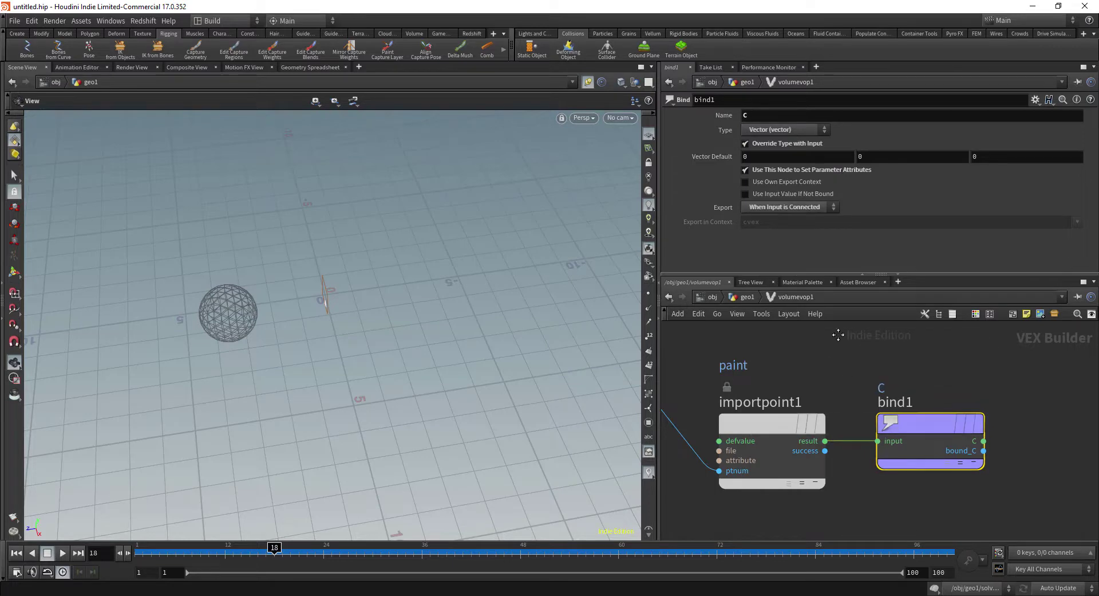
Step: Go up to the geo1 network and display color1 to inspect the painted grid in the viewport
middle_click_drag(836, 336, 883, 330)
left_click(744, 296)
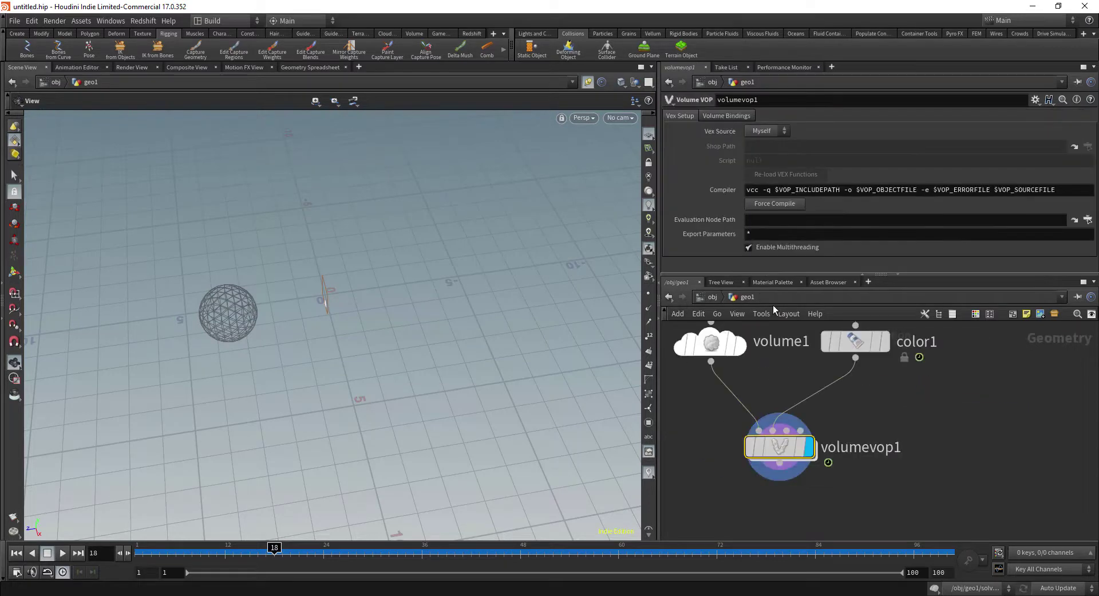
middle_click_drag(800, 387, 791, 418)
left_click(876, 371)
left_click(848, 372)
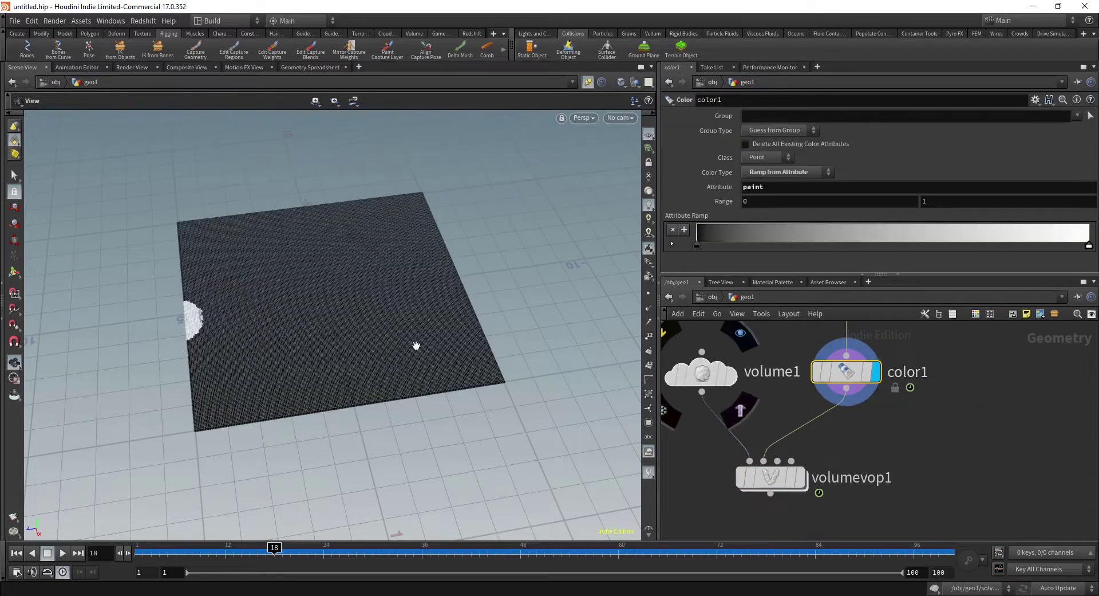
left_click_drag(563, 356, 568, 381)
Step: Move volumevop1 below volume1 and add an Attribute Wrangle node in the free space beside color1's output
middle_click_drag(778, 485, 727, 445)
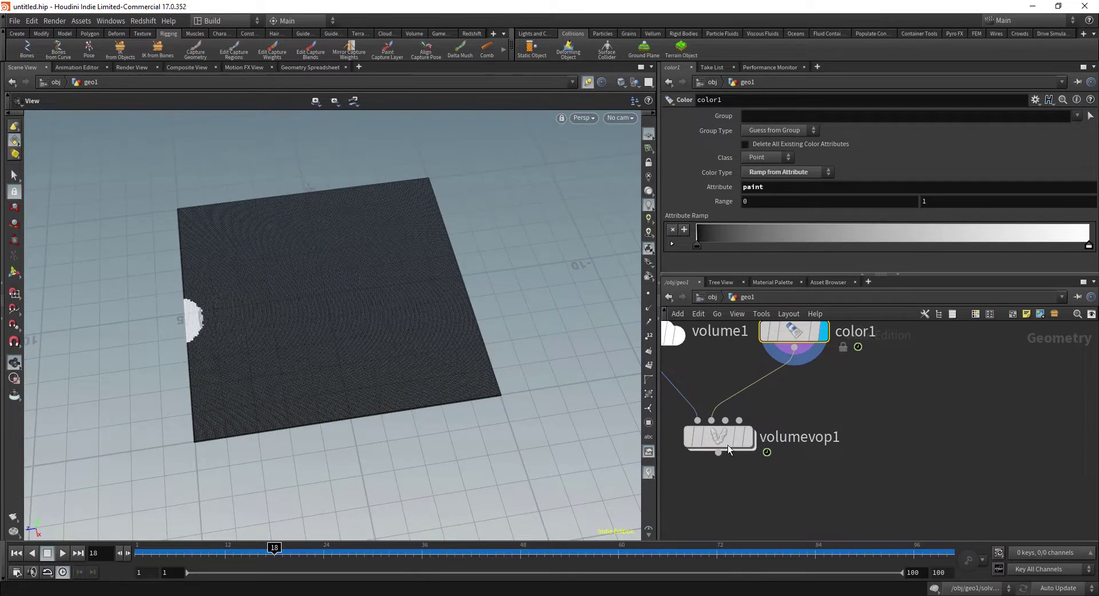
left_click_drag(727, 444, 683, 478)
middle_click_drag(802, 425, 829, 448)
scroll(847, 438, "down", 2)
left_click(847, 420)
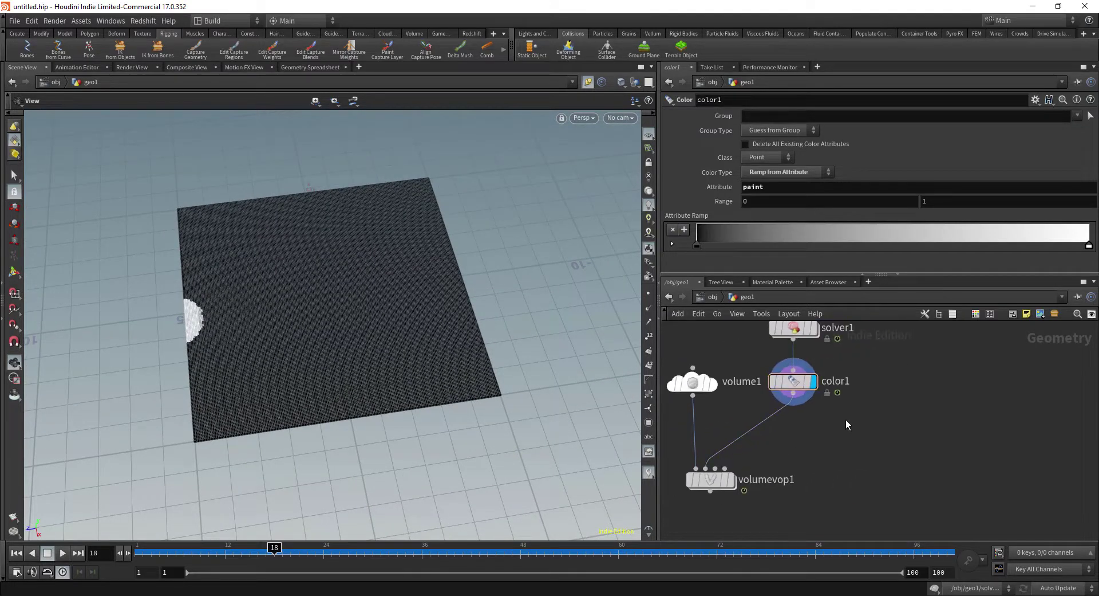
key("Tab")
type("a")
type("wr")
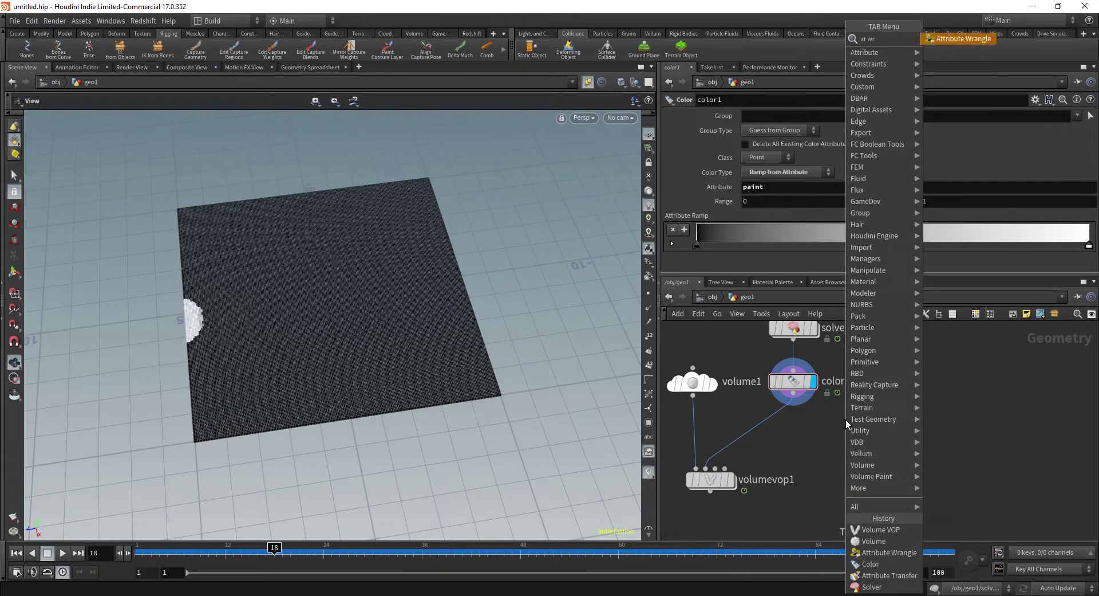
key("Return")
left_click(847, 420)
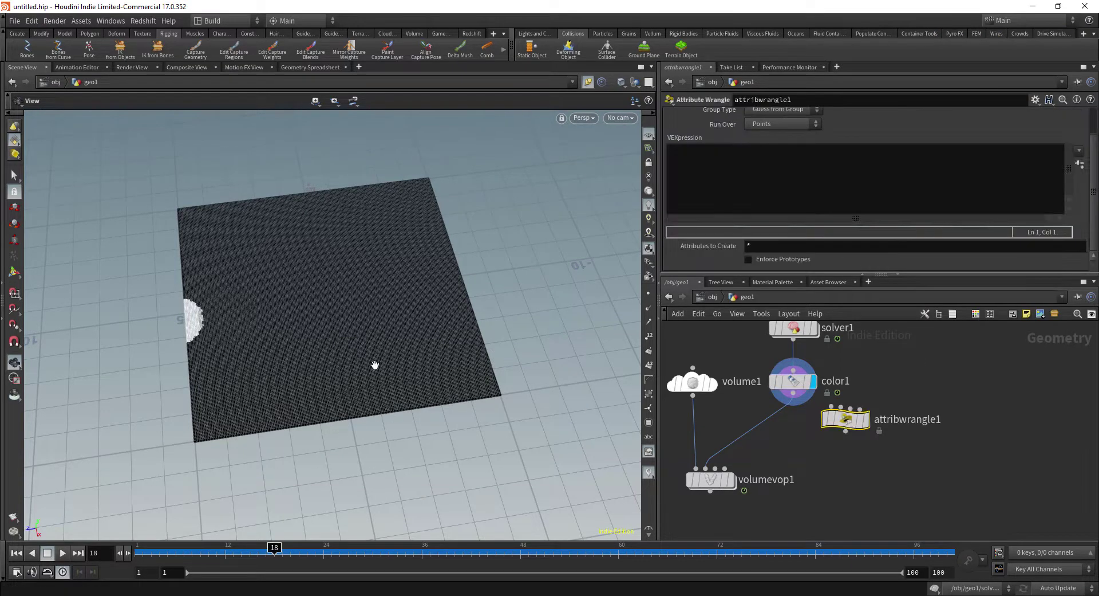
Step: Connect color1's output to the first input of attribwrangle1 and display the wrangle
scroll(444, 317, "up", 3)
left_click_drag(444, 316, 427, 305)
middle_click_drag(816, 439, 807, 454)
left_click_drag(840, 441, 849, 463)
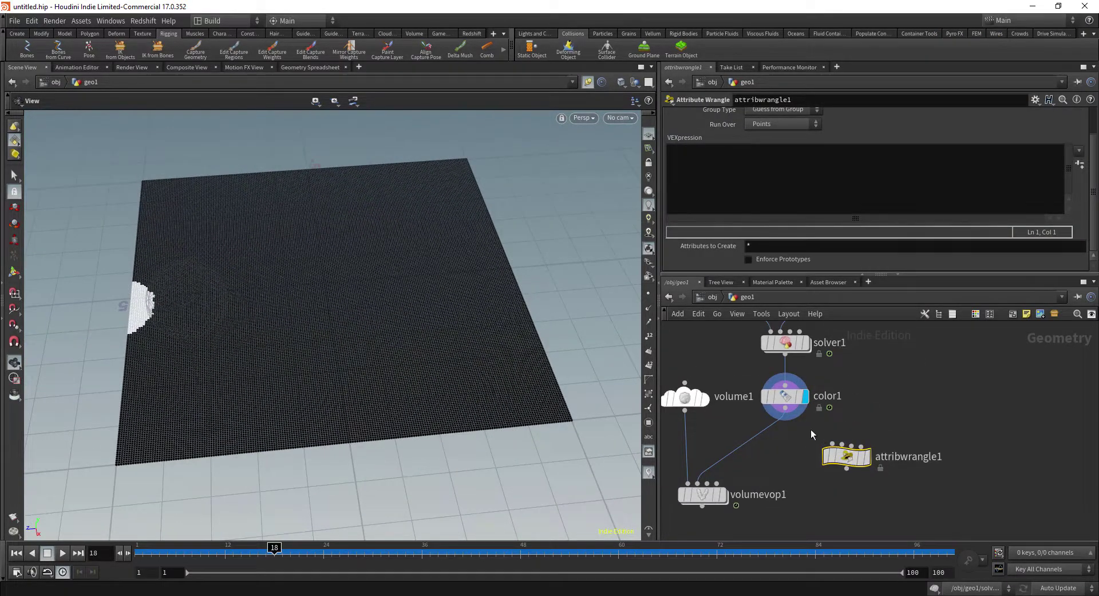
left_click_drag(785, 407, 833, 443)
left_click(866, 456)
left_click(744, 183)
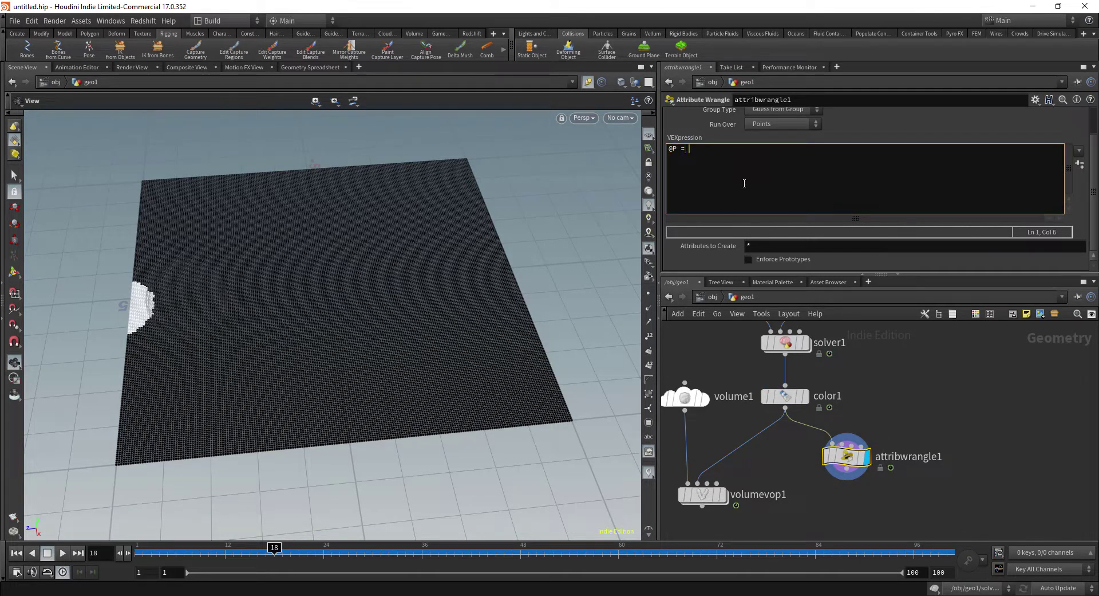
type("@P = @uv; g")
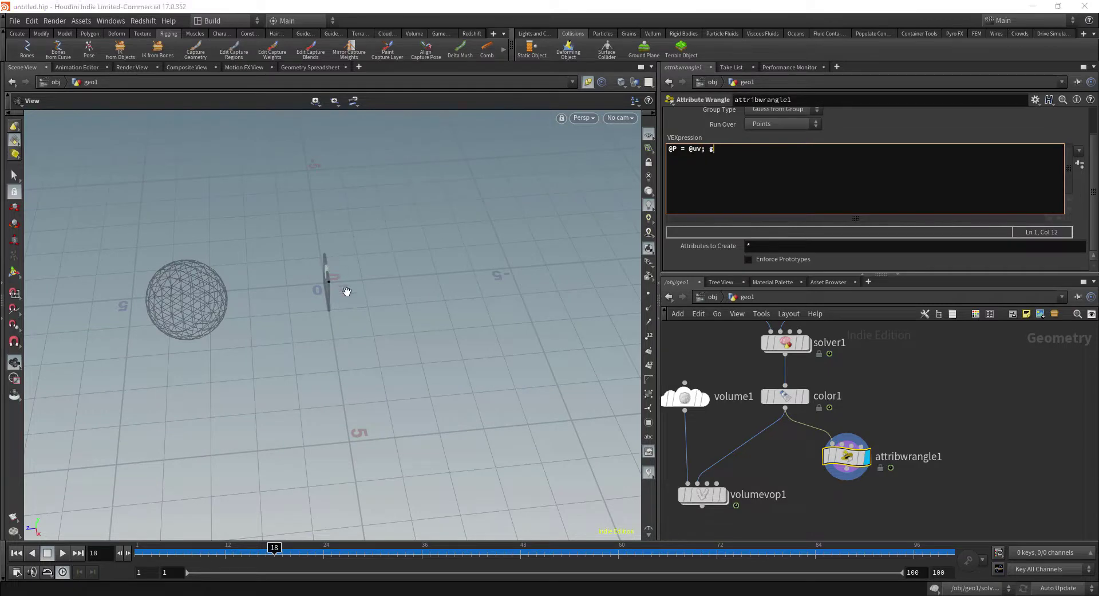
left_click(380, 285)
key("space+g")
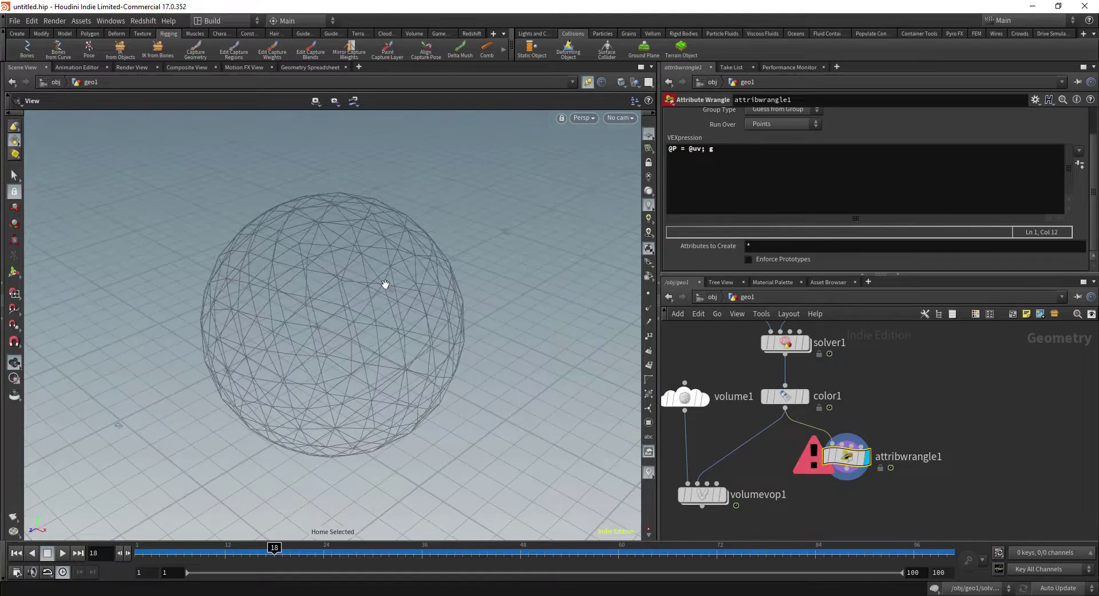
left_click(740, 153)
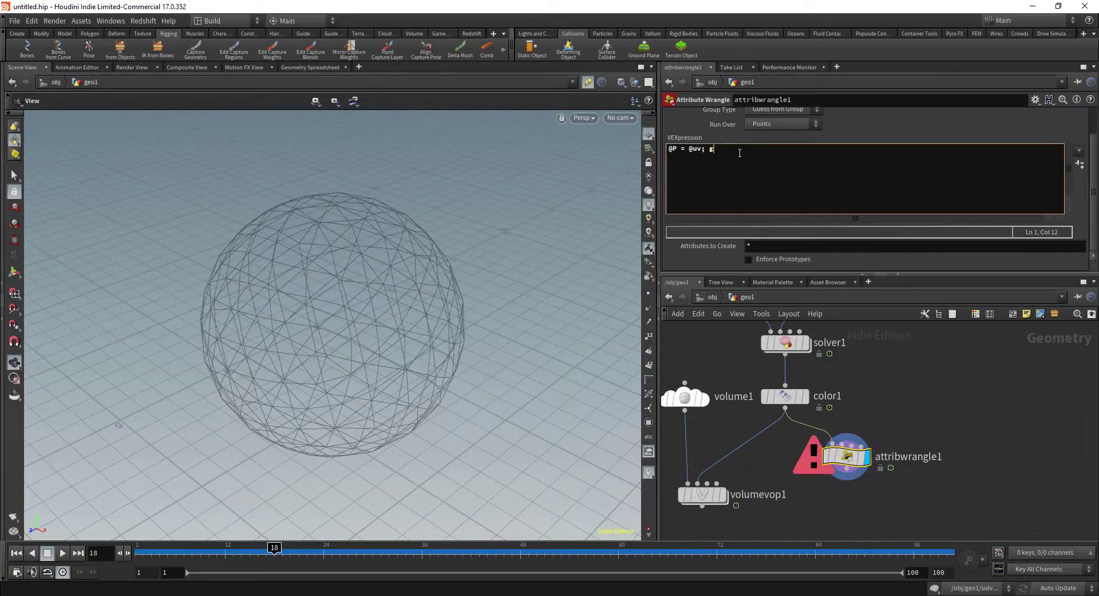
key("BackSpace")
key("space+g")
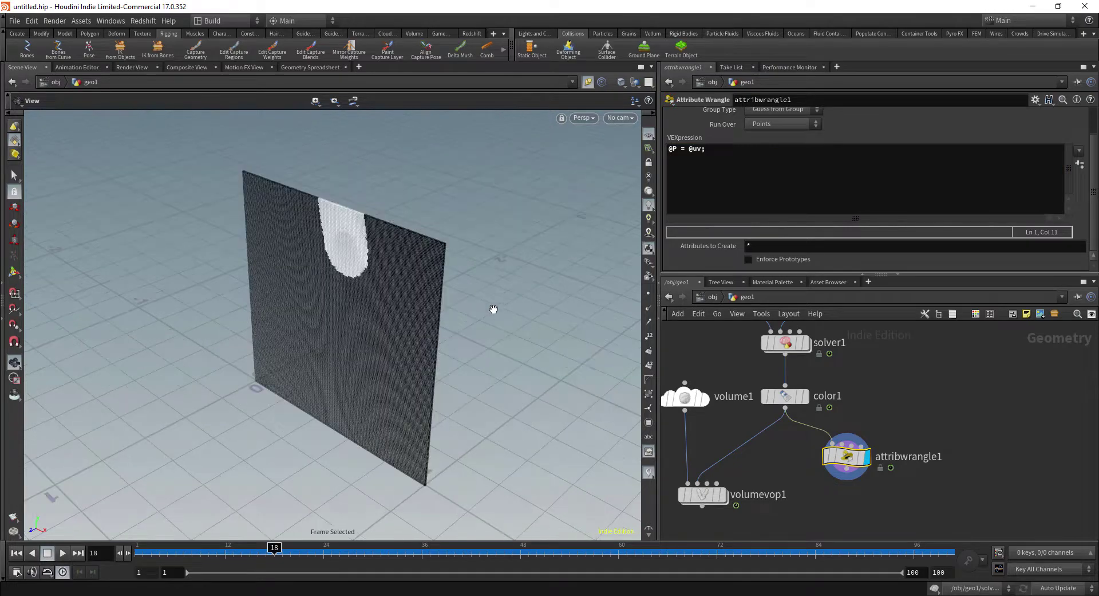
Step: Scrub the animation on the UV-flattened grid, switch the display to volumevop1, and scrub again to compare the paint trails
left_click_drag(402, 345, 392, 335)
mouse_move(163, 557)
left_mouse_down()
mouse_move(539, 522)
mouse_move(561, 544)
mouse_move(155, 541)
mouse_move(504, 530)
mouse_move(149, 541)
mouse_move(473, 519)
left_mouse_up()
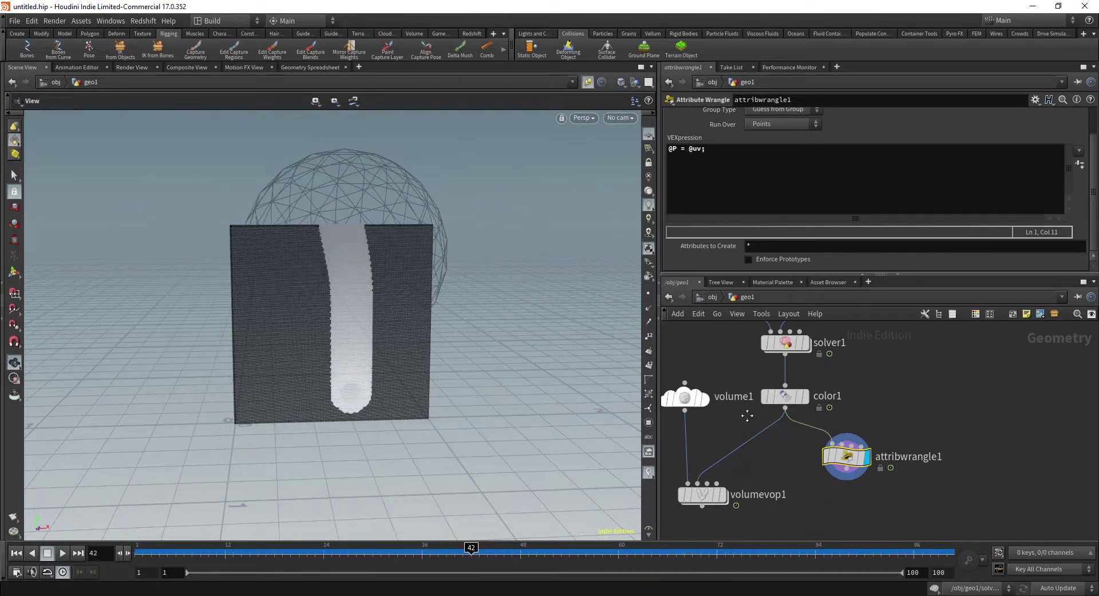
middle_click_drag(748, 414, 811, 383)
left_click(785, 462)
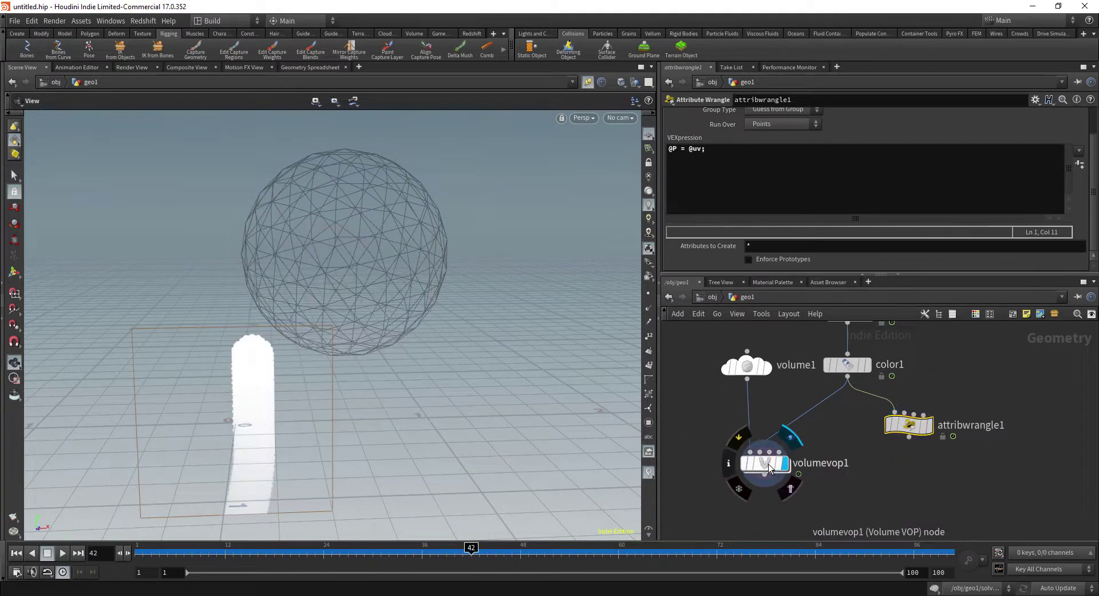
left_click(765, 463)
left_click_drag(405, 441, 237, 516)
mouse_move(160, 551)
left_mouse_down()
mouse_move(511, 530)
mouse_move(613, 486)
left_mouse_up()
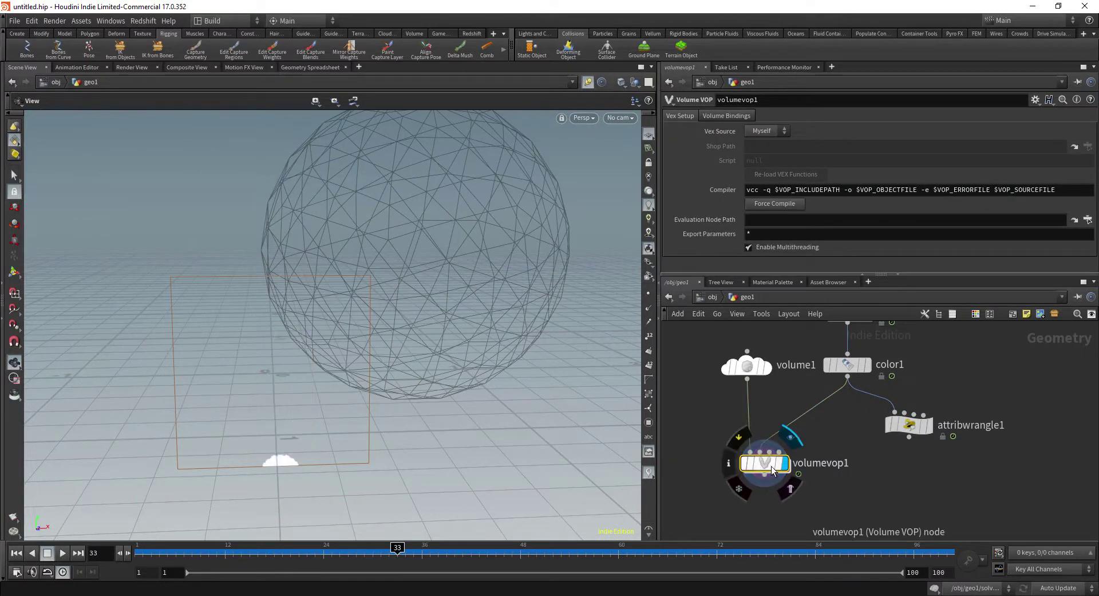
Step: Look over the full node network inside volumevop1, return to geo1, and scrub the timeline to frame 37
double_click(764, 462)
key("h")
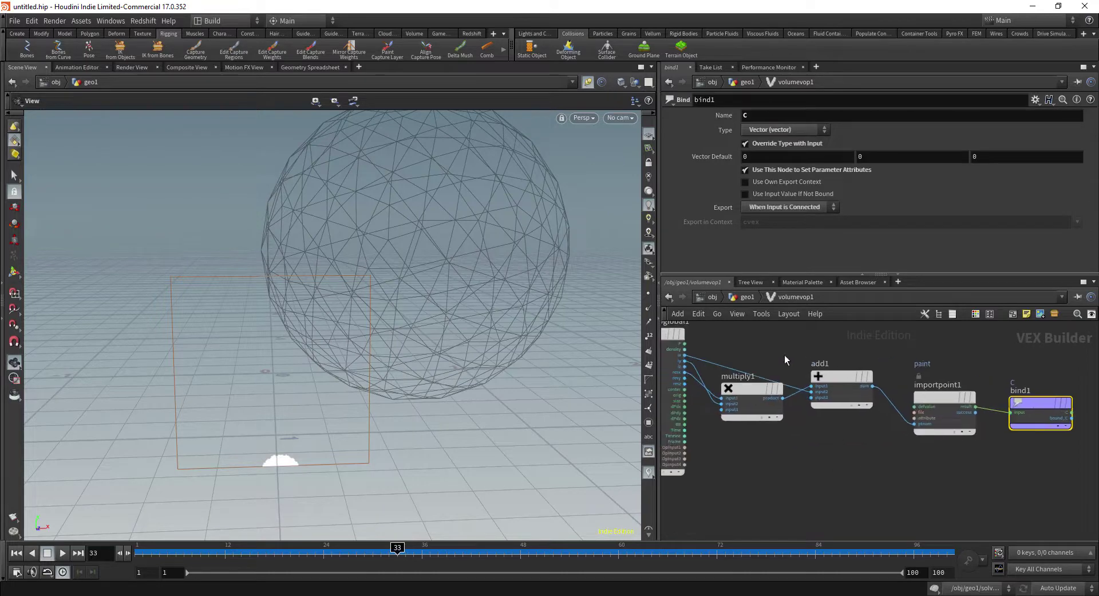
left_click(744, 296)
left_click_drag(183, 551, 430, 548)
Step: Compare the attribwrangle1 and volumevop1 outputs at frame 37, and examine the displayed volume's paint trail from several angles
left_click(929, 425)
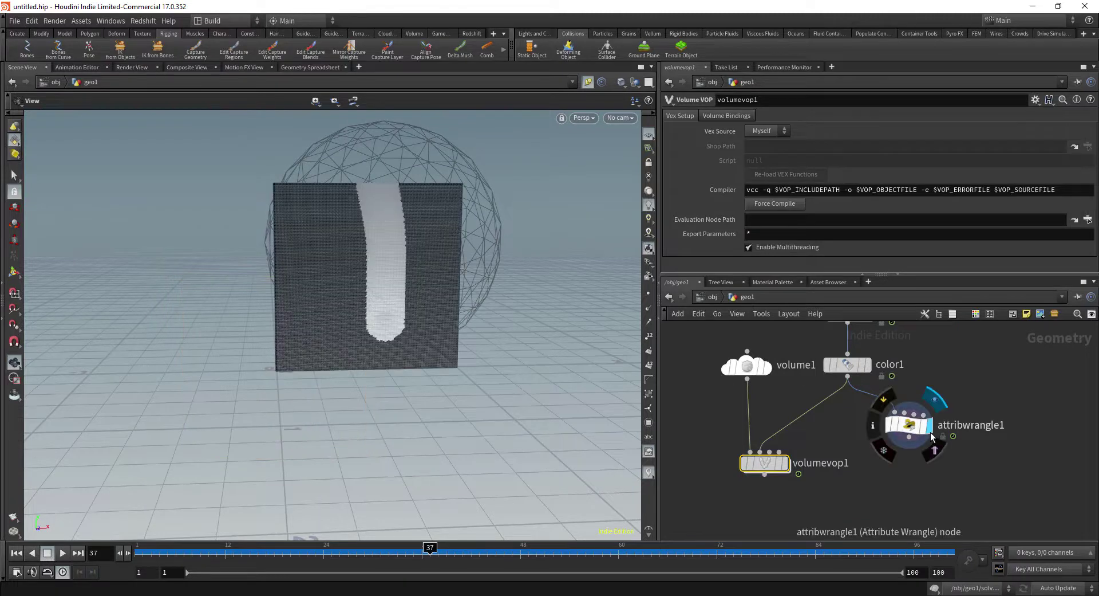
left_click(788, 465)
left_click_drag(341, 439, 407, 434)
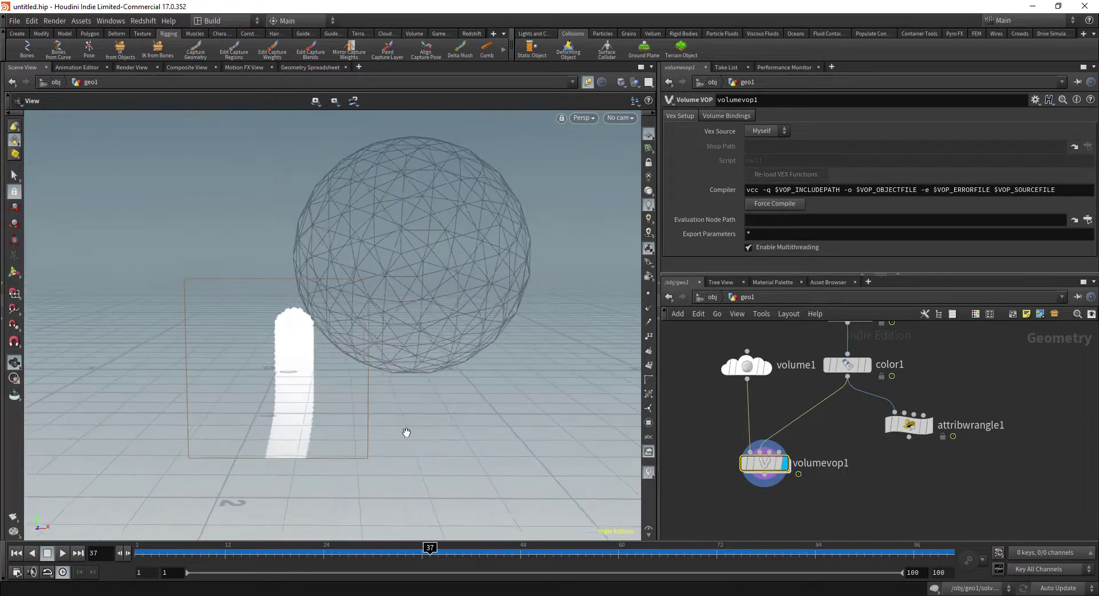
mouse_move(407, 434)
right_mouse_down()
mouse_move(460, 435)
mouse_move(367, 435)
mouse_move(410, 422)
right_mouse_up()
left_click_drag(410, 422, 441, 435)
right_click_drag(422, 435, 391, 434)
left_click_drag(390, 433, 371, 430)
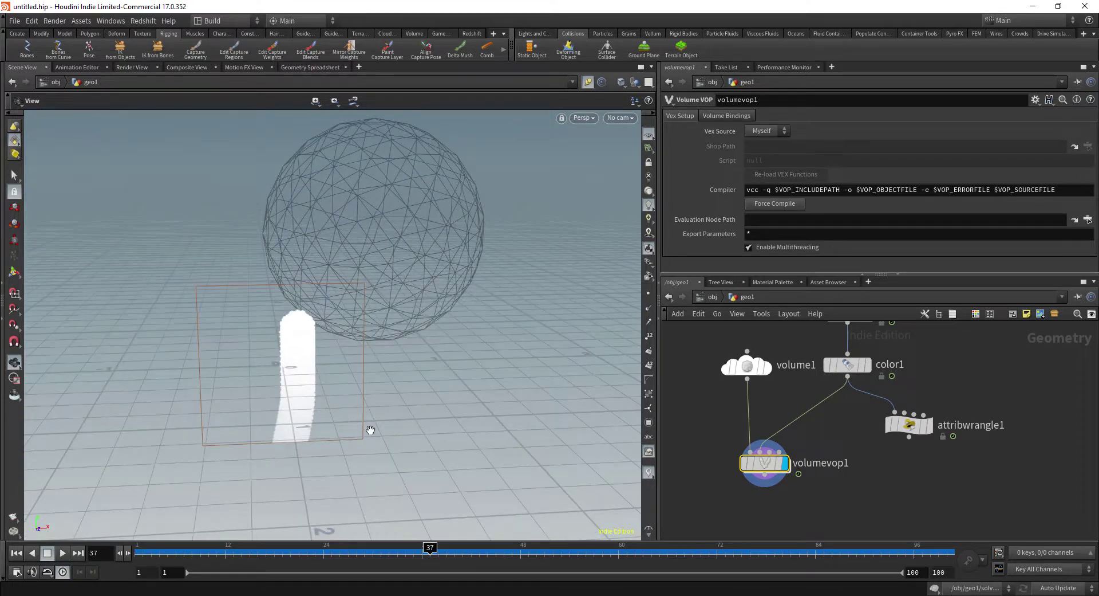
left_click_drag(475, 381, 407, 379)
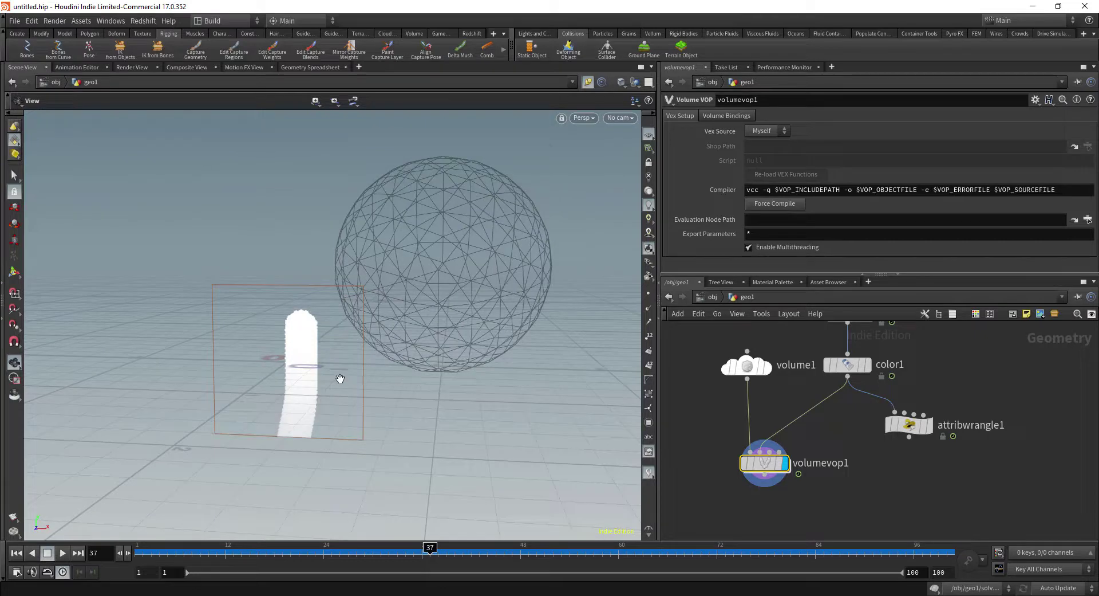
mouse_move(340, 379)
left_mouse_down()
mouse_move(326, 400)
mouse_move(332, 386)
left_mouse_up()
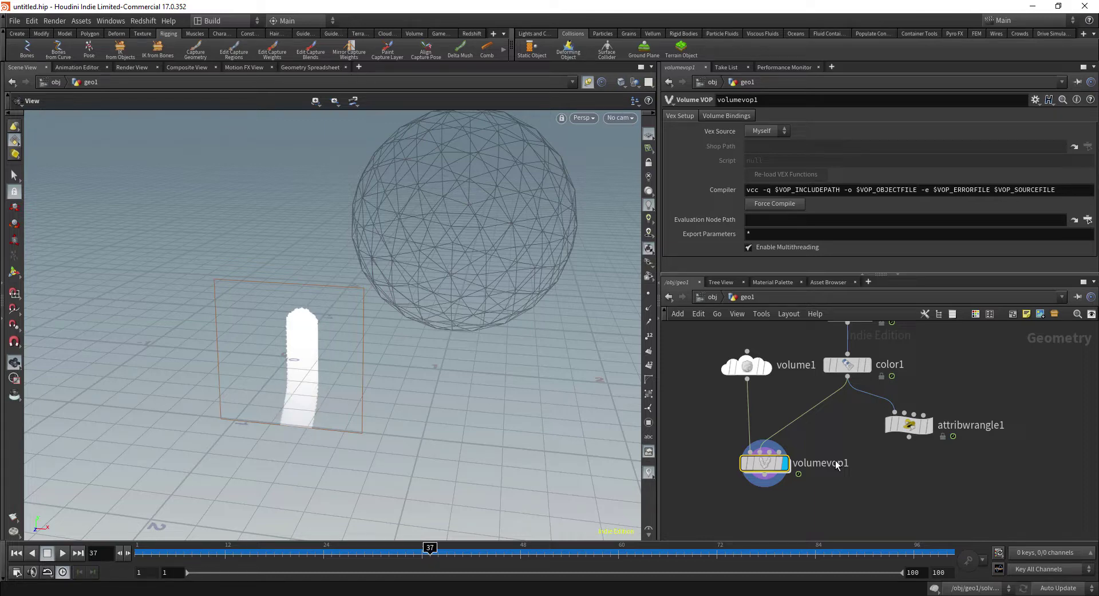
Step: Append a Null node to the output of volumevop1 and name it OUT_volume
middle_click_drag(917, 489, 887, 437)
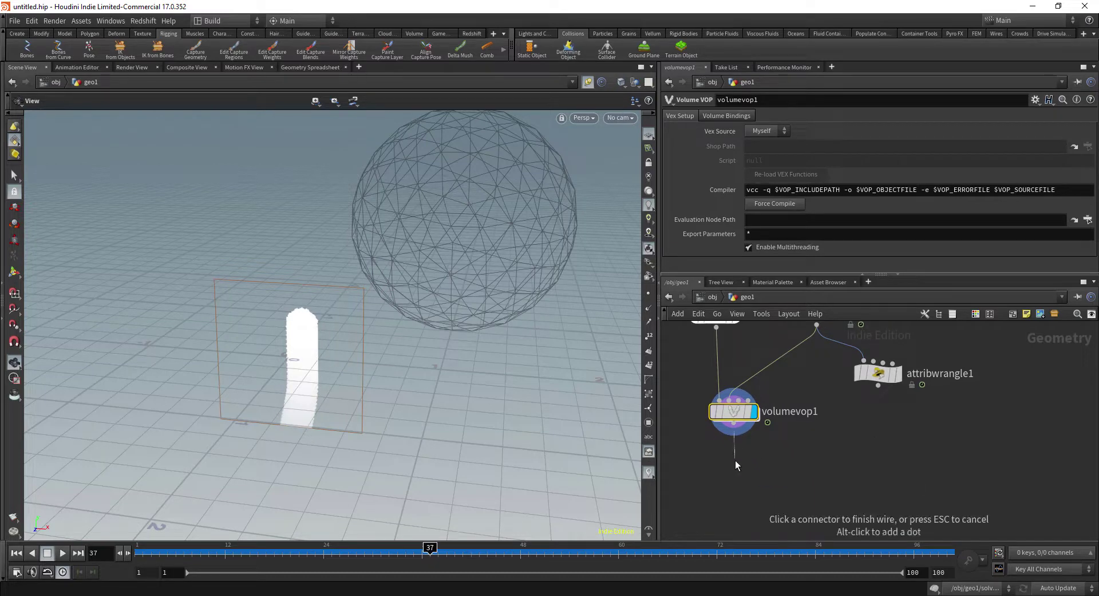
key("Tab")
type("null")
key("Return")
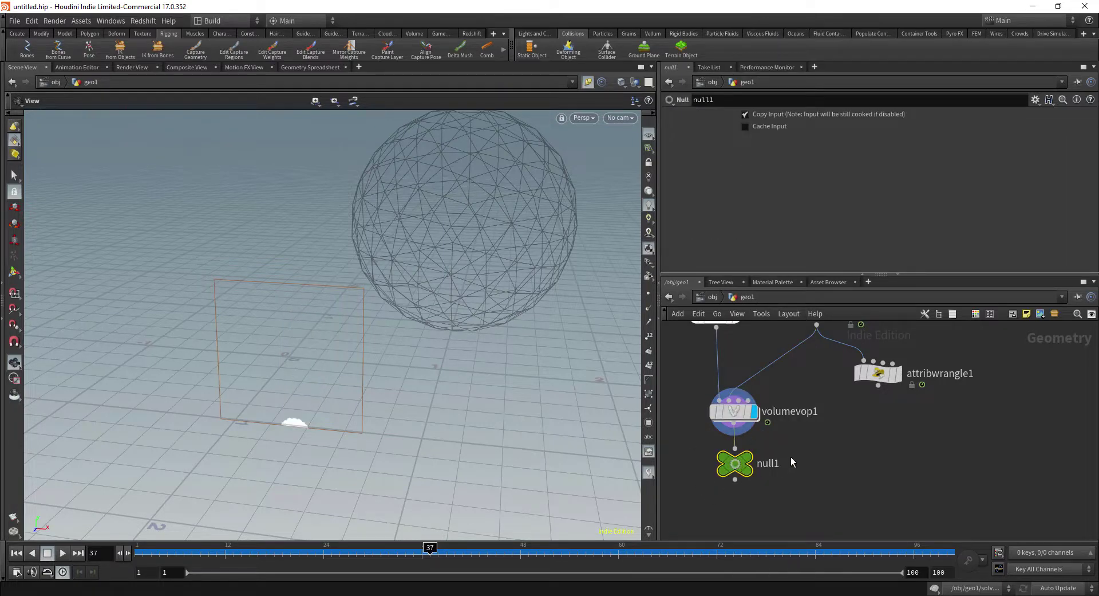
double_click(770, 462)
type("OUT_")
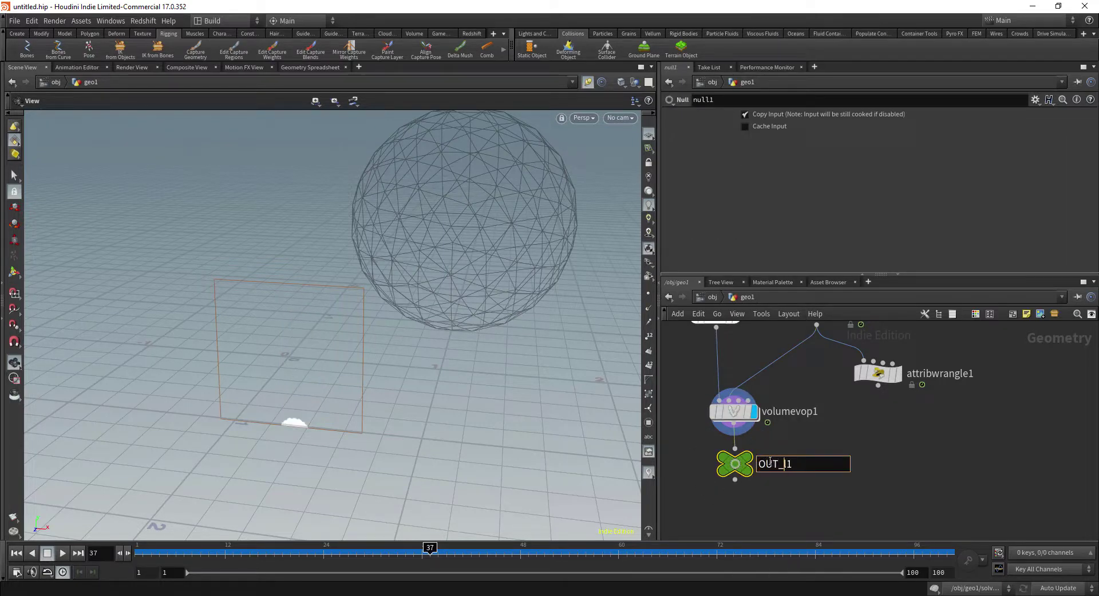
type("volume")
key("Return")
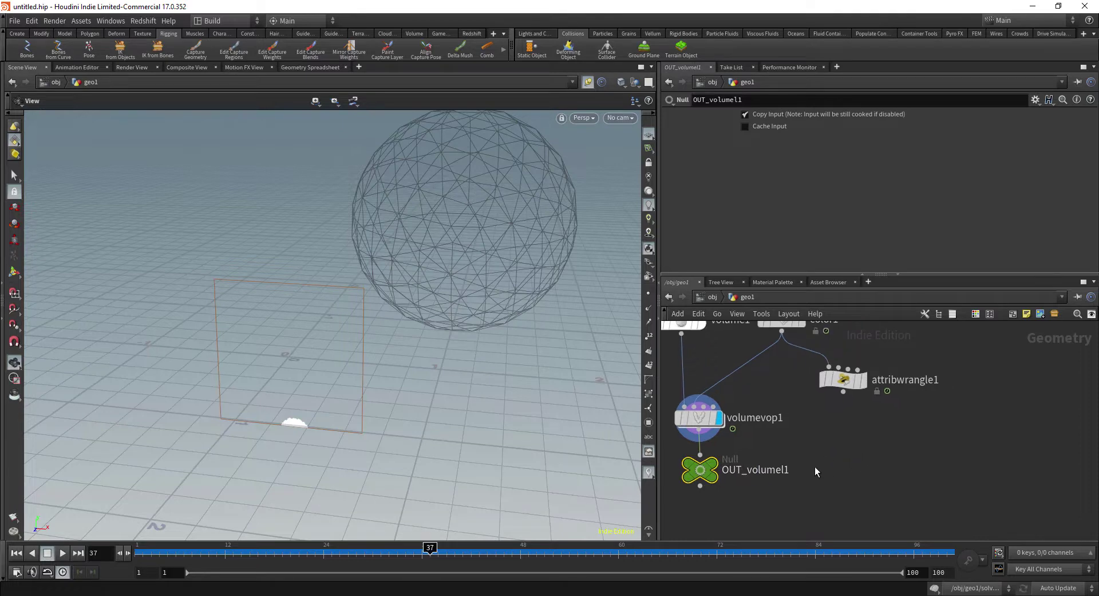
double_click(815, 468)
key("BackSpace")
key("Return")
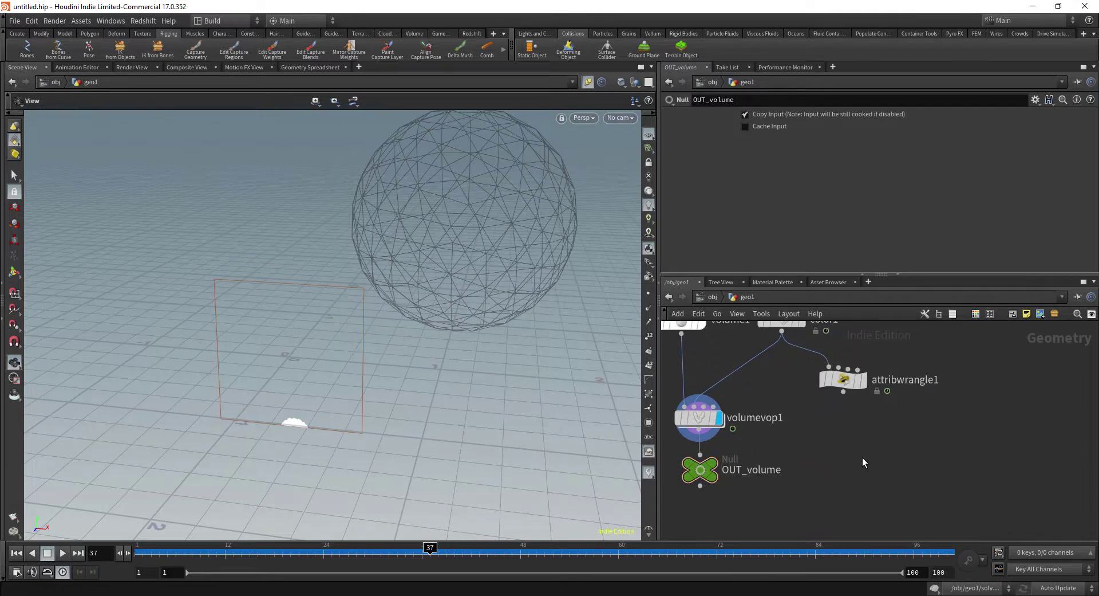
Step: Create a COP2 Network node beside OUT_volume in geo1 and go inside it
key("Tab")
type("copne")
key("Return")
left_click(863, 458)
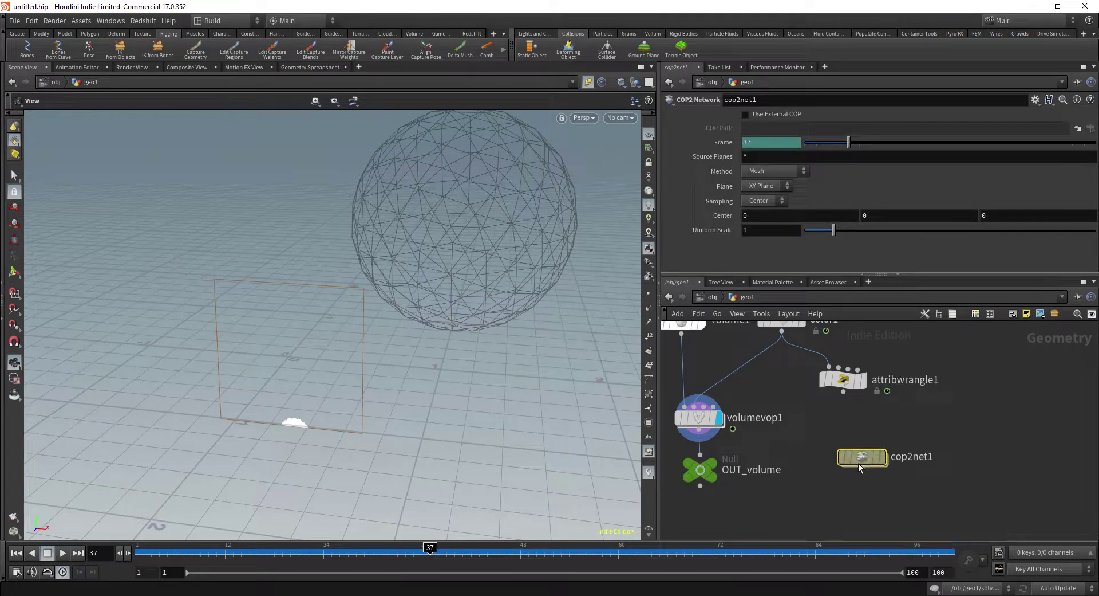
left_click_drag(861, 463, 850, 474)
double_click(850, 473)
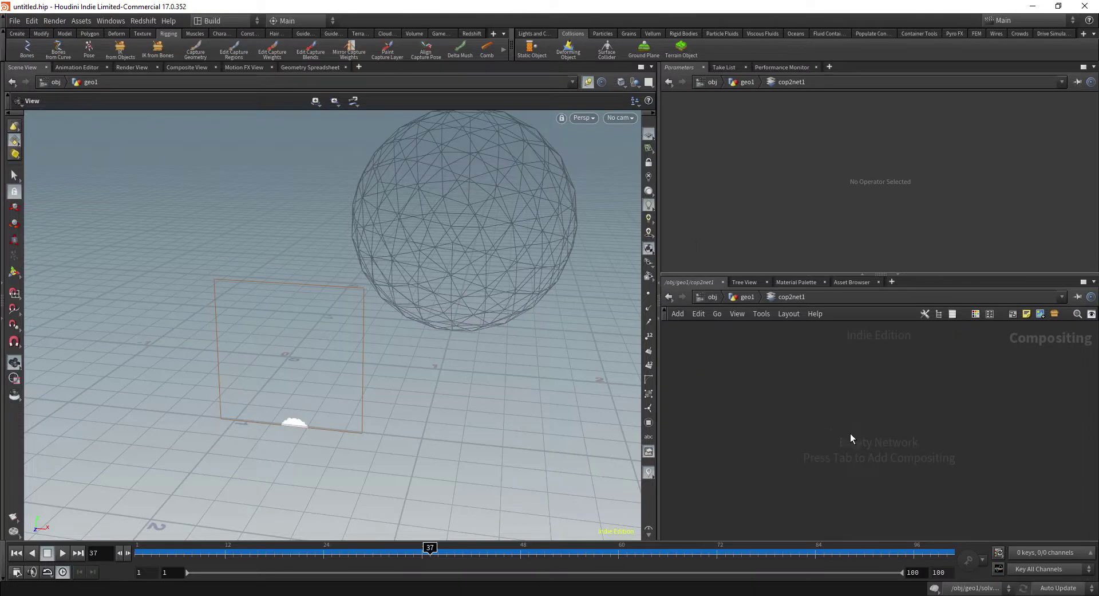
mouse_move(350, 393)
left_mouse_down()
mouse_move(326, 387)
mouse_move(337, 402)
left_mouse_up()
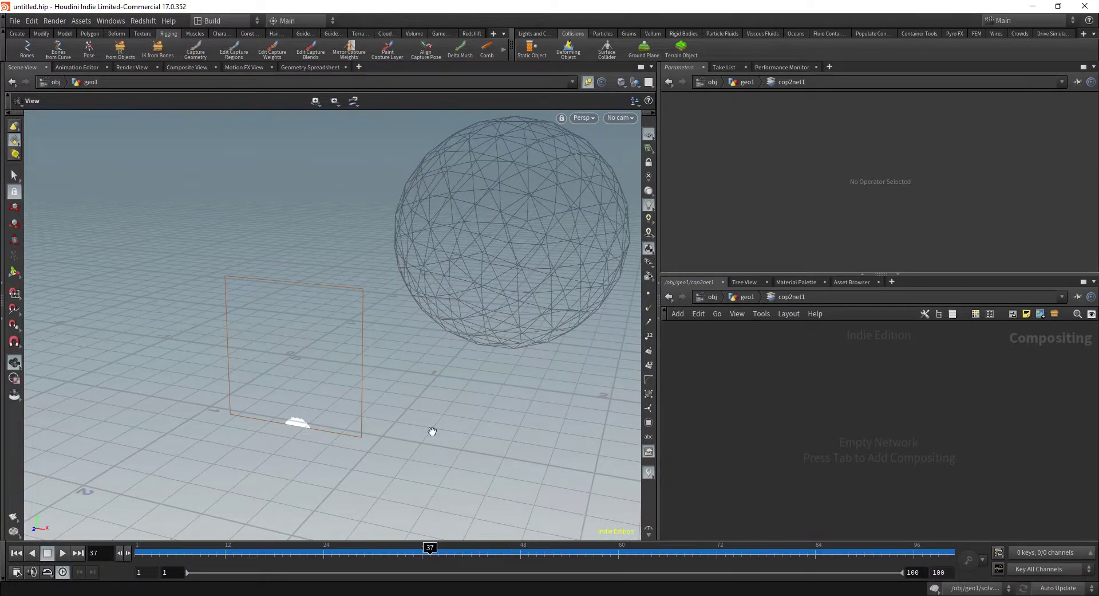
Step: Add a SOP Import node inside cop2net1 and show its image, fully framed, in the compositing viewer
key("Tab")
type("sopimp")
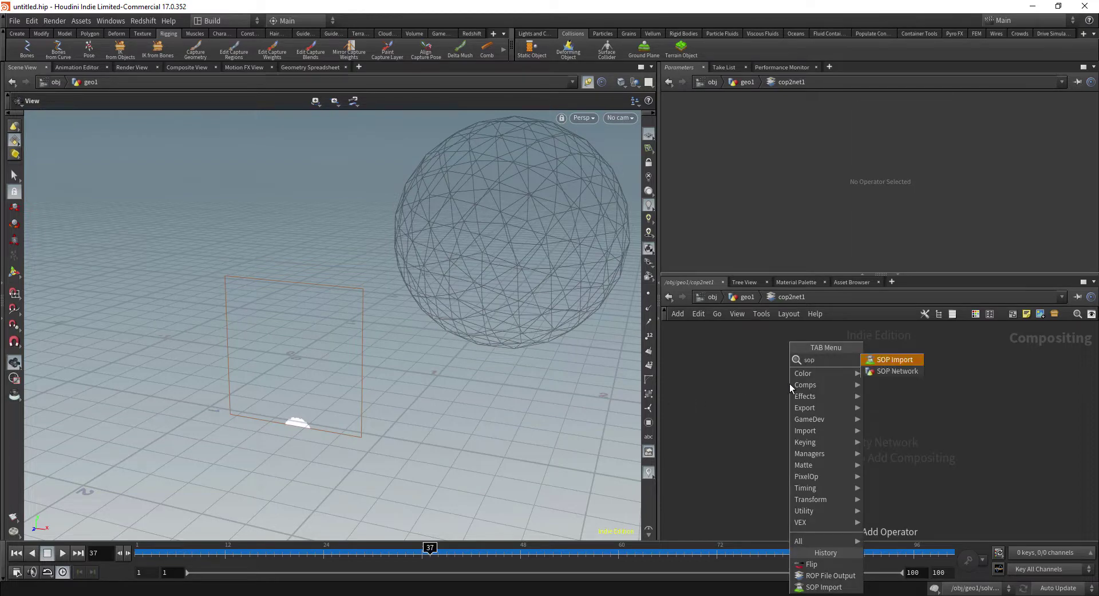
key("Escape")
left_click(790, 384)
left_click_drag(790, 384, 814, 393)
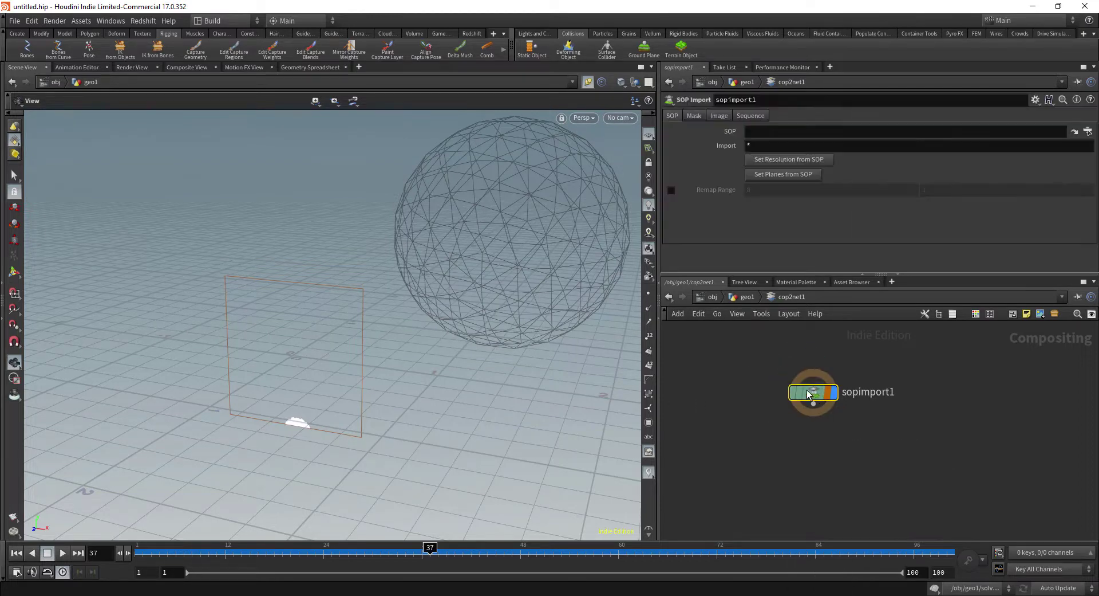
left_click(188, 68)
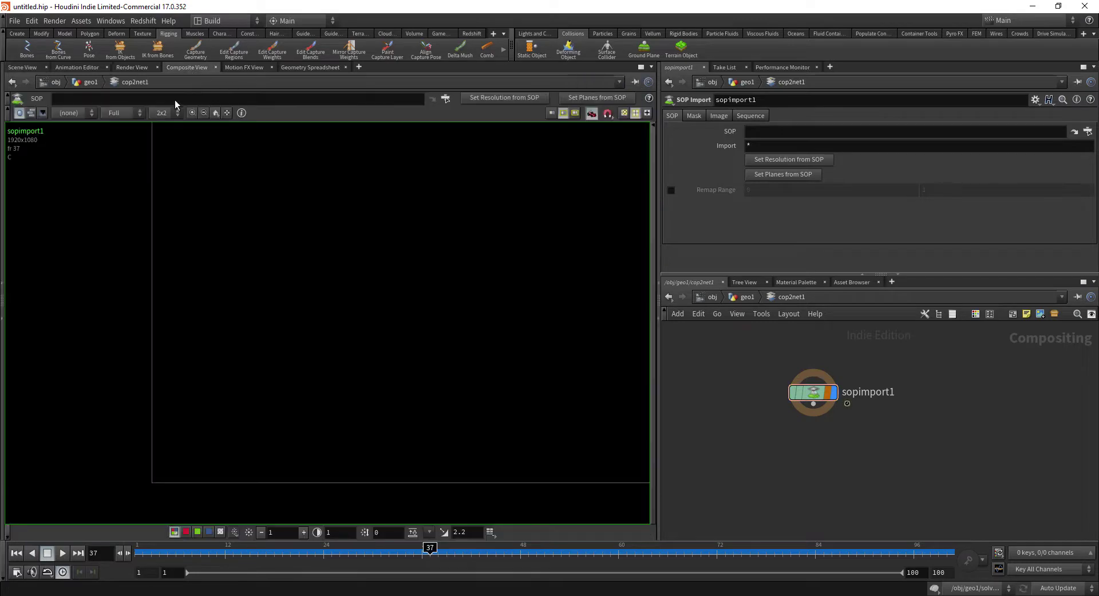
middle_click_drag(517, 297, 436, 301)
scroll(413, 352, "down", 2)
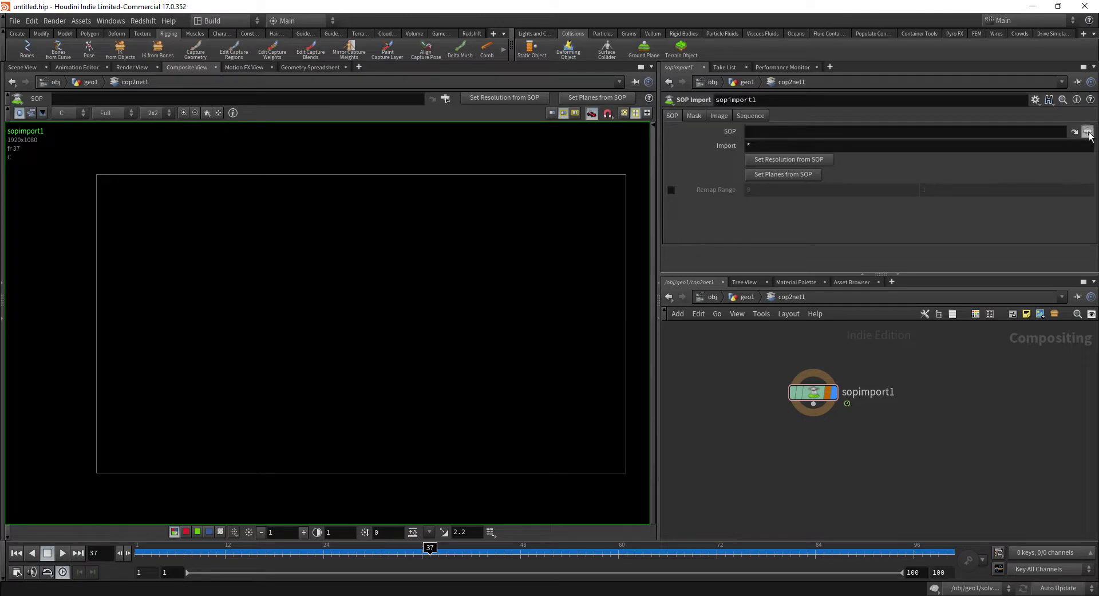
Step: Set the SOP path of sopimport1 to /obj/geo1/OUT_volume
left_click(1090, 135)
left_click_drag(1007, 85, 449, 210)
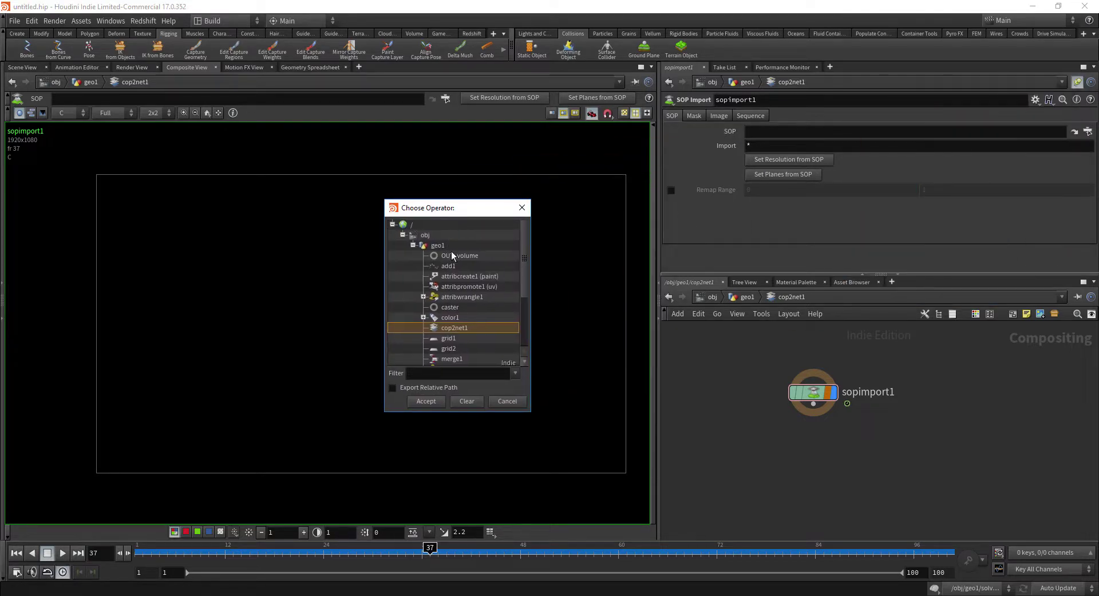
left_click(454, 255)
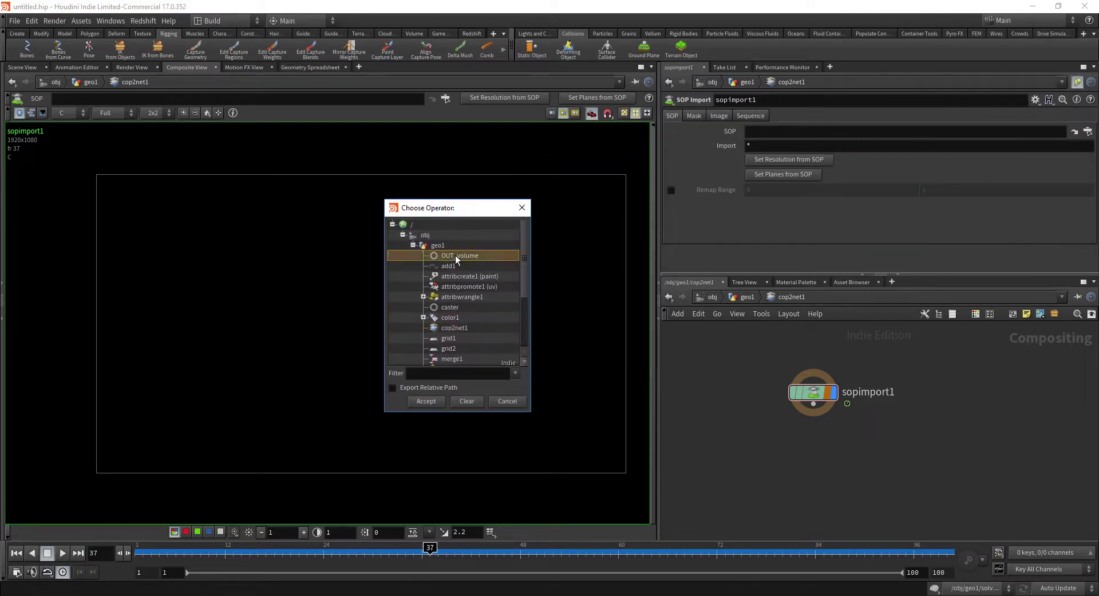
left_click(427, 401)
Step: Set both the resolution and the image planes of sopimport1 from the imported SOP
left_click(791, 159)
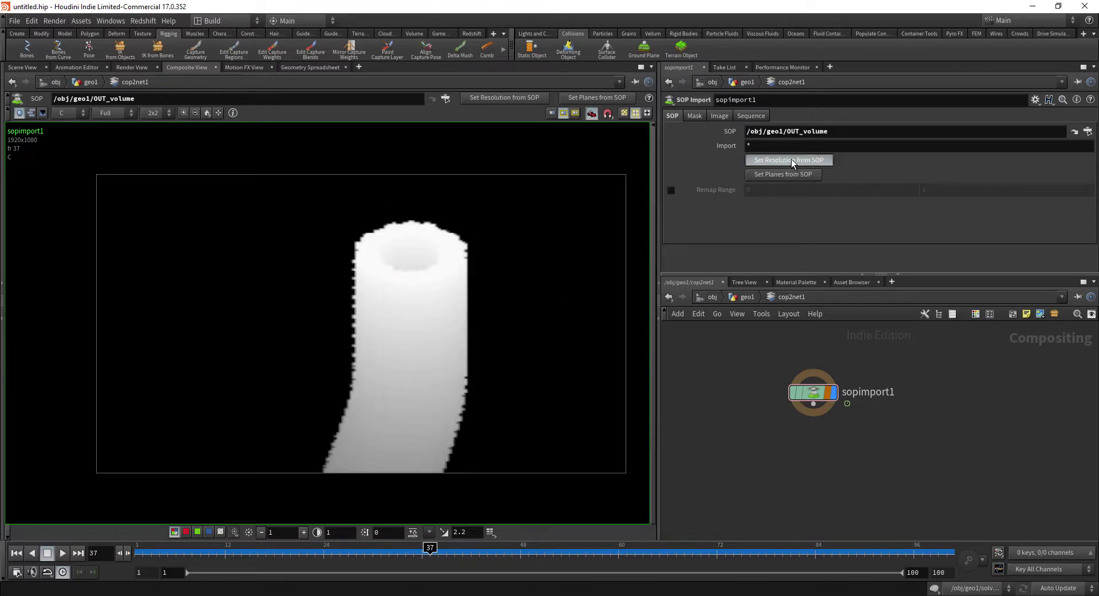
left_click(789, 174)
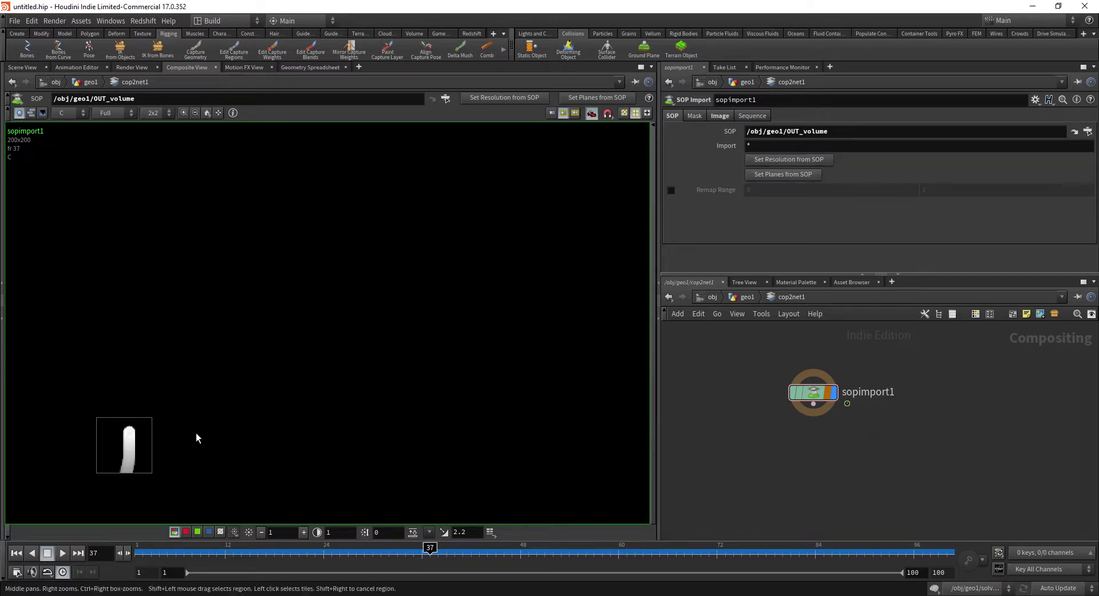
middle_click_drag(203, 432, 370, 332)
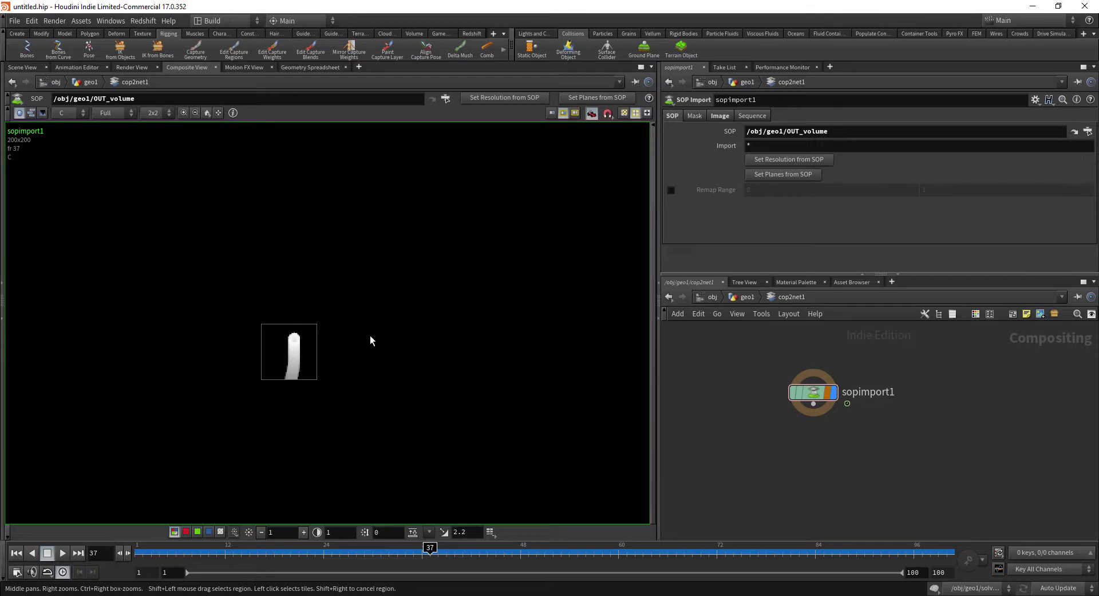
Step: Examine the override size and custom planes in the image settings of sopimport1
left_click(720, 116)
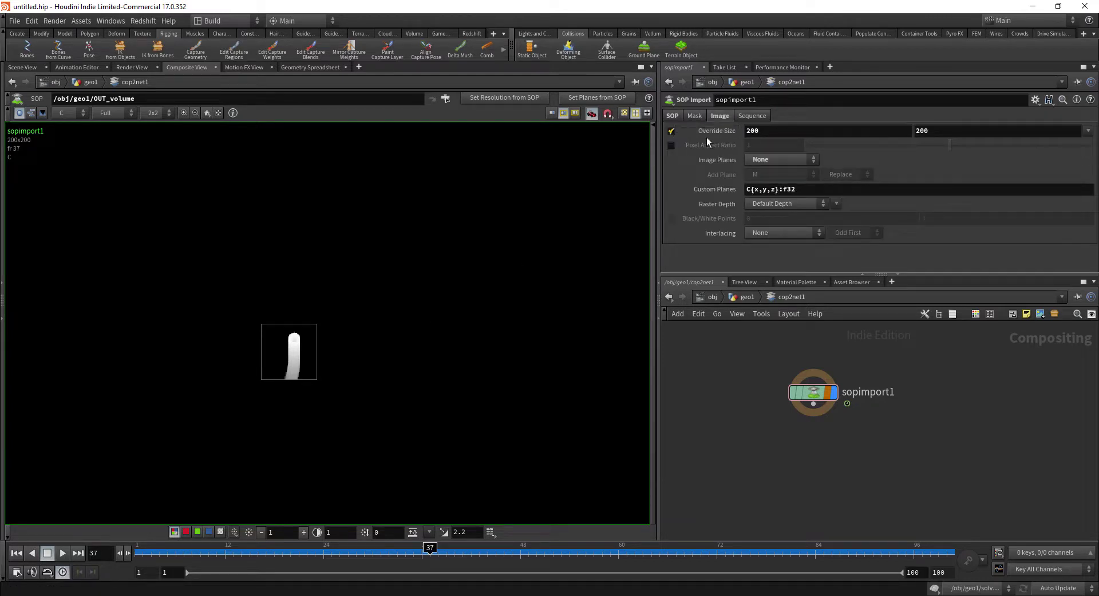
left_click(780, 132)
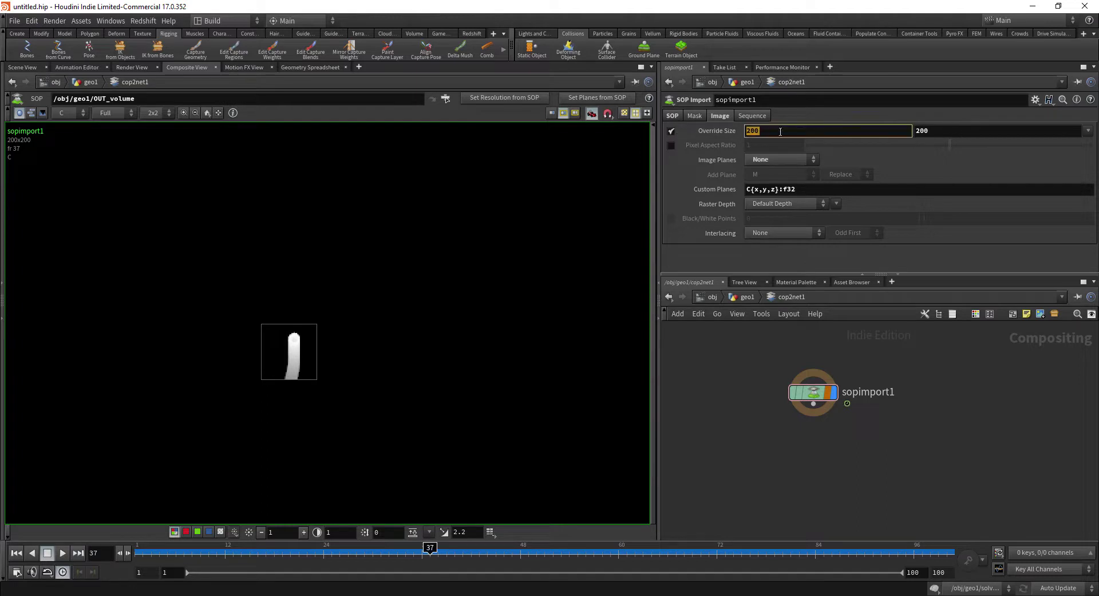
key("Tab")
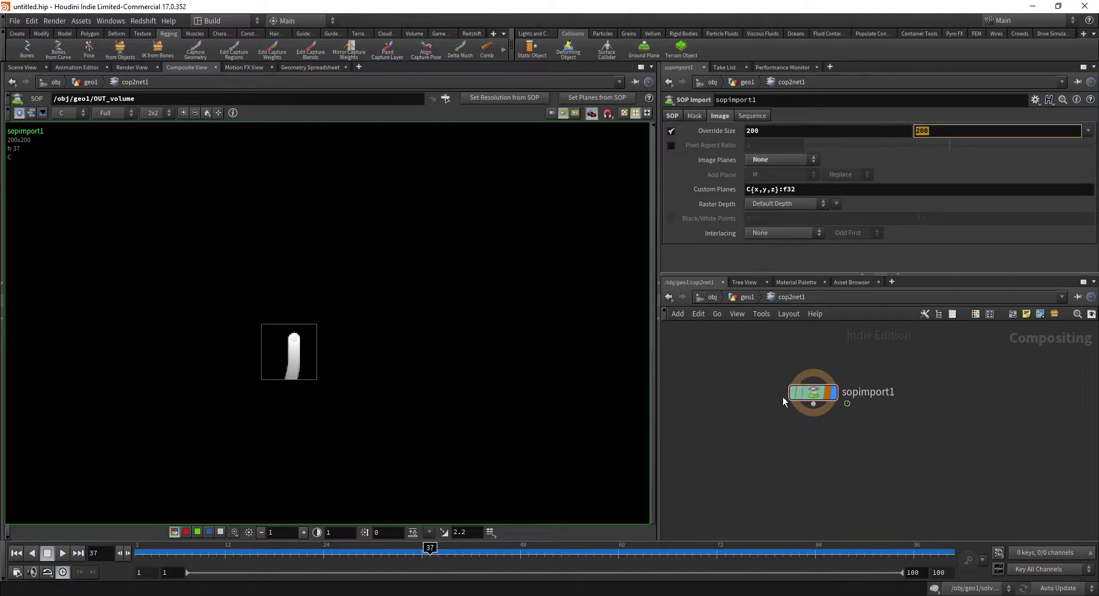
left_click(802, 189)
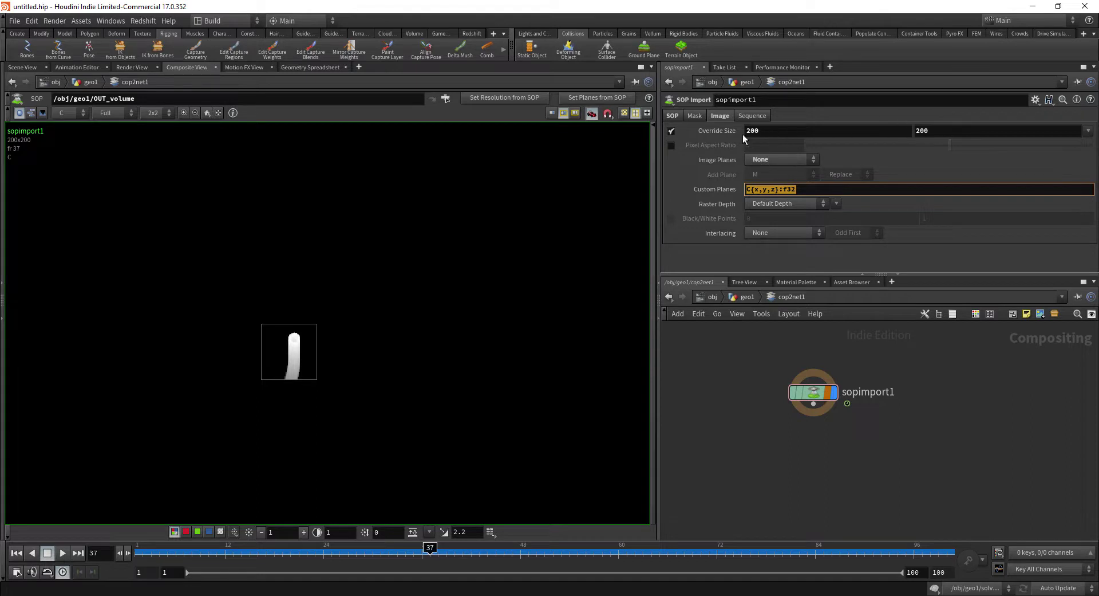
left_click(673, 115)
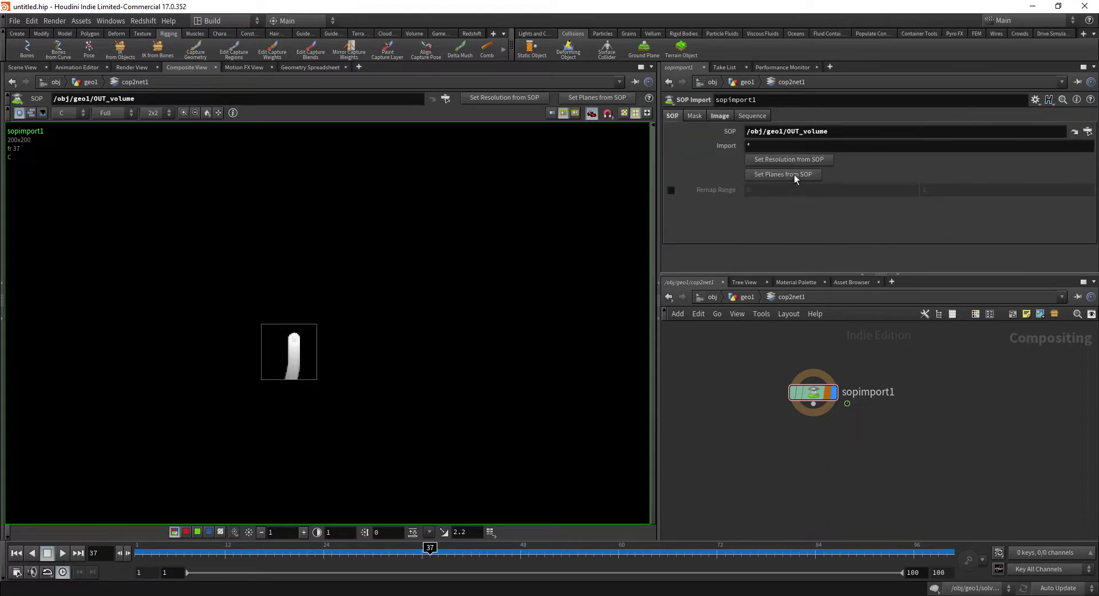
left_click(718, 117)
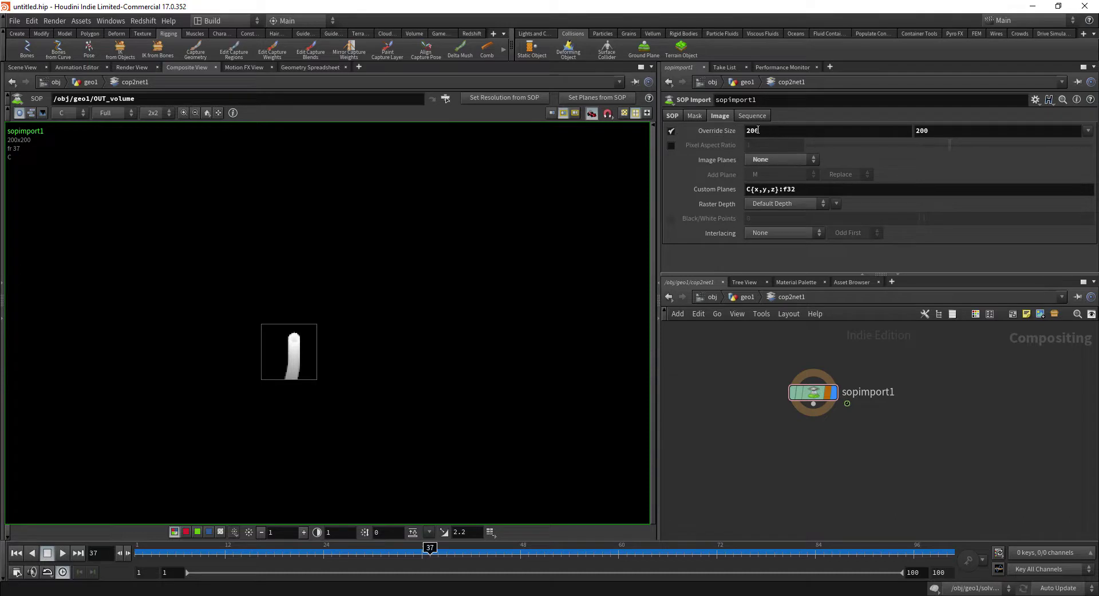
Step: Link both override size values of sopimport1 to the Rows parameter of grid2 with relative references
left_click(746, 296)
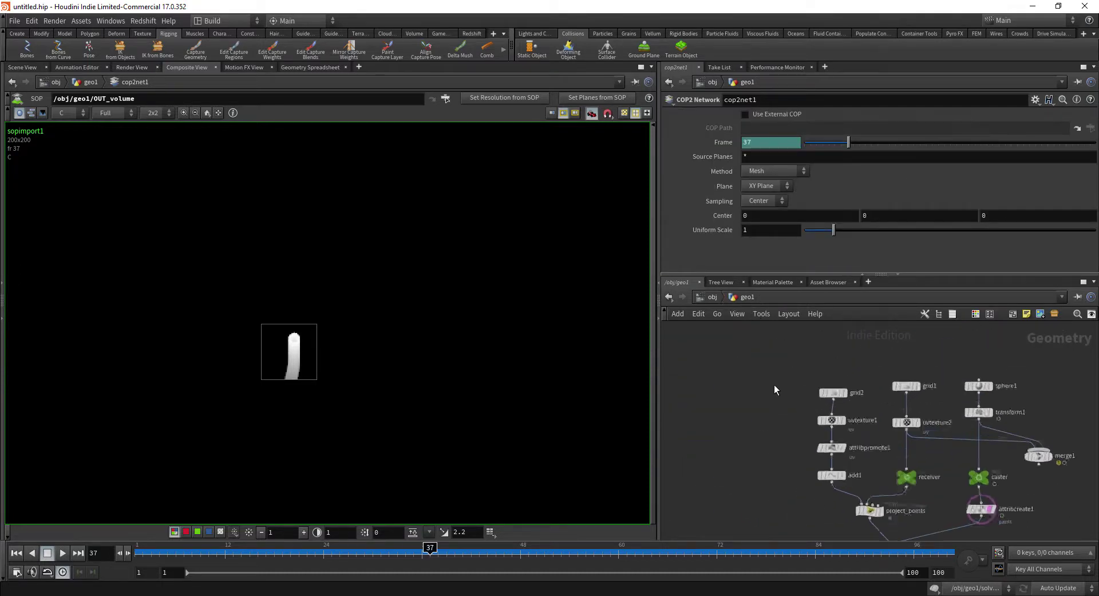
left_click(859, 395)
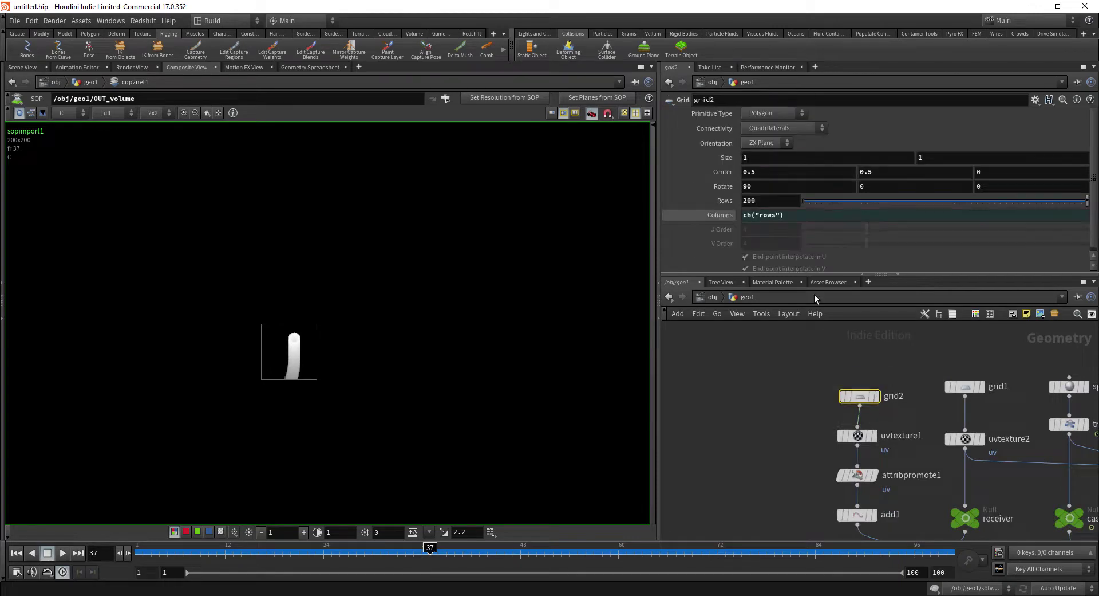
right_click(728, 205)
left_click(757, 277)
middle_click_drag(749, 349, 739, 109)
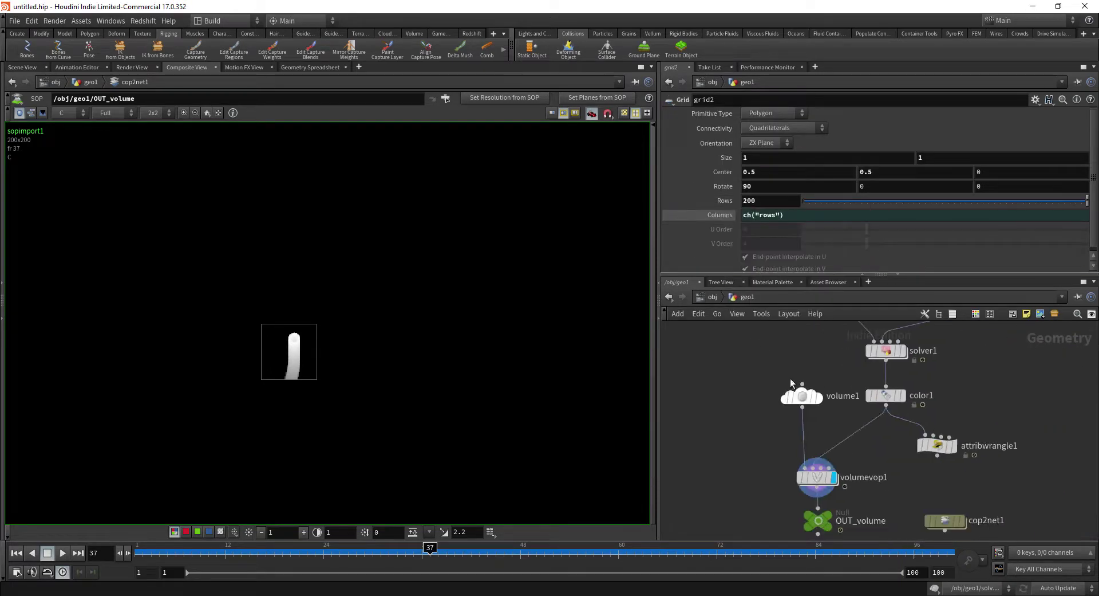
middle_click_drag(790, 380, 746, 326)
double_click(902, 467)
right_click(756, 132)
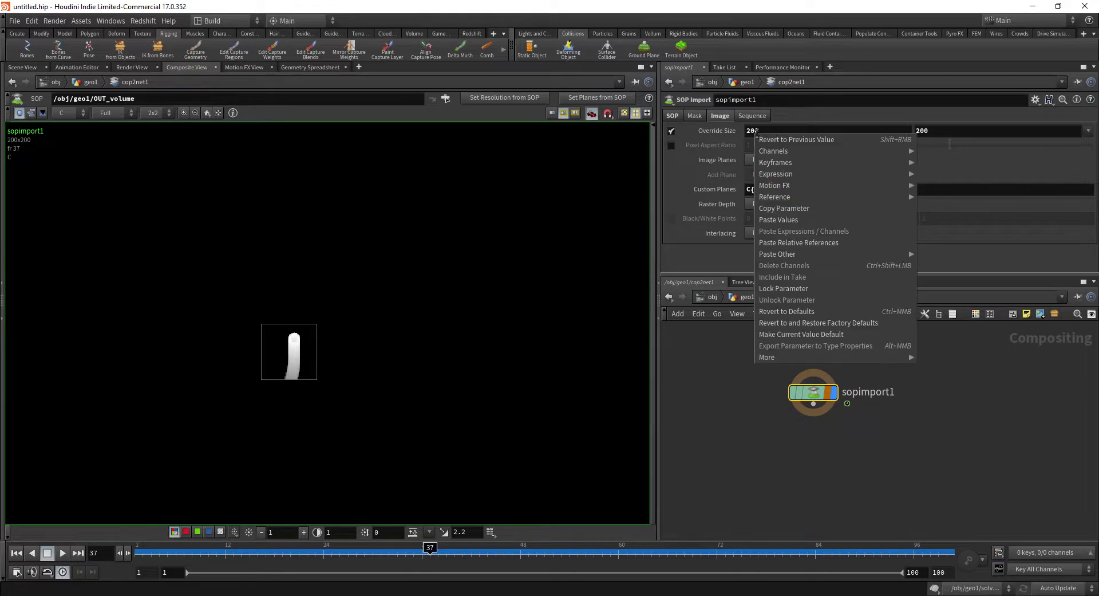
left_click(801, 242)
right_click(933, 130)
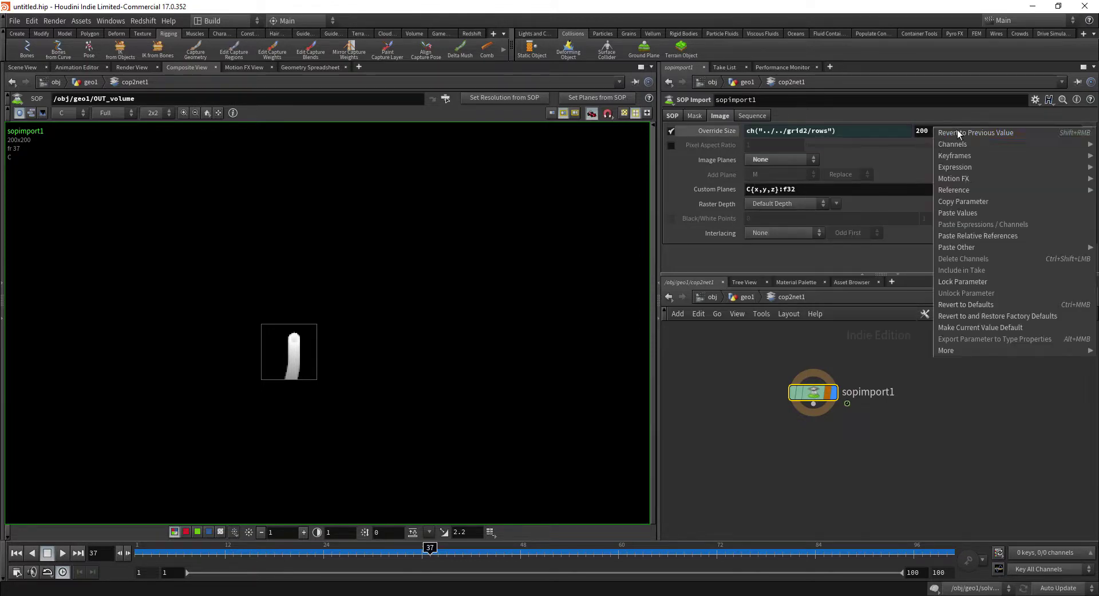
left_click(970, 235)
left_click(717, 131)
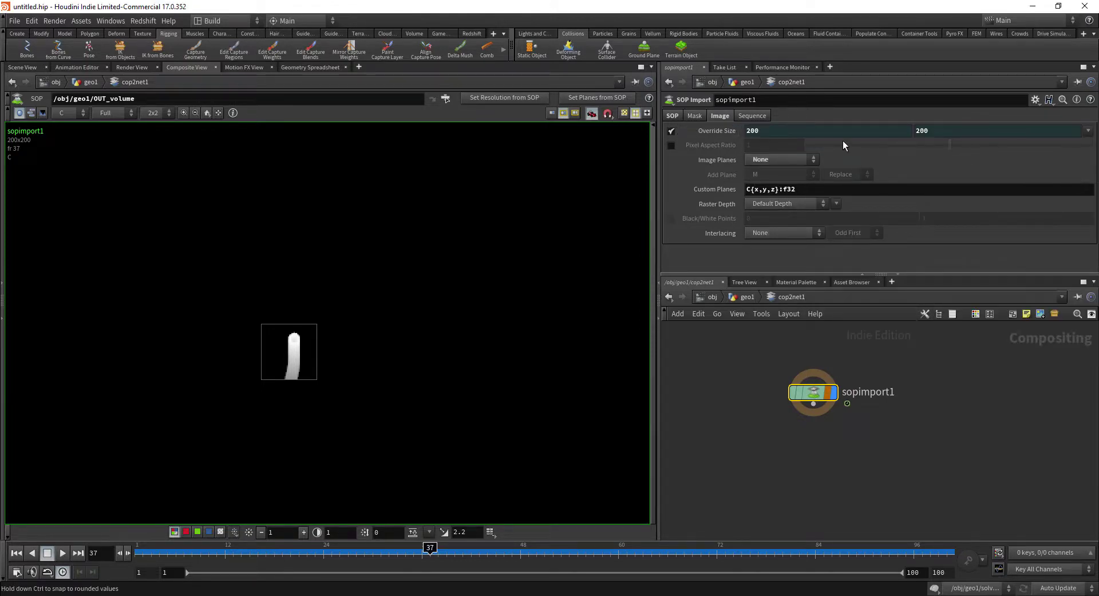
Step: Scrub the timeline through frame 42 and back to frame 32, checking the paint trail in the composited image
middle_click_drag(888, 399, 881, 398)
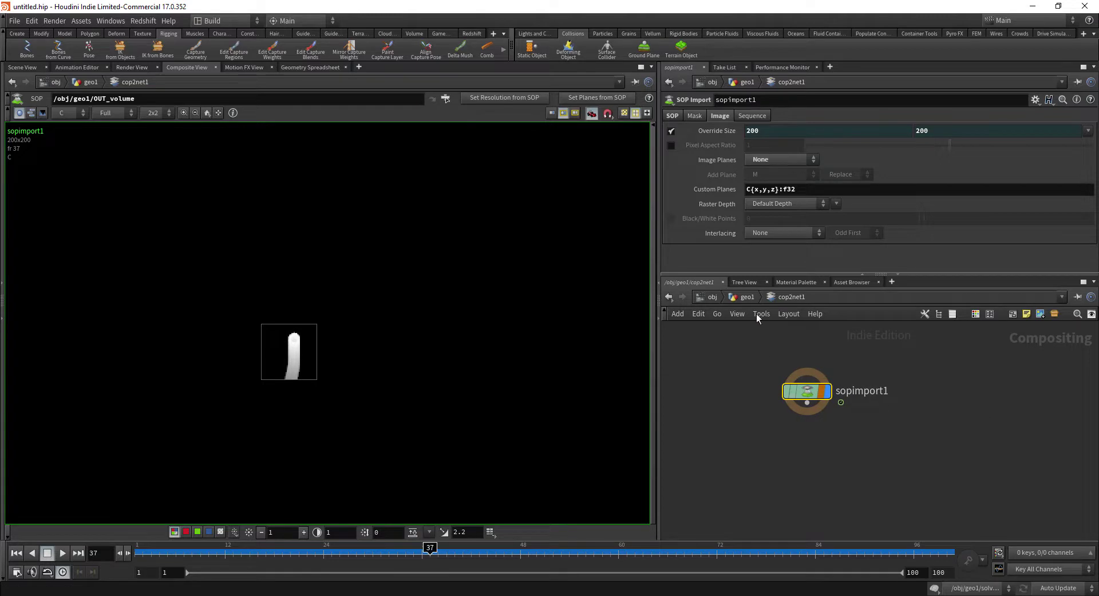
scroll(311, 391, "up", 2)
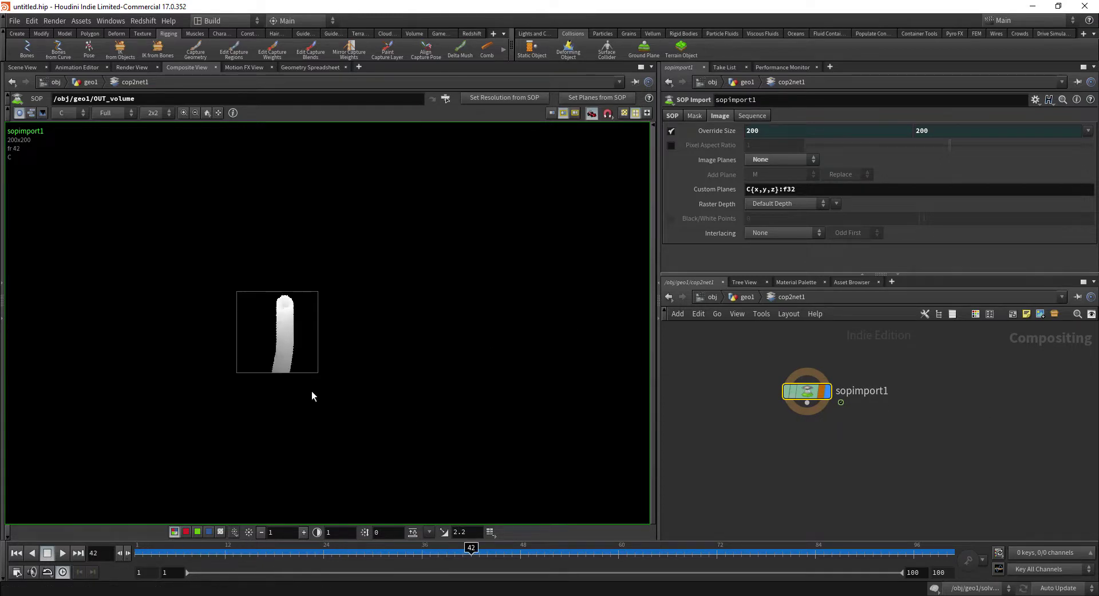
scroll(312, 392, "up", 2)
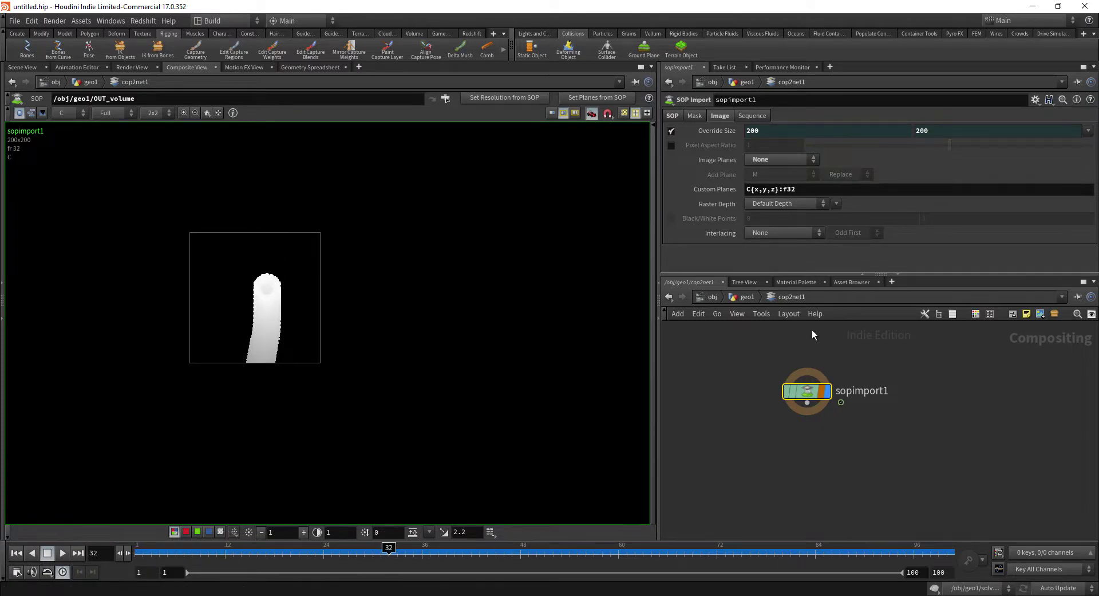
Step: Return to geo1 and set the Rows of grid2 to 1000
left_click(748, 296)
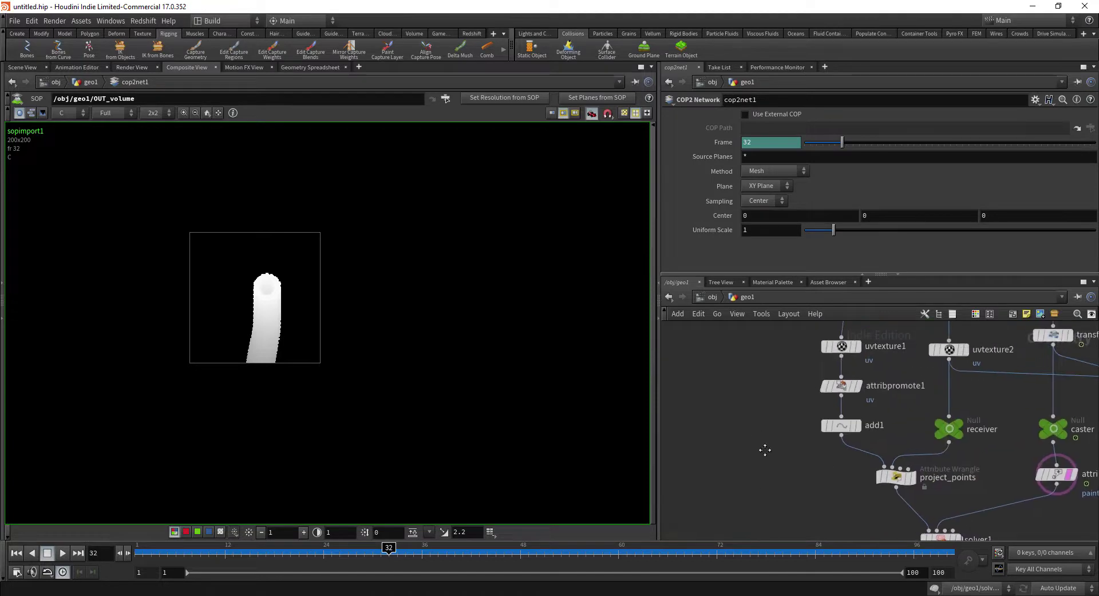
left_click(816, 422)
double_click(771, 201)
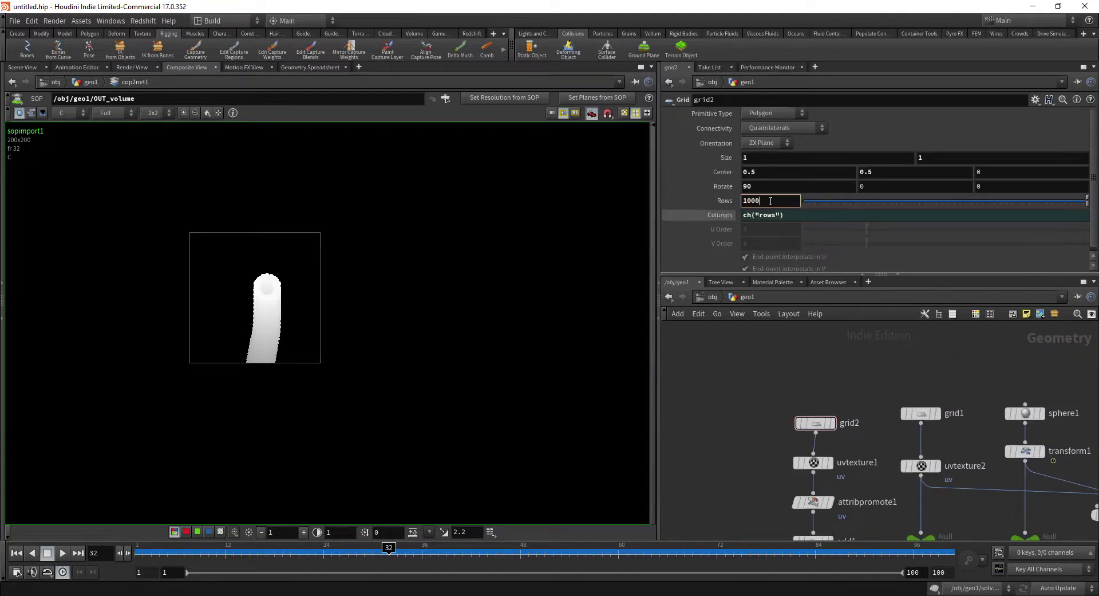
key("Return")
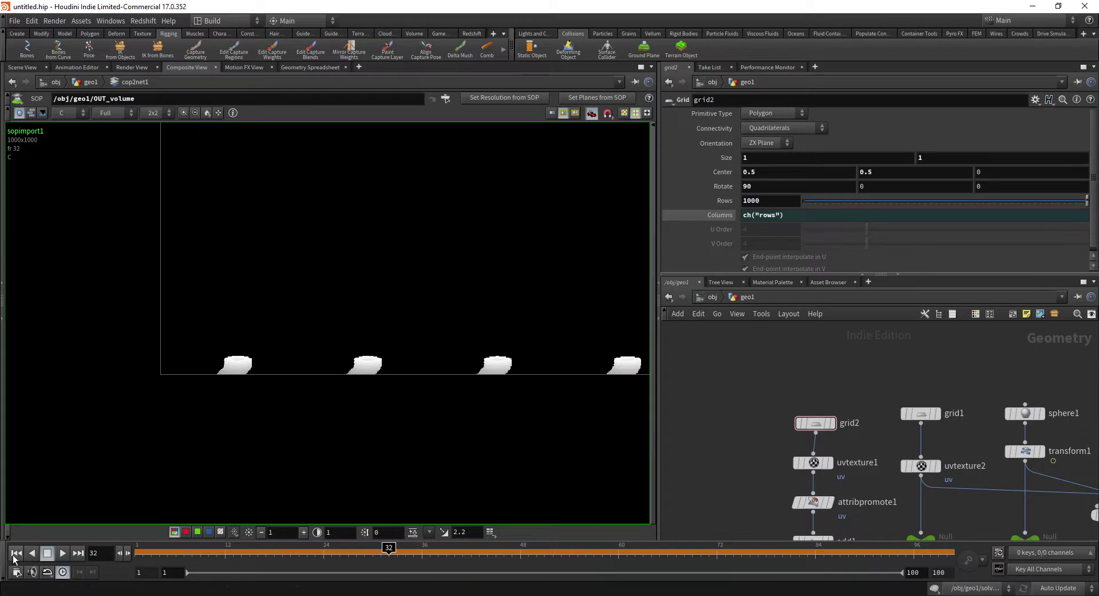
Step: Play the animation from frame 1 and scrub to frame 29 to check the 1000-row paint trail in the composited image
left_click(15, 554)
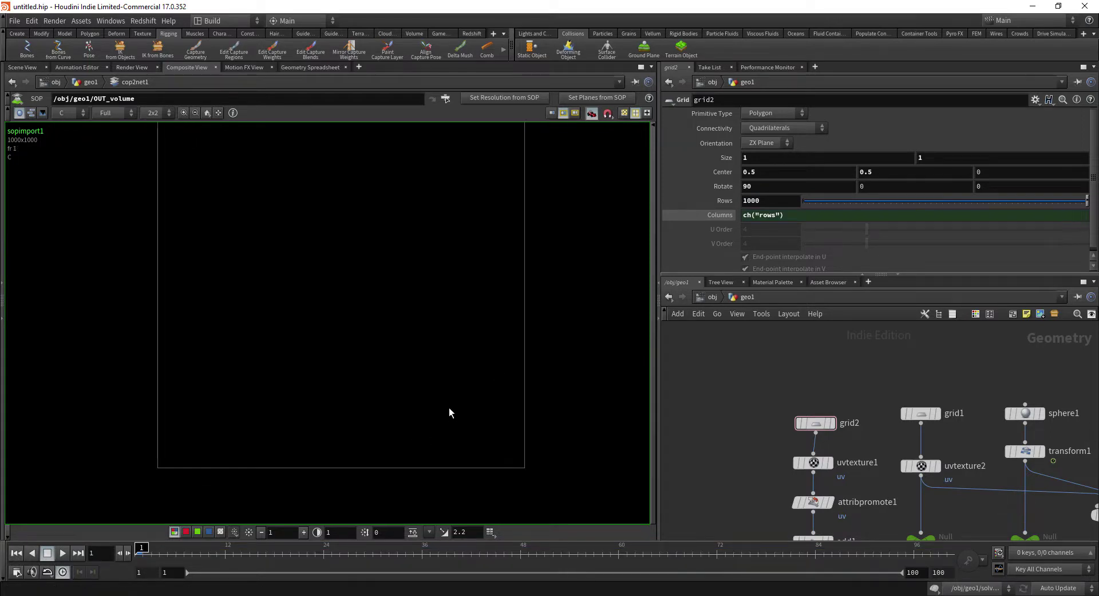
middle_click_drag(449, 407, 455, 444)
left_click(63, 553)
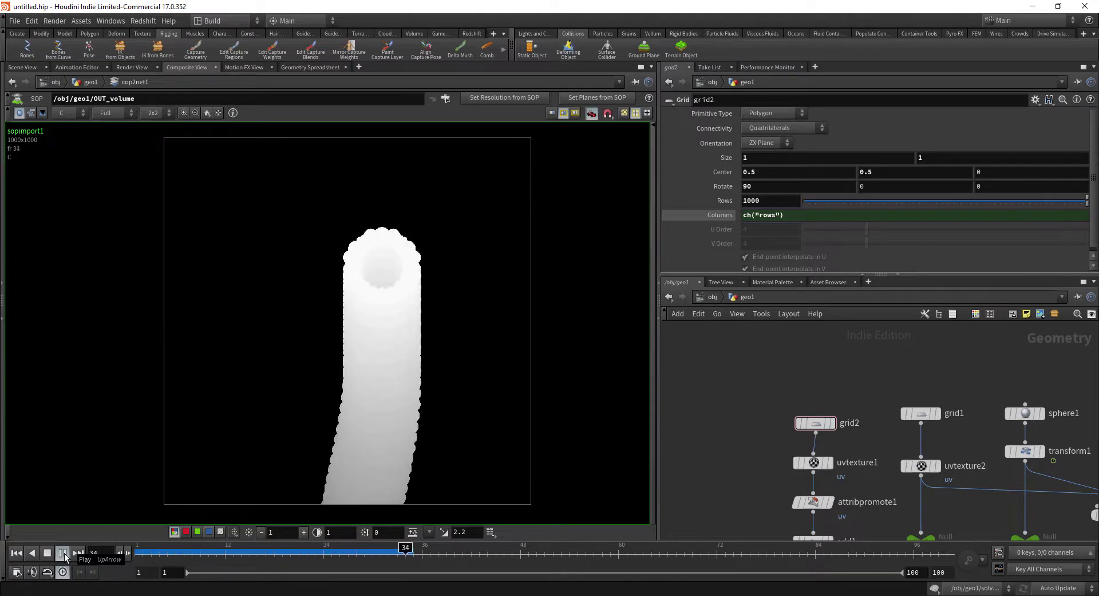
left_click(64, 553)
left_click_drag(154, 559, 365, 562)
Step: Append a Flip node with vertical flipping to sopimport1 inside cop2net1, display it, and scrub to frame 35
middle_click_drag(860, 417, 720, 285)
middle_click_drag(800, 527, 800, 420)
scroll(800, 420, "up", 3)
middle_click_drag(882, 414, 972, 341)
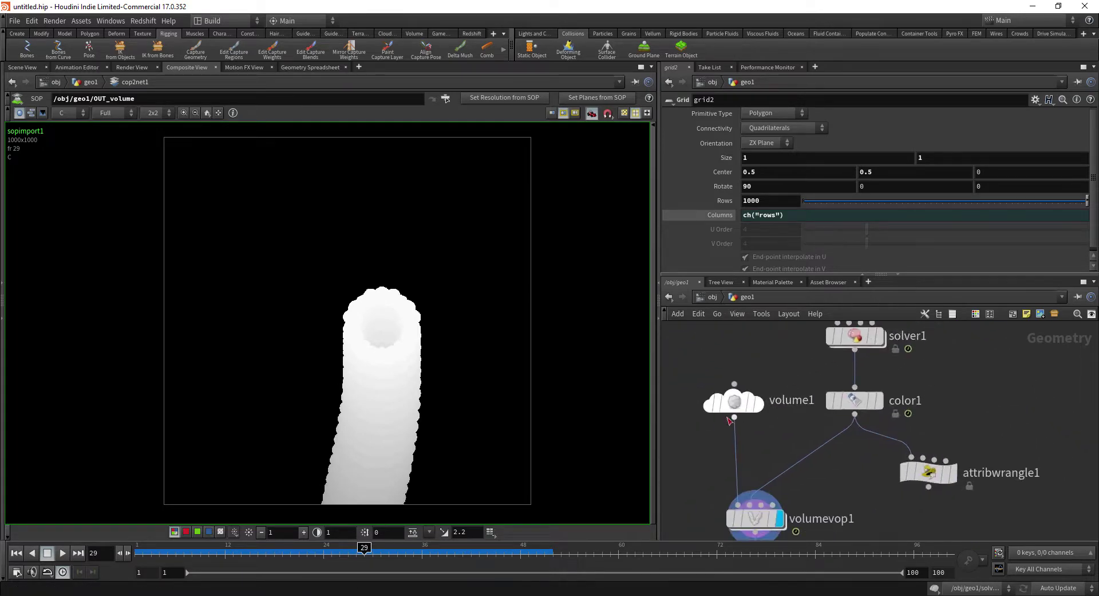
middle_click_drag(850, 483, 803, 360)
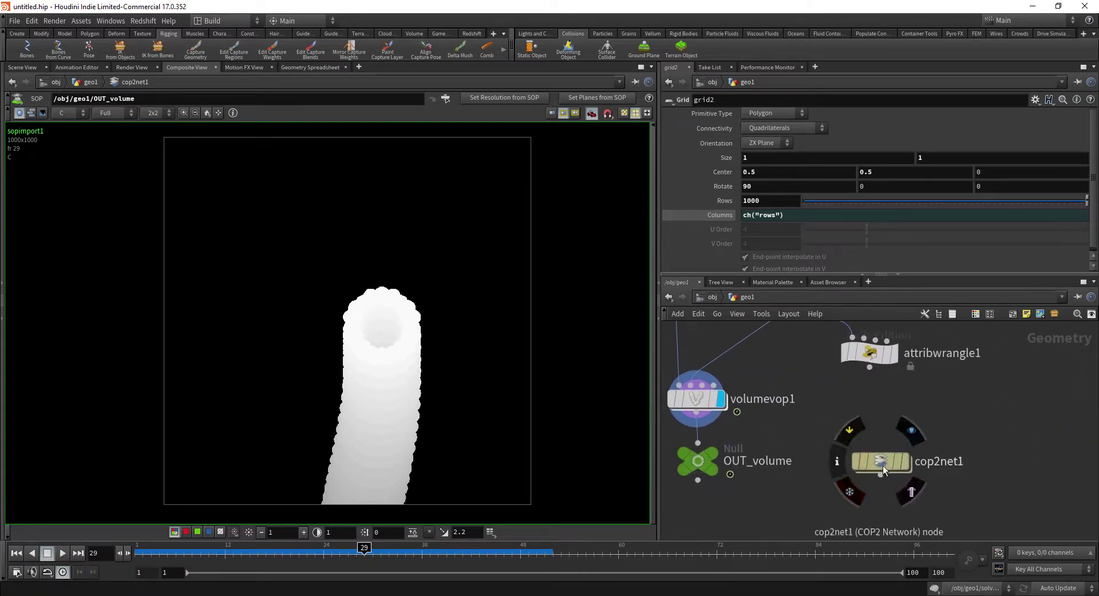
double_click(881, 458)
left_click(807, 417)
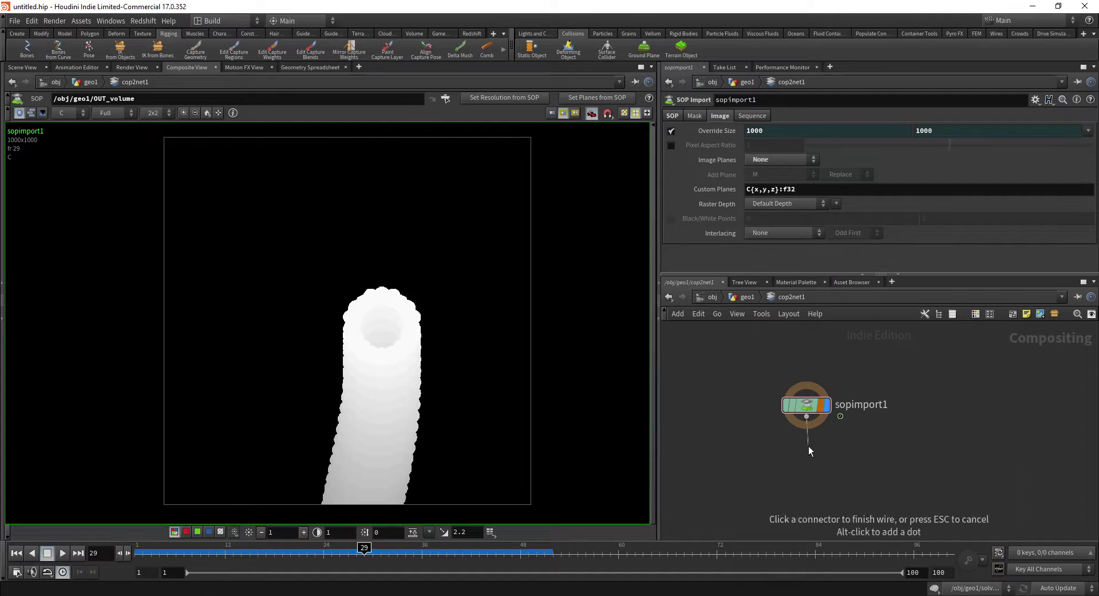
key("Tab")
type("flip")
key("Return")
key("Return")
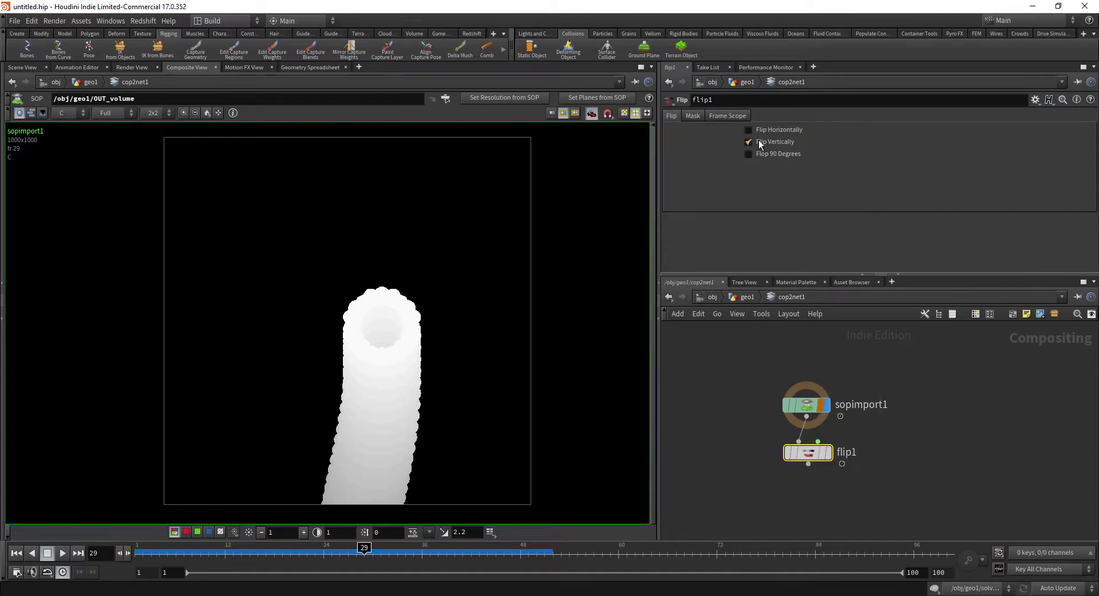
left_click(828, 452)
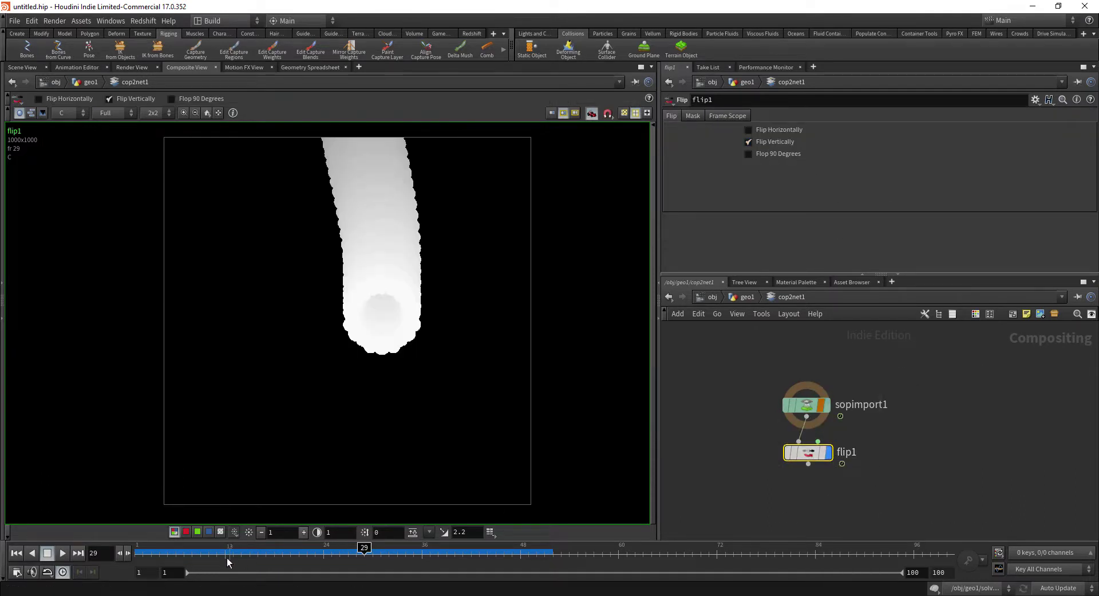
left_click_drag(228, 560, 414, 549)
left_click(808, 463)
key("Tab")
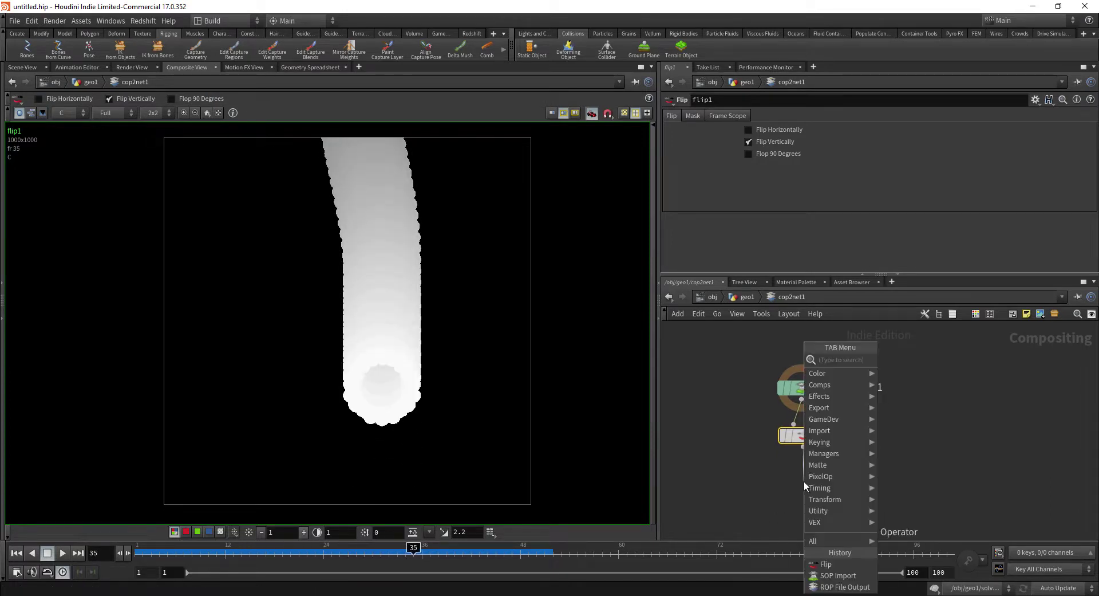
type("file")
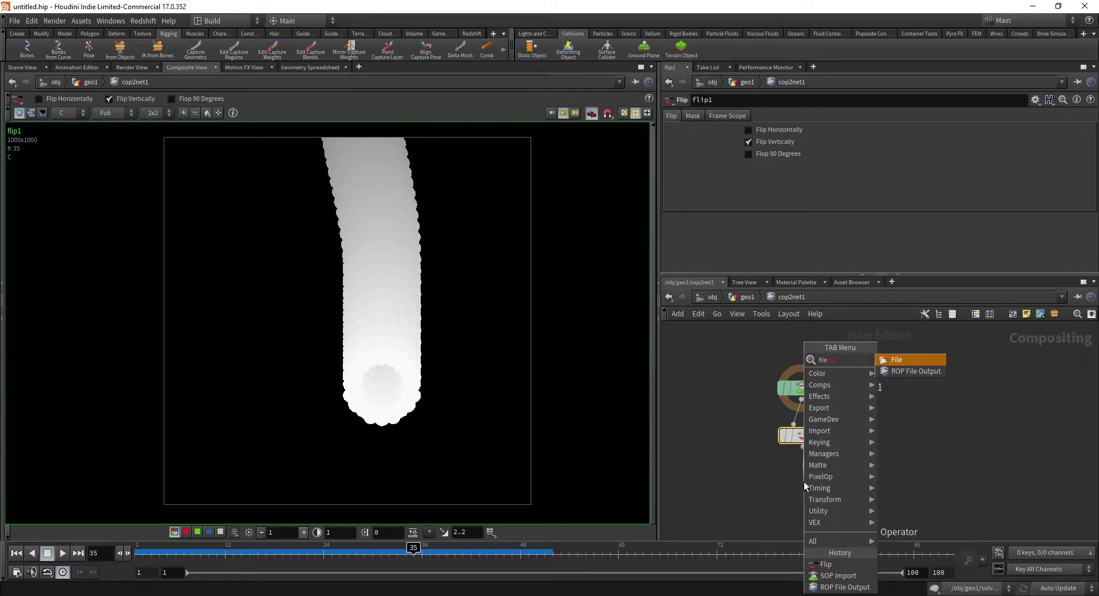
key("BackSpace")
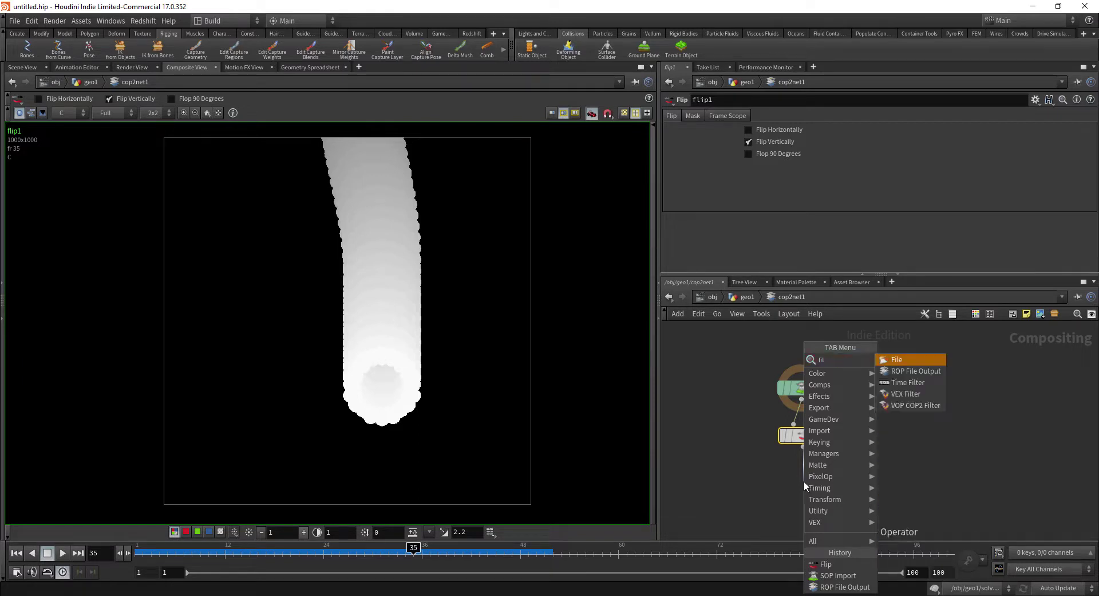
type("e cach")
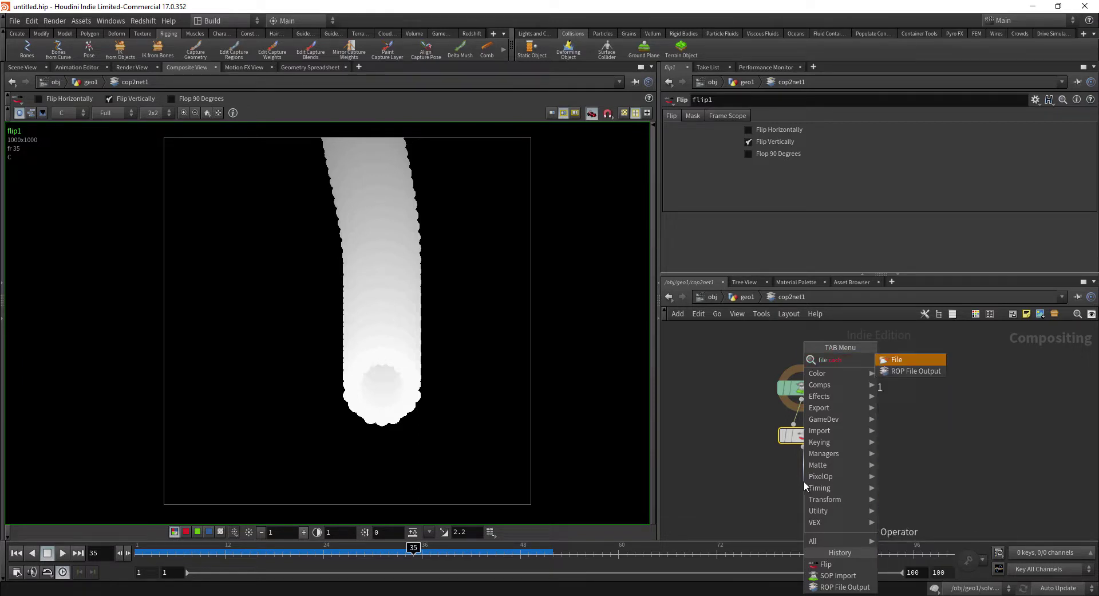
key("Escape")
Step: Append a ROP File Output node to flip1
key("Tab")
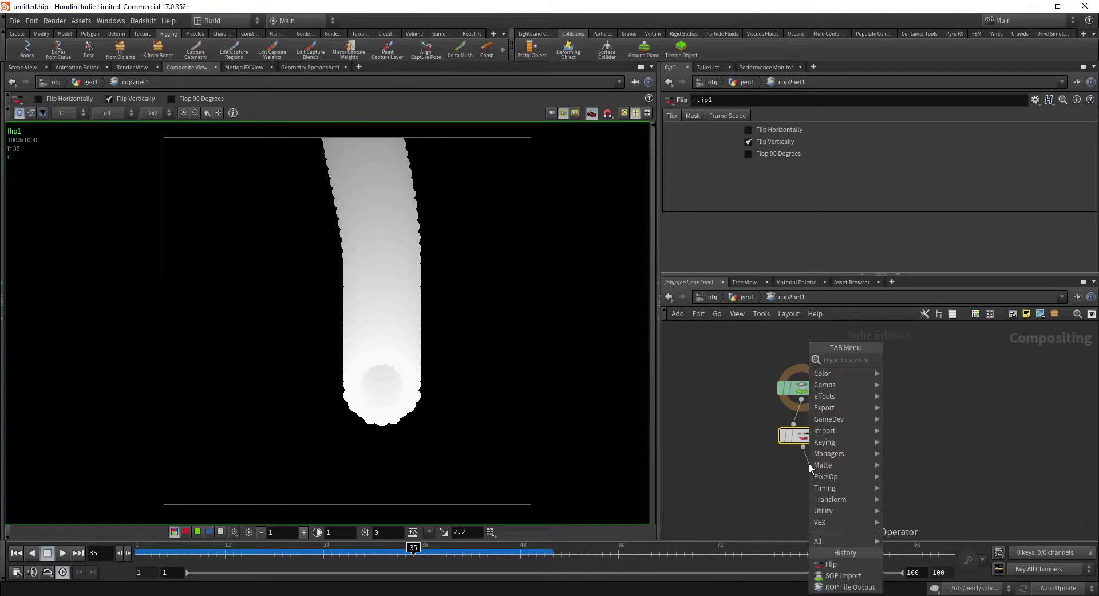
type("rop")
key("Return")
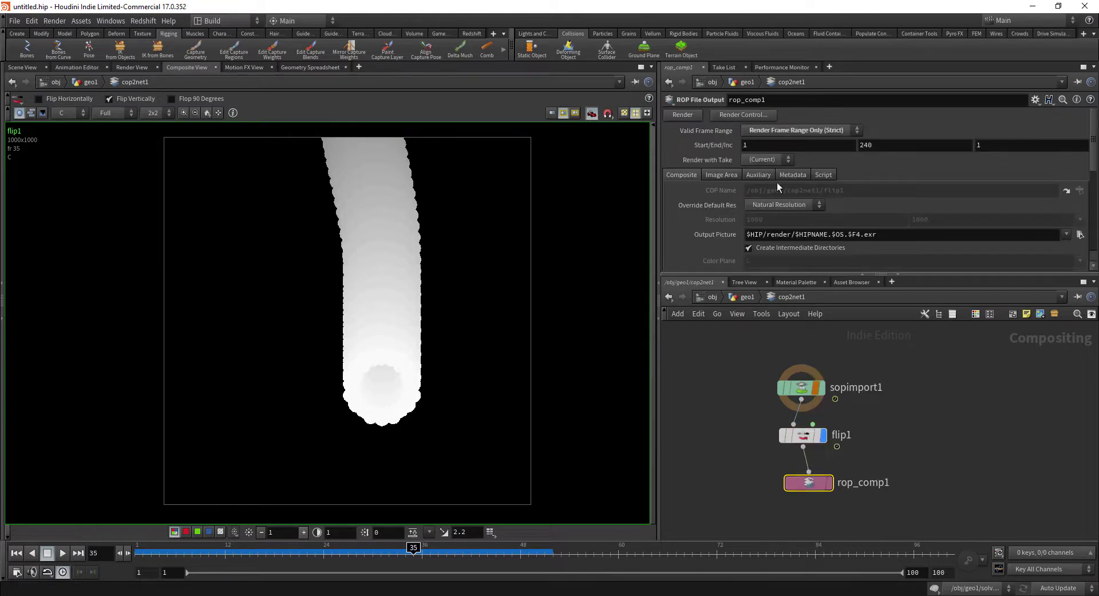
Step: Set the output picture of rop_comp1 to wetmap.$F4.png in a new Desktop folder named test_wetmap, and align the node under flip1
left_click(1080, 234)
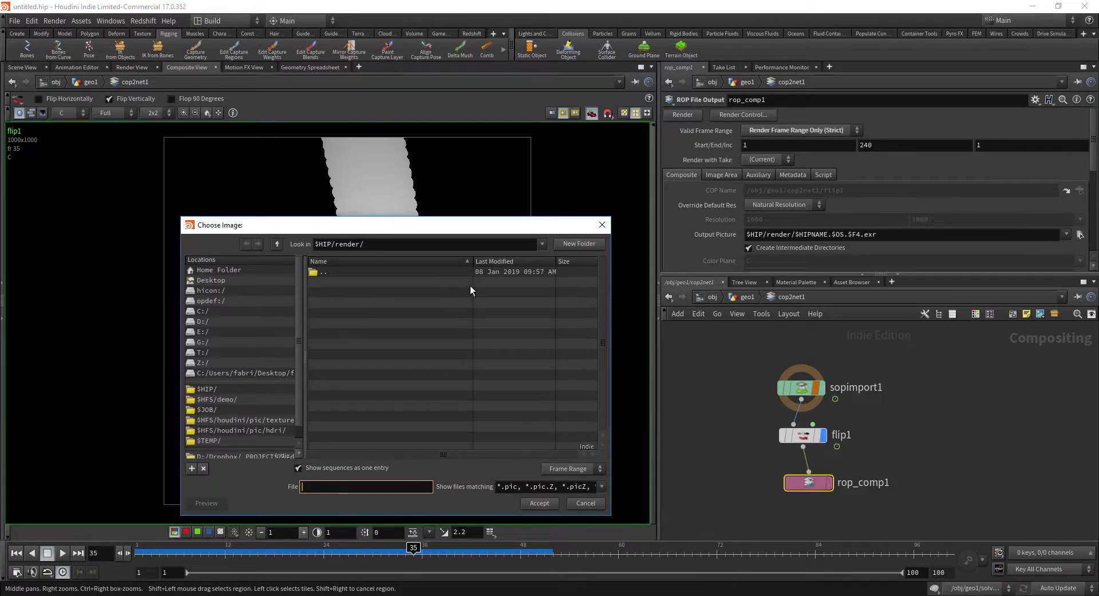
left_click(211, 280)
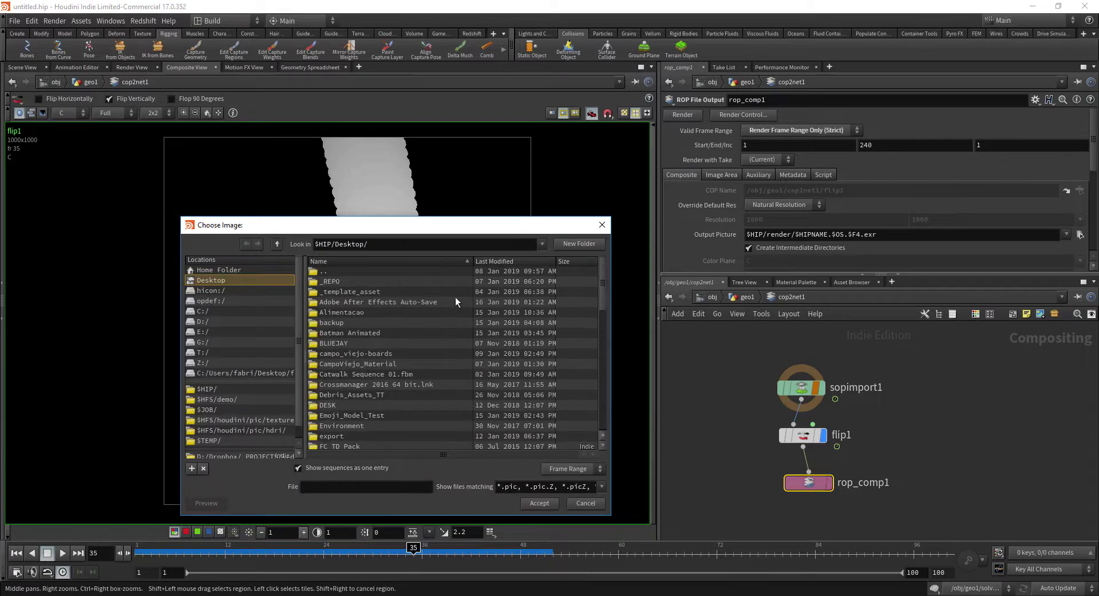
left_click(578, 244)
type("test")
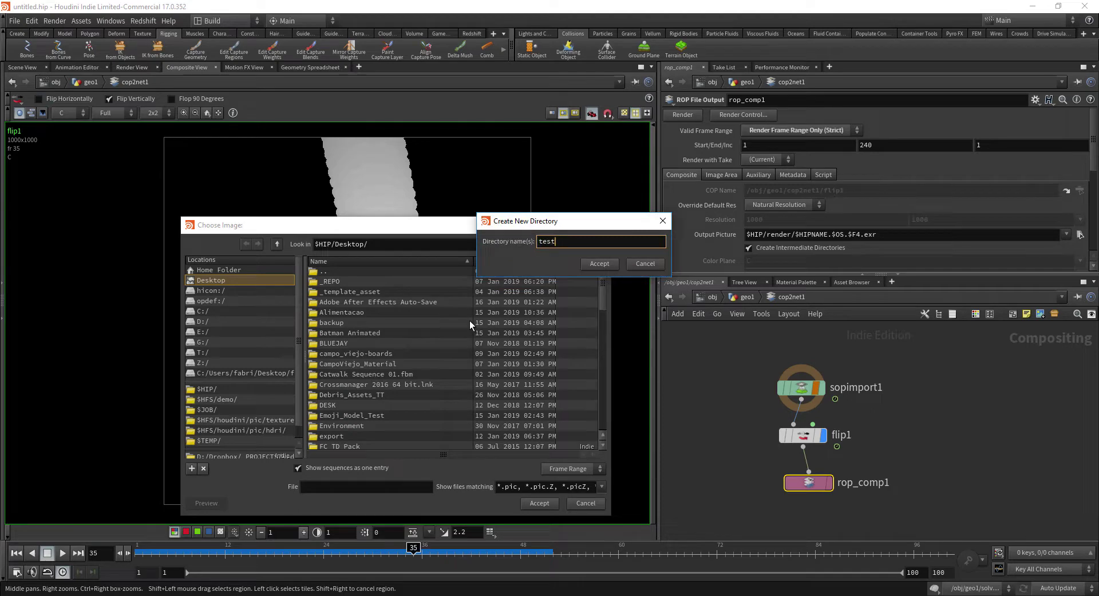
type("_wetmap")
key("Return")
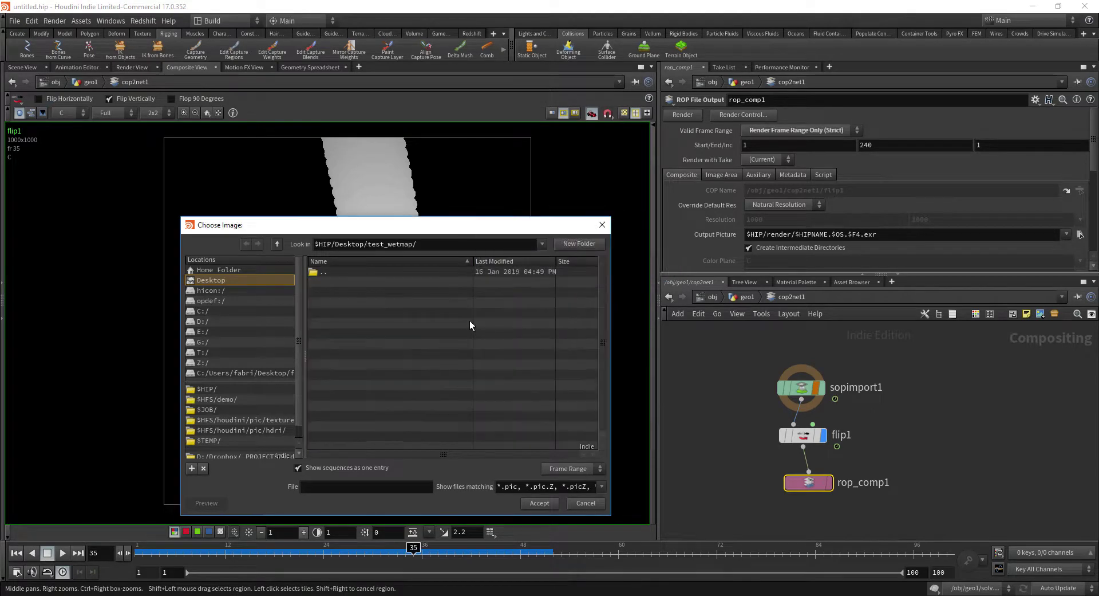
left_click(339, 486)
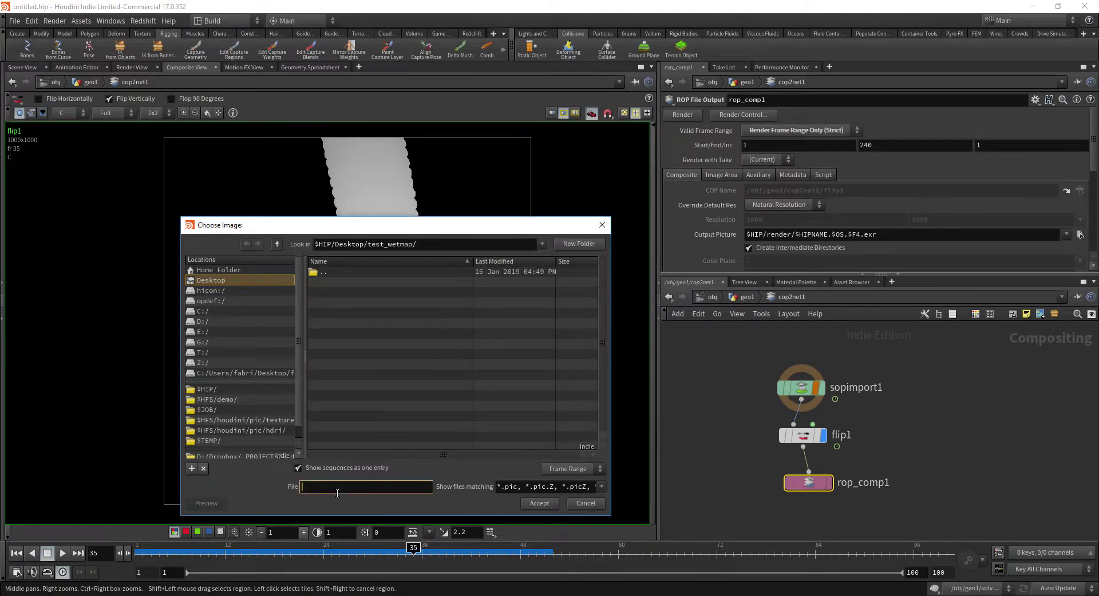
type("wetmap.$F4.p")
type("ng")
key("Return")
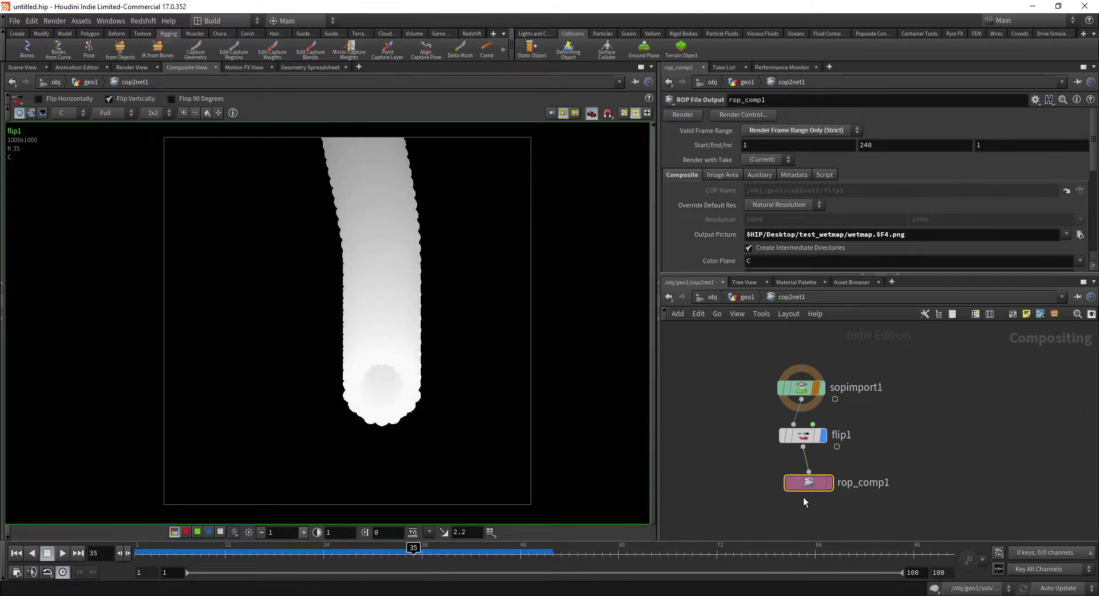
left_click_drag(807, 484, 802, 485)
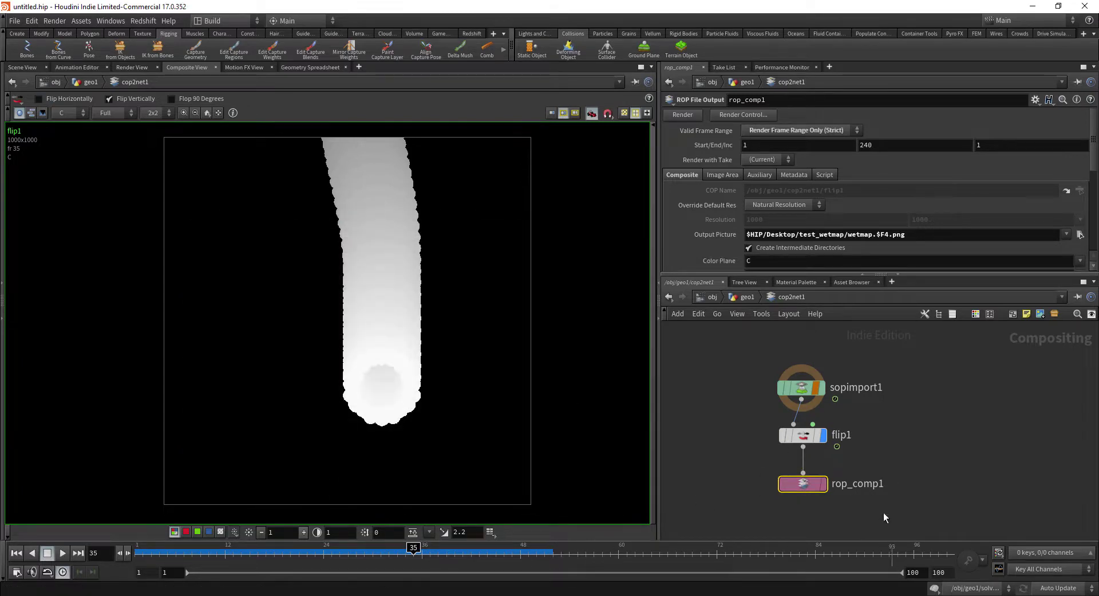
Step: Set the render end frame of rop_comp1 and the end of the timeline range to 48
left_click(872, 146)
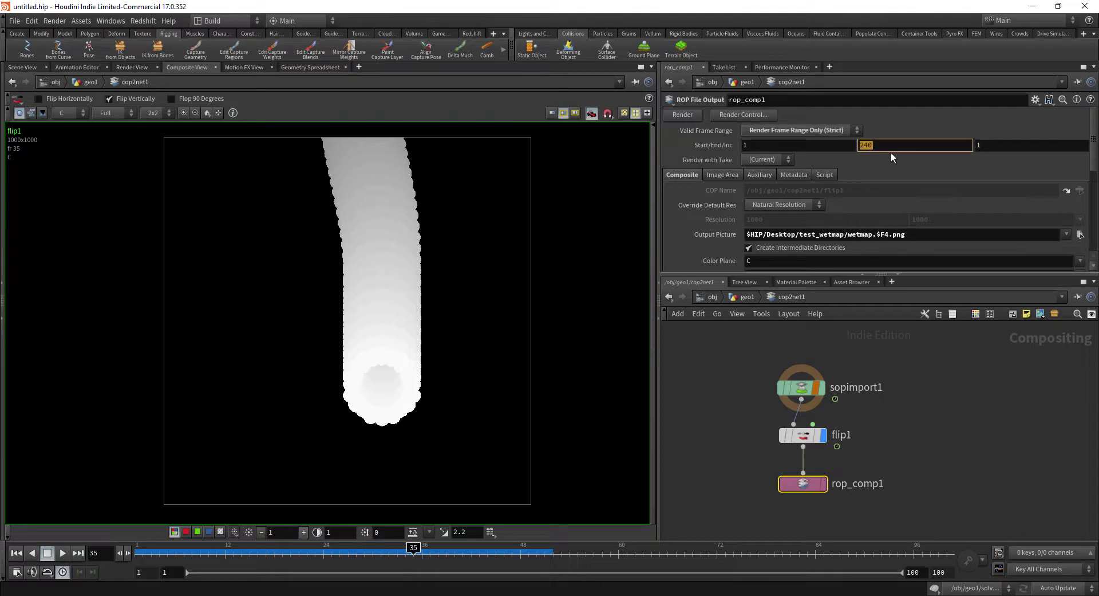
type("48")
key("Return")
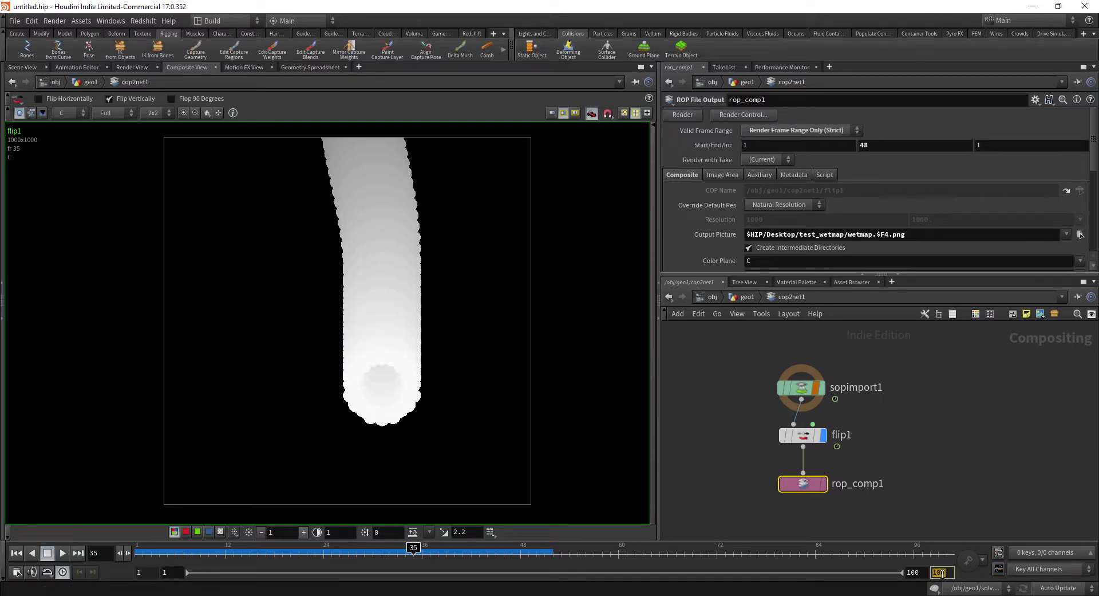
key("Return")
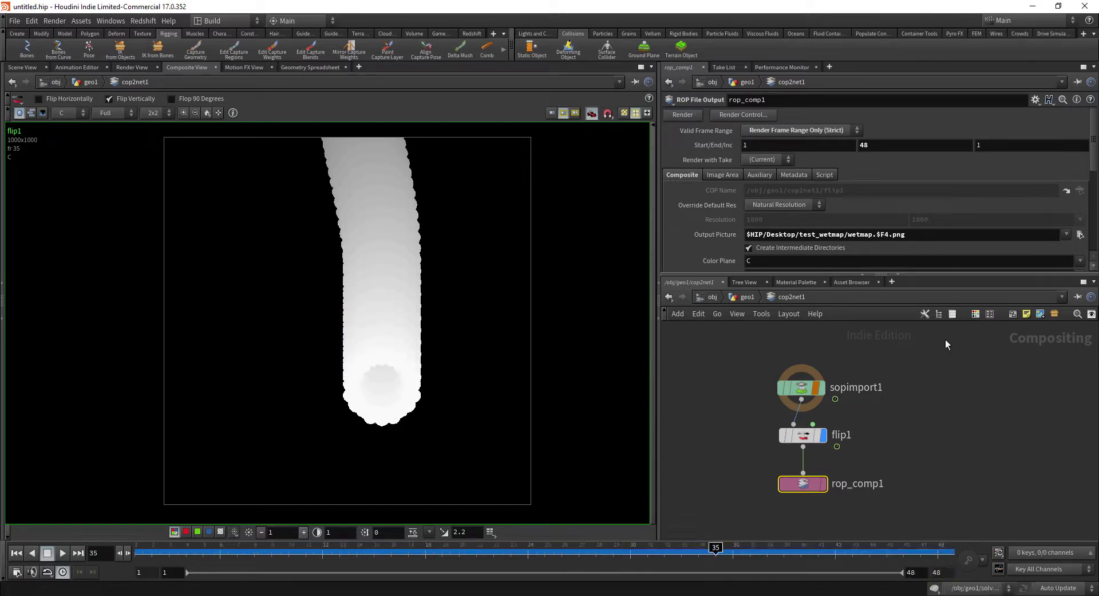
Step: Return to geo1 and display uvtexture2, framed in the 3D scene view
left_click(748, 297)
middle_click_drag(817, 433, 851, 525)
scroll(866, 417, "down", 3)
scroll(923, 386, "down", 4)
middle_click_drag(951, 416, 960, 515)
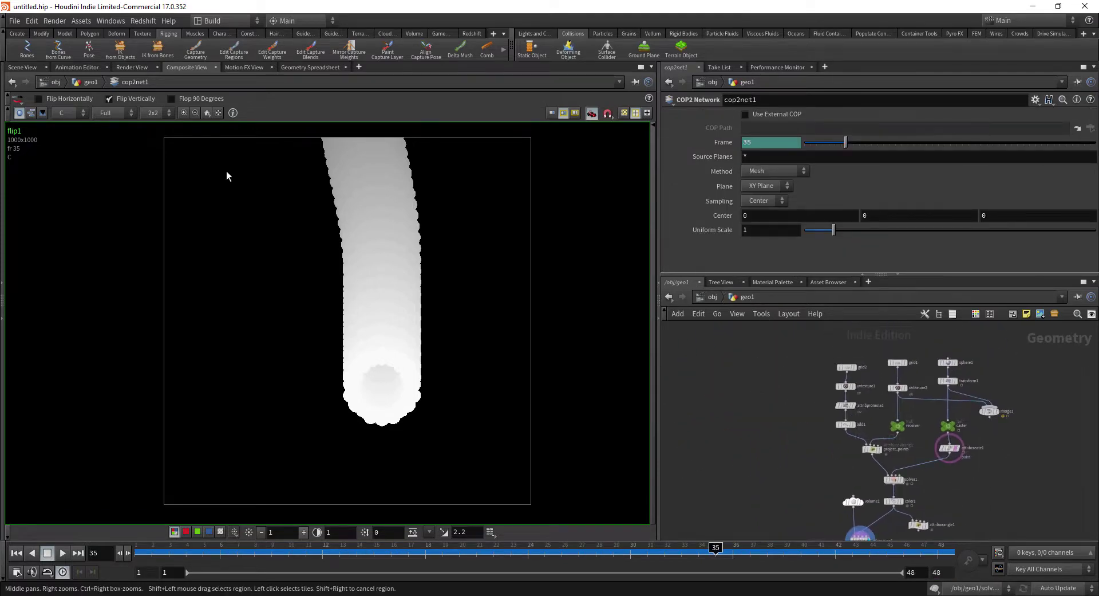
left_click(26, 67)
scroll(773, 445, "up", 5)
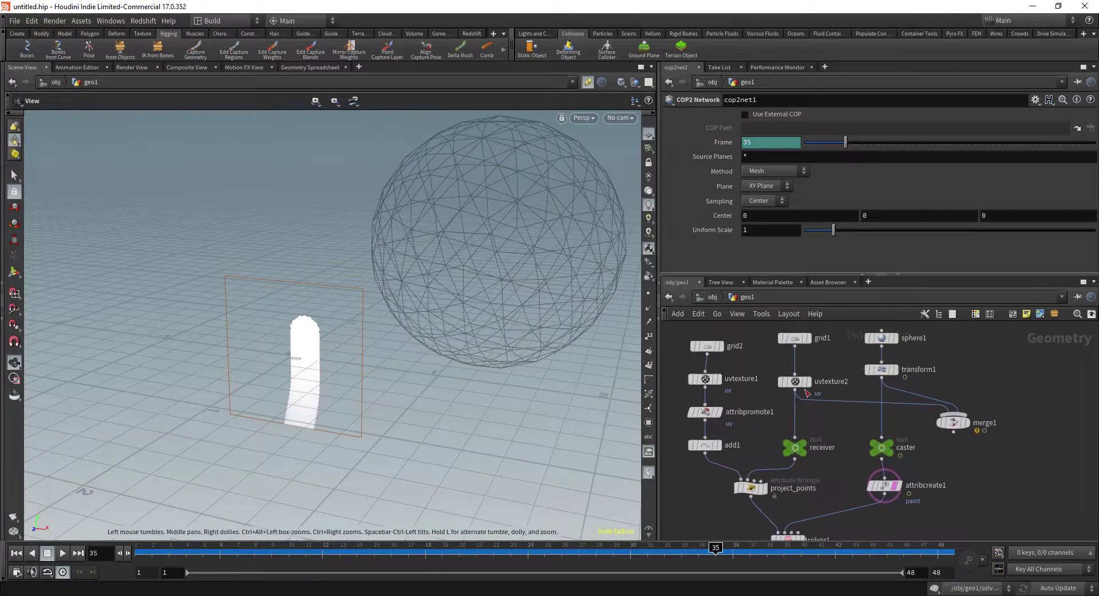
left_click(808, 382)
left_click(797, 382)
key("space+g")
left_click_drag(366, 382, 641, 375)
middle_click_drag(827, 409, 826, 402)
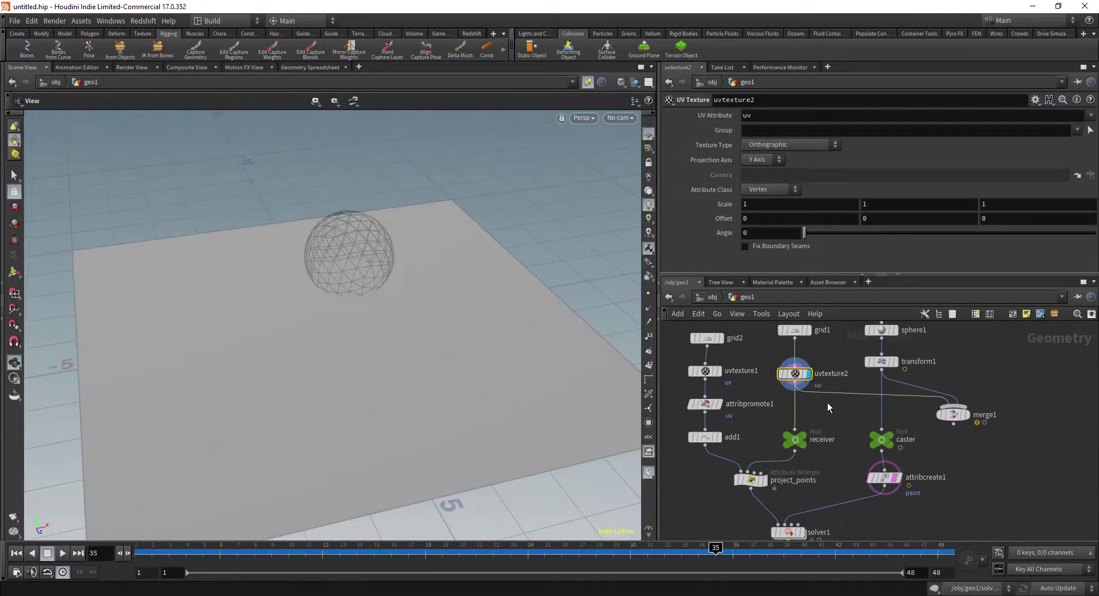
Step: Add a GameDev Quick Material node wired to the output of uvtexture2
left_click(795, 383)
middle_click_drag(990, 382, 822, 392)
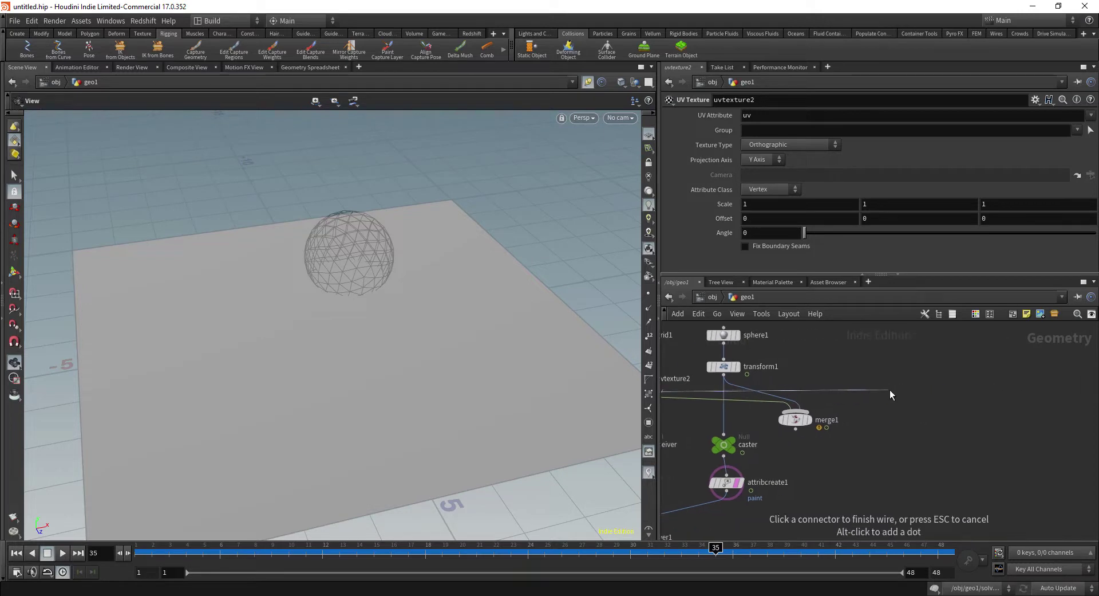
key("Tab")
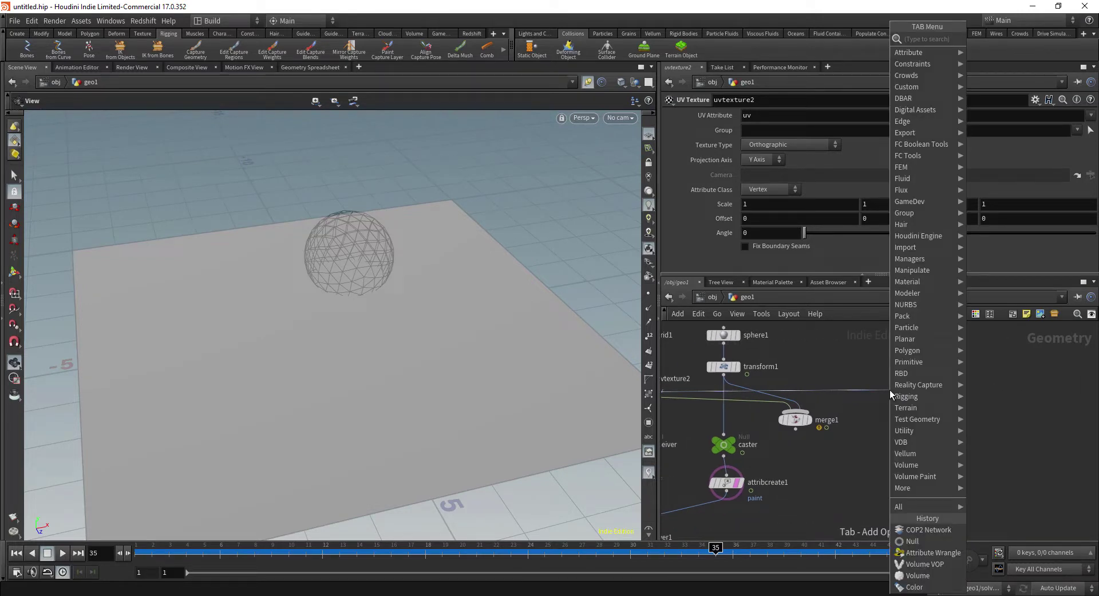
type("quick")
key("Down")
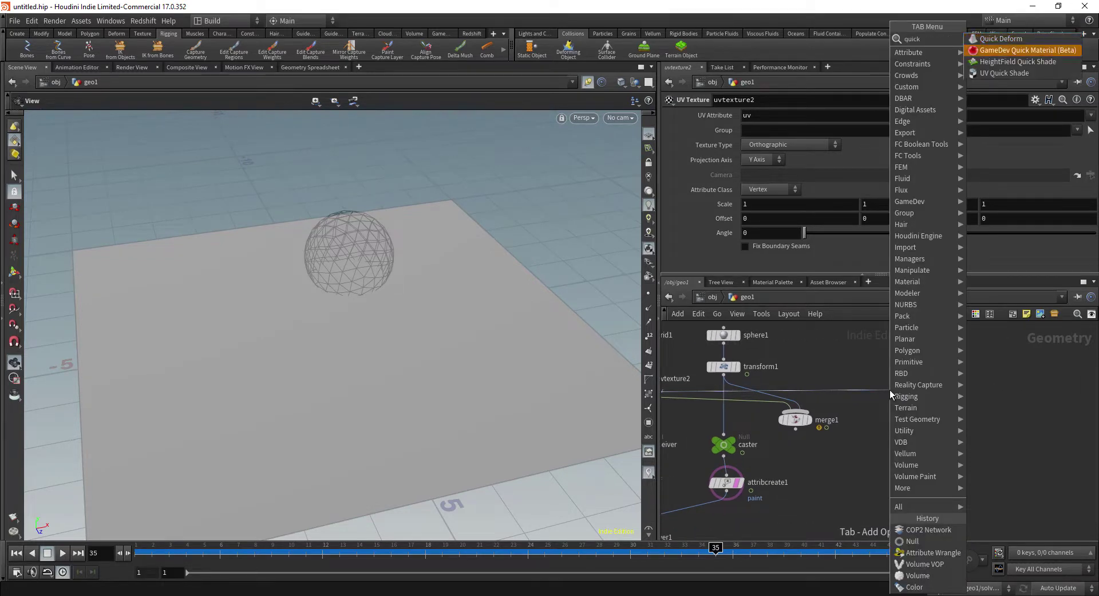
key("Return")
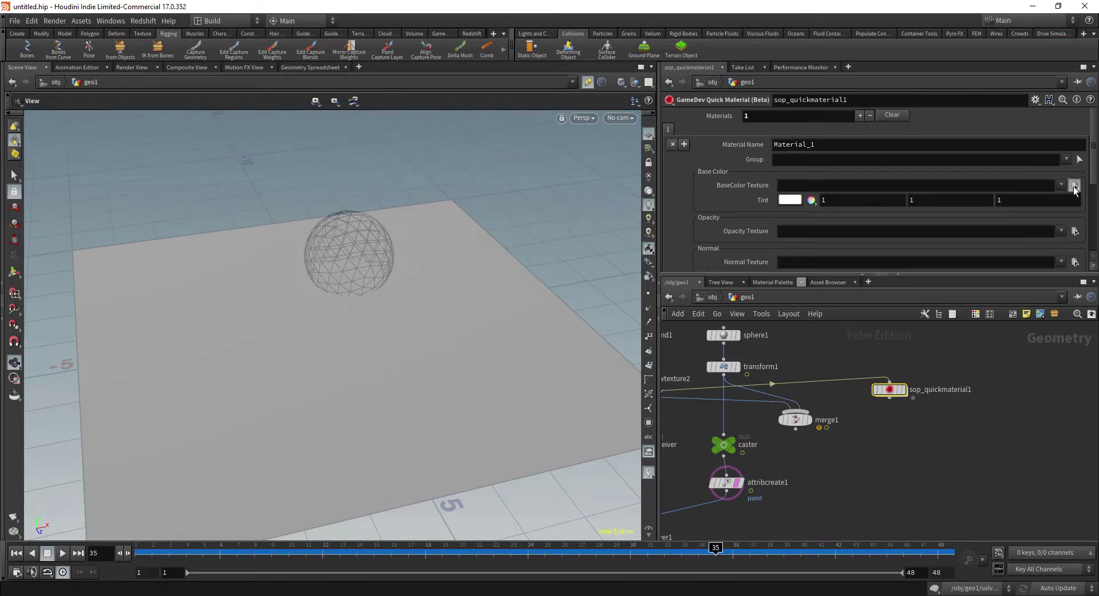
Step: Load the wetmap.$F4.png sequence from test_wetmap as the BaseColor Texture, display sop_quickmaterial1, and scrub the timeline to preview it
left_click(1075, 186)
left_click(341, 282)
left_click(540, 502)
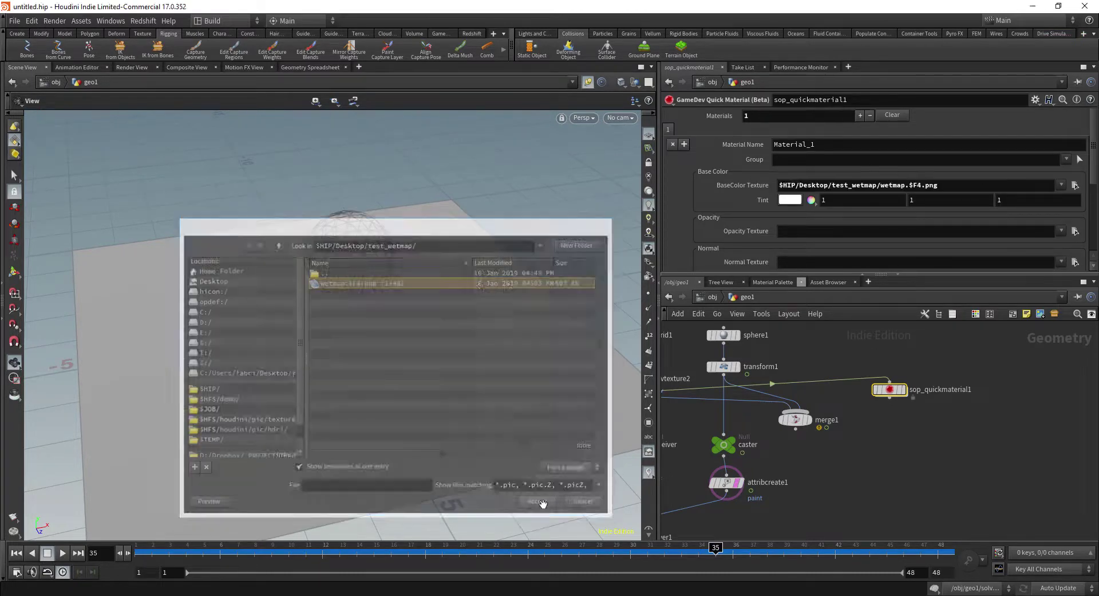
left_click(903, 390)
scroll(286, 356, "down", 4)
left_click_drag(287, 356, 208, 471)
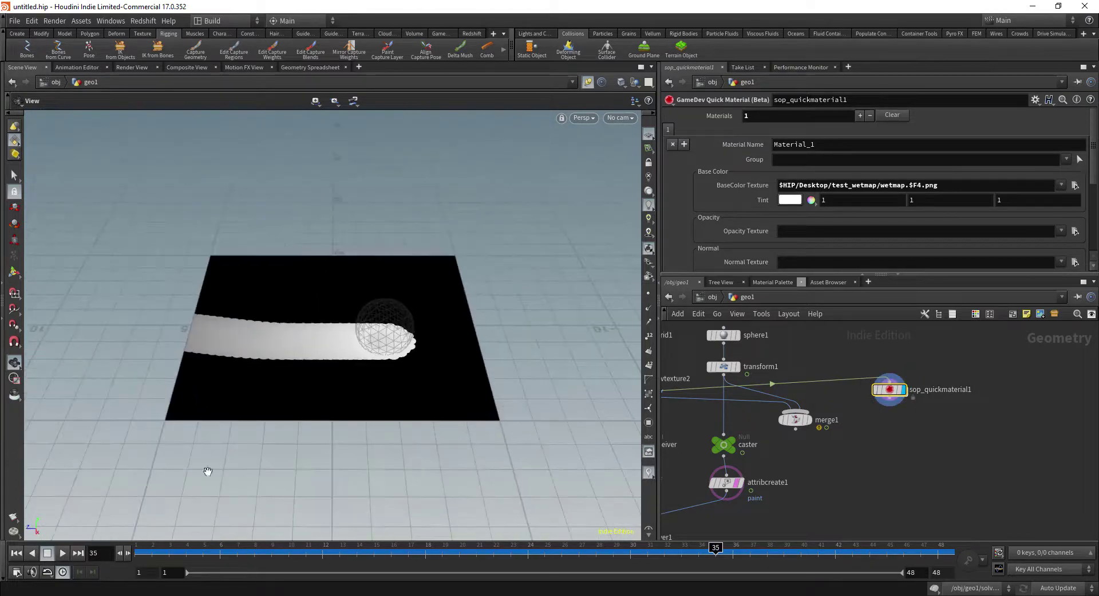
left_click_drag(174, 548, 665, 547)
Step: Display solver1 and color1 in turn and scrub to frame 33 to review the accumulated paint
middle_click_drag(734, 491, 807, 465)
middle_click_drag(752, 525, 802, 490)
left_click(766, 475)
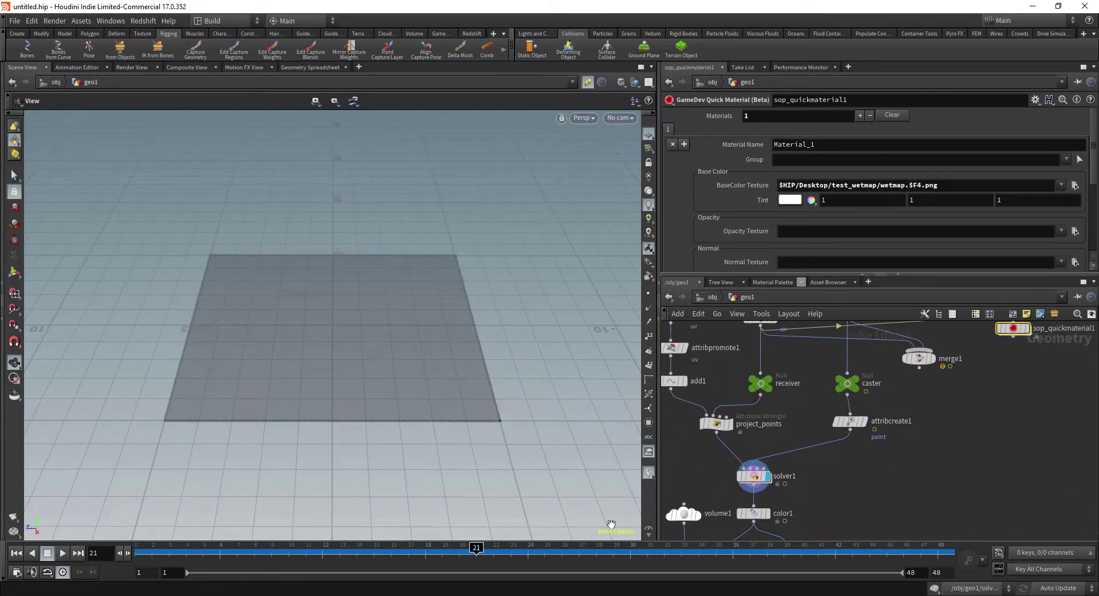
middle_click_drag(825, 496, 847, 424)
left_click(789, 440)
mouse_move(477, 547)
left_mouse_down()
mouse_move(859, 547)
mouse_move(202, 547)
mouse_move(991, 537)
left_mouse_up()
Step: Go back into cop2net1 and render frames 1 to 48 of the wetmap sequence from rop_comp1
middle_click_drag(794, 496, 793, 432)
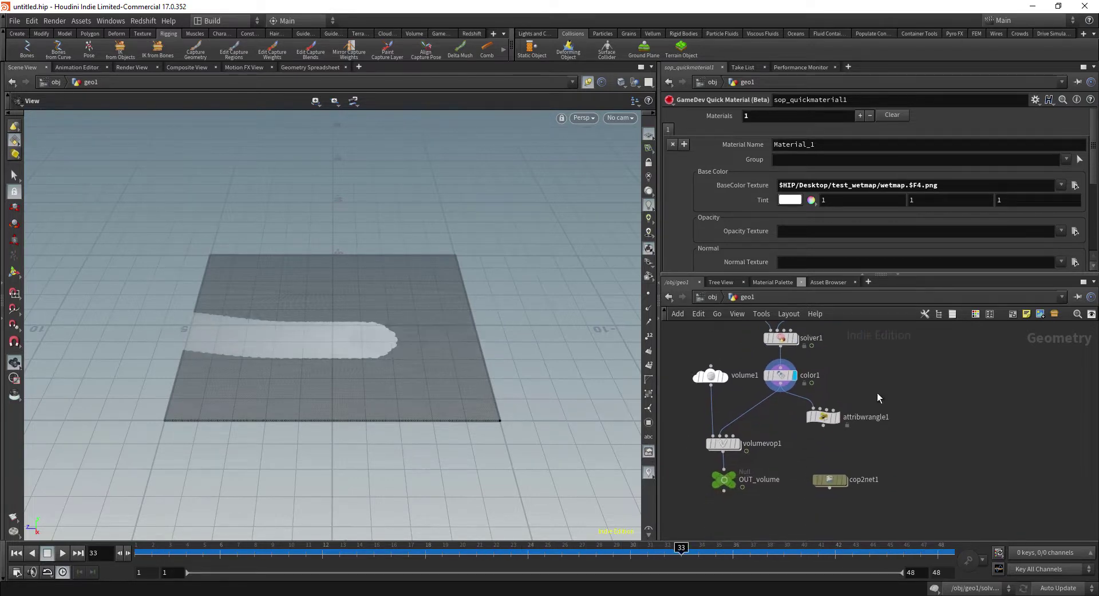
double_click(725, 467)
left_click(682, 115)
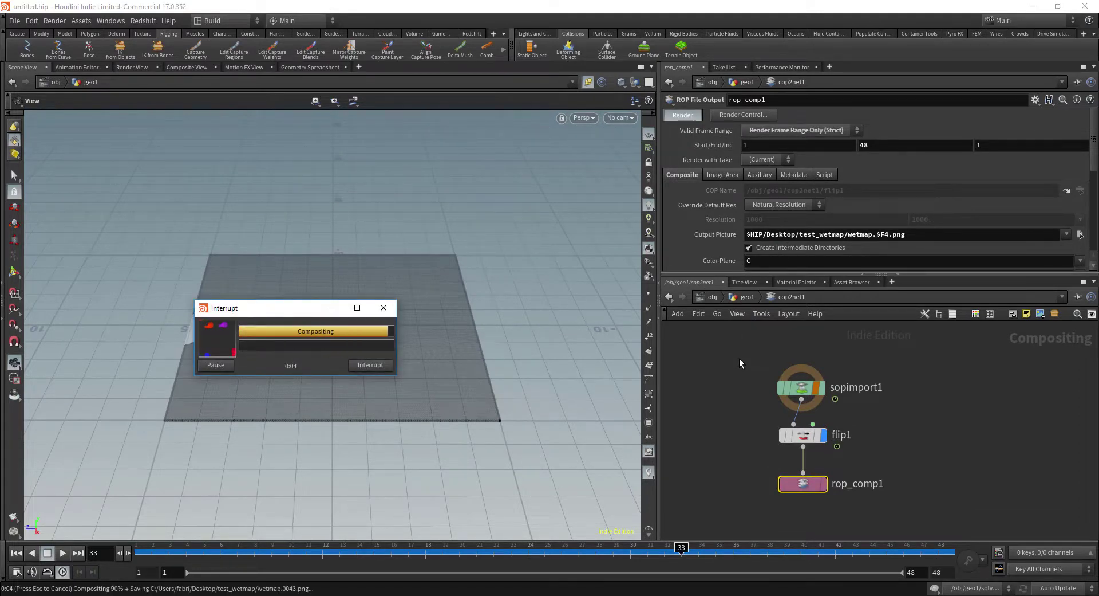
Step: Return to geo1, refresh the render textures with Update Textures, and display sop_quickmaterial1
left_click(748, 297)
middle_click_drag(843, 471, 808, 536)
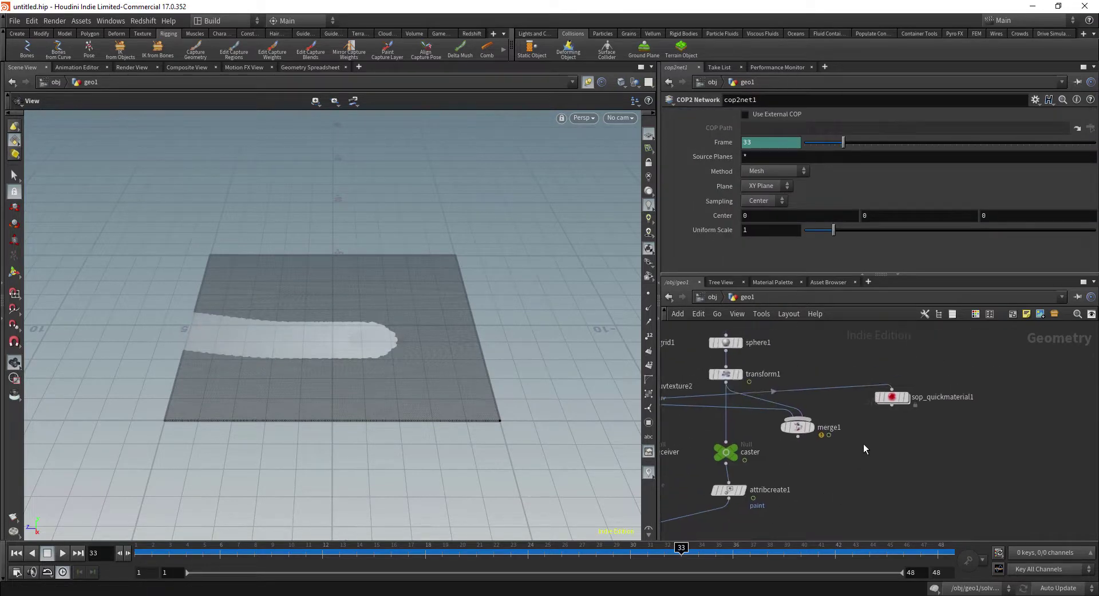
left_click(892, 396)
left_click(86, 21)
mouse_move(56, 22)
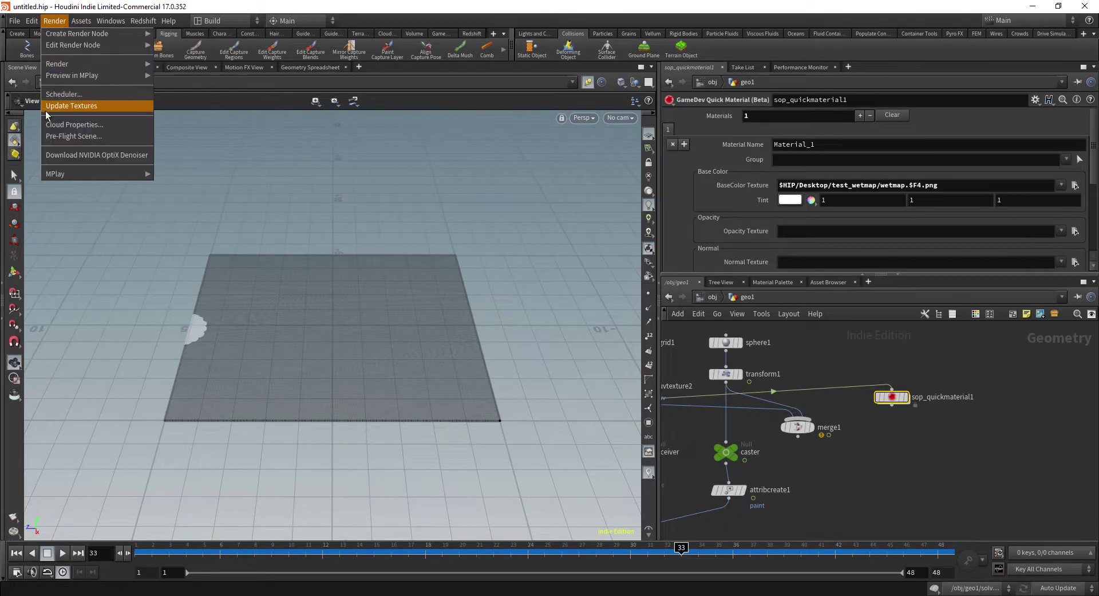
left_click(55, 105)
left_click(905, 397)
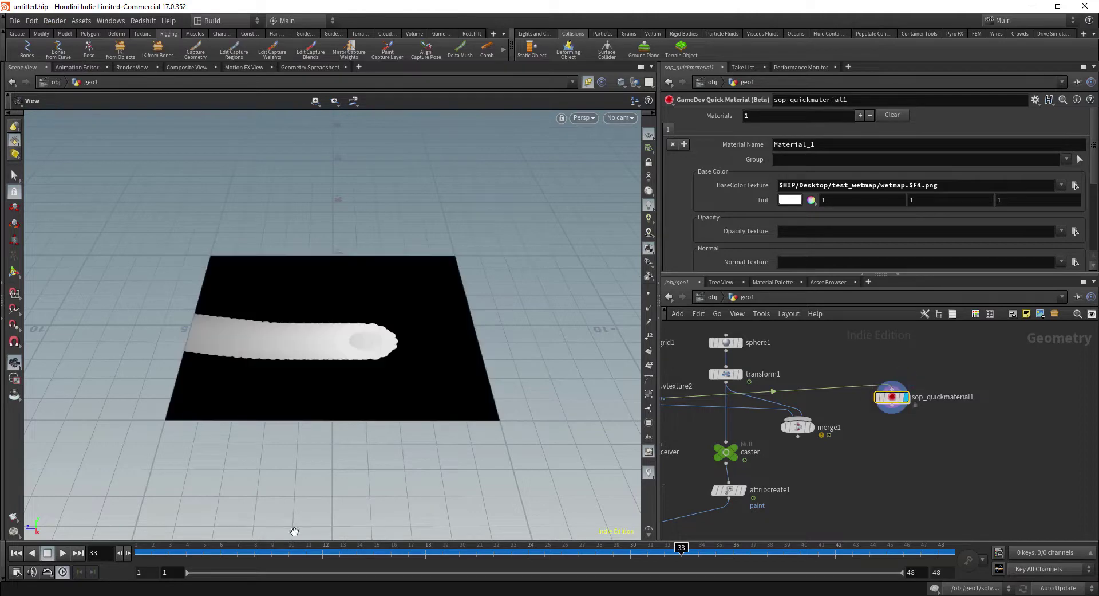
Step: Scrub the timeline to frame 23 and examine the updated wetmap texture on the grid up close
left_click_drag(254, 556, 517, 514)
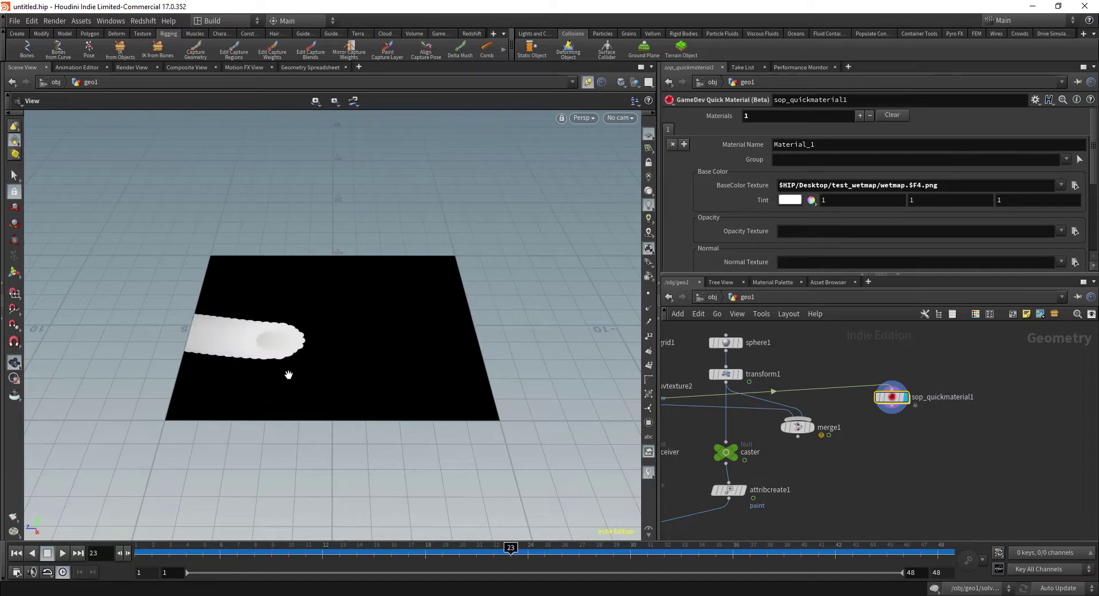
left_click_drag(287, 375, 252, 407)
right_click_drag(252, 407, 359, 385)
mouse_move(359, 384)
left_mouse_down()
mouse_move(376, 363)
mouse_move(341, 380)
left_mouse_up()
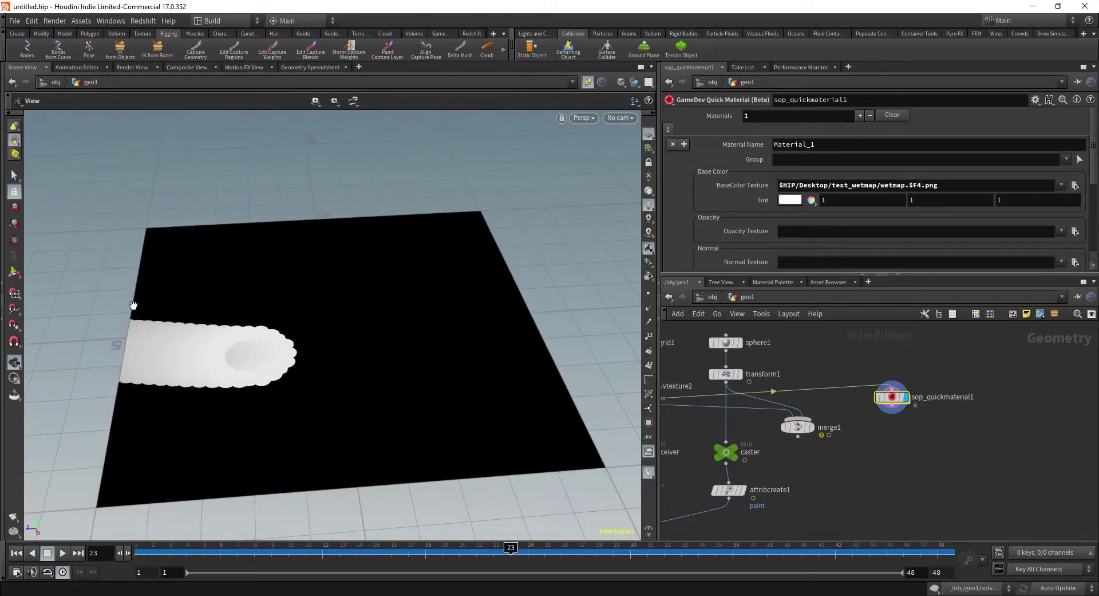
left_click_drag(508, 399, 447, 420)
right_click_drag(447, 420, 381, 426)
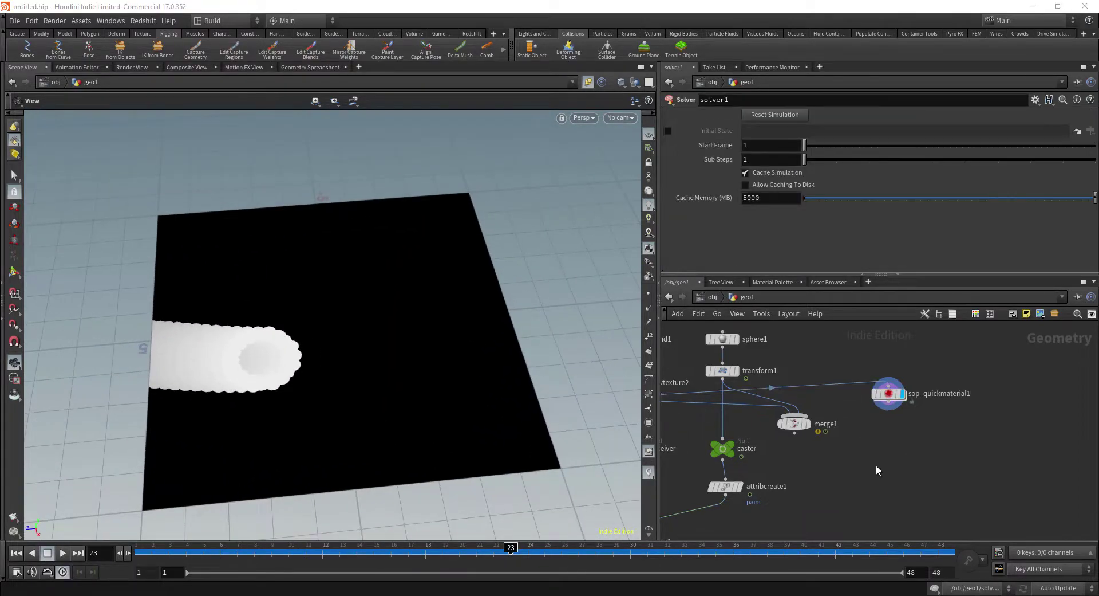
Step: Open solver1 and inspect the attribtransfer1 and attribwrangle1 settings at frame 23
middle_click_drag(826, 471, 901, 459)
middle_click_drag(724, 478, 891, 419)
scroll(890, 419, "up", 3)
middle_click_drag(904, 499, 867, 426)
double_click(836, 415)
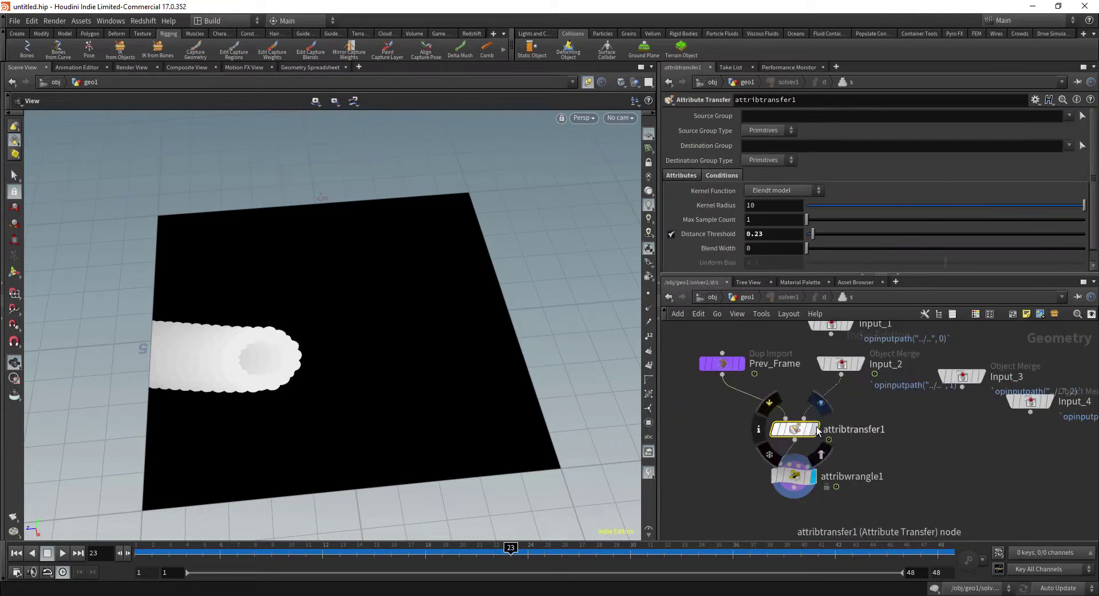
left_click(797, 476)
mouse_move(459, 556)
left_mouse_down()
mouse_move(86, 553)
mouse_move(511, 553)
left_mouse_up()
left_click(588, 83)
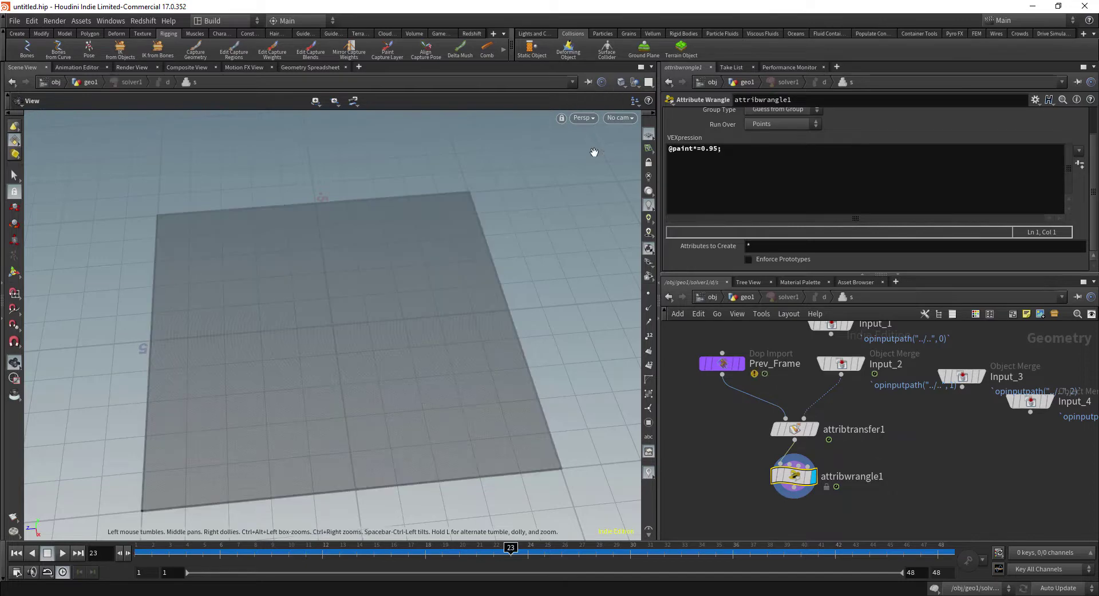
Step: Display solver1 in geo1 and set the Blend Width of attribtransfer1 inside it to 0.37
left_click(759, 298)
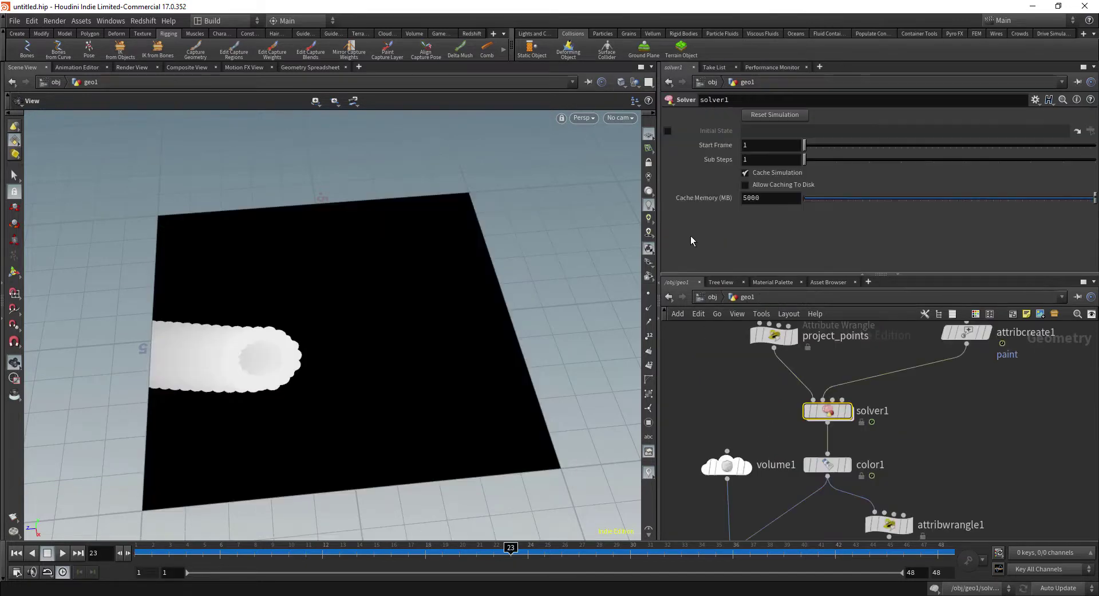
left_click(848, 411)
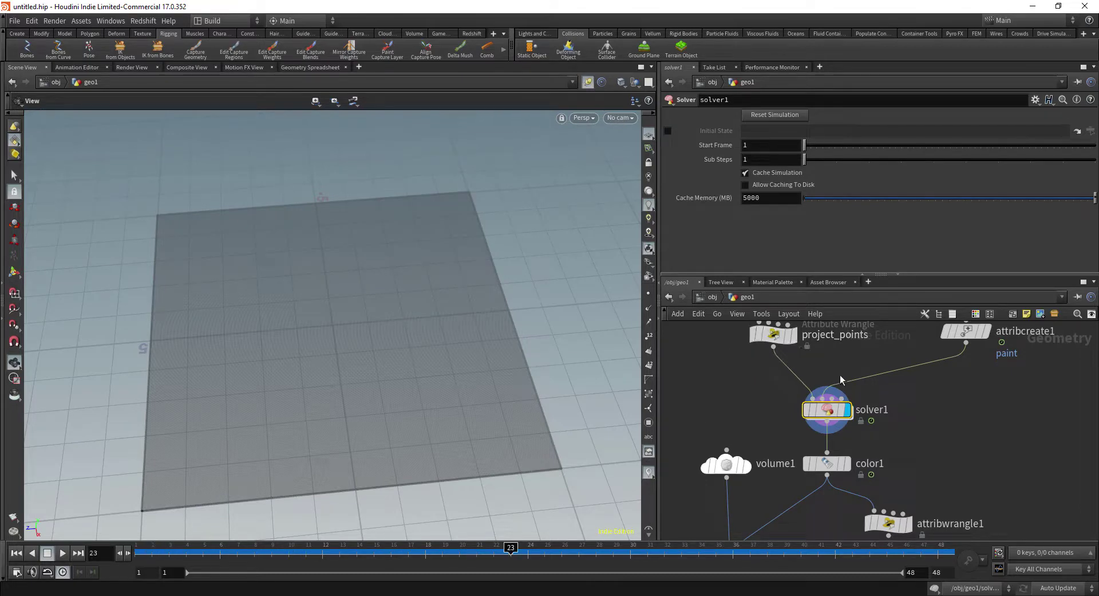
double_click(808, 414)
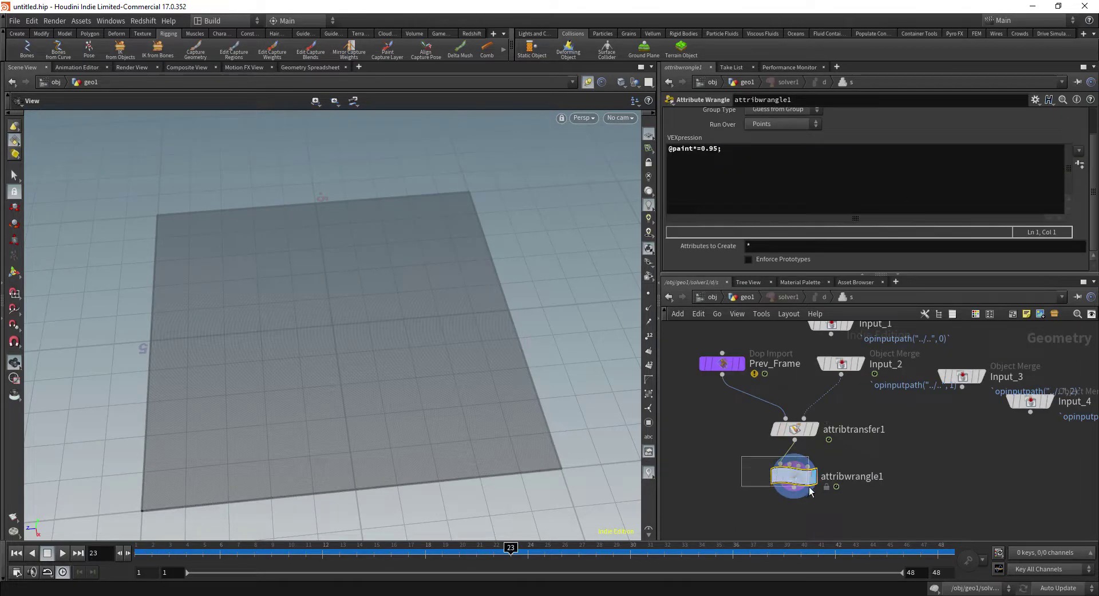
left_click_drag(748, 436, 818, 420)
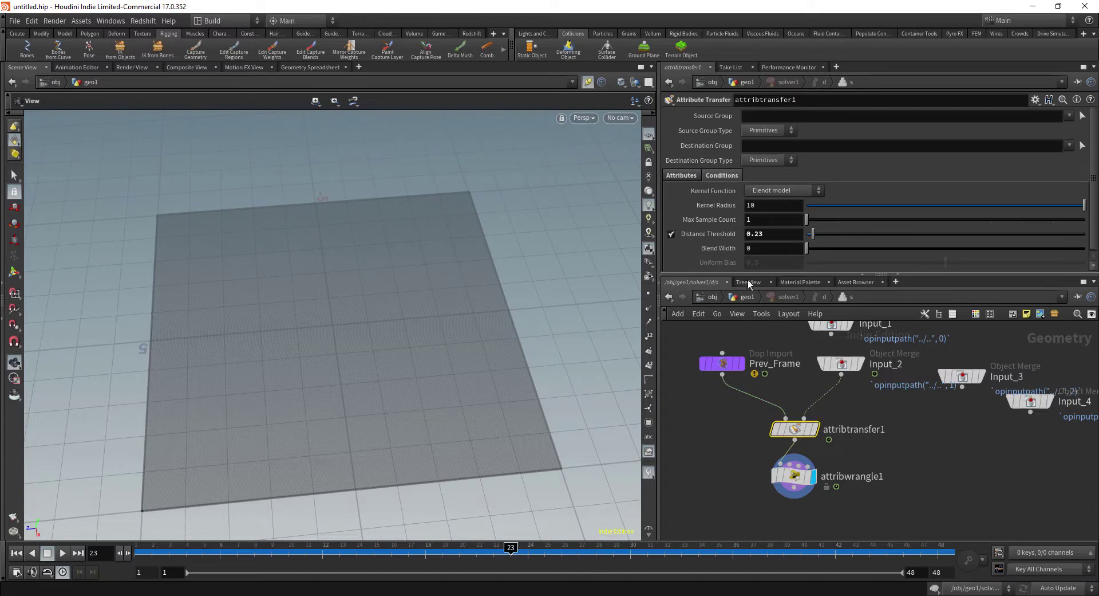
left_click_drag(808, 249, 816, 248)
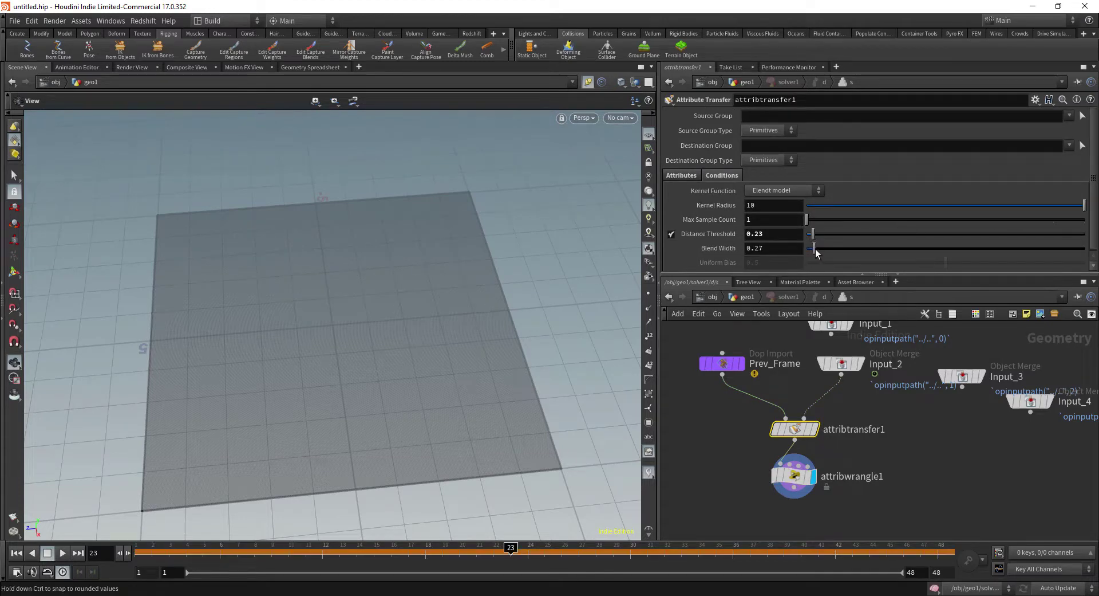
Step: Replay the simulation from frame 1, display color1 in geo1, and scrub to frame 25 to review the paint edge
left_click_drag(133, 554, 107, 555)
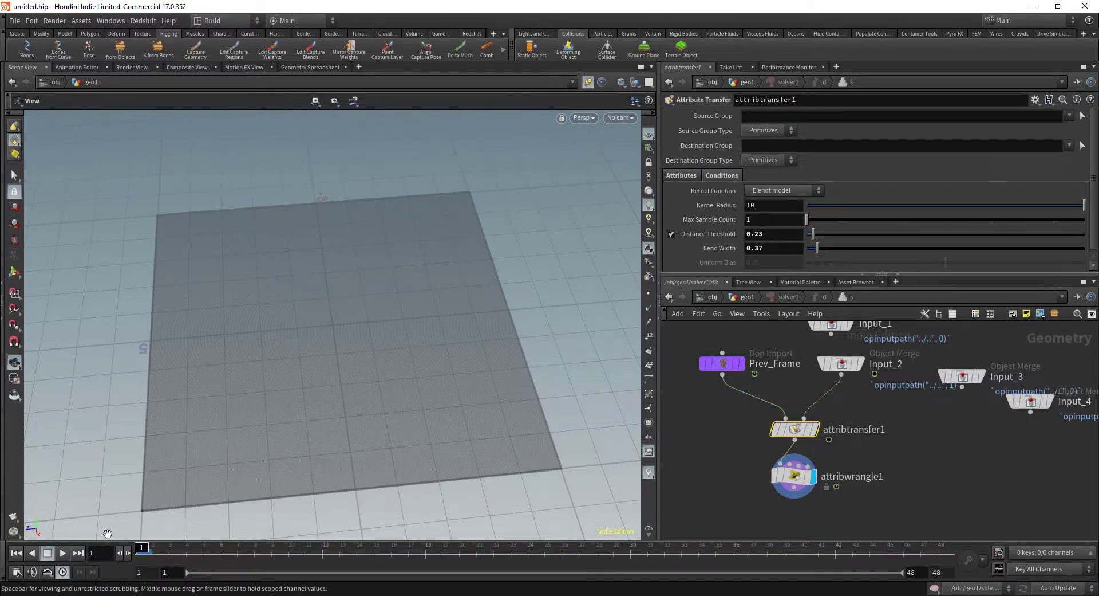
key("Up")
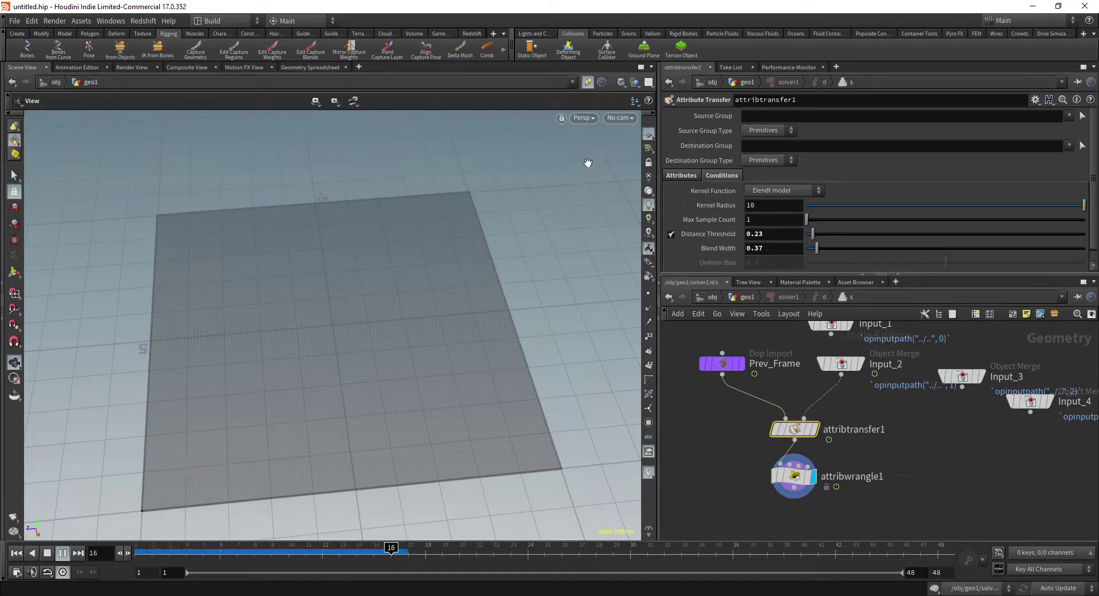
key("Up")
left_click(746, 297)
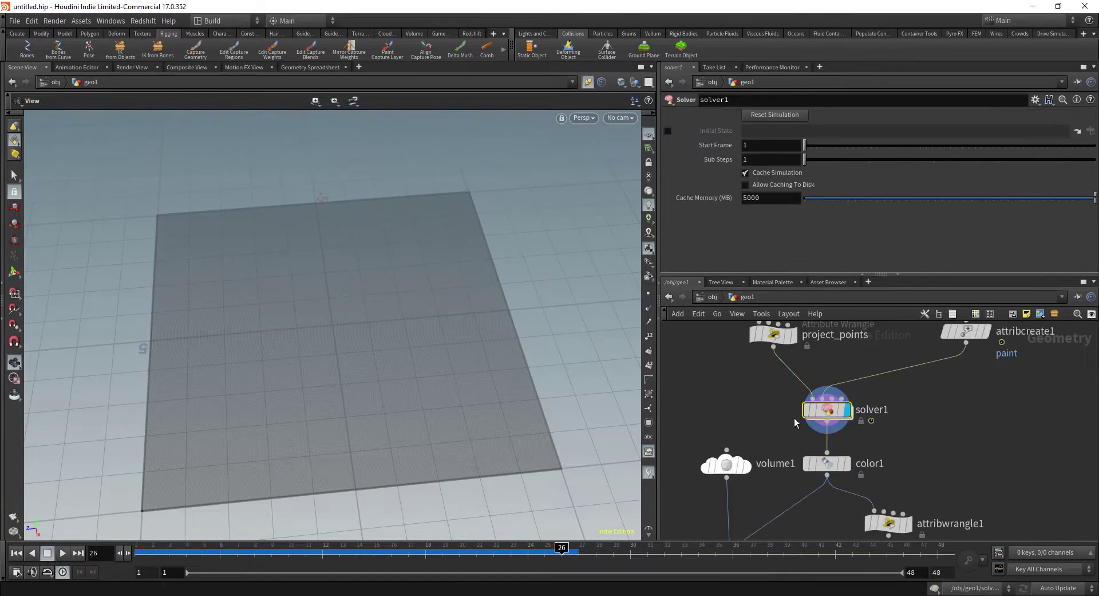
left_click(848, 464)
left_click(829, 465)
left_click_drag(171, 558, 544, 556)
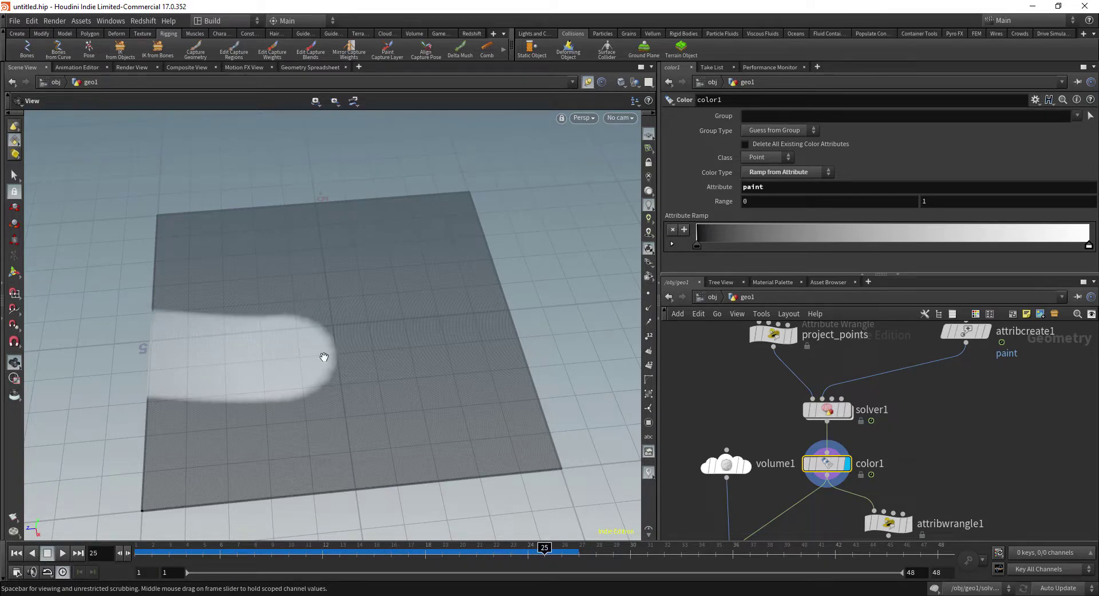
Step: Go into cop2net1, align flip1 and rop_comp1 below sopimport1, and render frames 1 to 48 of the wetmap sequence from rop_comp1
middle_click_drag(913, 416, 877, 360)
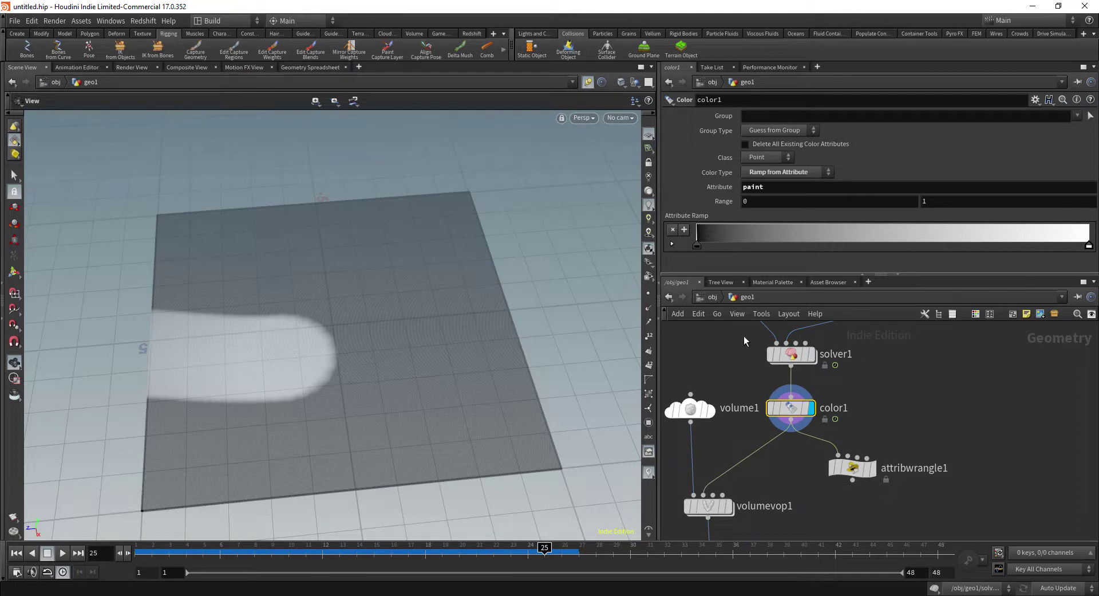
double_click(773, 441)
middle_click_drag(880, 423, 906, 420)
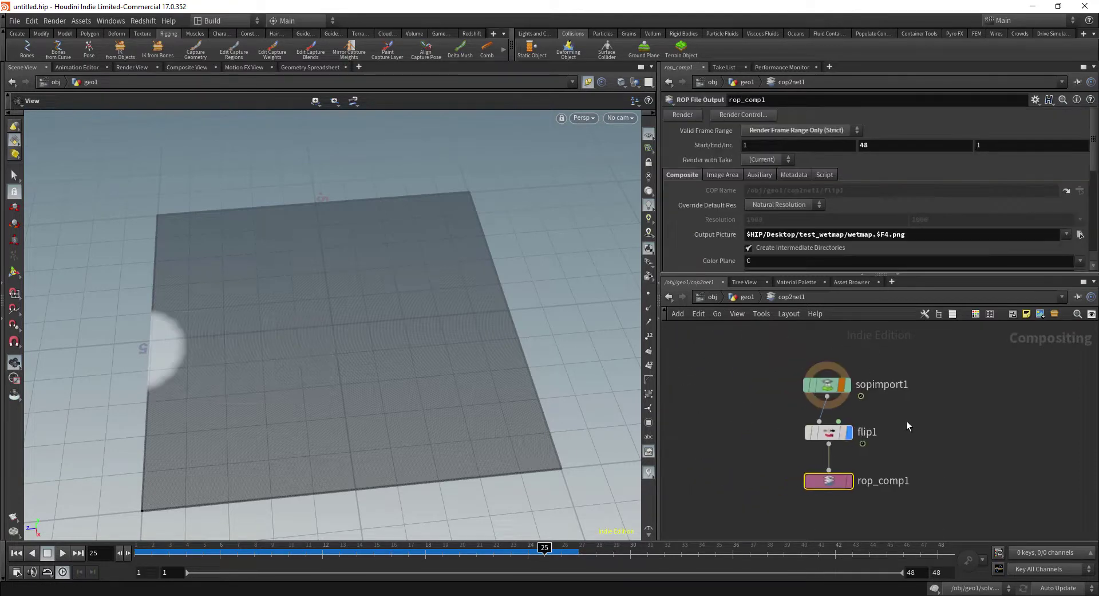
left_click_drag(829, 484, 828, 500)
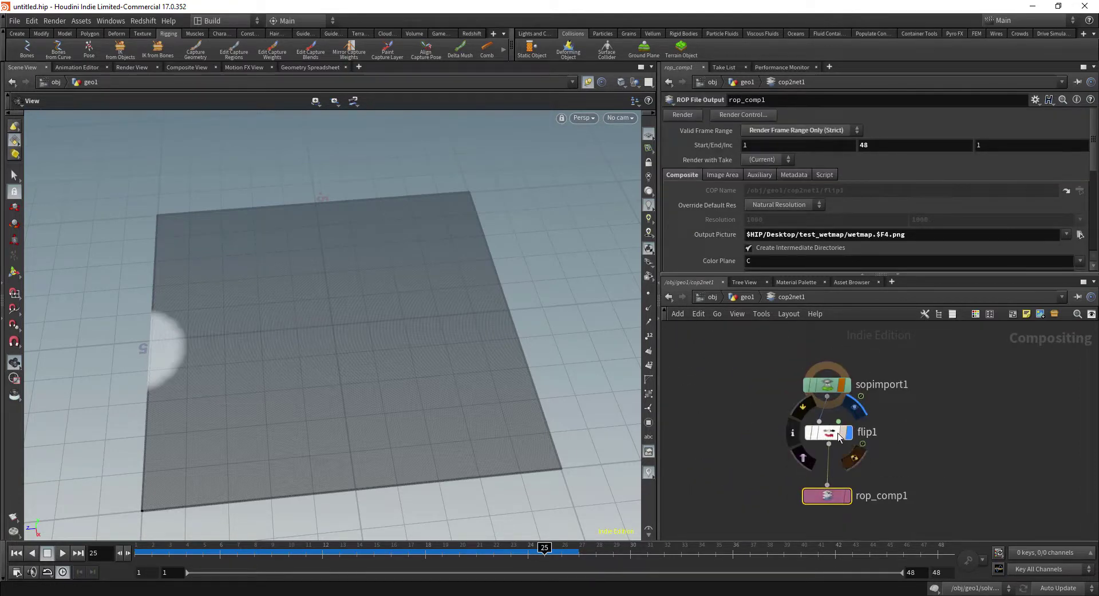
left_click_drag(833, 433, 832, 434)
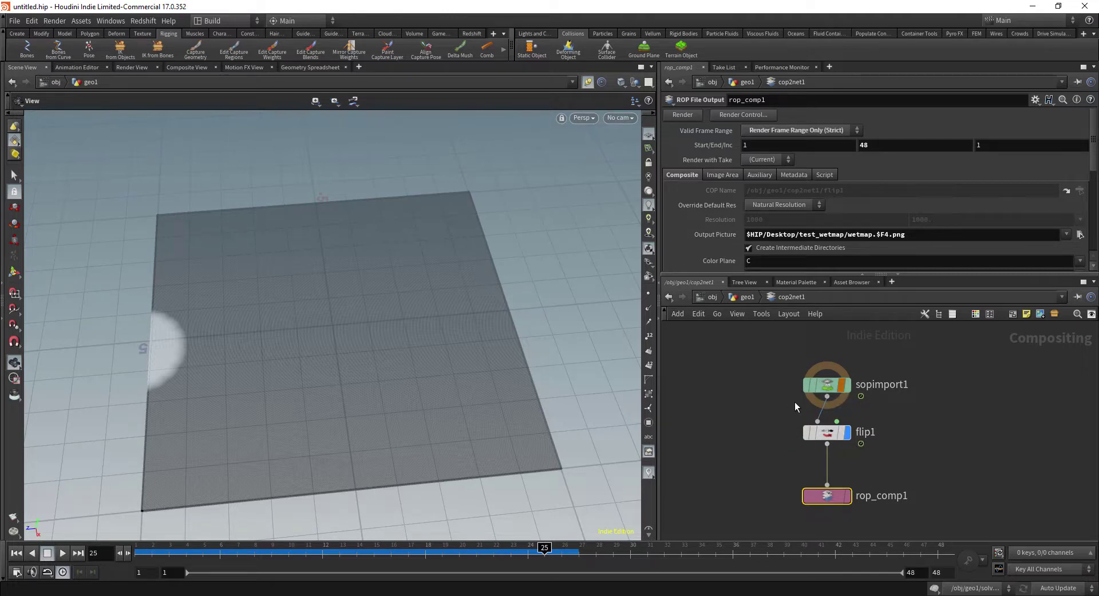
middle_click_drag(774, 429, 771, 409)
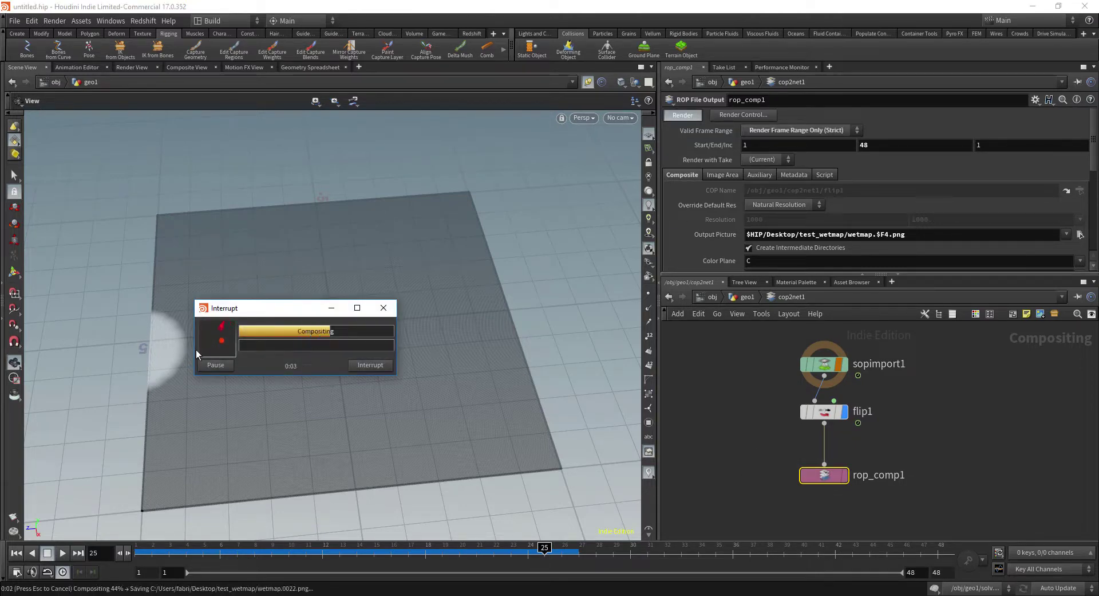
Step: Display sop_quickmaterial1 in geo1, update the render textures, and scrub to frame 48 to preview the new wetmap
left_click(750, 298)
middle_click_drag(838, 385, 1038, 441)
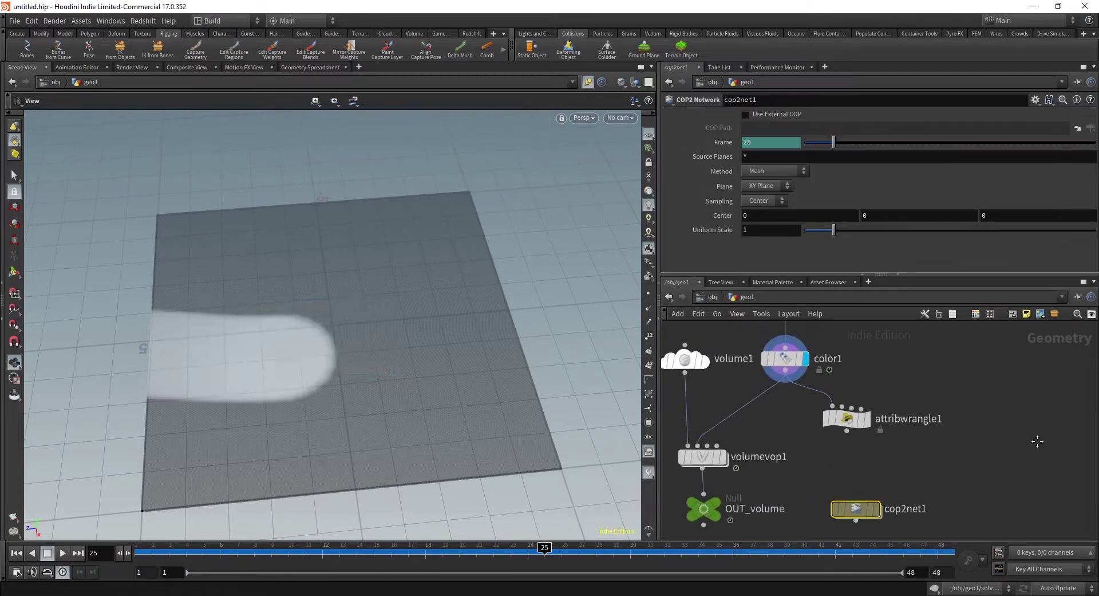
middle_click_drag(1053, 324, 784, 590)
left_click(954, 417)
left_click(945, 413)
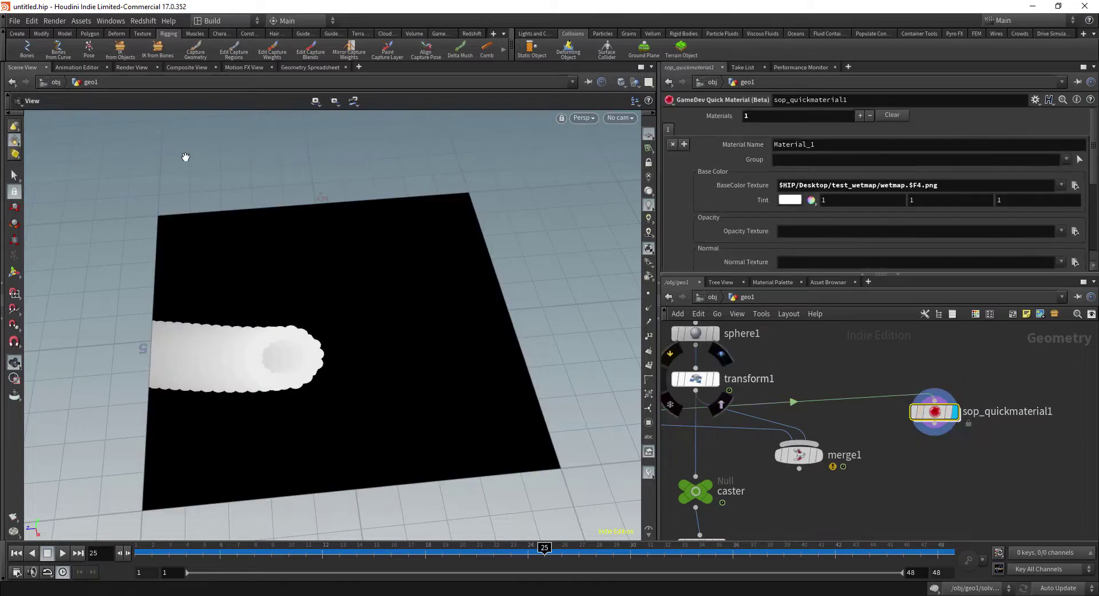
left_click(54, 21)
left_click(64, 105)
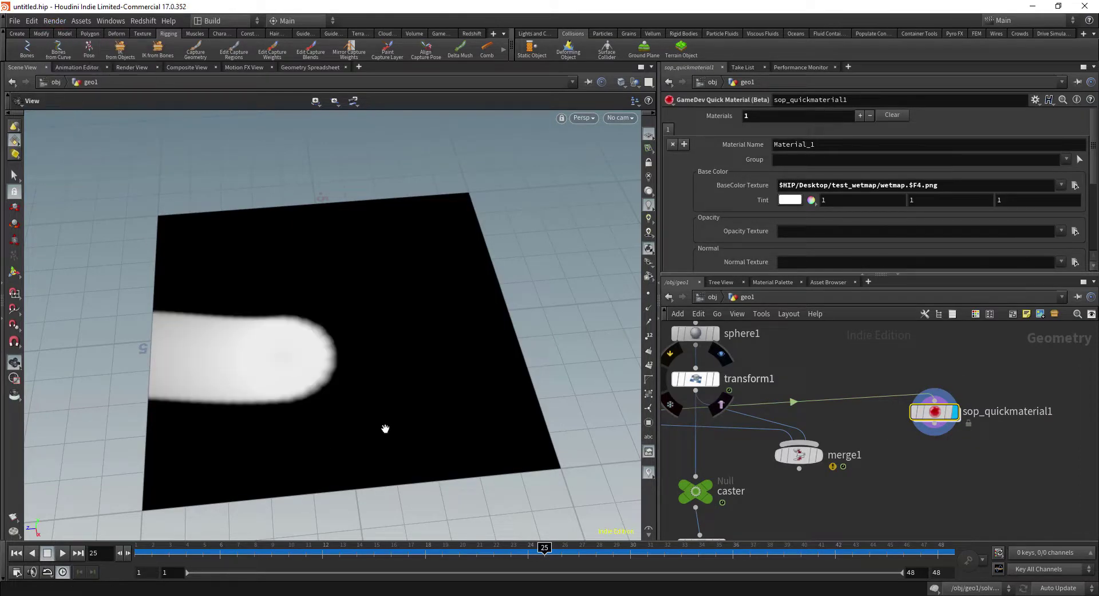
mouse_move(169, 546)
left_mouse_down()
mouse_move(939, 552)
mouse_move(152, 552)
mouse_move(972, 559)
left_mouse_up()
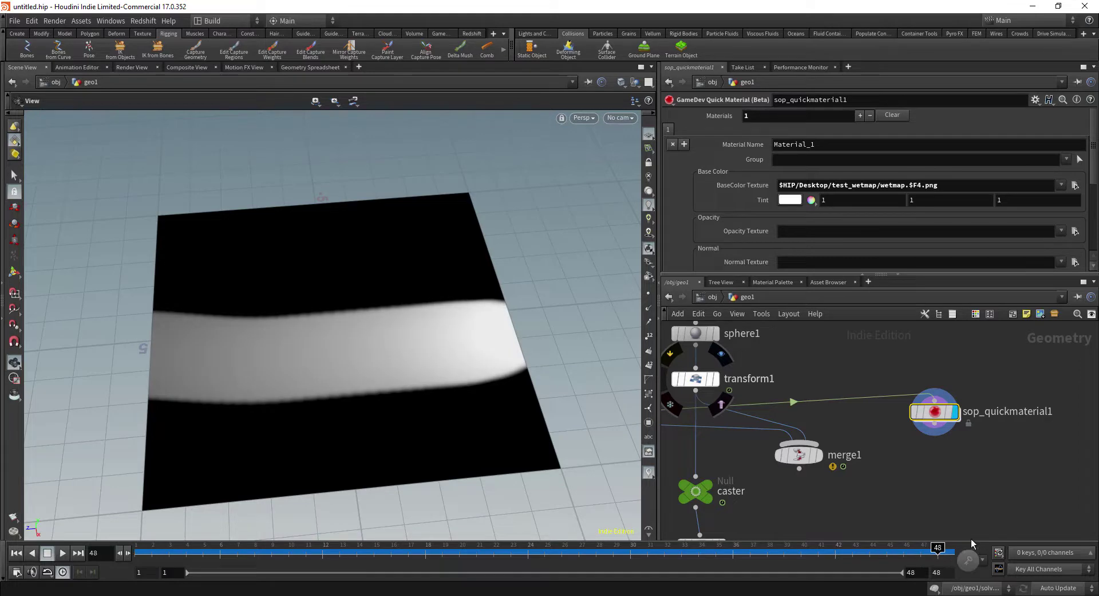
Step: Add an FC wetmap baker node in the empty area below sop_quickmaterial1
mouse_move(949, 491)
middle_mouse_down()
mouse_move(920, 452)
mouse_move(864, 430)
mouse_move(850, 437)
middle_mouse_up()
key("Tab")
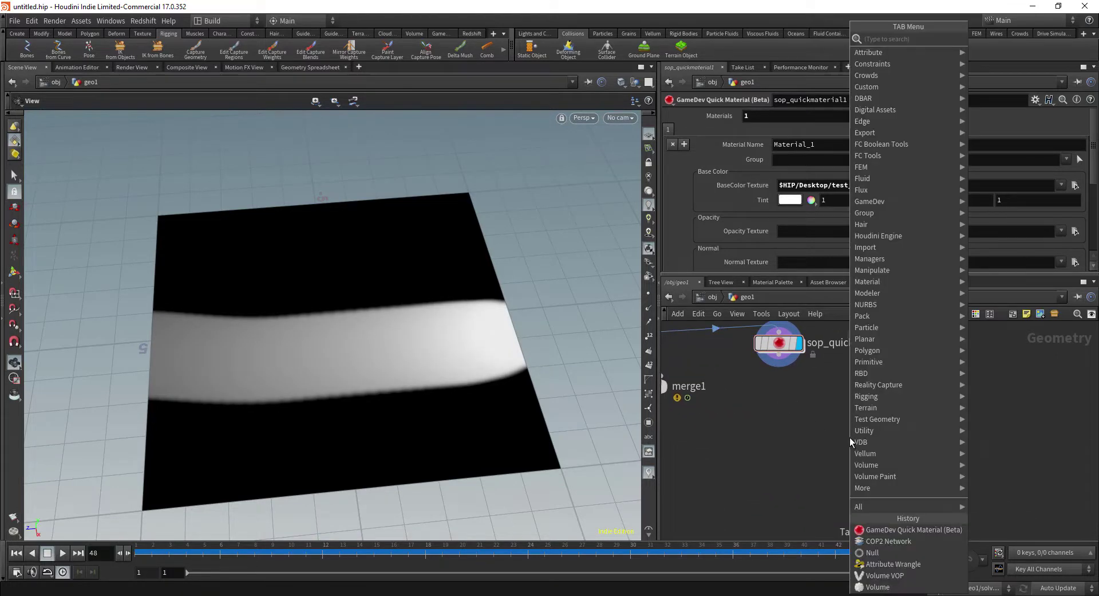
type("fc")
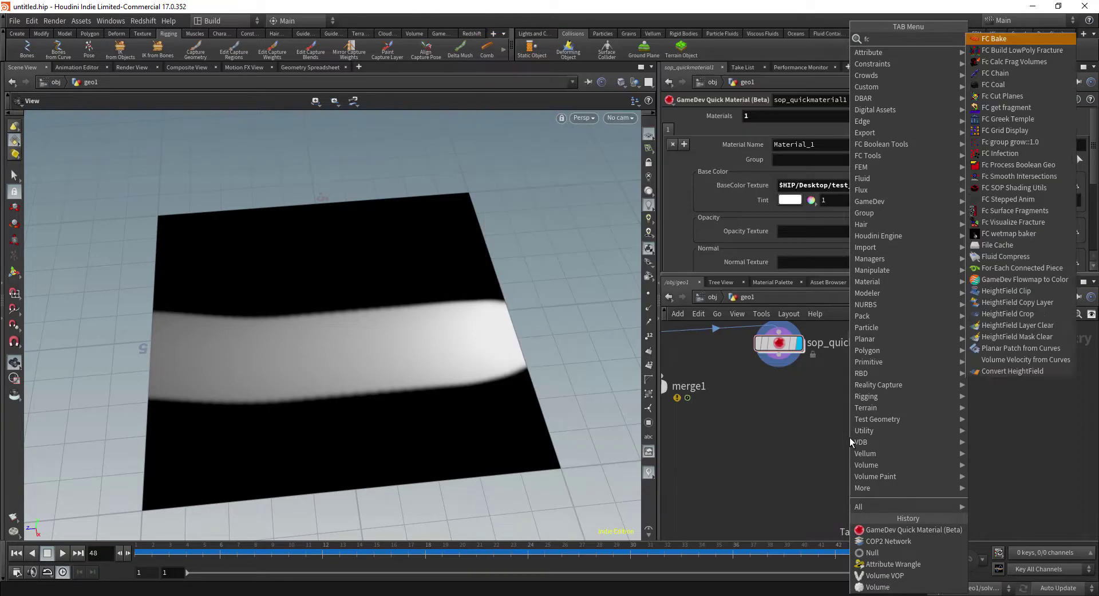
type(" wet")
key("Return")
left_click(850, 438)
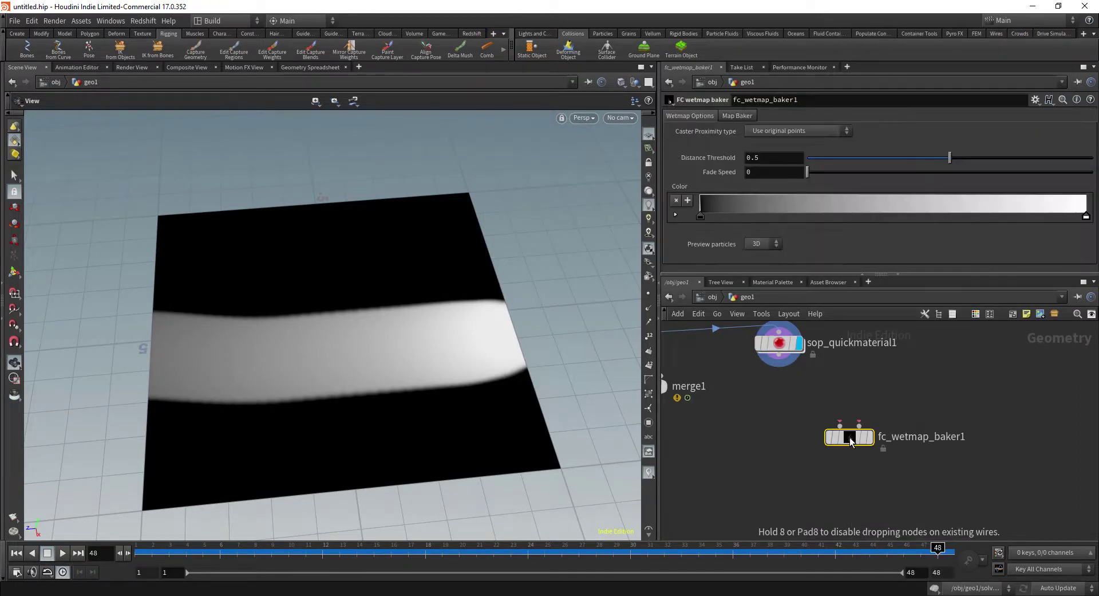
Step: Delete the manual wetmap setup from geo1, including project_points, solver1, color1, volume1, volumevop1, OUT_volume and cop2net1
scroll(853, 408, "down", 3)
middle_click_drag(802, 403, 970, 421)
scroll(970, 420, "down", 8)
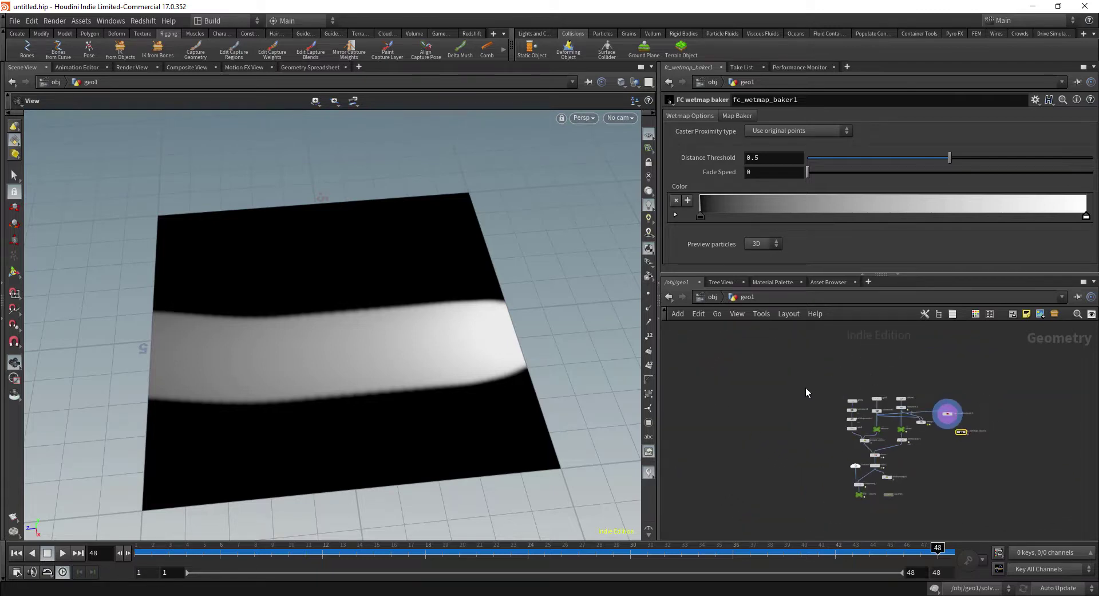
left_click_drag(805, 387, 863, 504)
key("Delete")
left_click_drag(928, 520, 928, 520)
key("Delete")
middle_click_drag(951, 460, 943, 497)
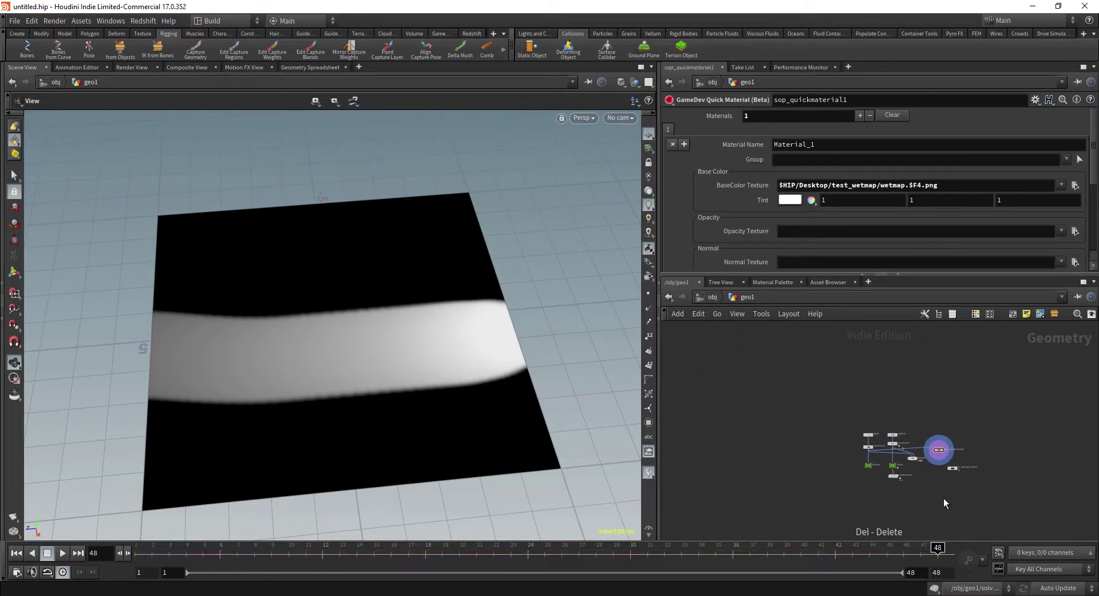
Step: Delete the leftover merge1 and attribcreate1 nodes beside and below the caster null
scroll(922, 496, "up", 6)
left_click(825, 432)
key("Delete")
middle_click_drag(882, 390, 882, 456)
left_click(892, 434)
key("Delete")
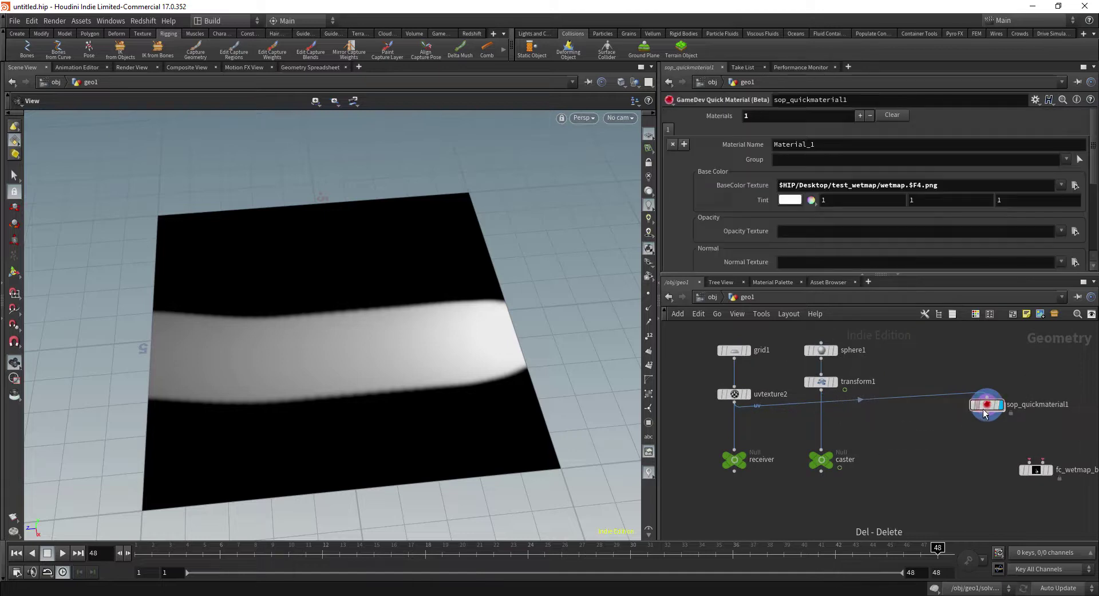
Step: Move sop_quickmaterial1 aside, wire receiver and caster into fc_wetmap_baker1, display it, and scrub to frame 27
left_click_drag(1001, 409, 681, 441)
middle_click_drag(896, 499, 920, 481)
left_click_drag(1075, 451, 800, 494)
scroll(798, 489, "up", 2)
left_click(801, 494)
scroll(341, 361, "down", 2)
left_click_drag(163, 551, 579, 551)
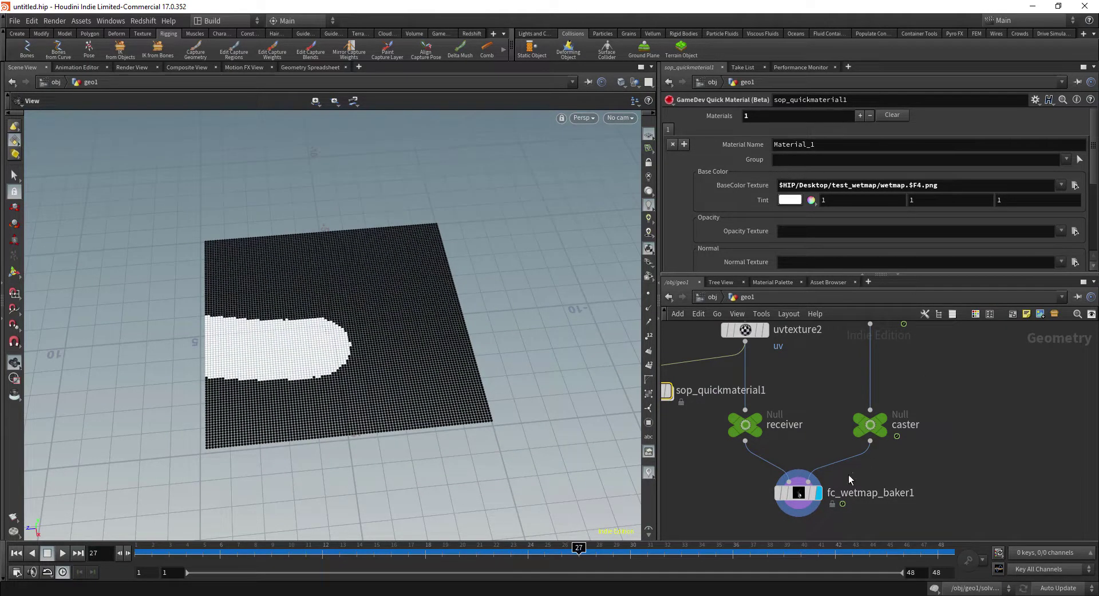
Step: Try the UV mode for Preview particles on fc_wetmap_baker1 and switch the preview back to 3D
left_click(800, 492)
left_click(755, 266)
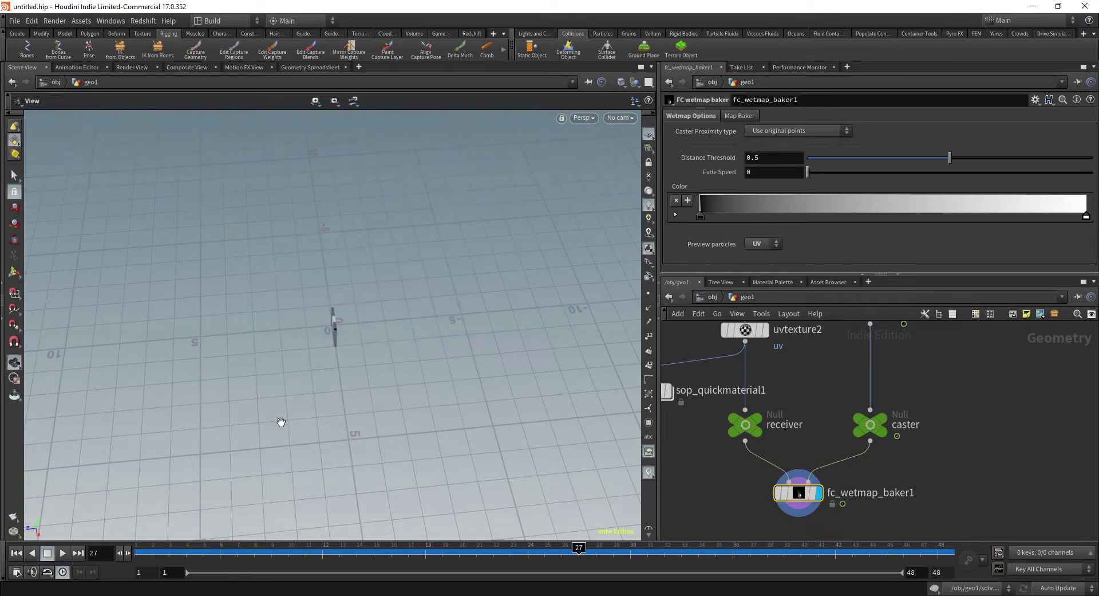
left_click_drag(282, 422, 359, 360, "alt")
left_click(761, 244)
left_click(761, 256)
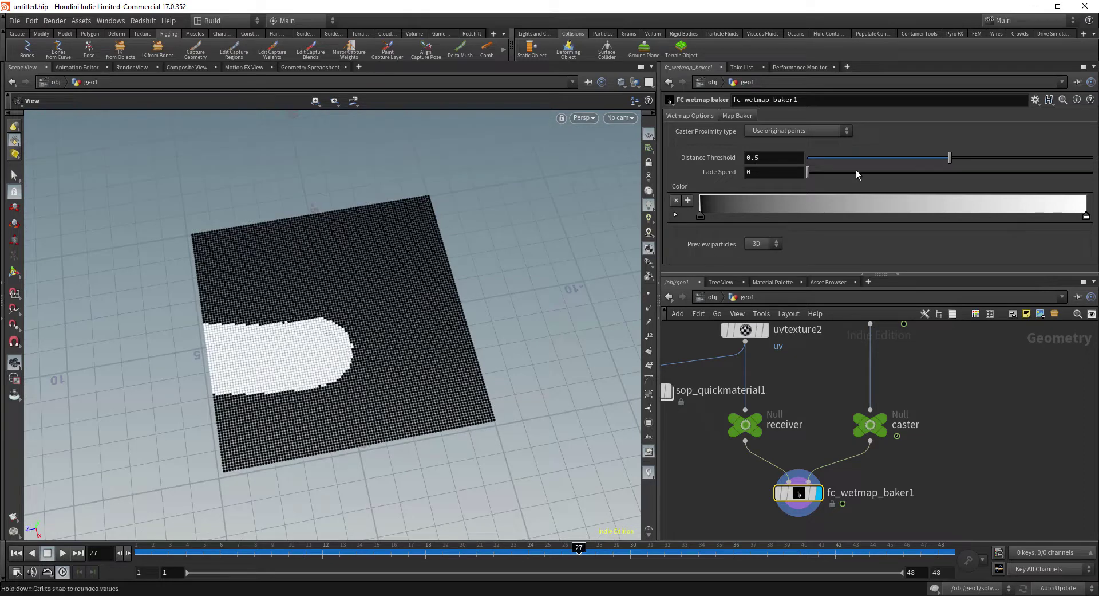
Step: Set the end colour of the fc_wetmap_baker1 colour ramp to pure blue and check the particles at frame 13
double_click(1086, 217)
left_click(849, 113)
left_click(914, 70)
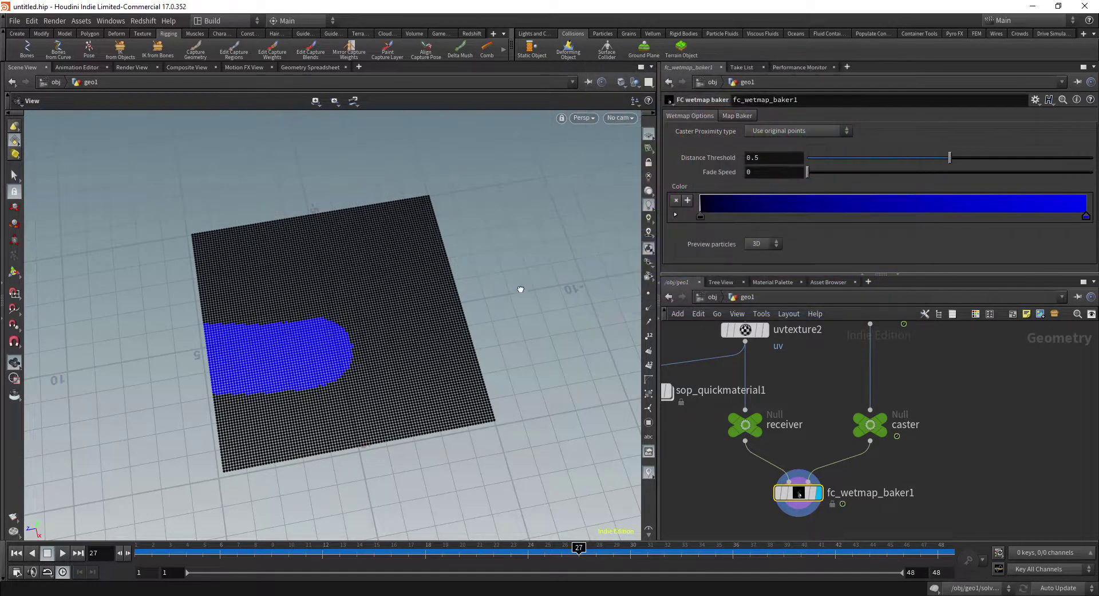
left_click_drag(519, 287, 289, 460)
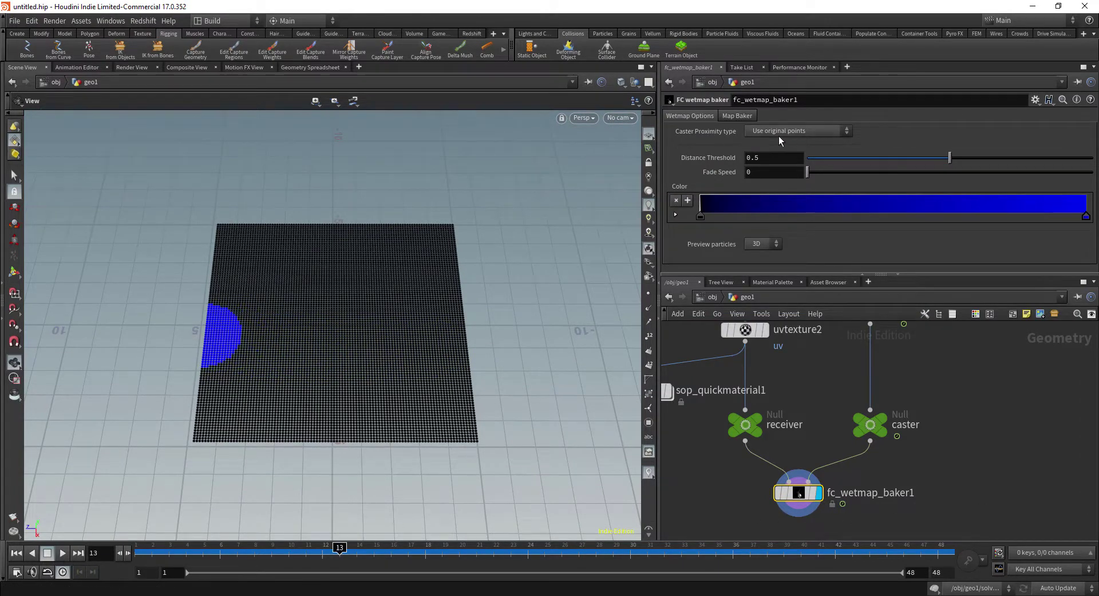
left_click_drag(375, 307, 382, 280)
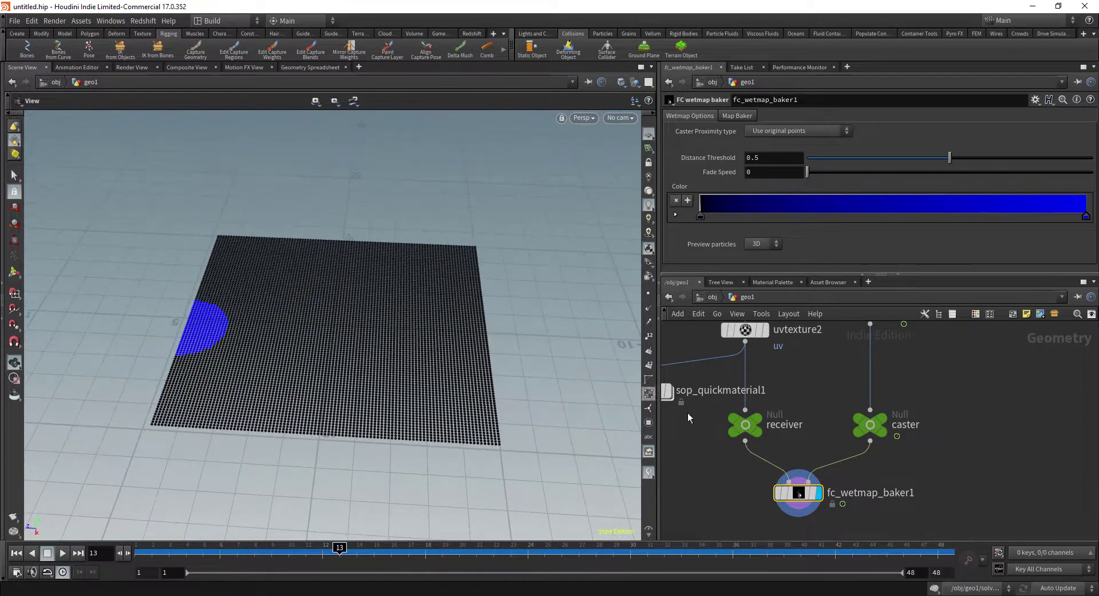
Step: Display transform1 above the caster null and examine the animated sphere that drives the wetmap
middle_click_drag(821, 376, 799, 442)
left_click(868, 379)
left_click(849, 379)
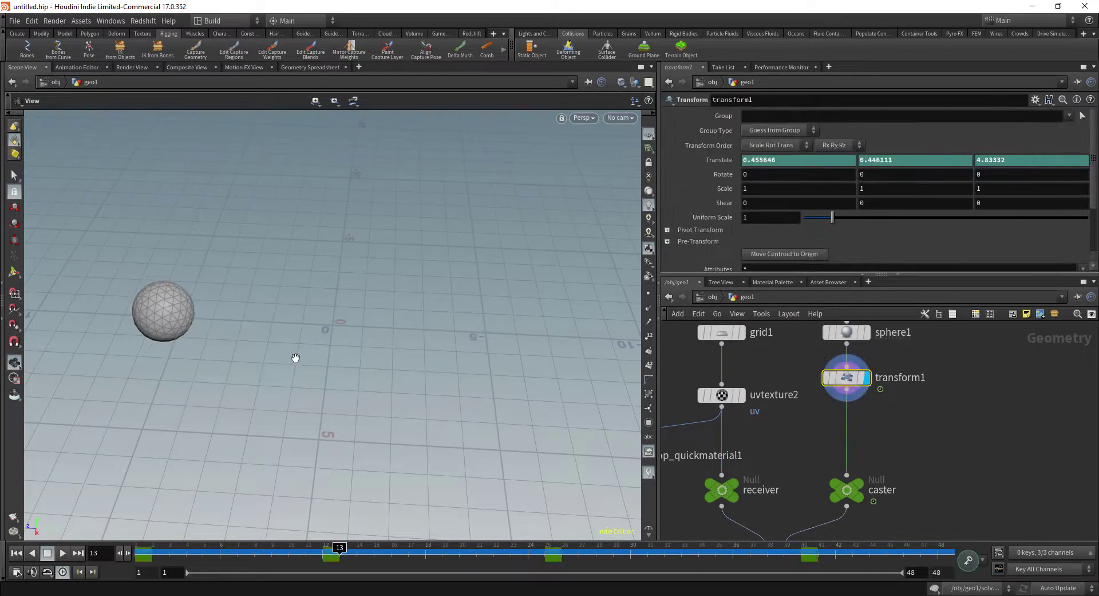
right_click_drag(230, 347, 265, 328)
middle_click_drag(276, 372, 415, 355)
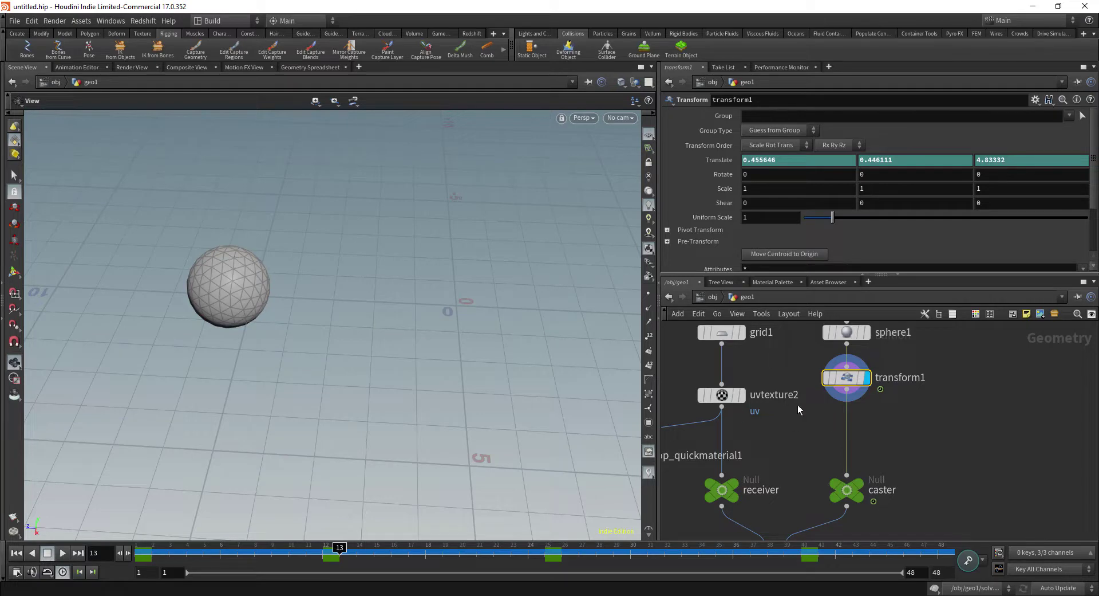
middle_click_drag(954, 452, 977, 427)
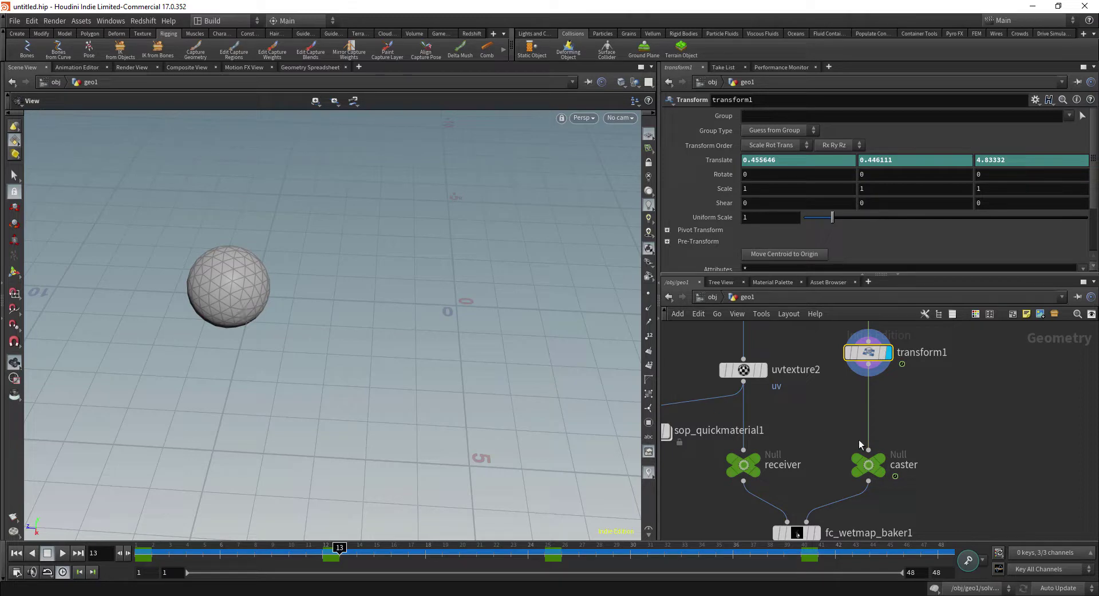
Step: Set the map resolution in the map baking settings of fc_wetmap_baker1 to 1000
mouse_move(861, 440)
middle_click_drag(870, 496, 861, 472)
left_click(787, 508)
left_click(740, 117)
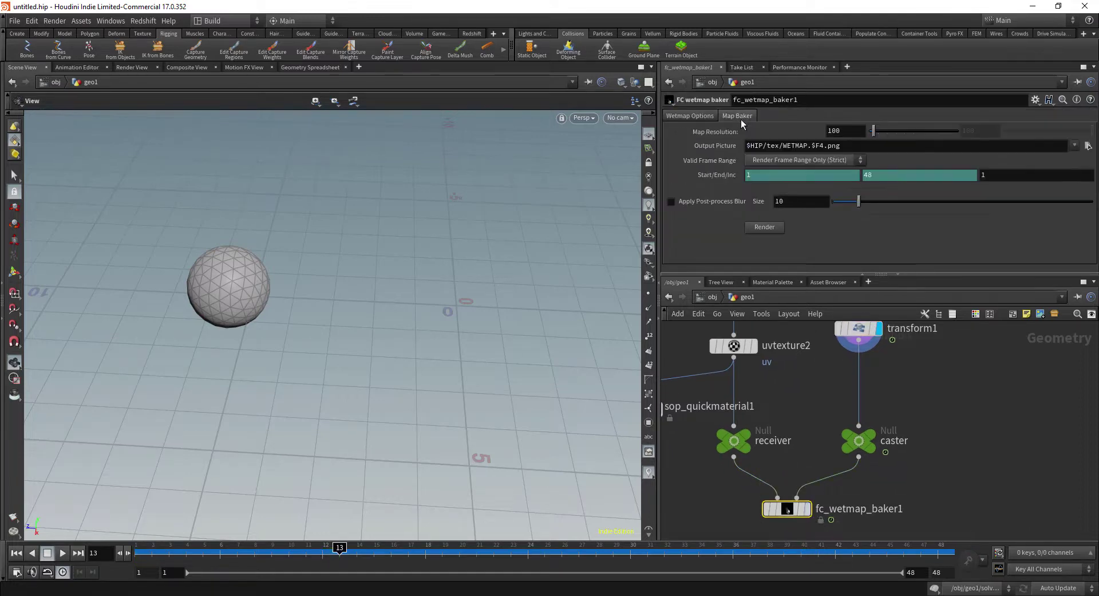
left_click(710, 117)
left_click(736, 117)
left_click(850, 133)
type("0")
key("Return")
Step: Set the baker's output picture to $HIP/Desktop/test_wetmap/wetmap.$F4.png and render the wetmap sequence
left_click(1088, 146)
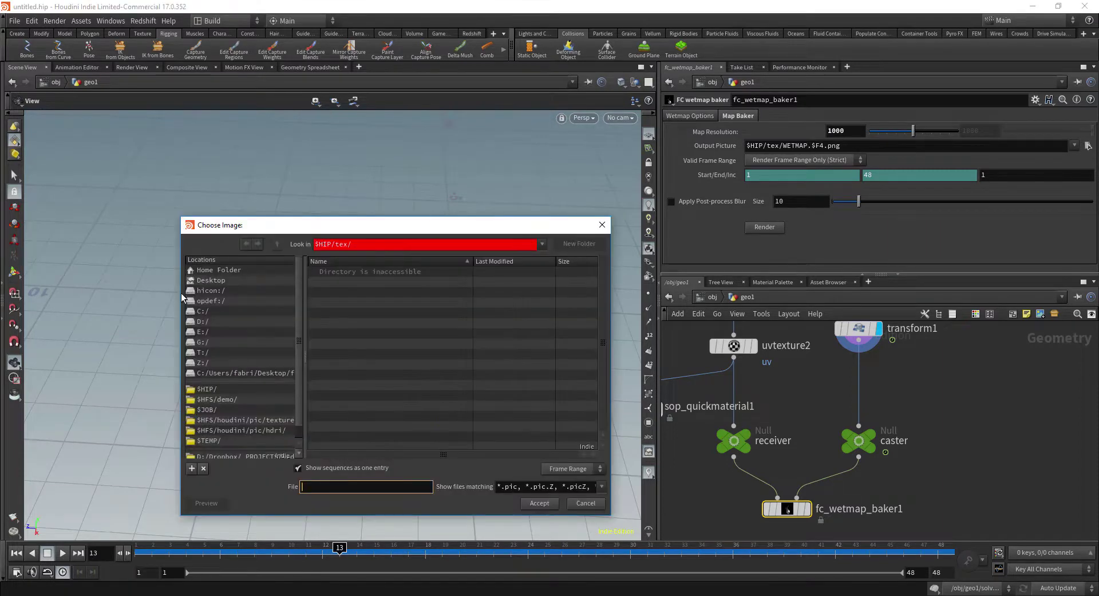
left_click(204, 280)
left_click(325, 294)
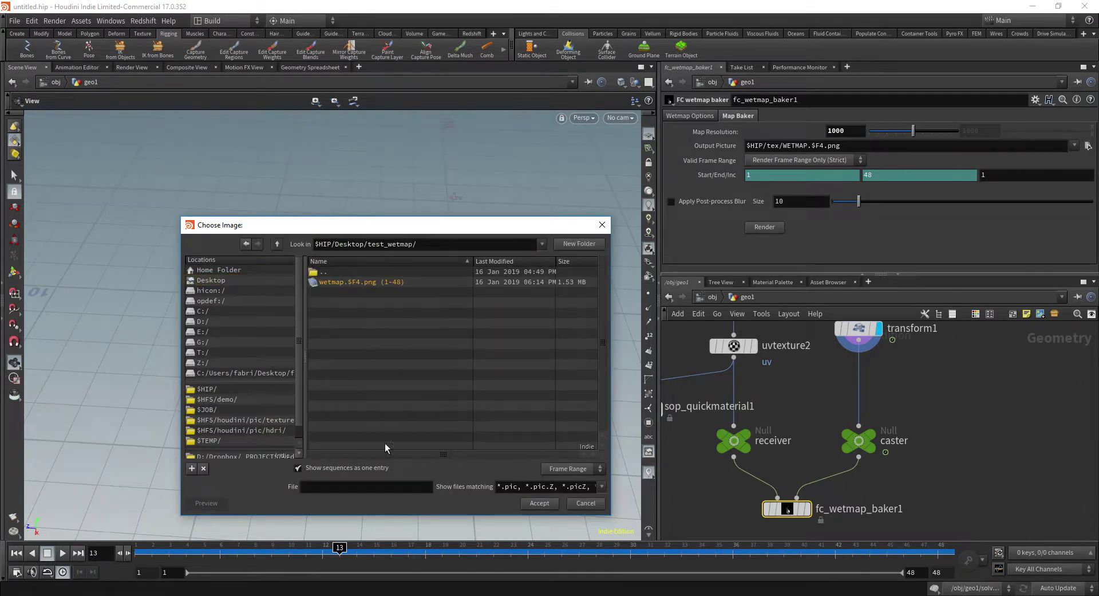
left_click(359, 282)
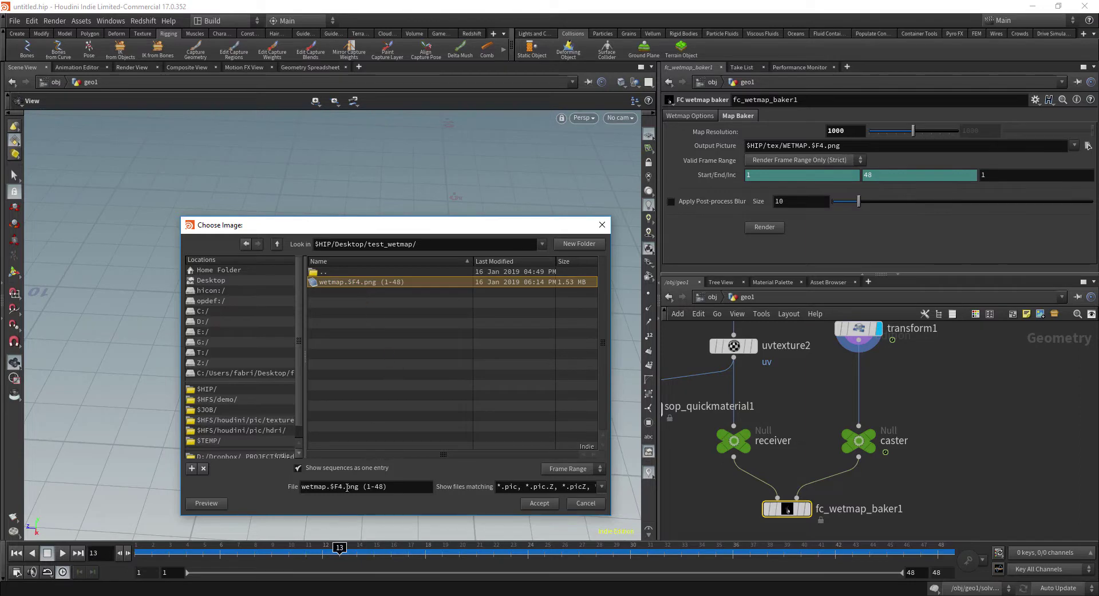
left_click_drag(347, 486, 422, 486)
type("png")
key("Return")
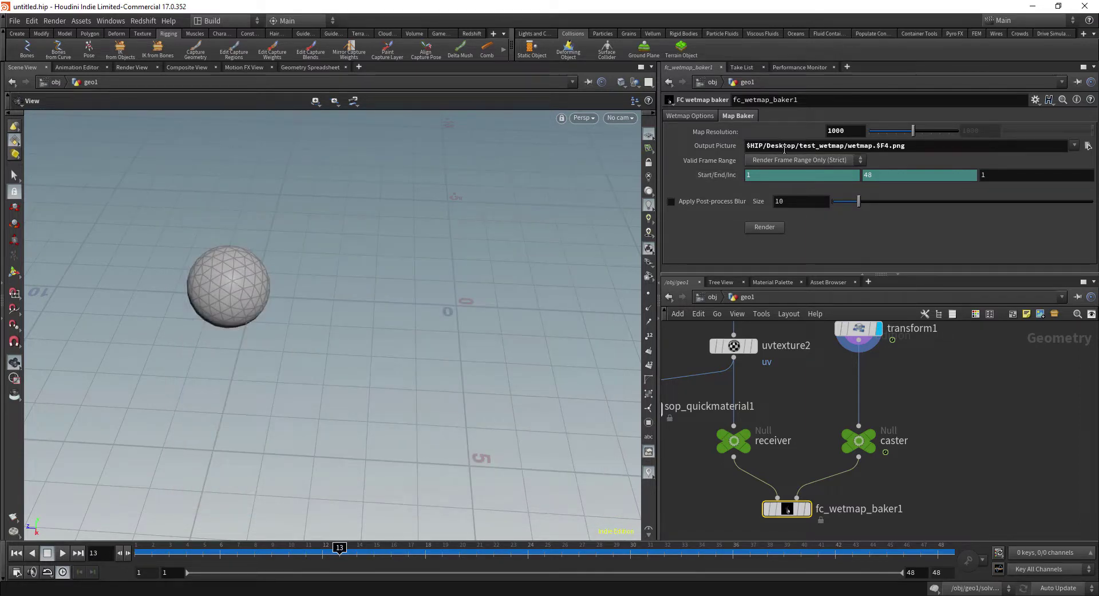
left_click(778, 228)
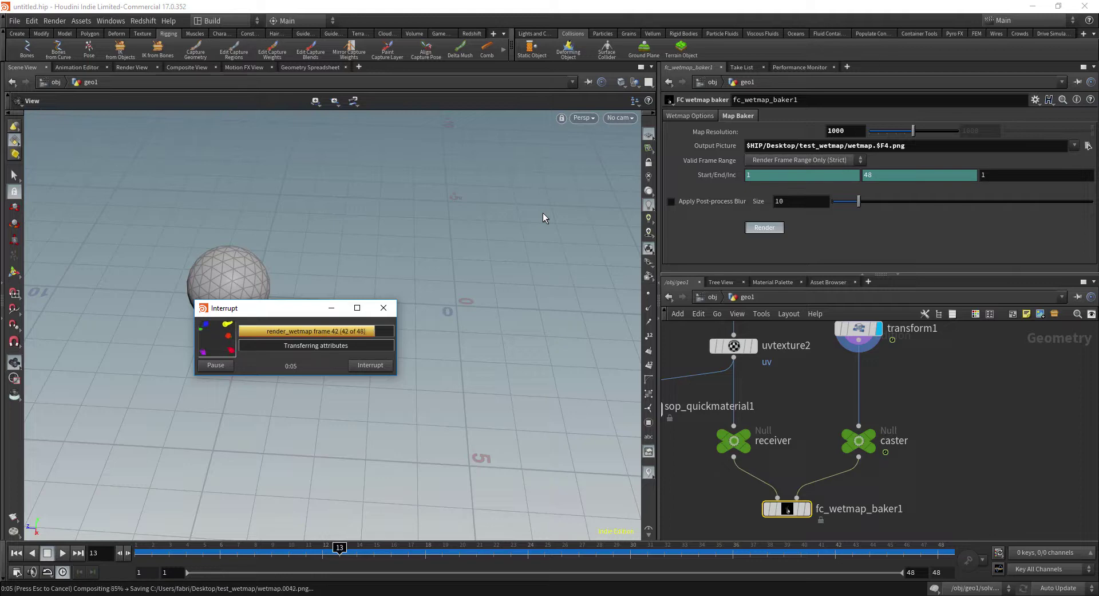
Step: Display sop_quickmaterial1 and refresh the textures so the grid loads the newly baked wetmap images
scroll(934, 393, "down", 6)
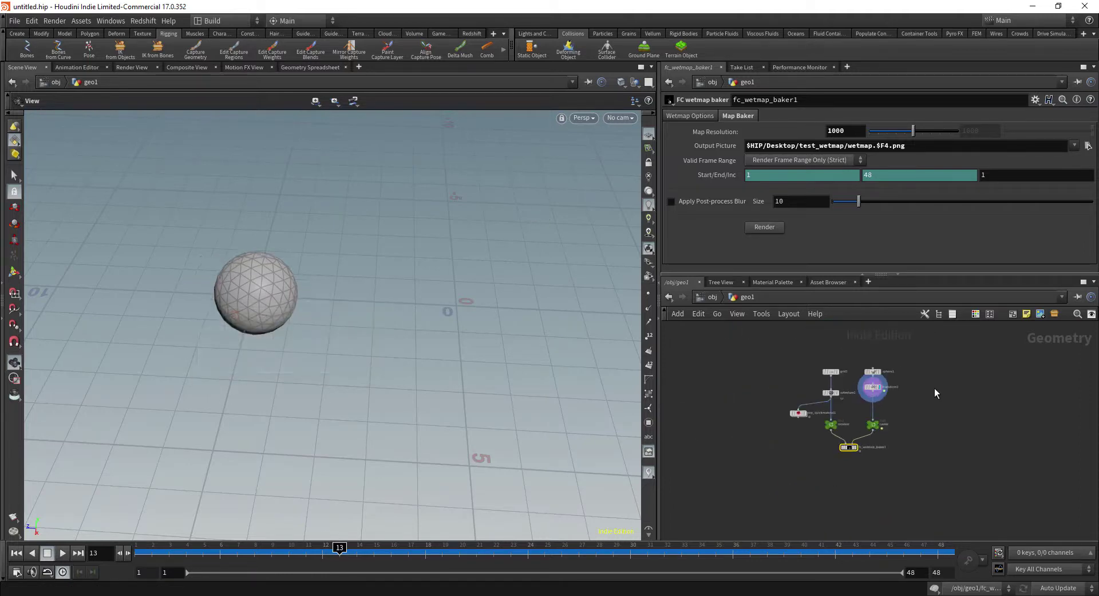
scroll(860, 418, "up", 5)
left_click(923, 387)
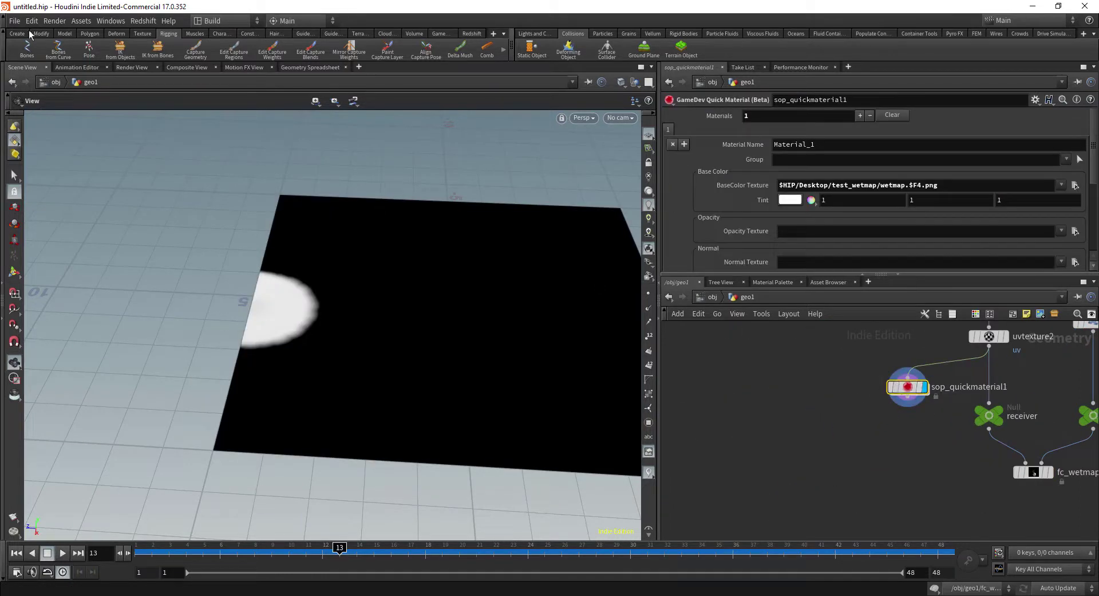
left_click(55, 20)
left_click(67, 109)
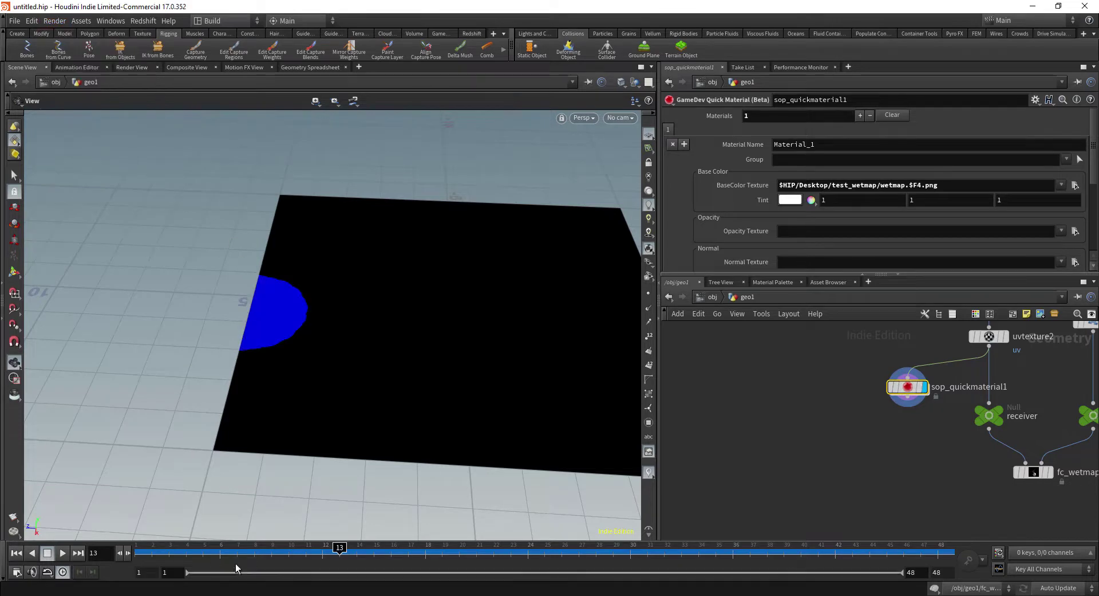
Step: Scrub to frame 31 to check the baked wetmap on the grid, and select fc_wetmap_baker1
mouse_move(236, 551)
left_mouse_down()
mouse_move(887, 551)
mouse_move(647, 551)
left_mouse_up()
middle_click_drag(475, 455, 383, 451)
middle_click_drag(889, 487, 634, 450)
scroll(744, 451, "up", 4)
left_click(801, 422)
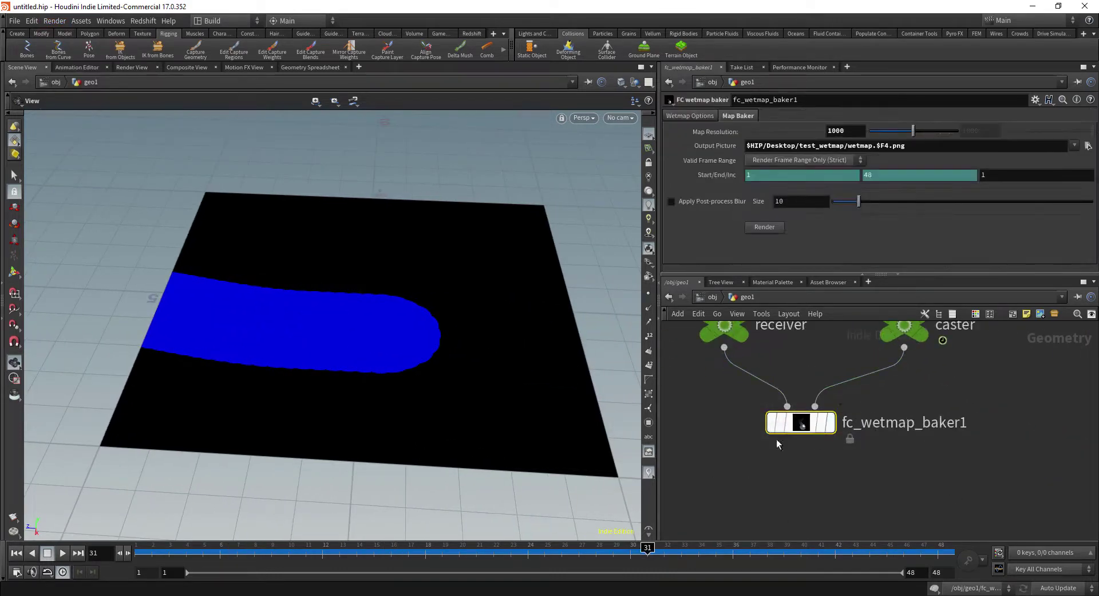
mouse_move(789, 428)
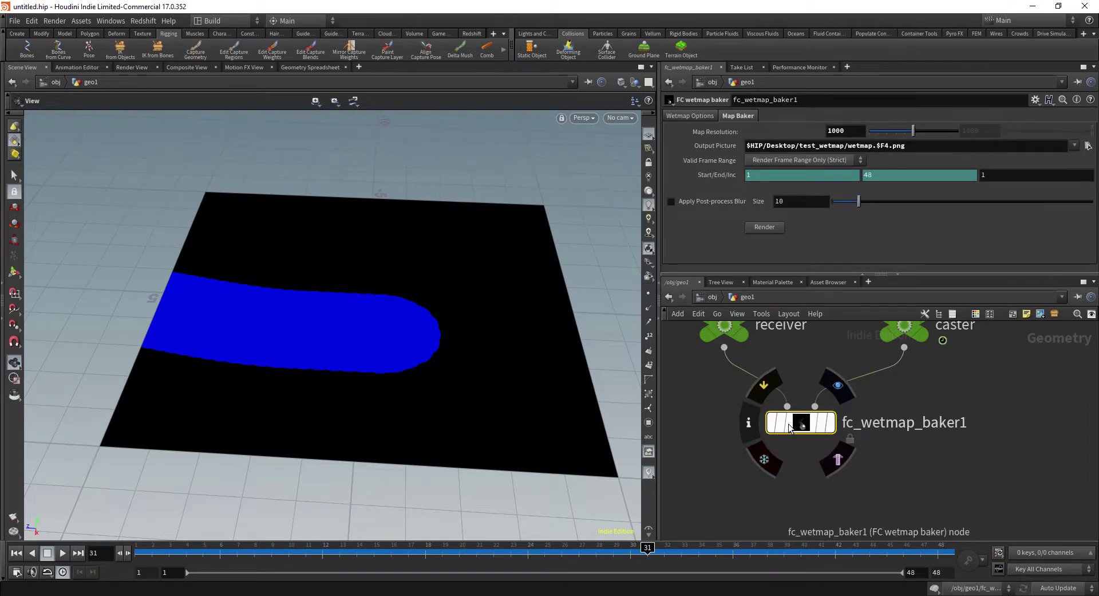
mouse_move(380, 358)
left_mouse_down()
mouse_move(405, 341)
mouse_move(395, 363)
mouse_move(340, 363)
mouse_move(429, 363)
mouse_move(370, 364)
left_mouse_up()
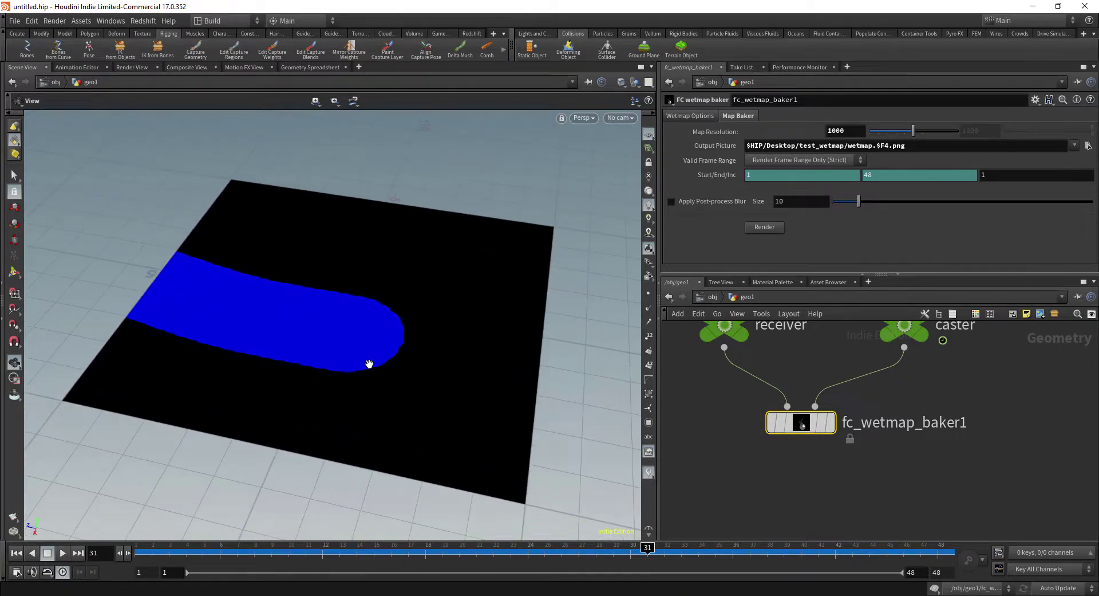